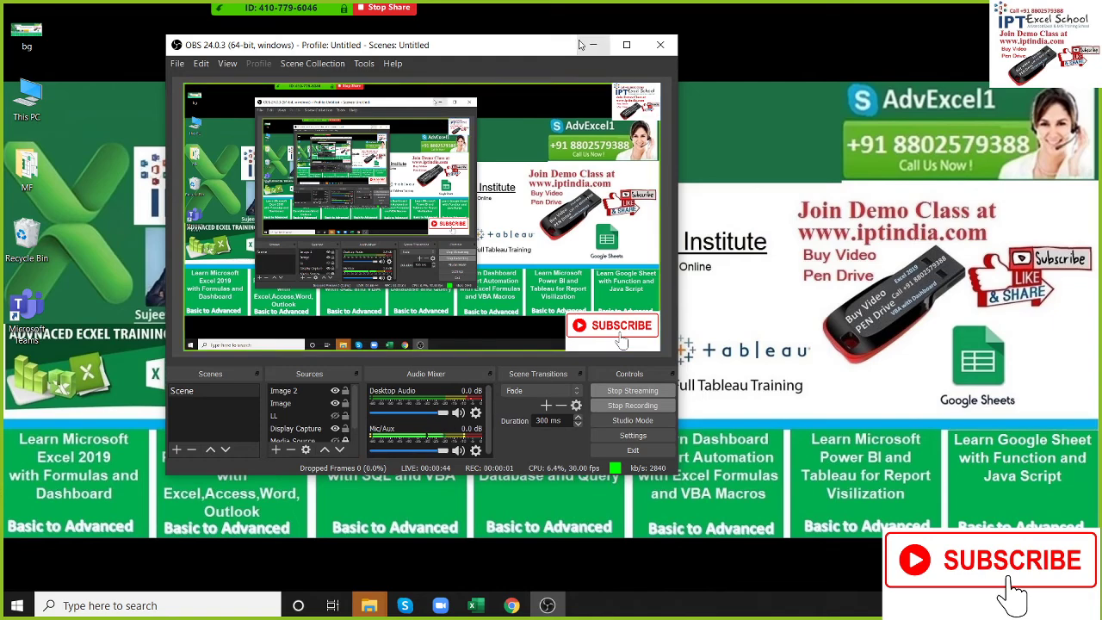
# Step: Minimize OBS, start Zoom's Record on this Computer, and open a new Chrome tab
pyautogui.click(593, 44)
pyautogui.click(601, 18)
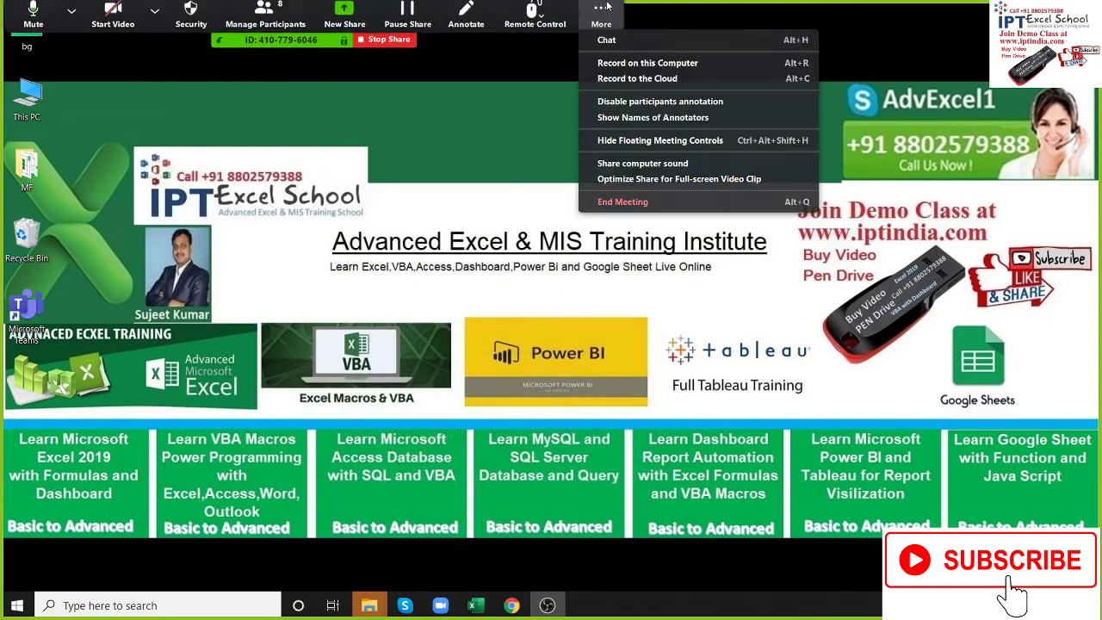
pyautogui.click(619, 66)
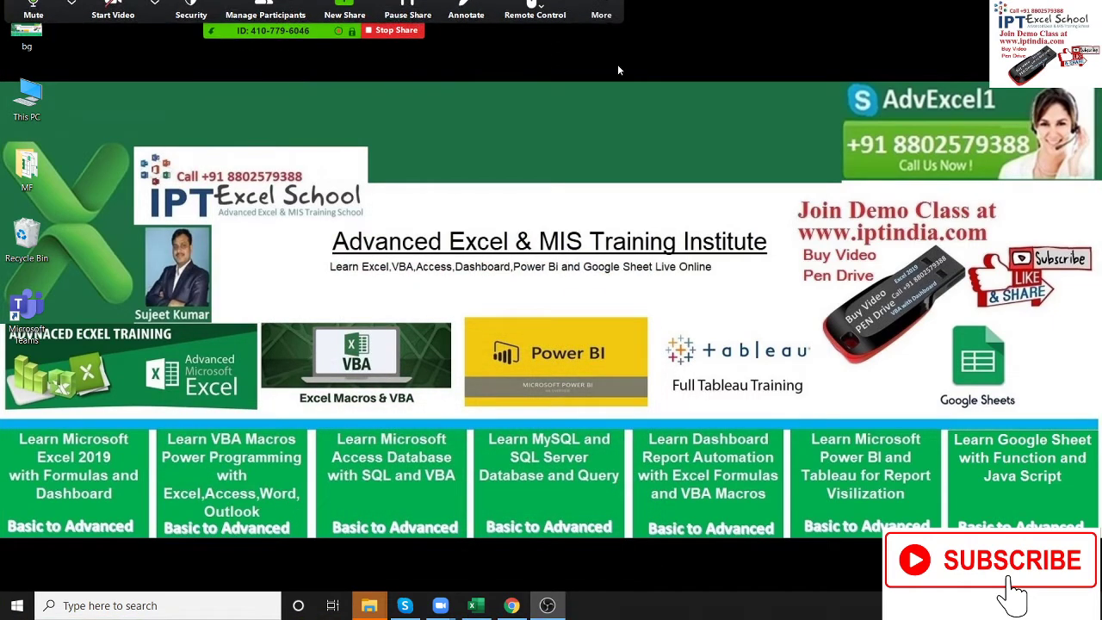
pyautogui.click(512, 606)
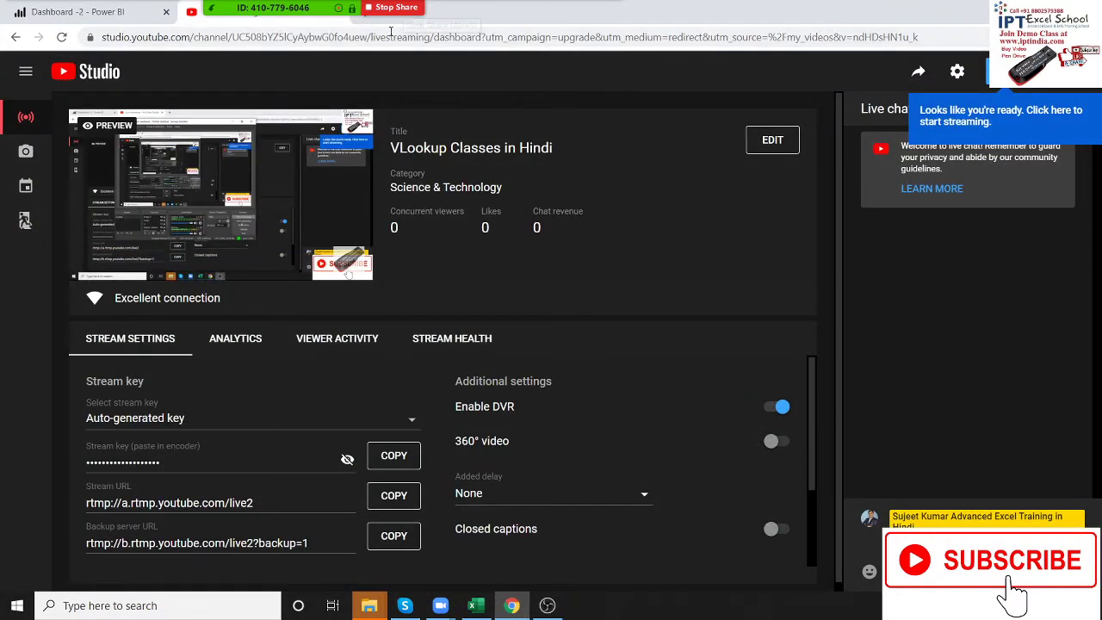
pyautogui.click(361, 24)
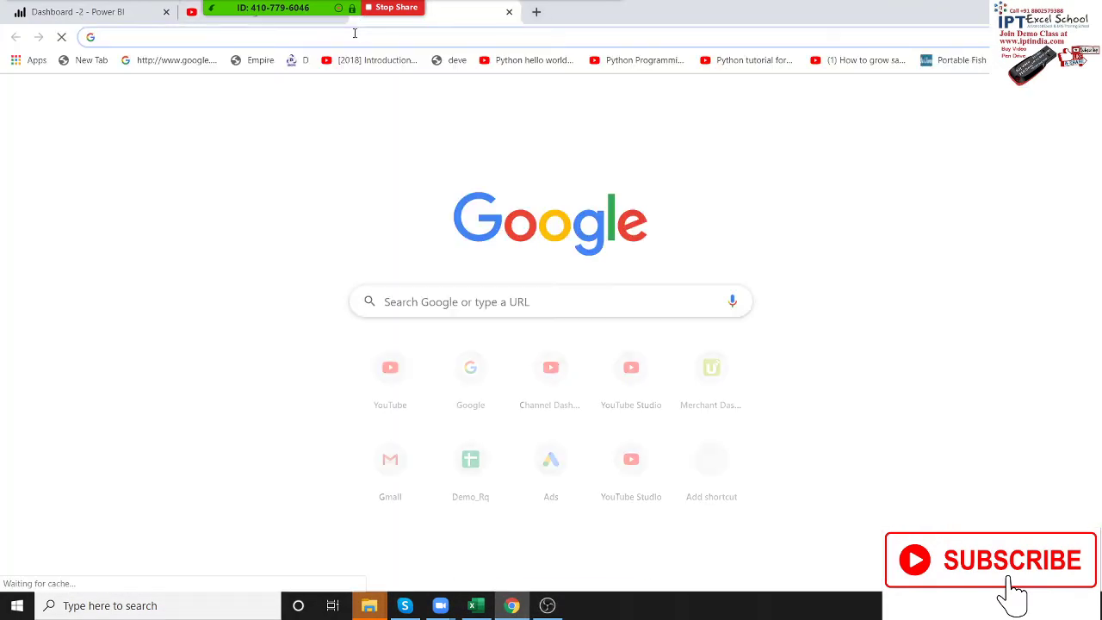
# Step: Load Gmail, download the Vlookup test email's .xlsm attachment twice, and return to the inbox
pyautogui.write('gm')
pyautogui.press('Return')
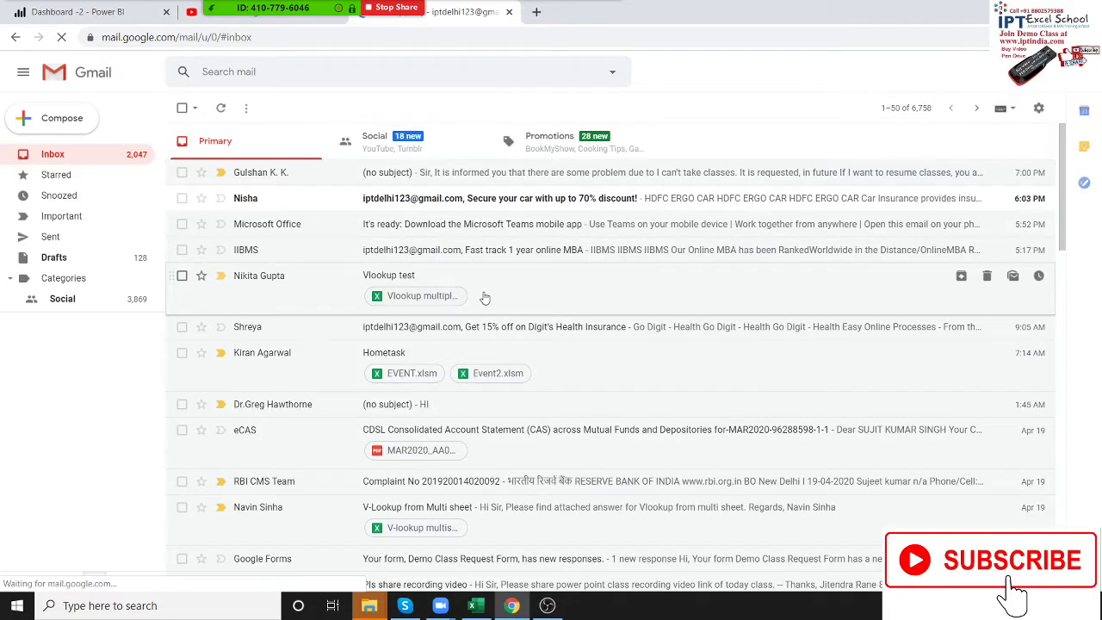
pyautogui.click(484, 297)
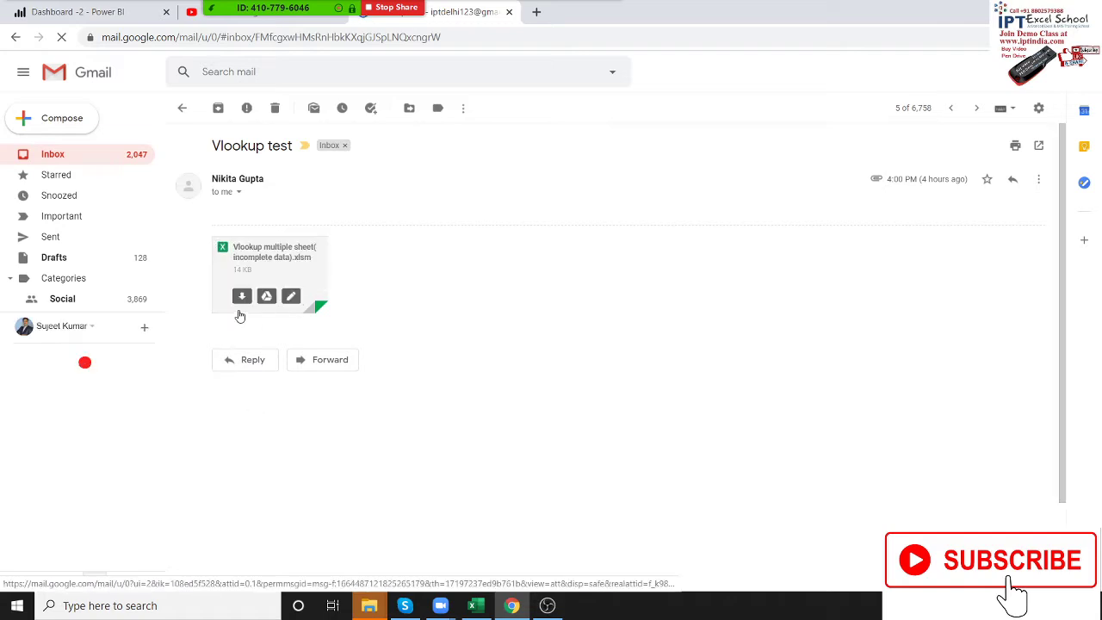
pyautogui.click(16, 37)
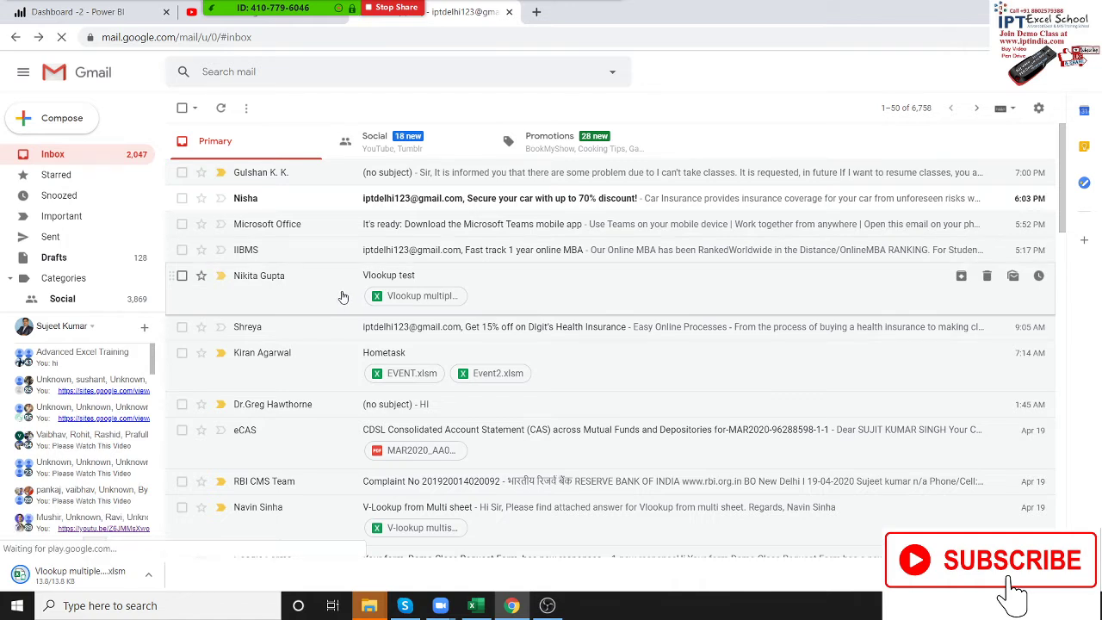
pyautogui.click(293, 284)
pyautogui.click(244, 296)
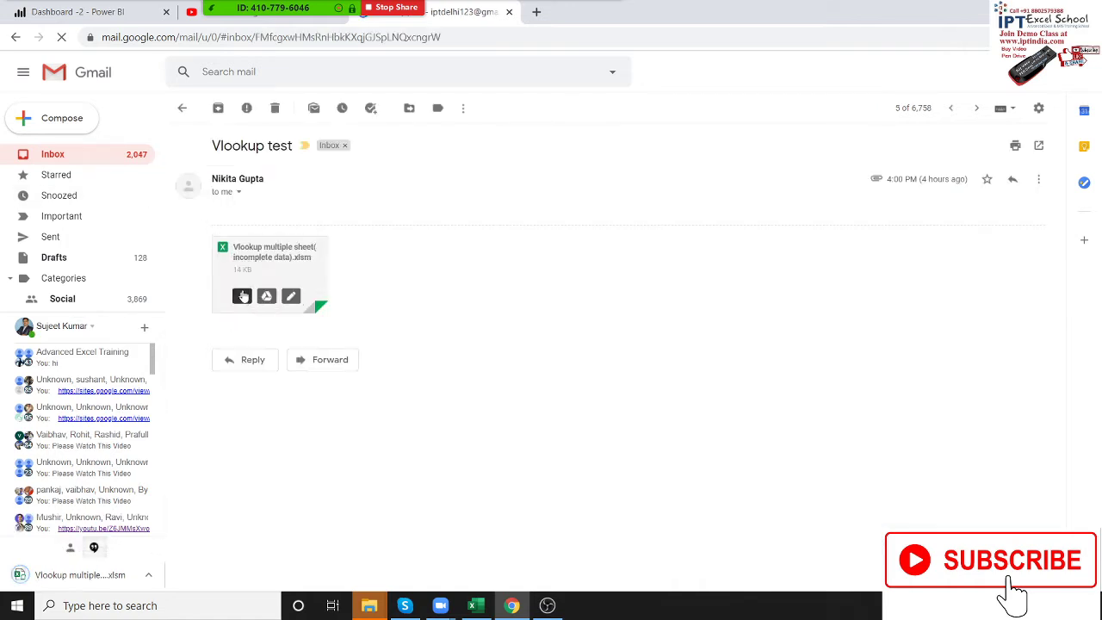
pyautogui.click(19, 38)
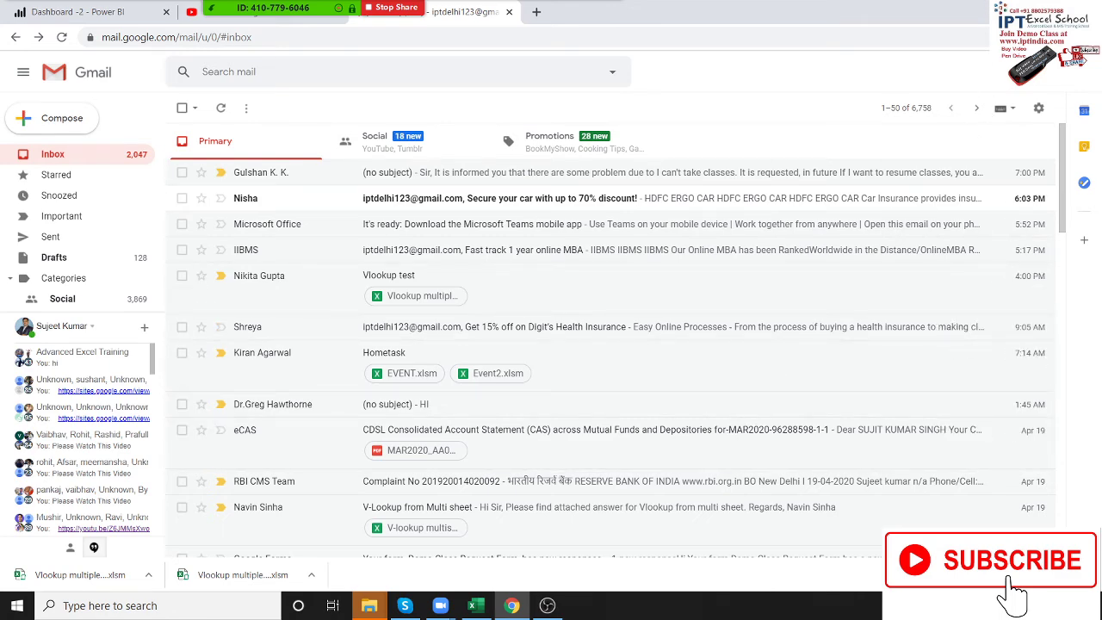
# Step: Show the desktop, then bring the Gmail browser window back
pyautogui.press('super+d')
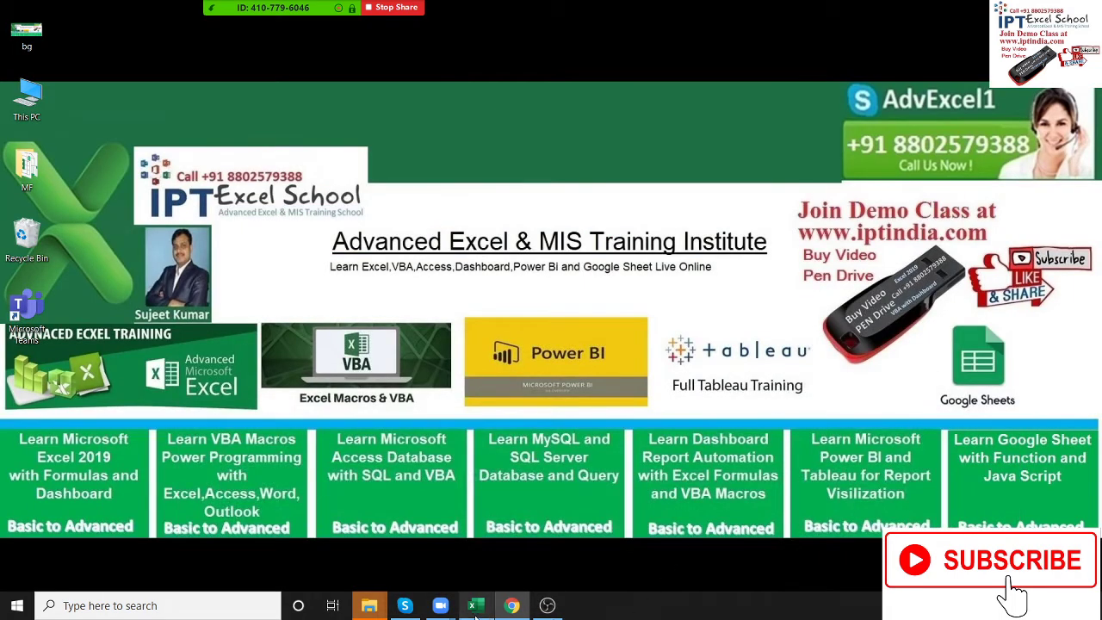
pyautogui.moveTo(475, 610)
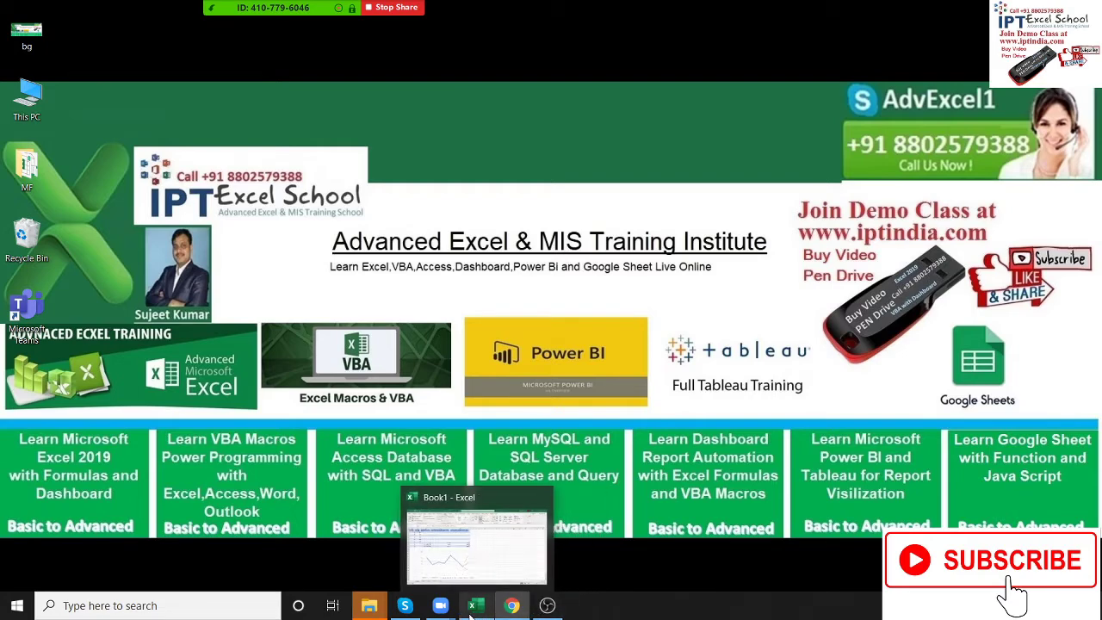
pyautogui.click(521, 609)
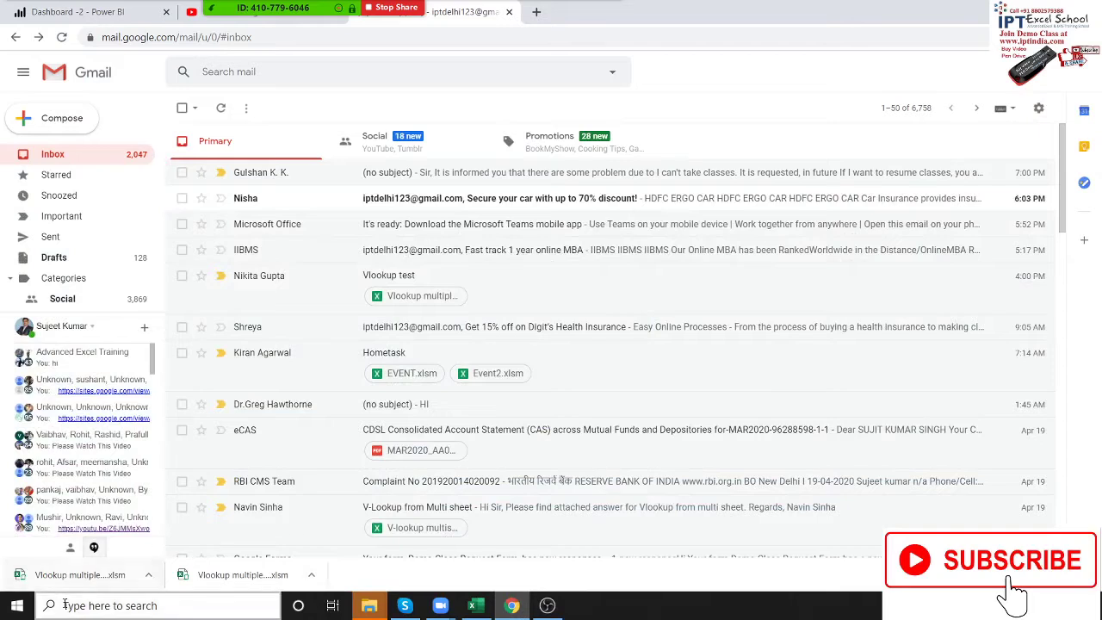
# Step: Open the downloaded Vlookup multiple .xlsm workbook in Excel from Chrome's download bar
pyautogui.click(90, 582)
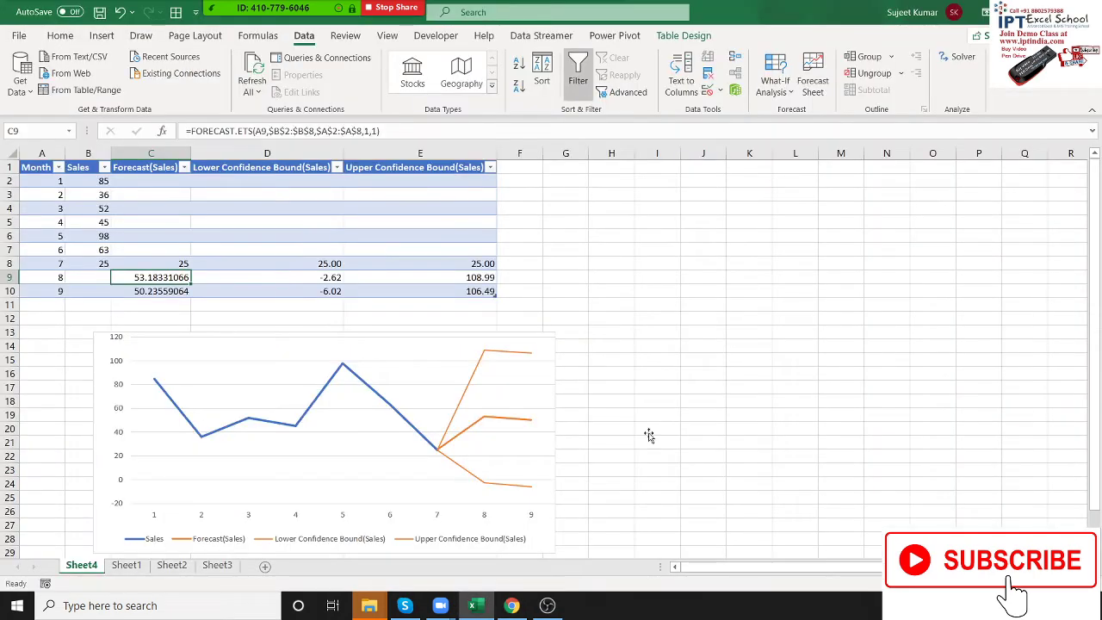
pyautogui.click(670, 378)
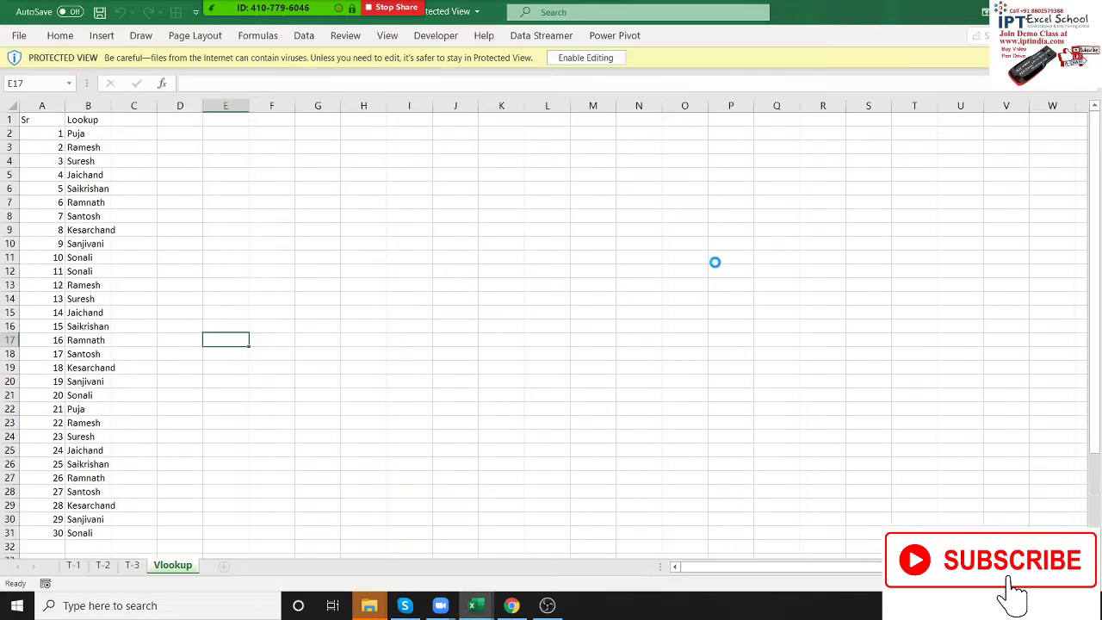
# Step: Enable editing and inspect B2's IFERROR/VLOOKUP formula without changing it
pyautogui.click(582, 59)
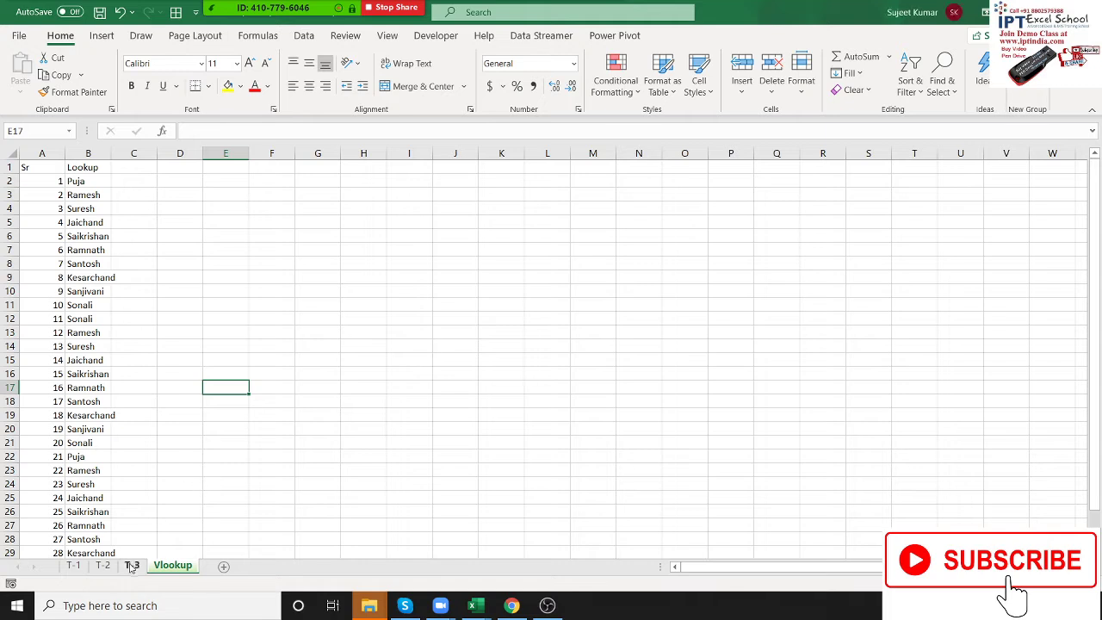
pyautogui.click(88, 169)
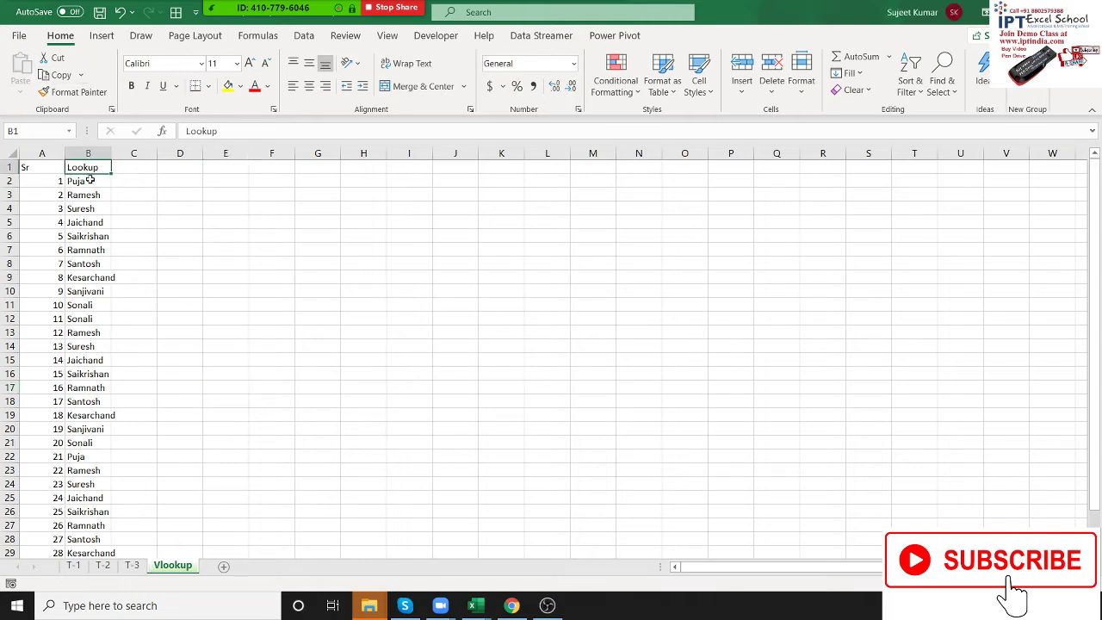
pyautogui.click(90, 181)
pyautogui.doubleClick(90, 181)
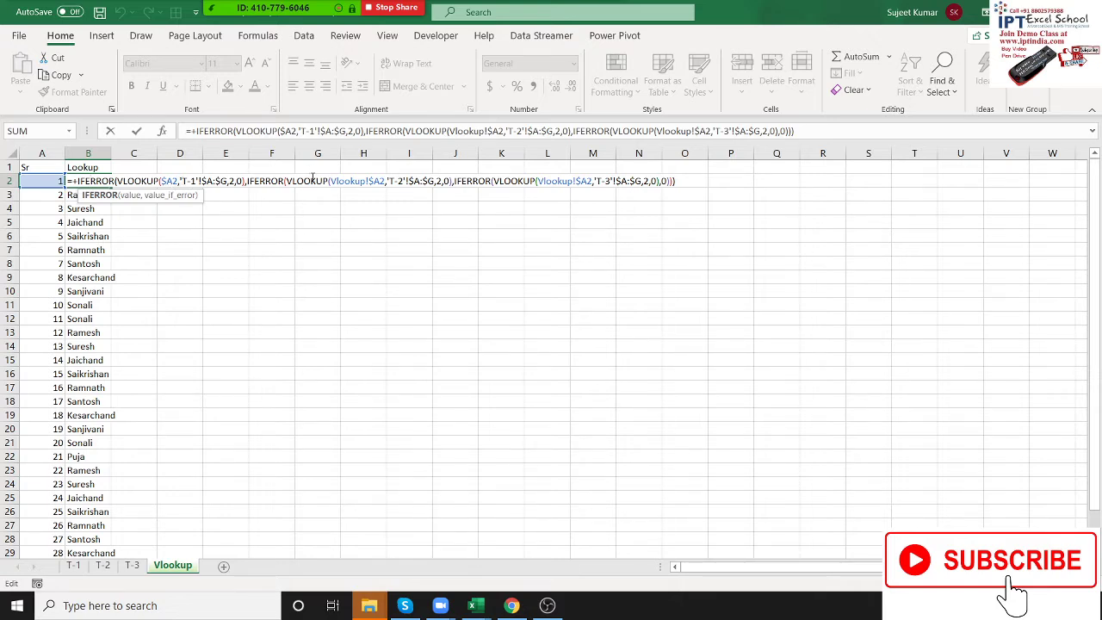
pyautogui.press('Escape')
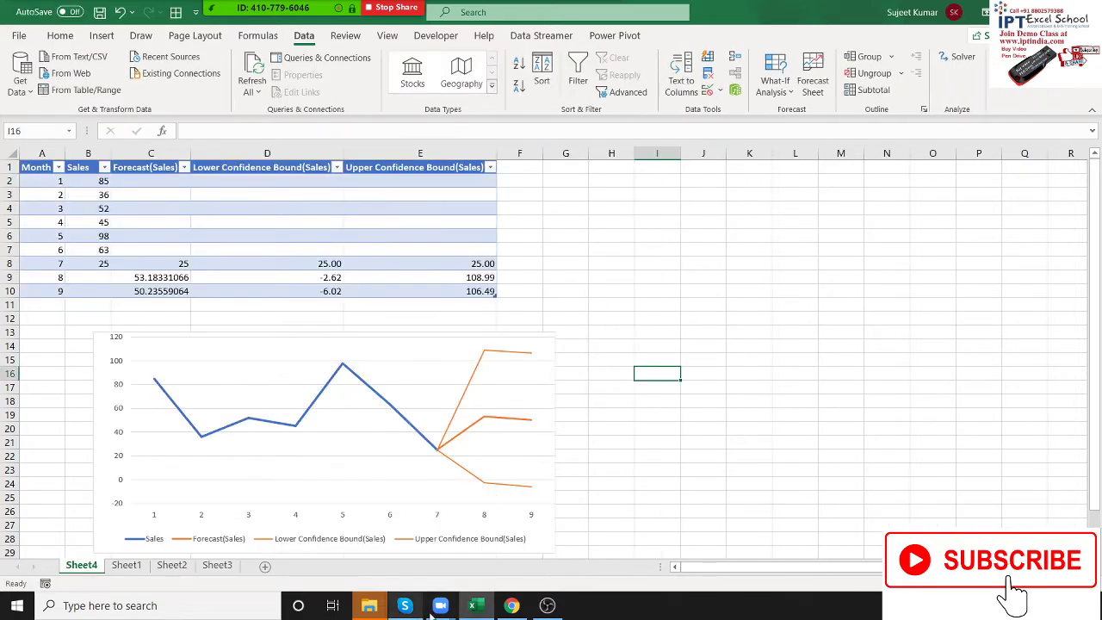
# Step: Open the second downloaded copy of the Vlookup workbook and enable editing
pyautogui.click(512, 606)
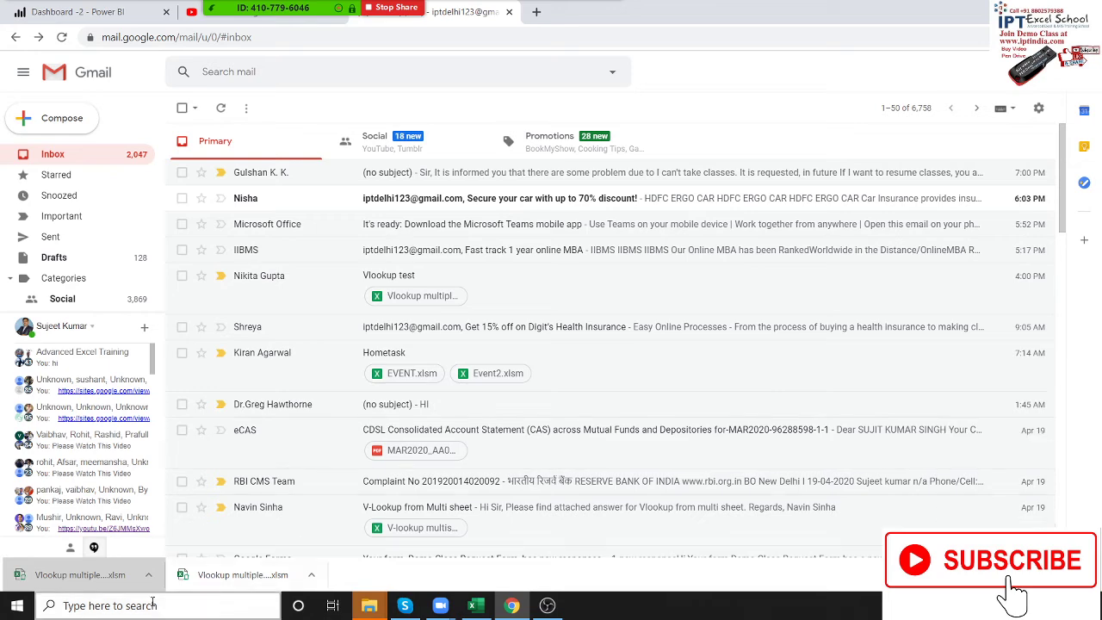
pyautogui.click(209, 576)
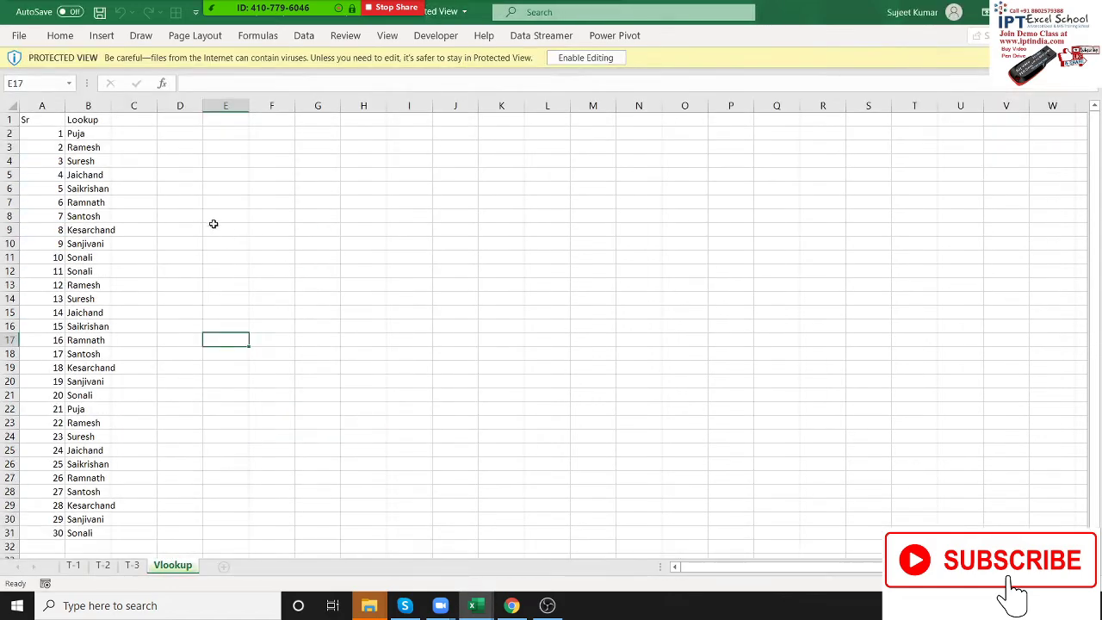
pyautogui.click(90, 137)
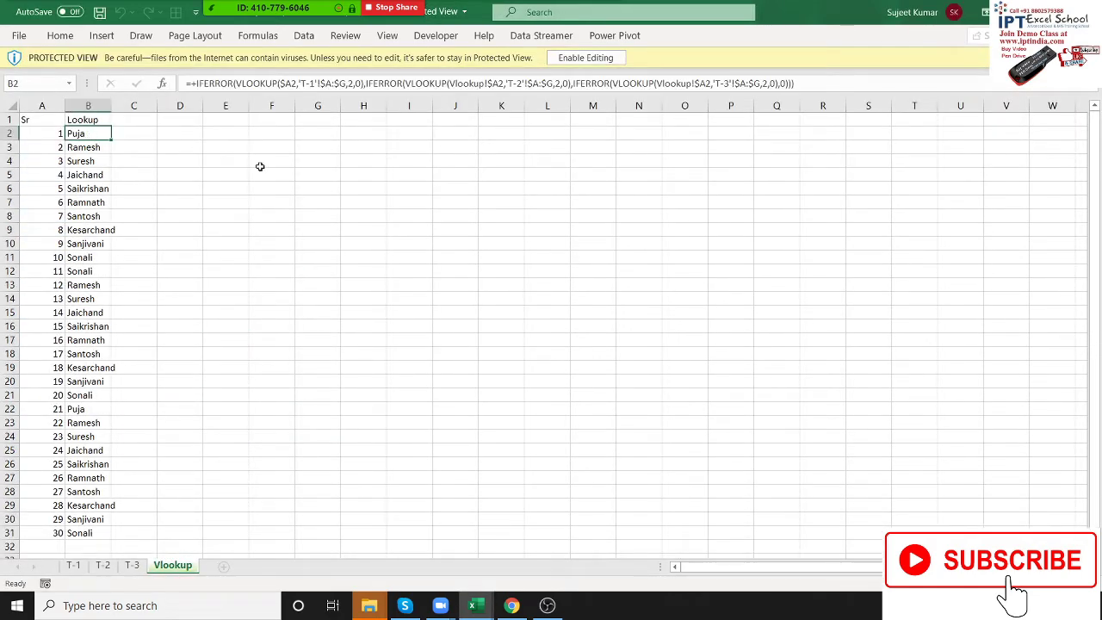
pyautogui.scroll(-2, 396, 322)
pyautogui.scroll(2, 381, 288)
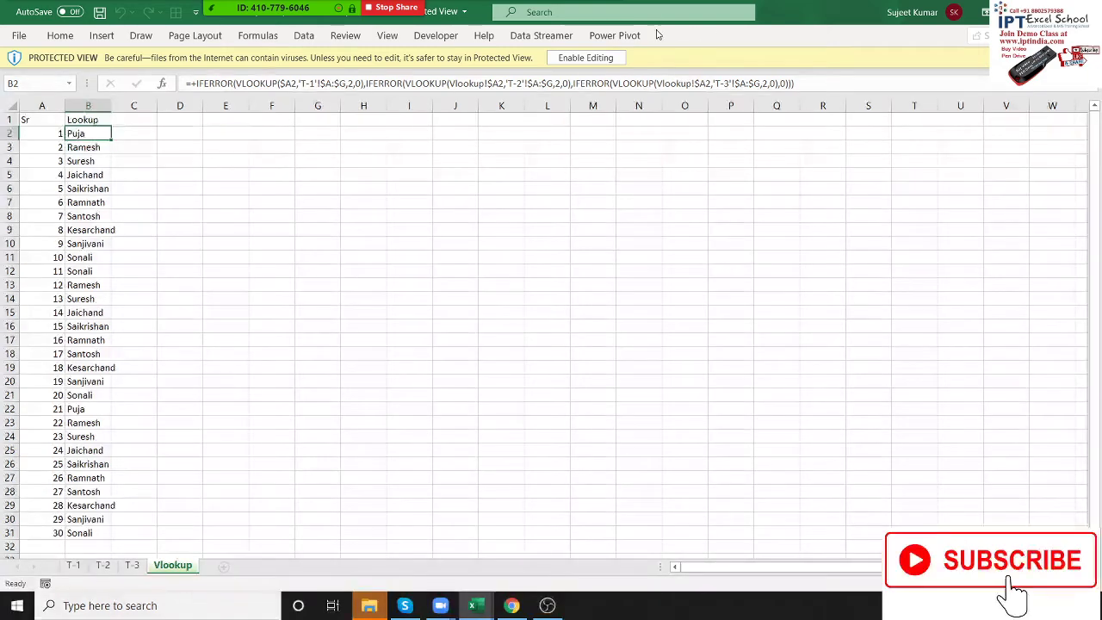
pyautogui.click(614, 58)
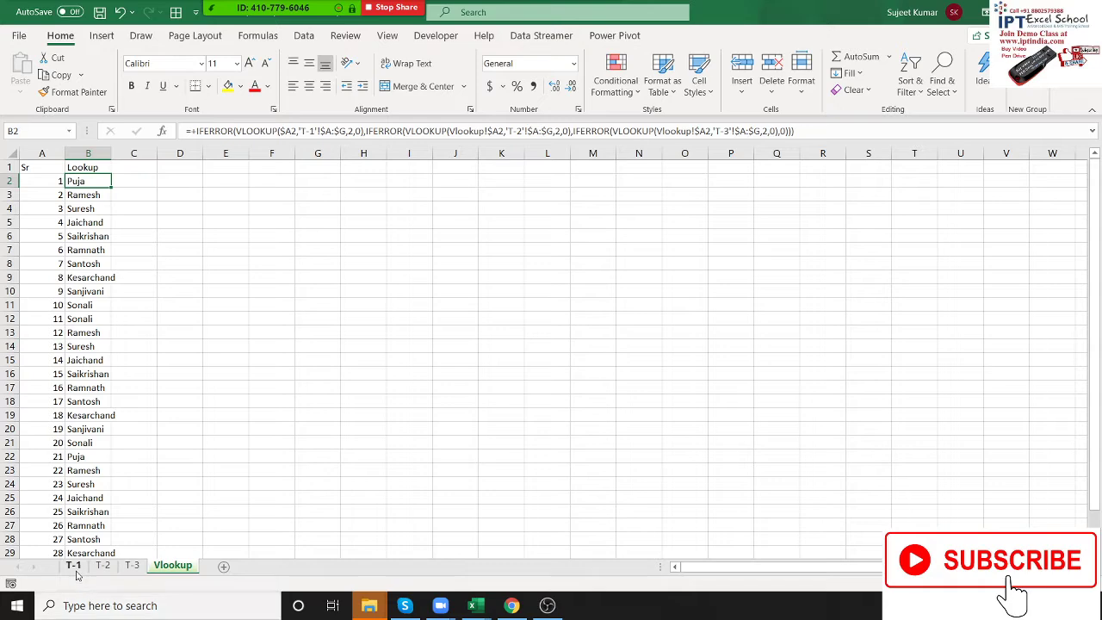
# Step: Look through the T-1, T-2 and T-3 data sheets
pyautogui.click(74, 566)
pyautogui.click(102, 566)
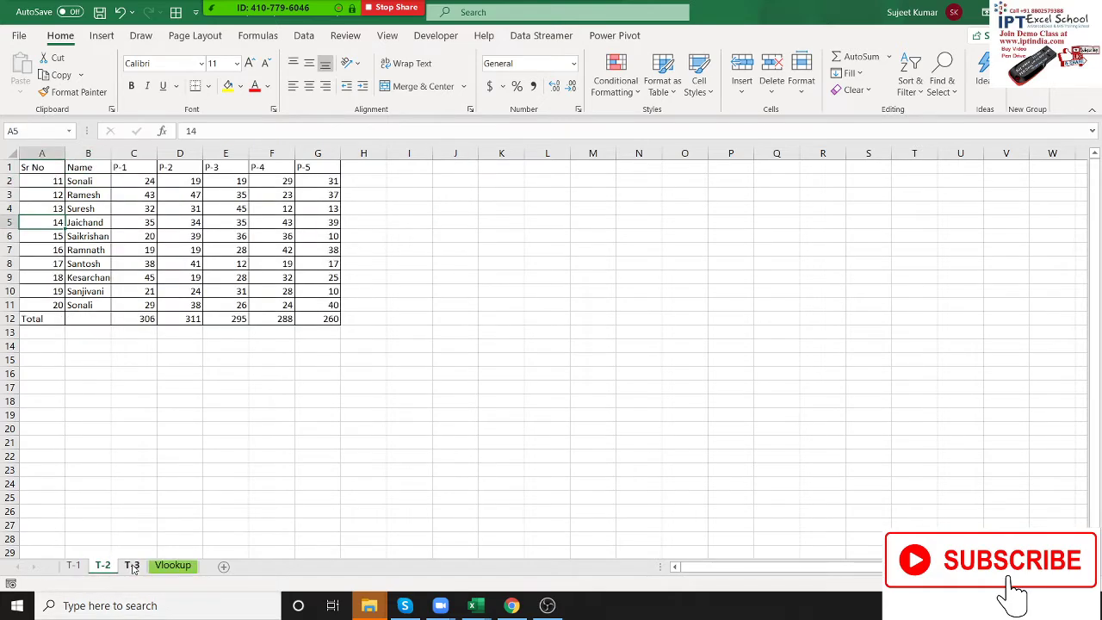
pyautogui.click(131, 565)
pyautogui.click(104, 568)
pyautogui.click(66, 569)
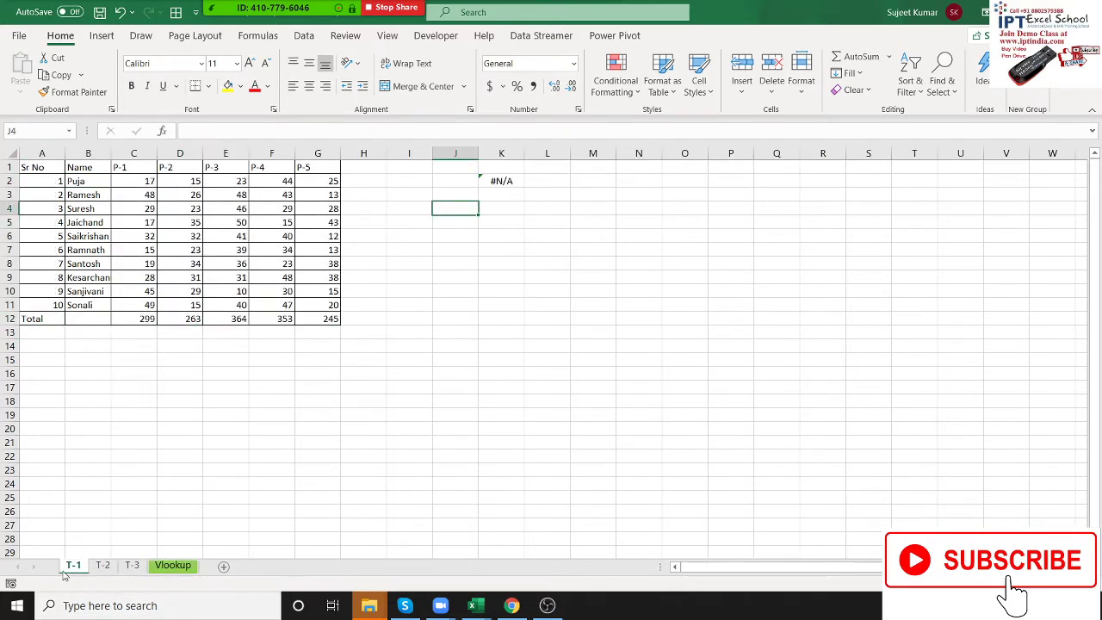
# Step: On the Vlookup sheet, delete the lookup formulas in B2:B31 and dismiss the waiting-room notice
pyautogui.click(169, 566)
pyautogui.hotkey('ctrl', 'shift', 'Down')
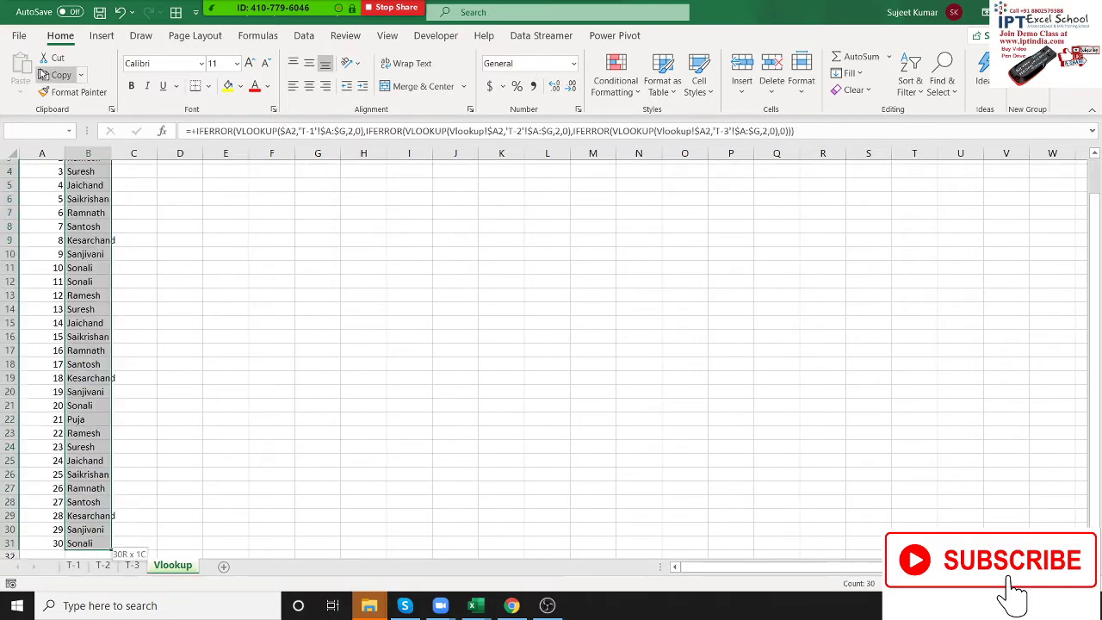
pyautogui.press('Delete')
pyautogui.press('Up')
pyautogui.press('Left')
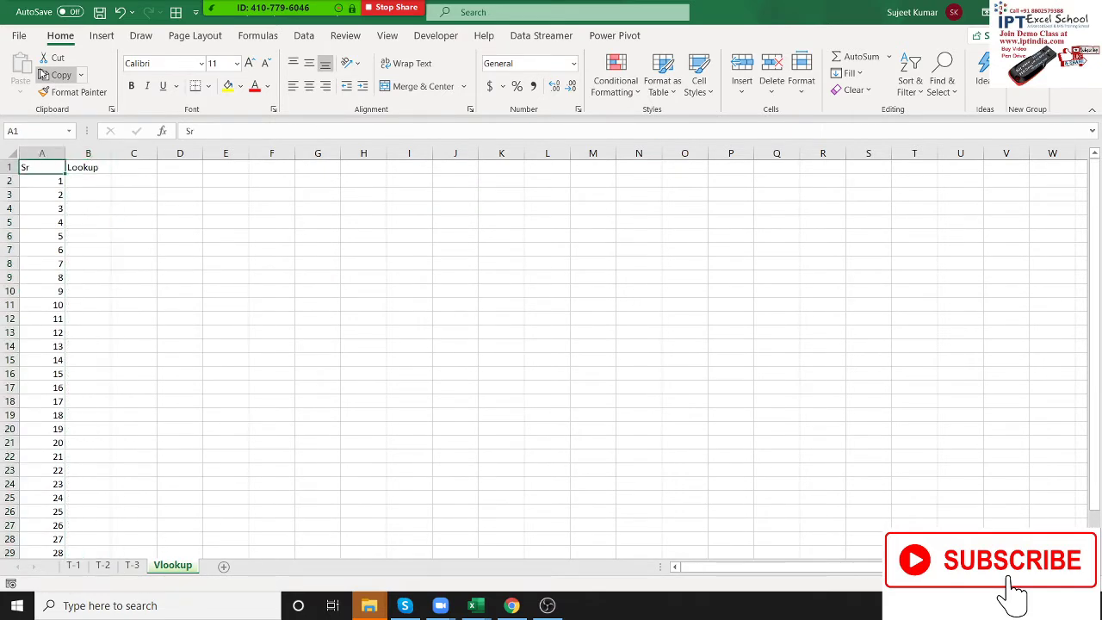
pyautogui.press('Down')
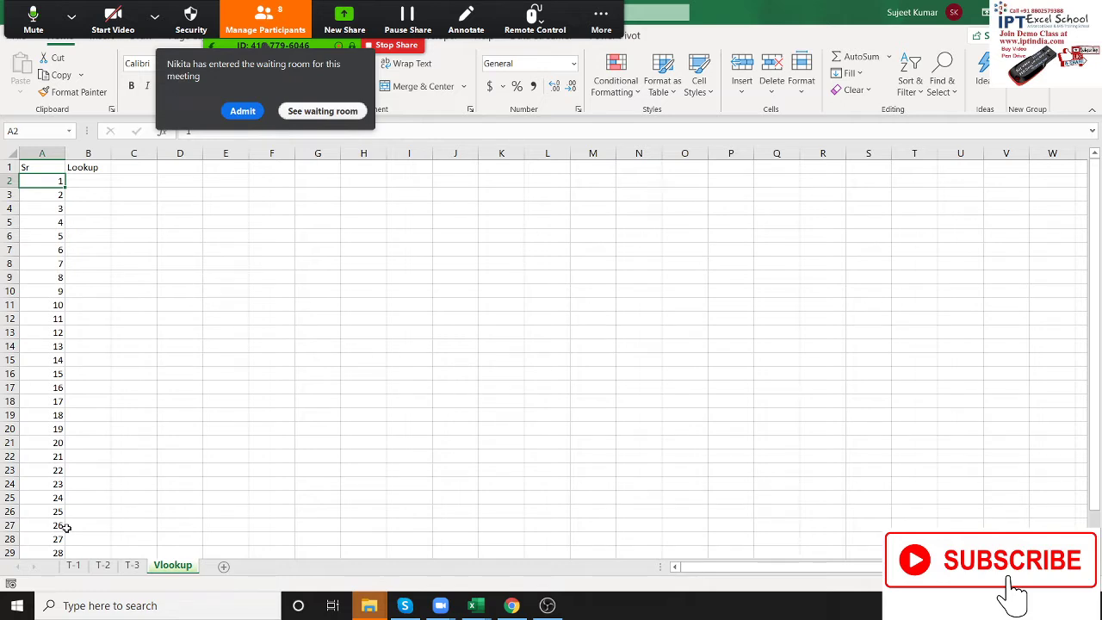
pyautogui.click(243, 111)
# Step: Enter =VLOOKUP(A2,'T-1'!A:B,2,0) in B2
pyautogui.click(92, 183)
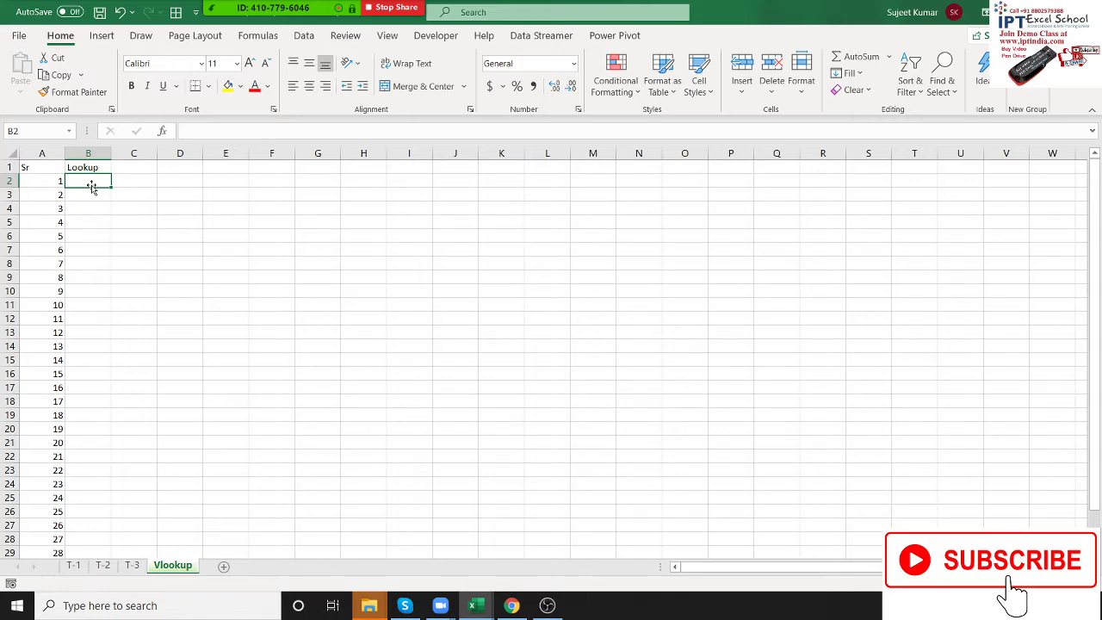
pyautogui.write('=')
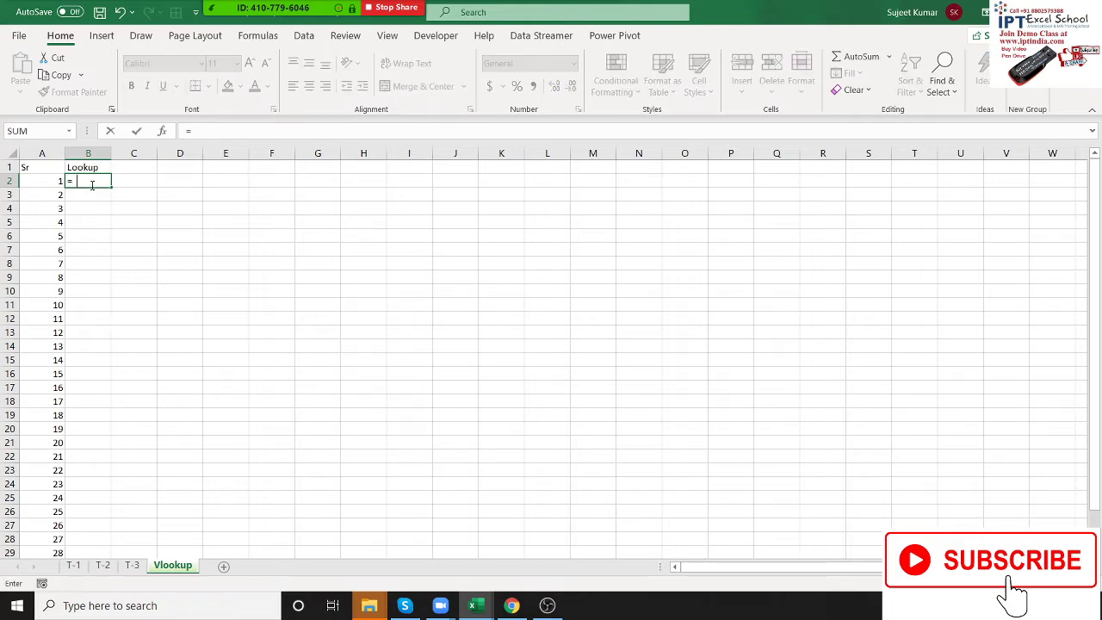
pyautogui.write('vl')
pyautogui.press('Tab')
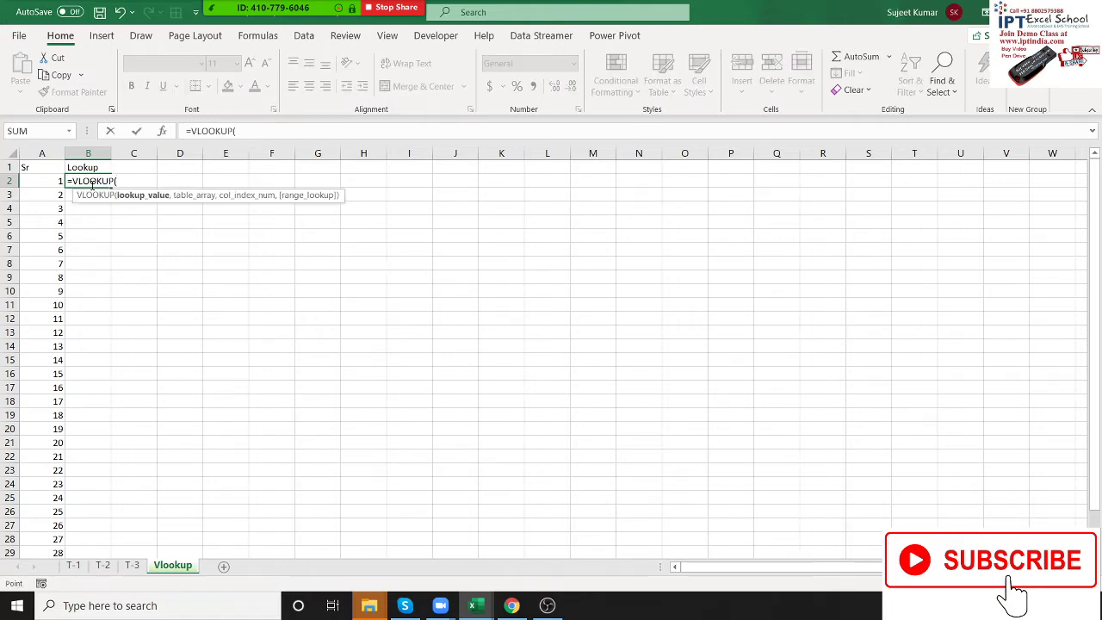
pyautogui.press('Left')
pyautogui.write(',')
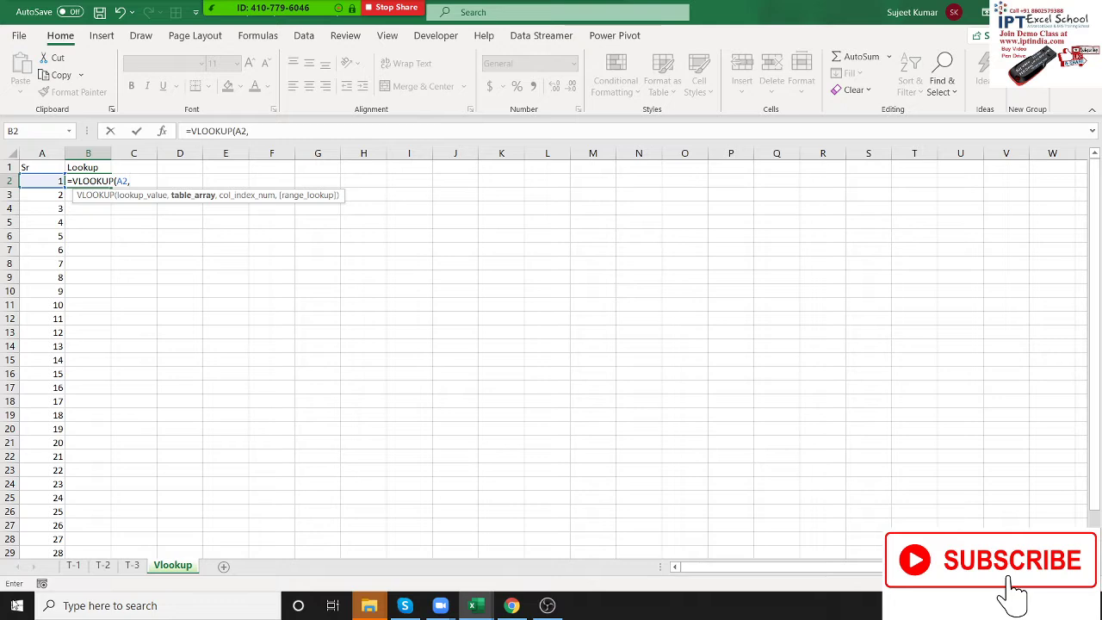
pyautogui.click(73, 565)
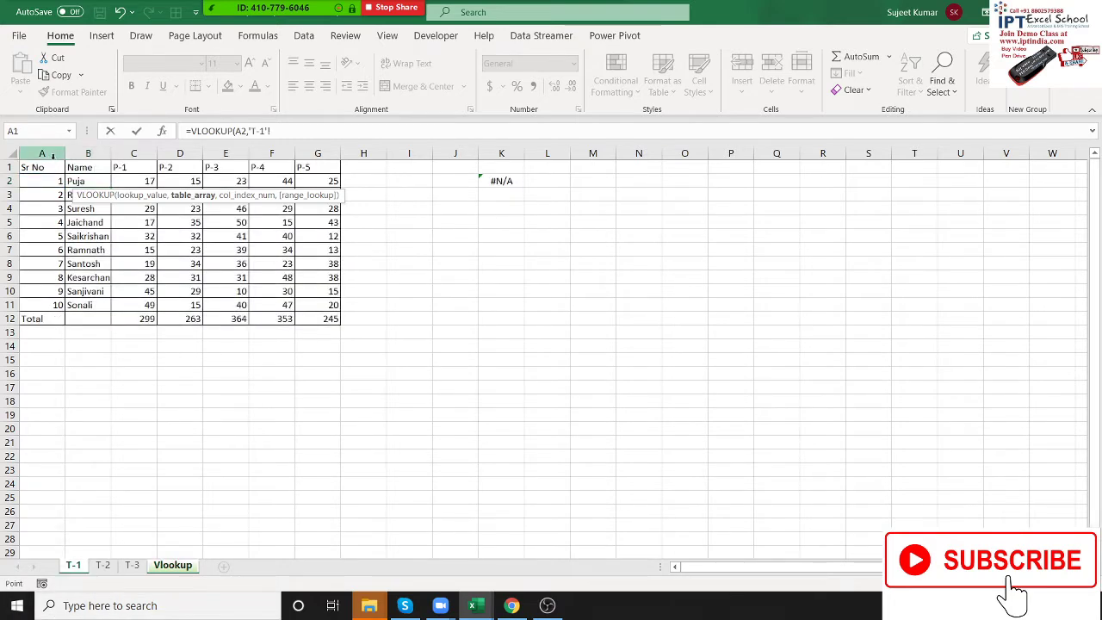
pyautogui.moveTo(52, 155); pyautogui.dragTo(89, 165)
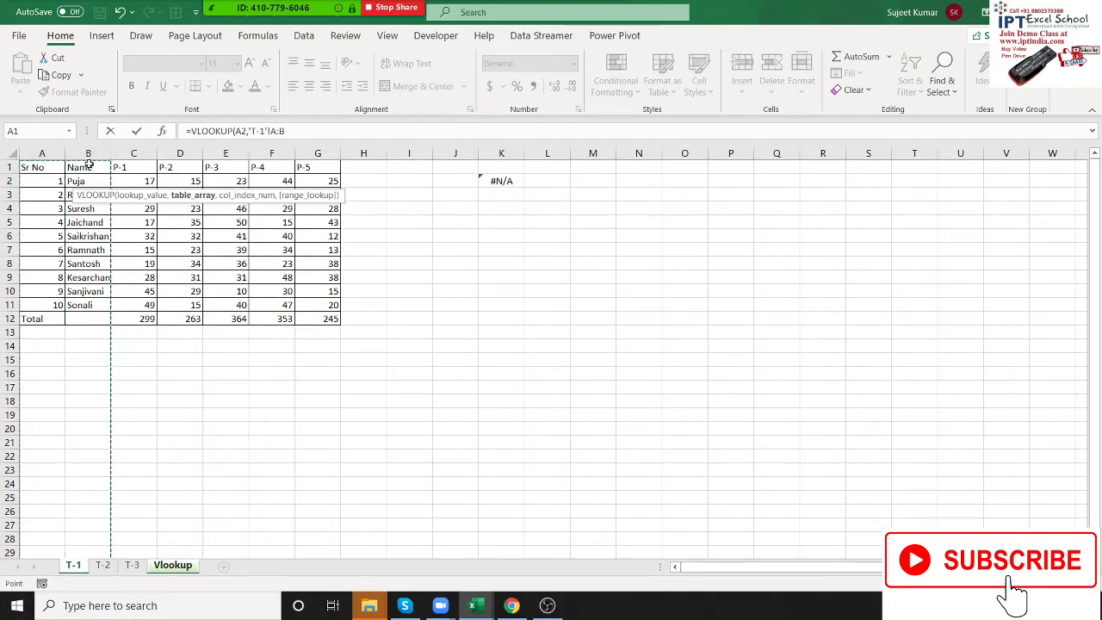
pyautogui.write(',2,0')
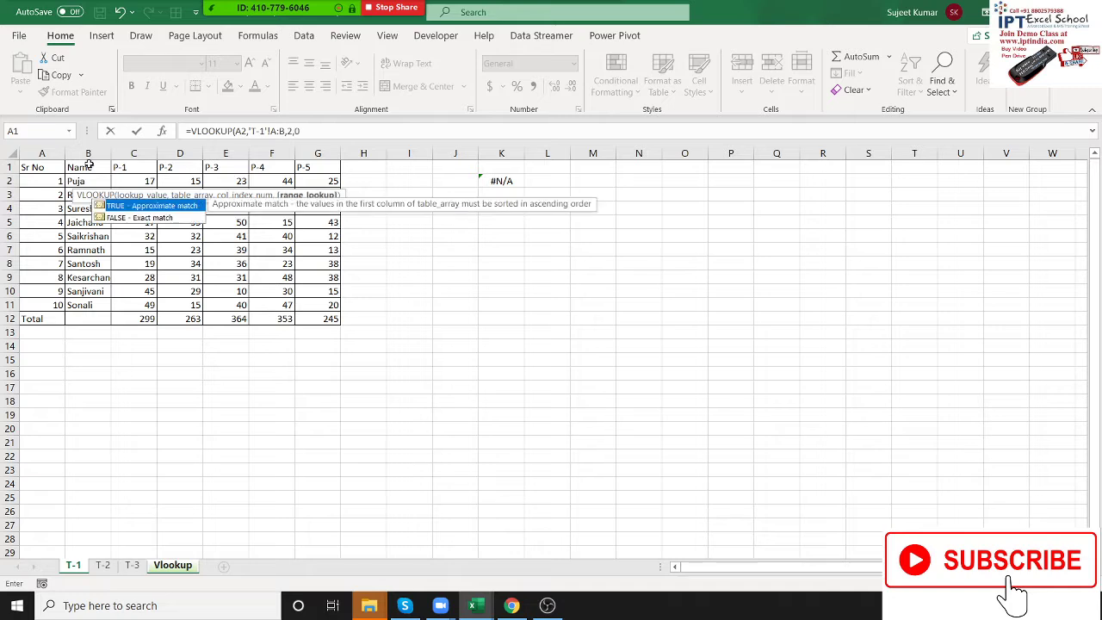
pyautogui.write(')')
pyautogui.press('Return')
pyautogui.press('Up')
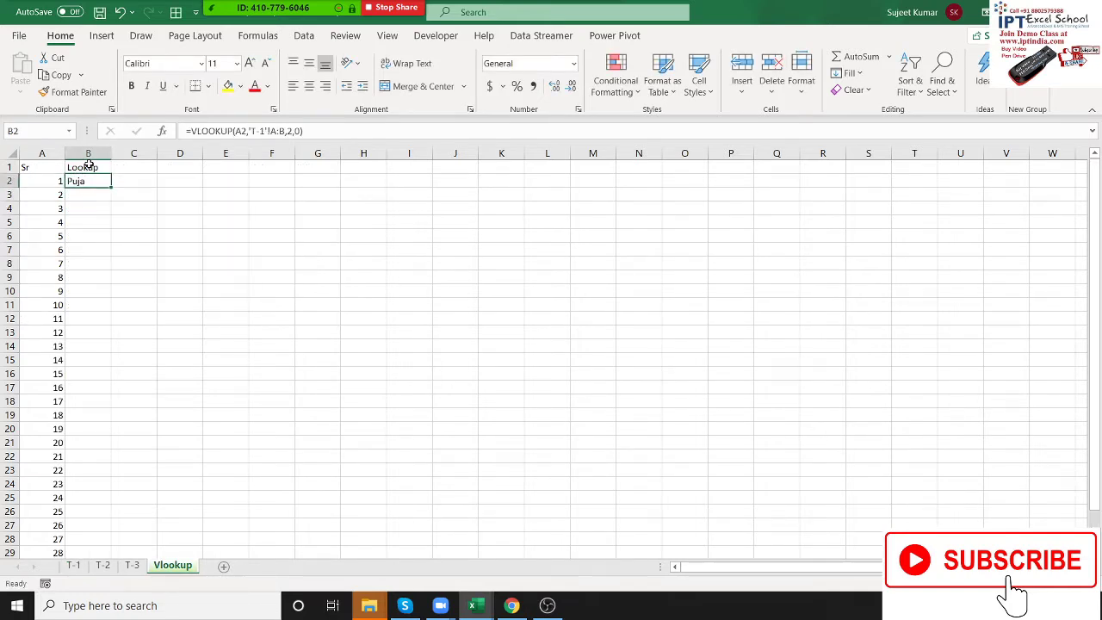
# Step: Change the serial number in A2 to 25
pyautogui.press('Right')
pyautogui.press('Left')
pyautogui.press('Left')
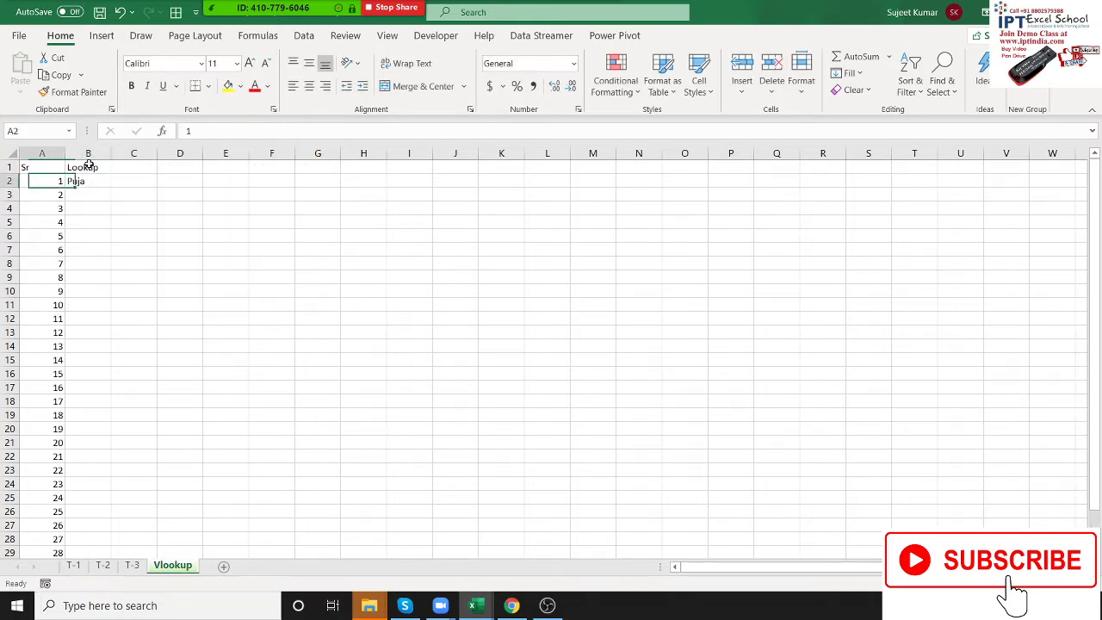
pyautogui.press('Down')
pyautogui.press('Up')
pyautogui.write('25')
pyautogui.press('Return')
# Step: Start a VLOOKUP in C2 using A2 as the lookup value
pyautogui.press('Up')
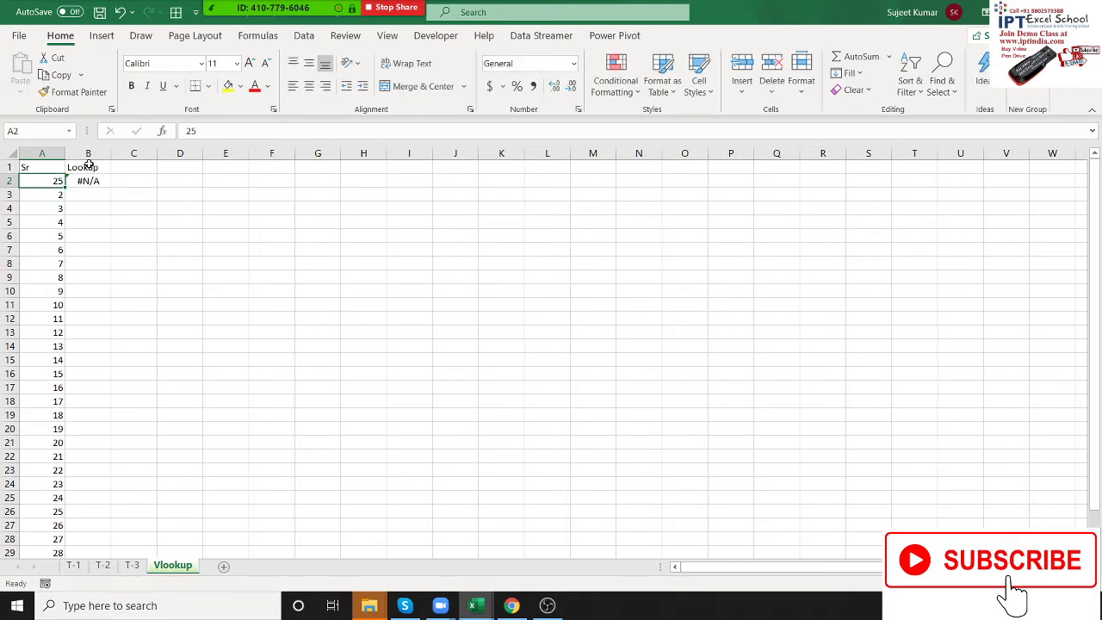
pyautogui.press('Right')
pyautogui.press('Right')
pyautogui.write('=v')
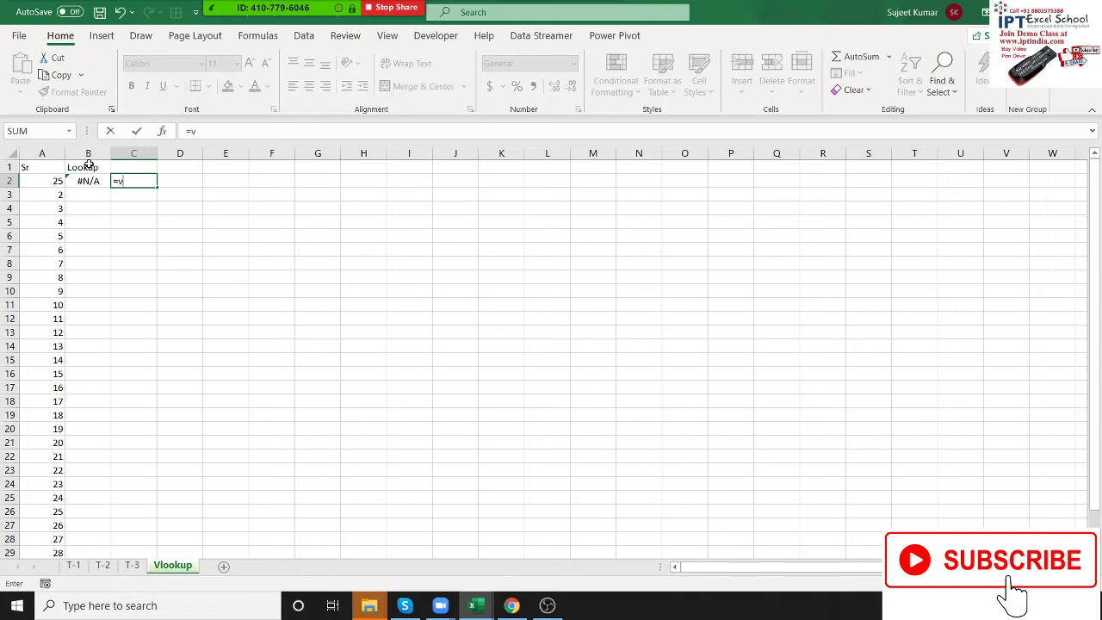
pyautogui.write('l')
pyautogui.press('Tab')
pyautogui.press('Left')
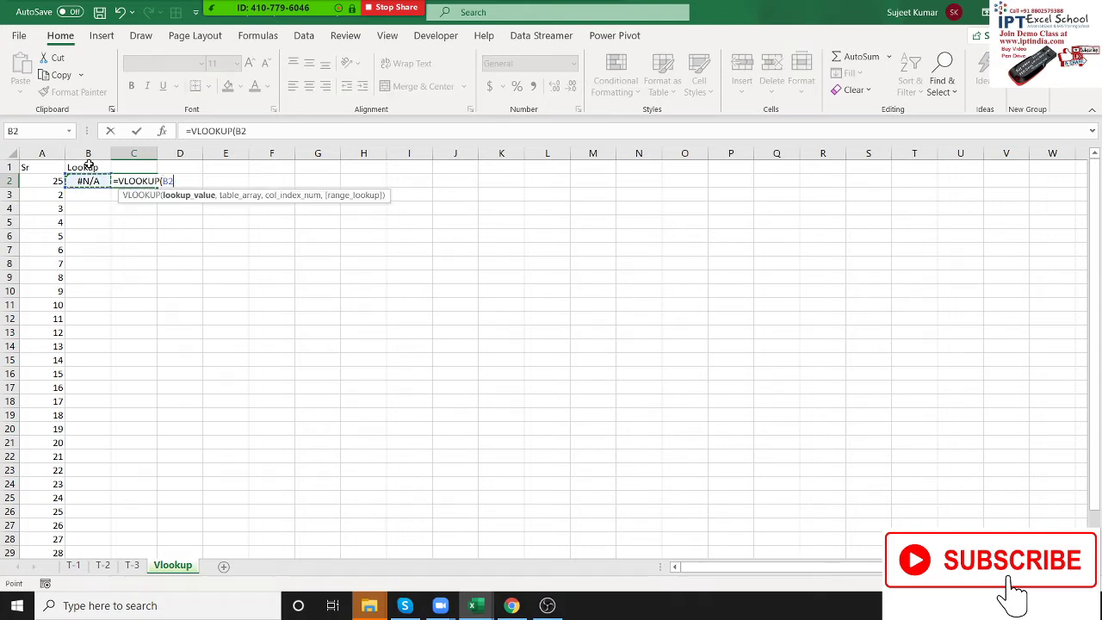
pyautogui.press('Left')
# Step: Finish C2 as =VLOOKUP(A2,'T-2'!A:B,2,0), which shows #N/A
pyautogui.write(',')
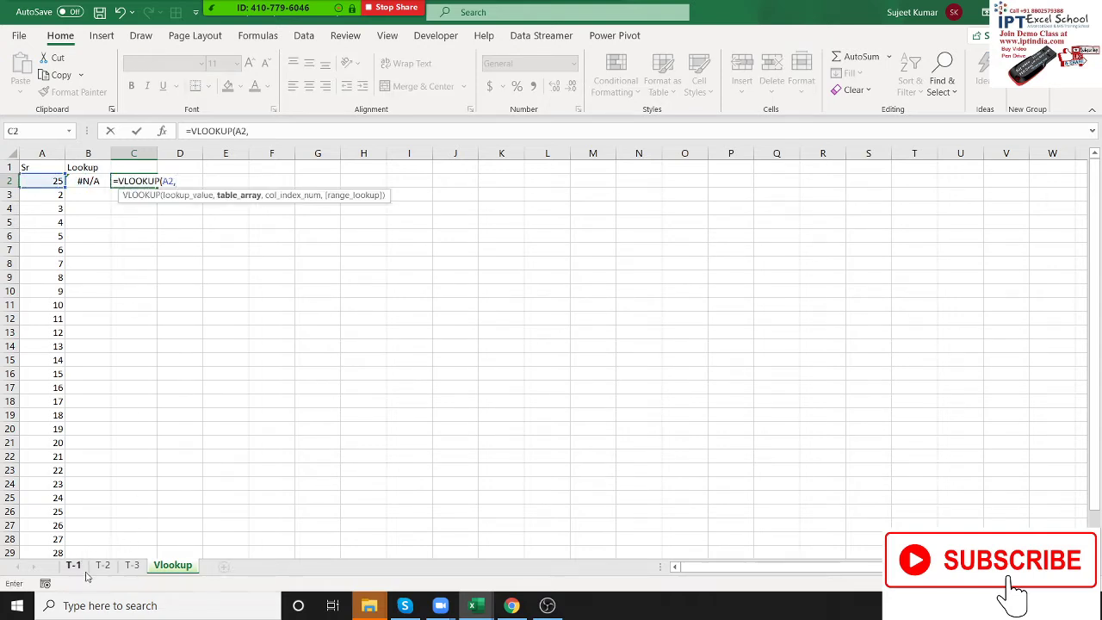
pyautogui.click(103, 565)
pyautogui.moveTo(41, 148); pyautogui.dragTo(107, 148)
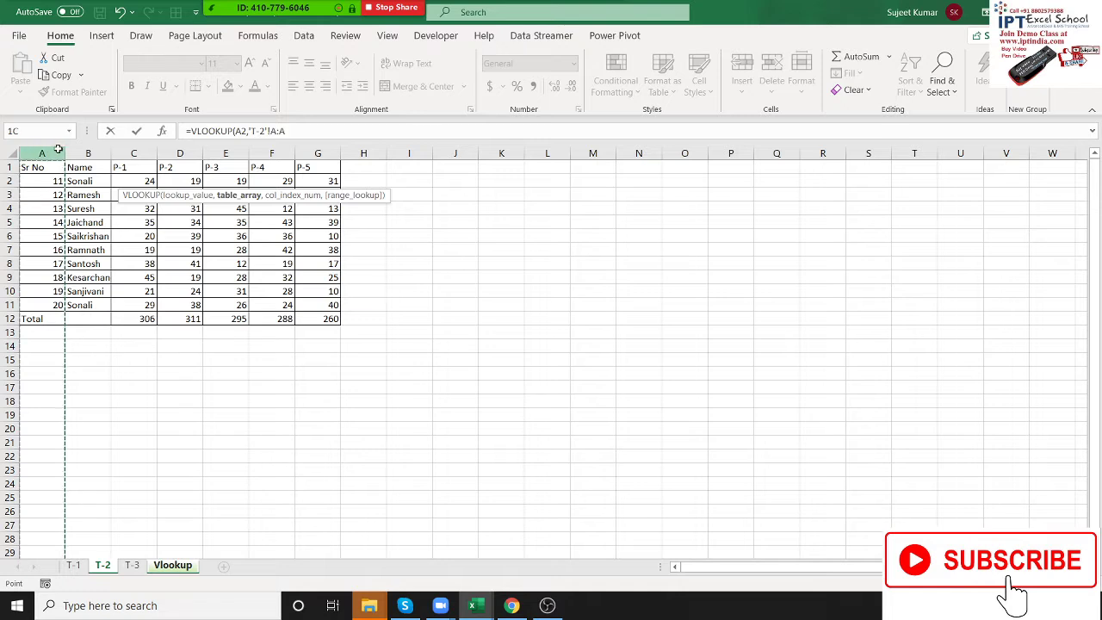
pyautogui.write(',2')
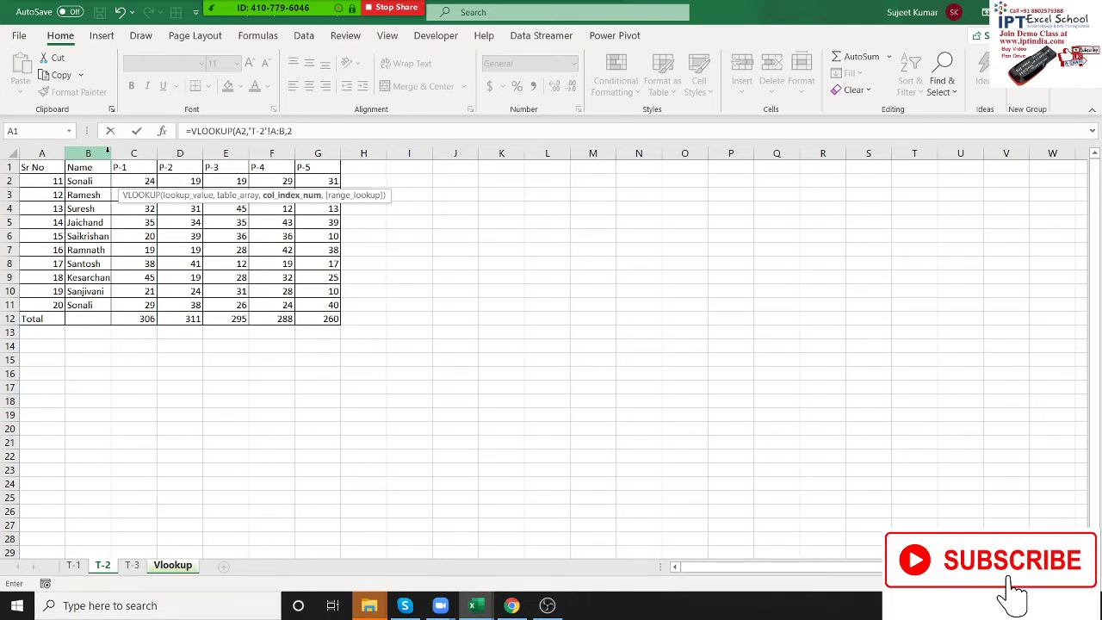
pyautogui.write(',0')
pyautogui.press('Return')
# Step: Enter =VLOOKUP(A2,'T-3'!A:F,2,0) in D2, returning Saikrishan
pyautogui.press('Up')
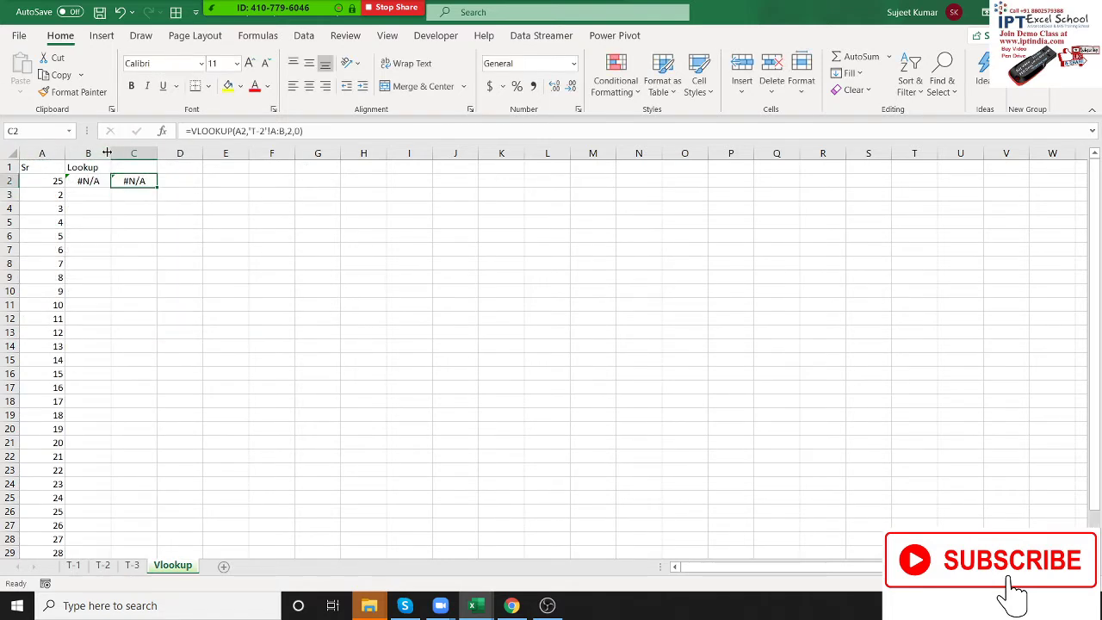
pyautogui.press('Right')
pyautogui.write('=v')
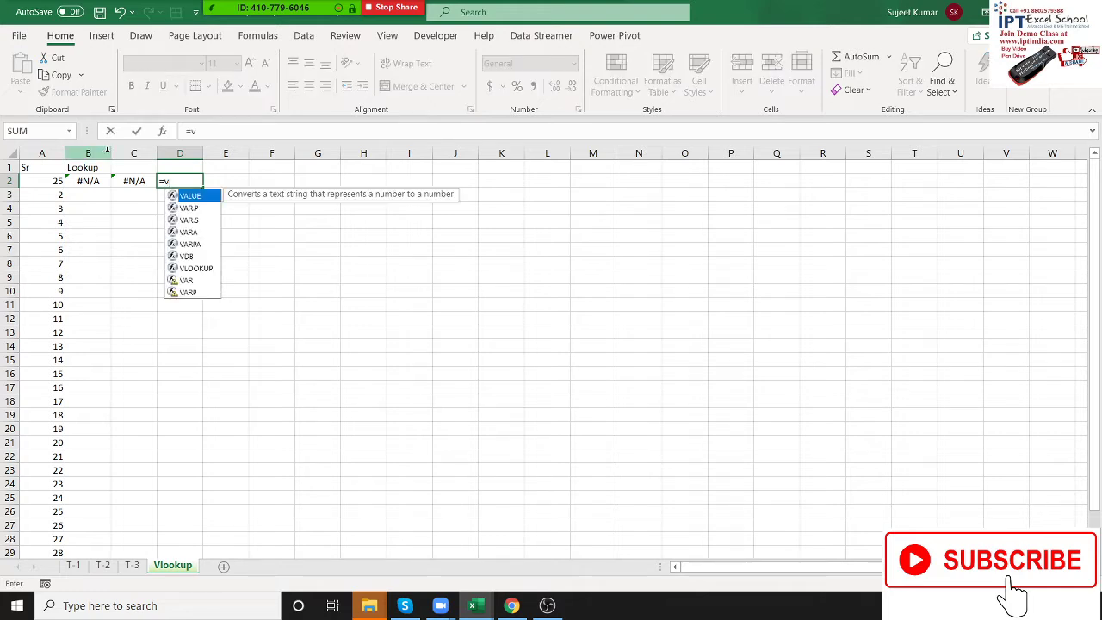
pyautogui.write('l')
pyautogui.press('Tab')
pyautogui.press('Left')
pyautogui.press('Left')
pyautogui.press('Left')
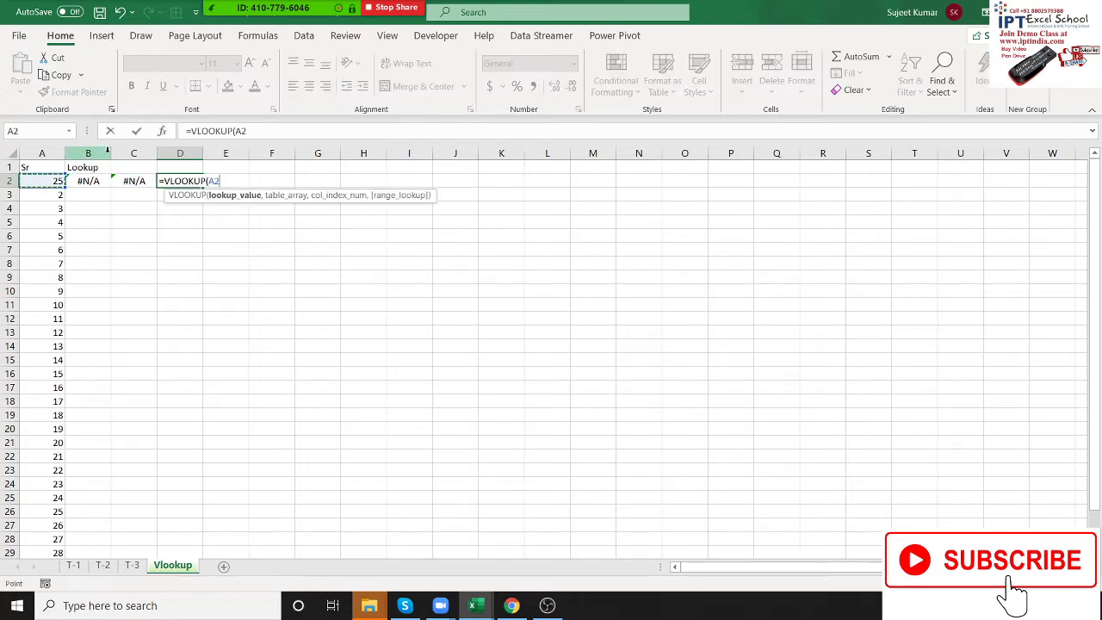
pyautogui.write(',')
pyautogui.click(132, 570)
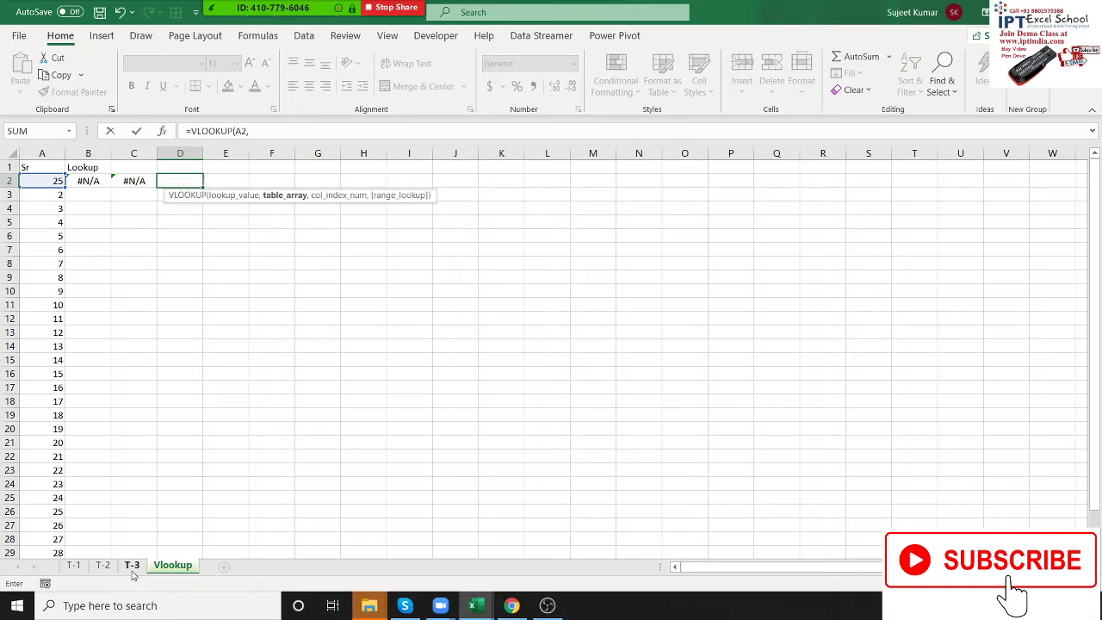
pyautogui.moveTo(41, 153); pyautogui.dragTo(273, 149)
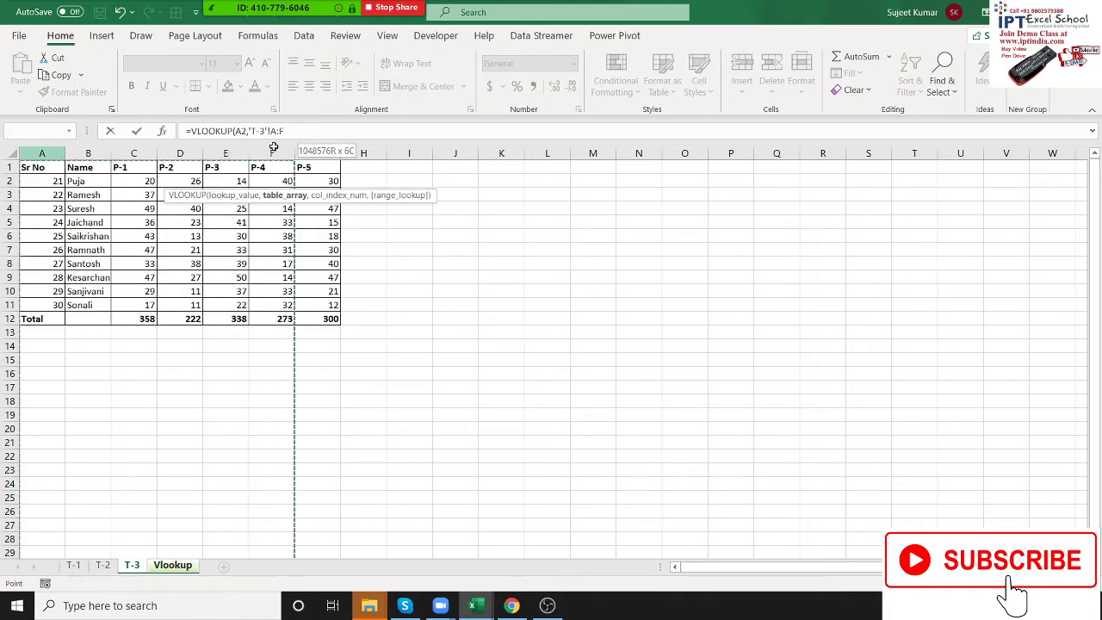
pyautogui.write(',2')
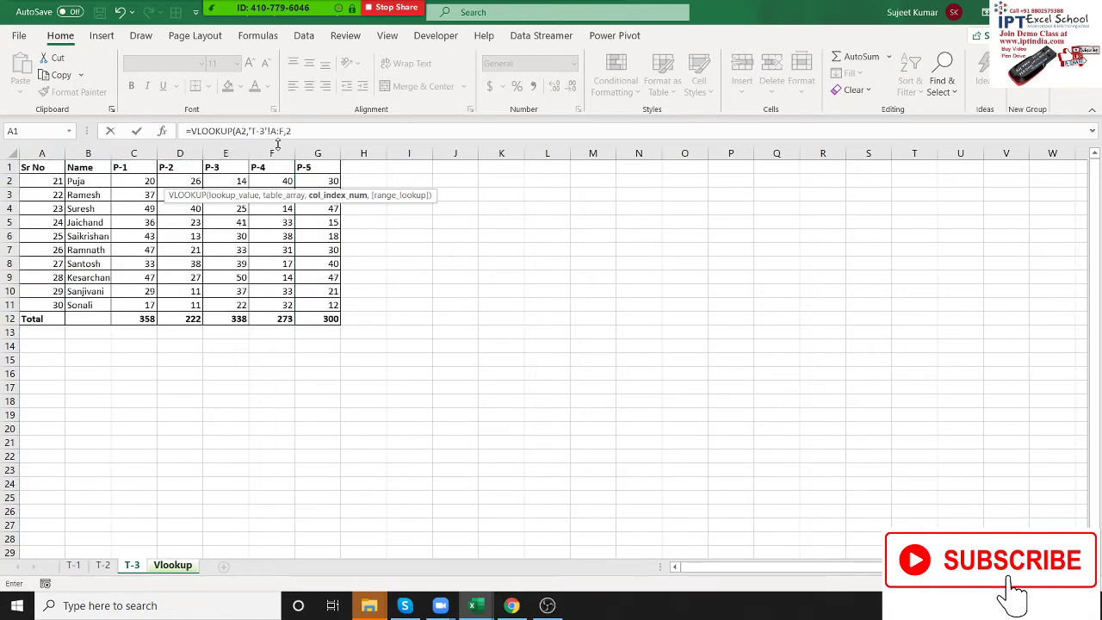
pyautogui.write(',0')
pyautogui.press('Return')
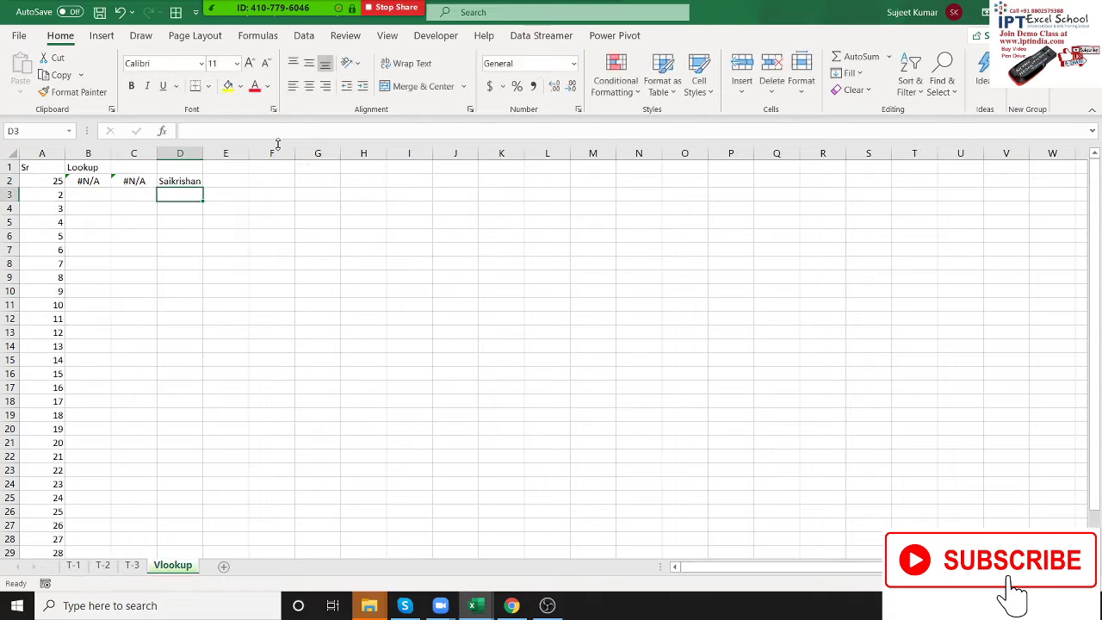
# Step: Review the lookup formulas in B2, C2 and D2
pyautogui.press('Up')
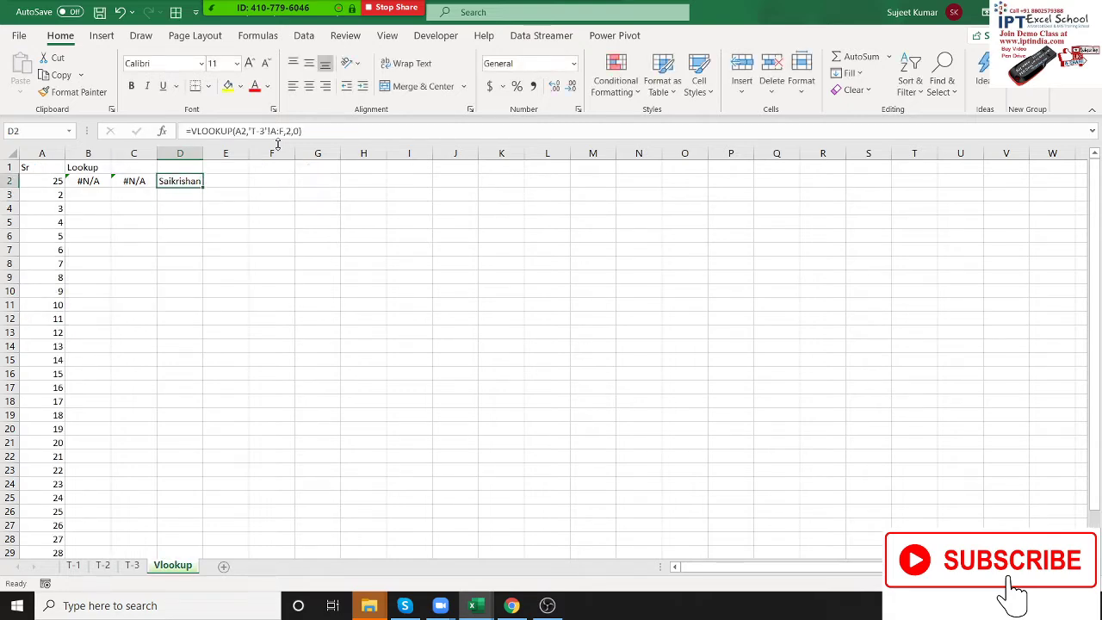
pyautogui.press('Left')
pyautogui.press('Left')
pyautogui.press('Right')
pyautogui.press('Right')
pyautogui.press('Left')
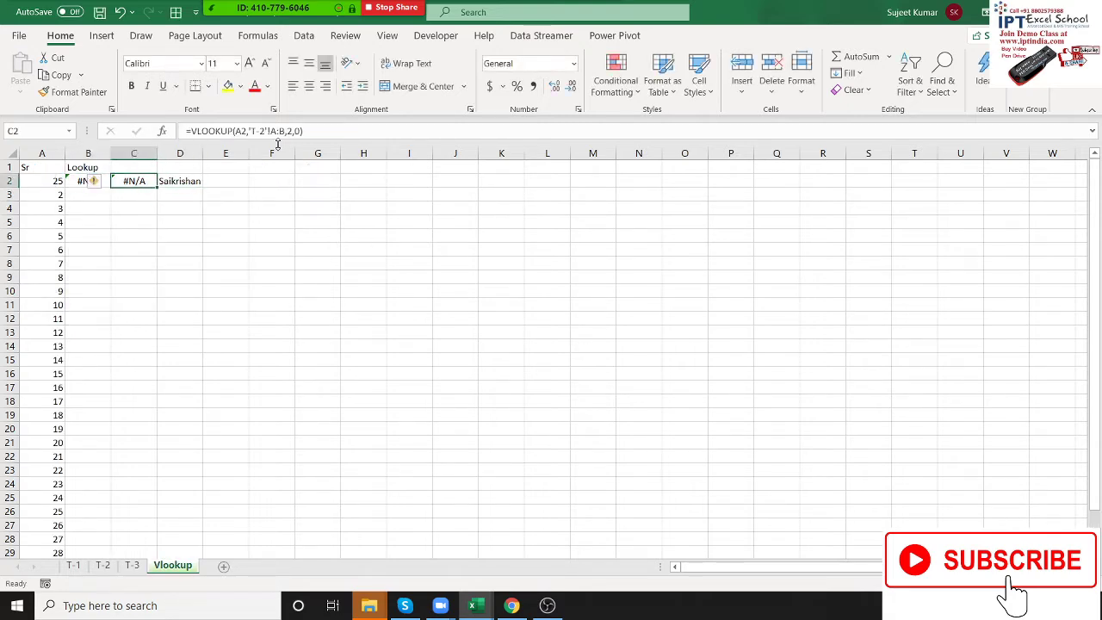
pyautogui.press('Down')
pyautogui.press('Left')
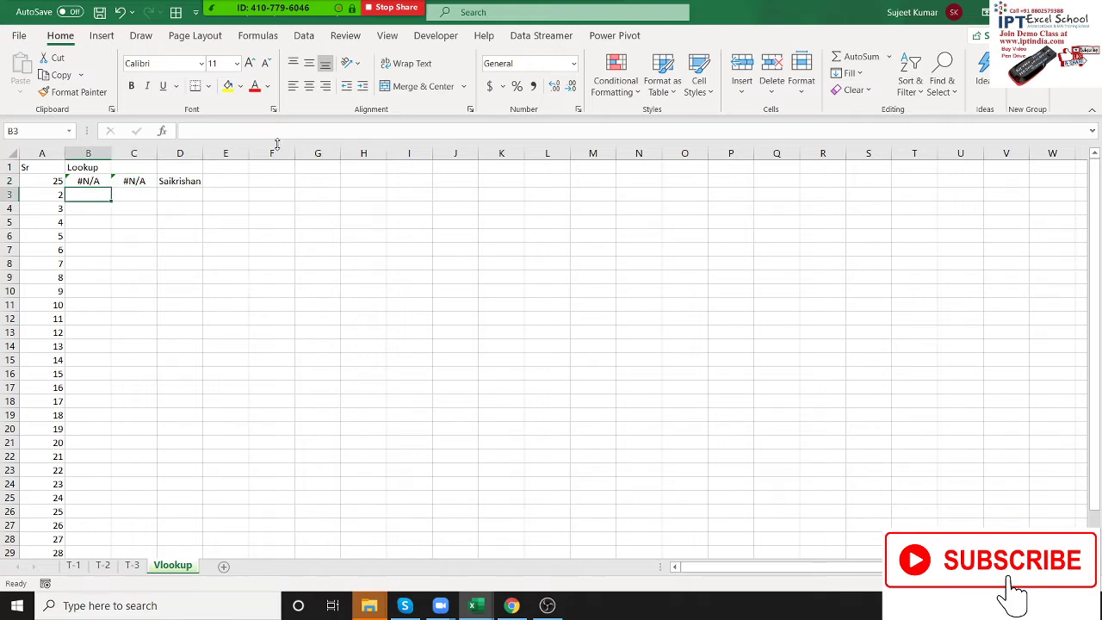
pyautogui.press('Right')
pyautogui.press('Right')
pyautogui.press('Right')
# Step: Enter =IFERROR(B2,C2) in E2
pyautogui.press('Up')
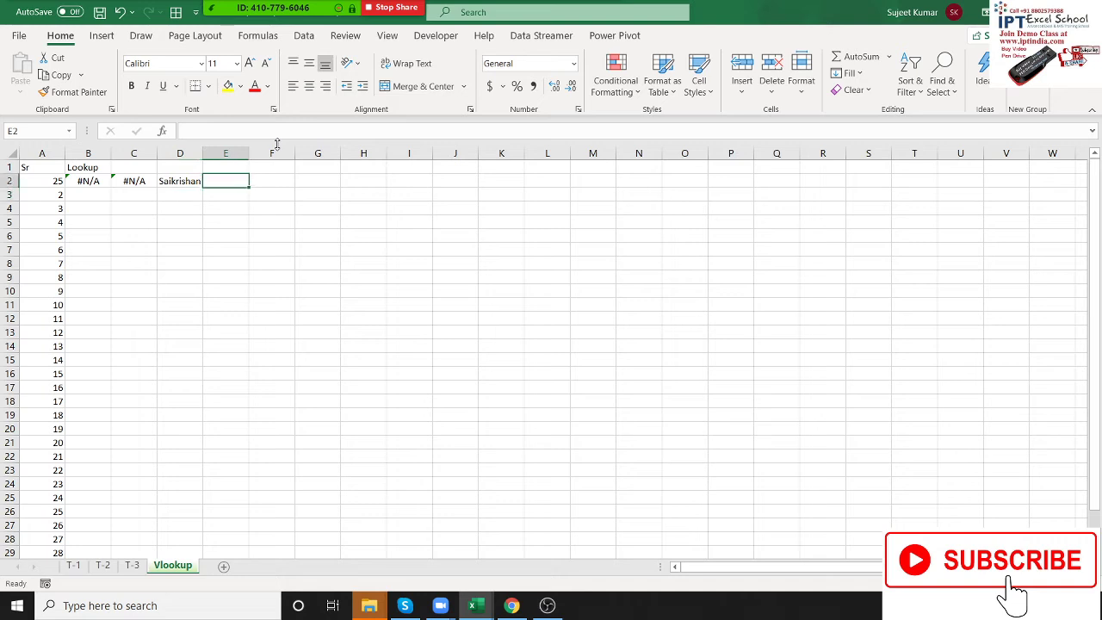
pyautogui.write('=if')
pyautogui.press('Down')
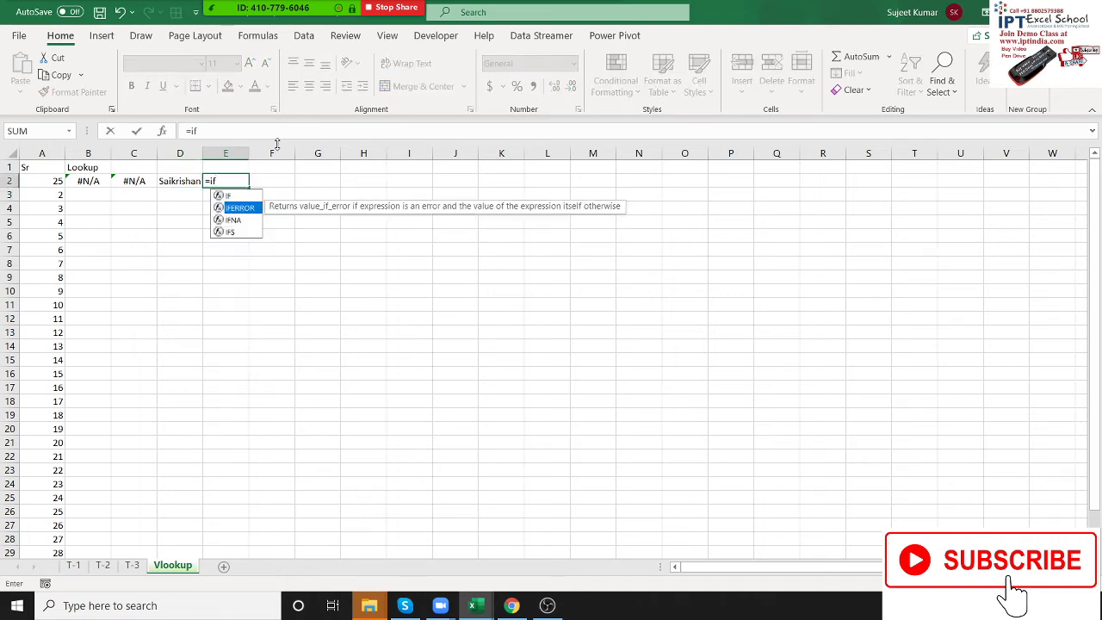
pyautogui.press('Tab')
pyautogui.press('Left')
pyautogui.press('Left')
pyautogui.press('Left')
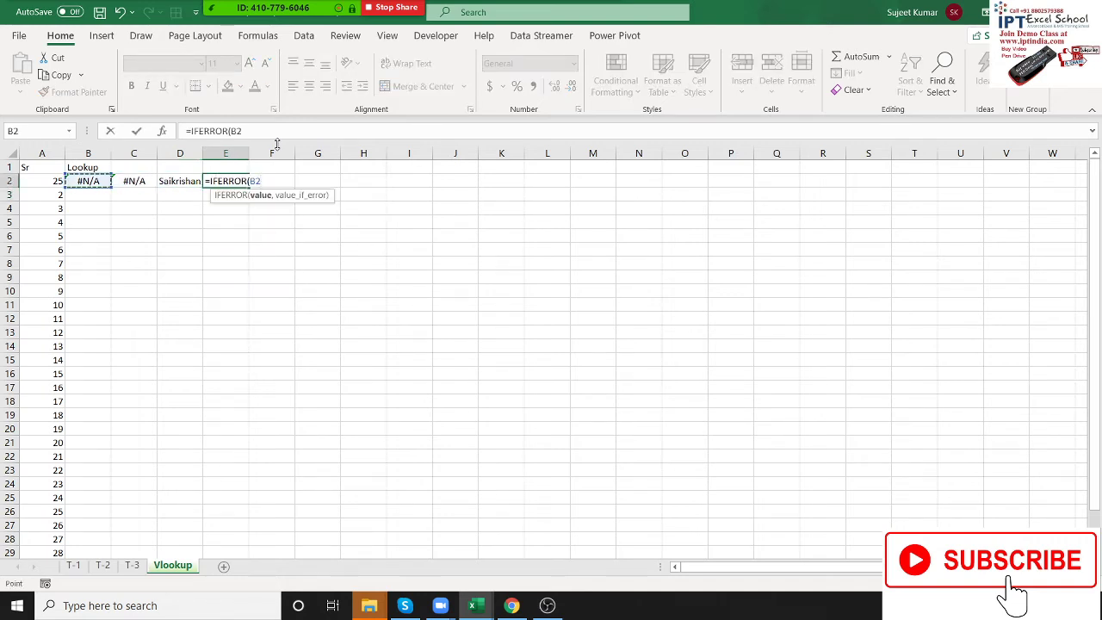
pyautogui.write(',')
pyautogui.press('Left')
pyautogui.press('Left')
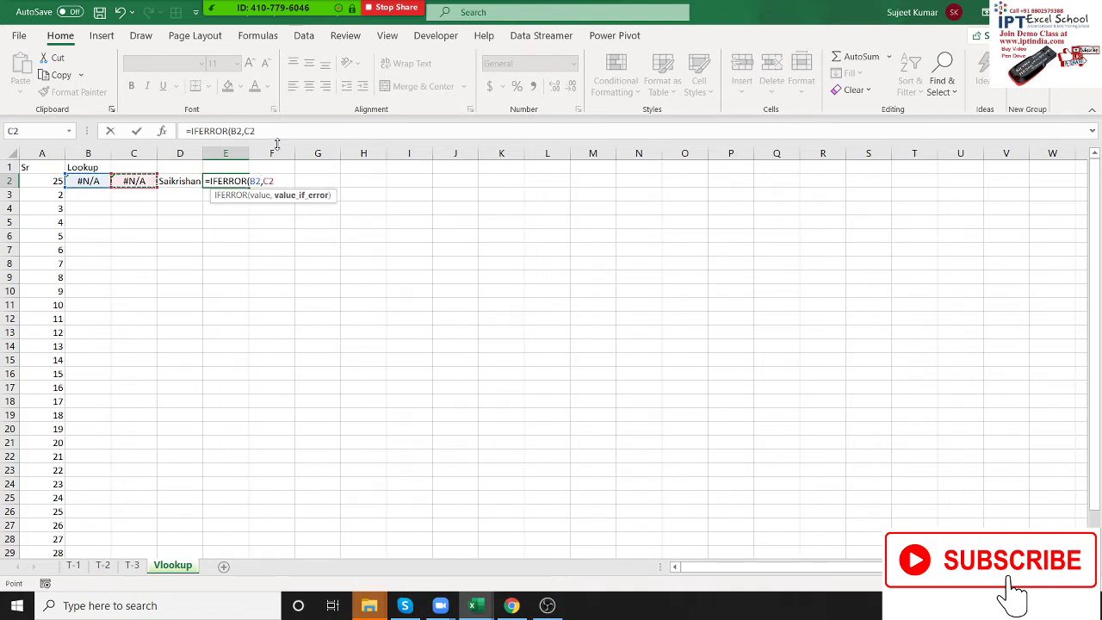
pyautogui.hotkey('ctrl', 'Return')
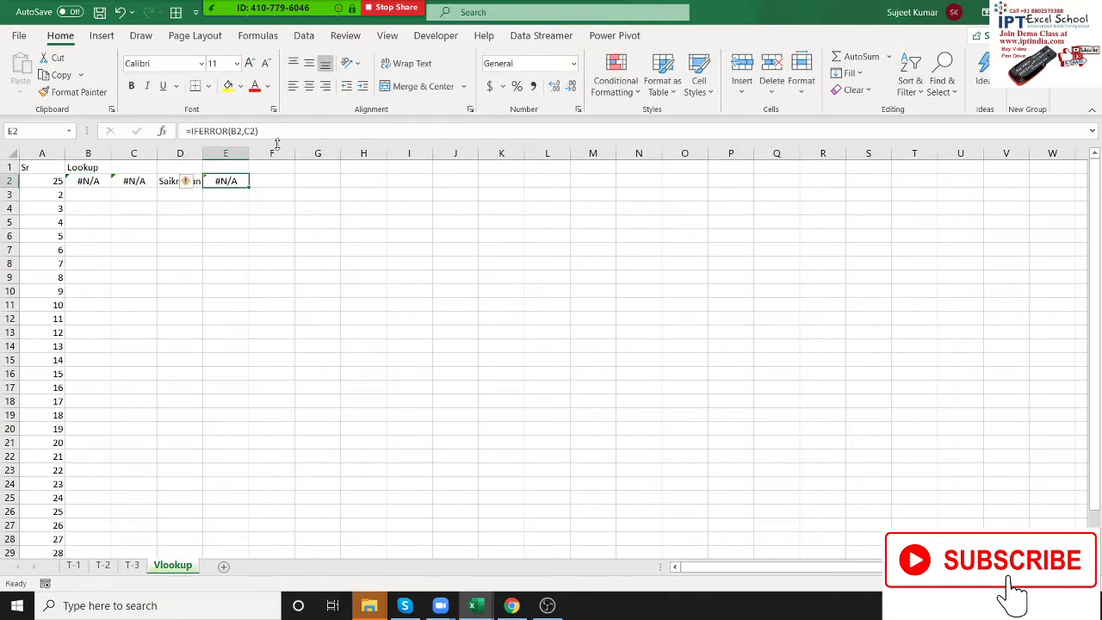
# Step: Replace the B2 reference in E2's formula with the copied VLOOKUP formula text
pyautogui.press('Left')
pyautogui.press('Left')
pyautogui.press('Left')
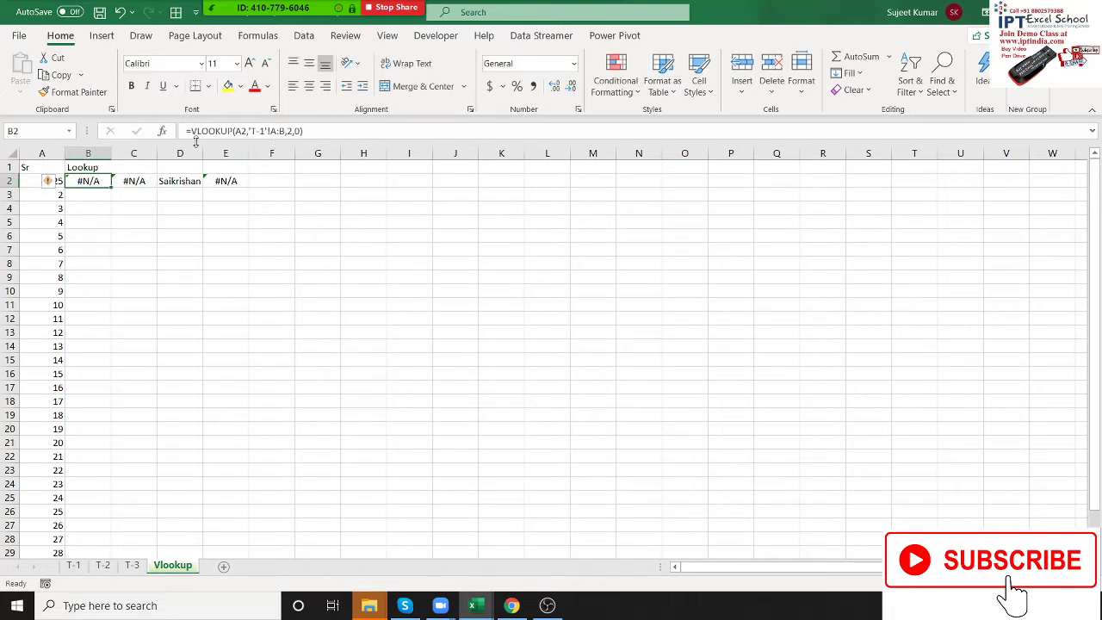
pyautogui.press('F2')
pyautogui.moveTo(191, 131); pyautogui.dragTo(303, 131)
pyautogui.hotkey('ctrl', 'c')
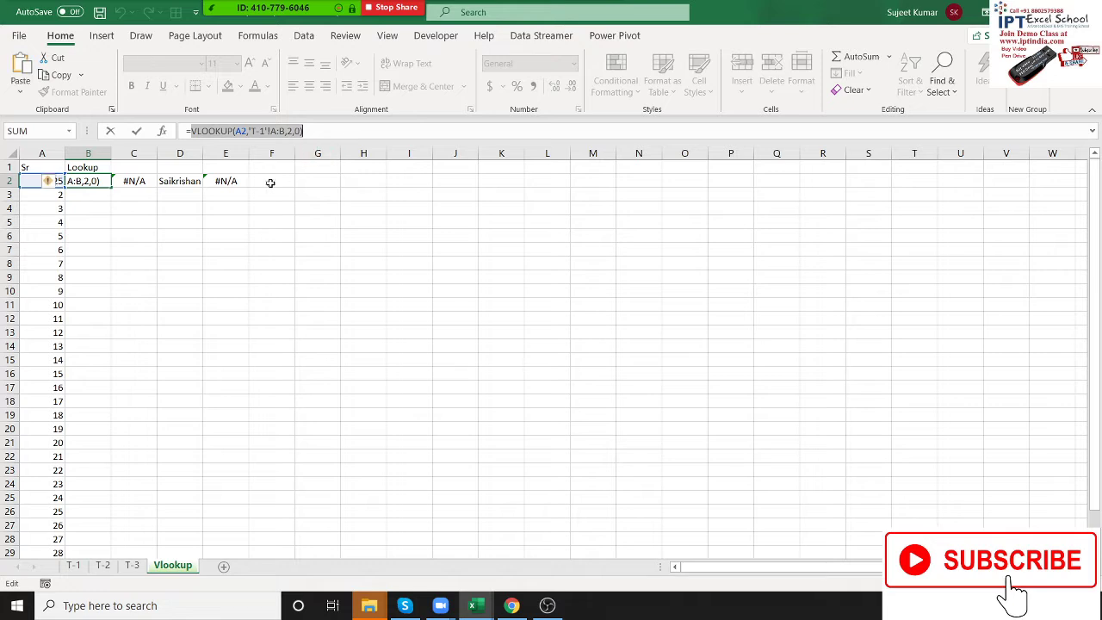
pyautogui.press('Escape')
pyautogui.click(240, 183)
pyautogui.doubleClick(239, 183)
pyautogui.doubleClick(257, 182)
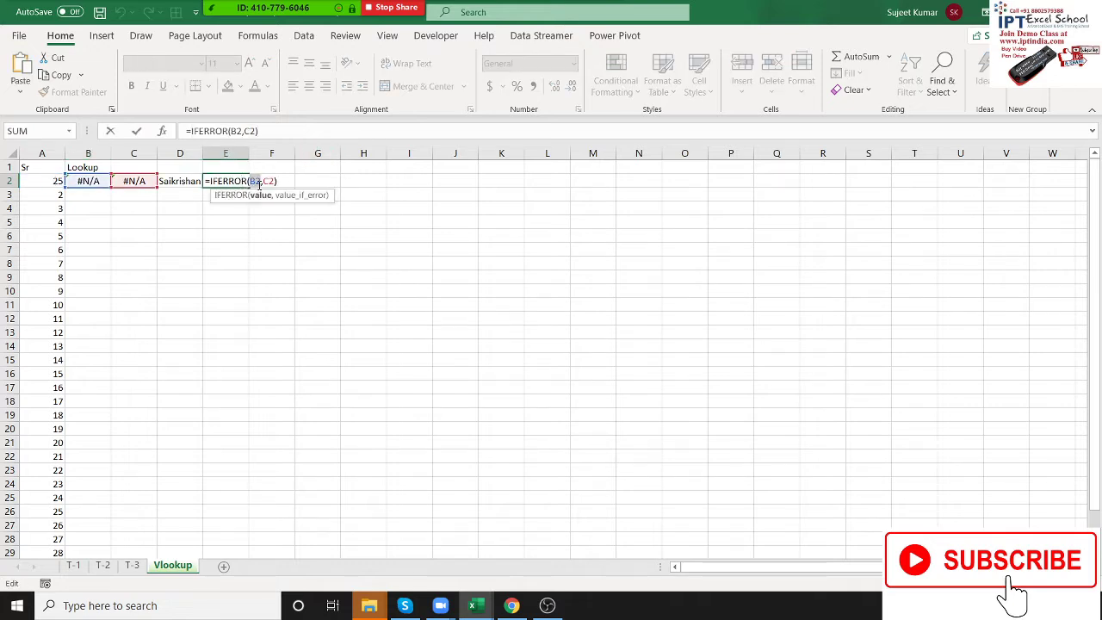
pyautogui.hotkey('ctrl', 'v')
pyautogui.press('Return')
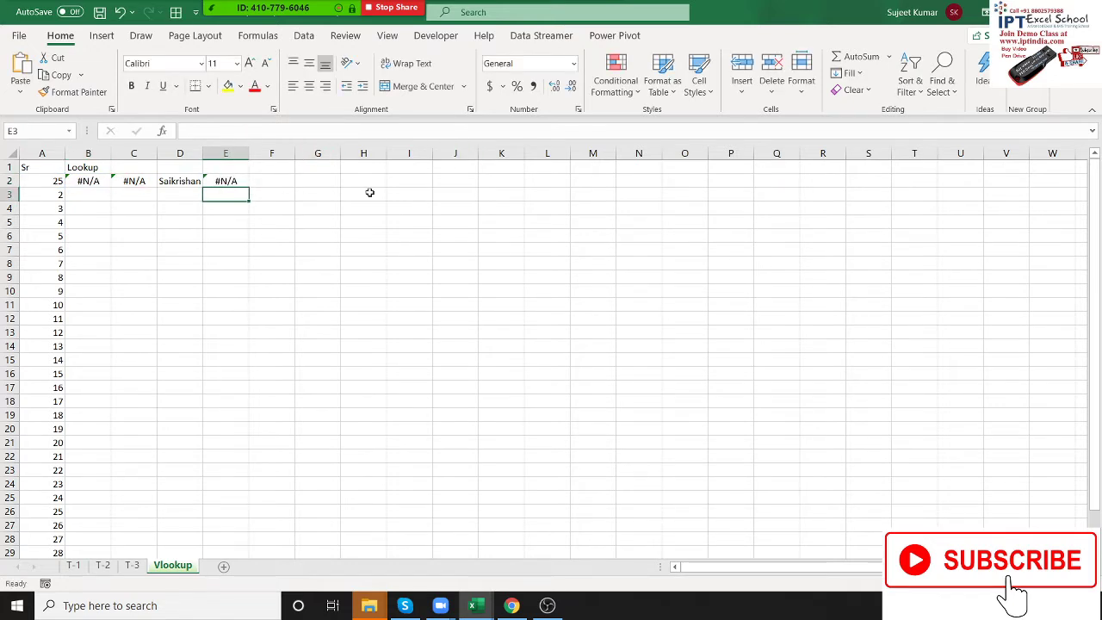
# Step: Copy C2's T-2 VLOOKUP text into E2's IFERROR formula
pyautogui.doubleClick(136, 181)
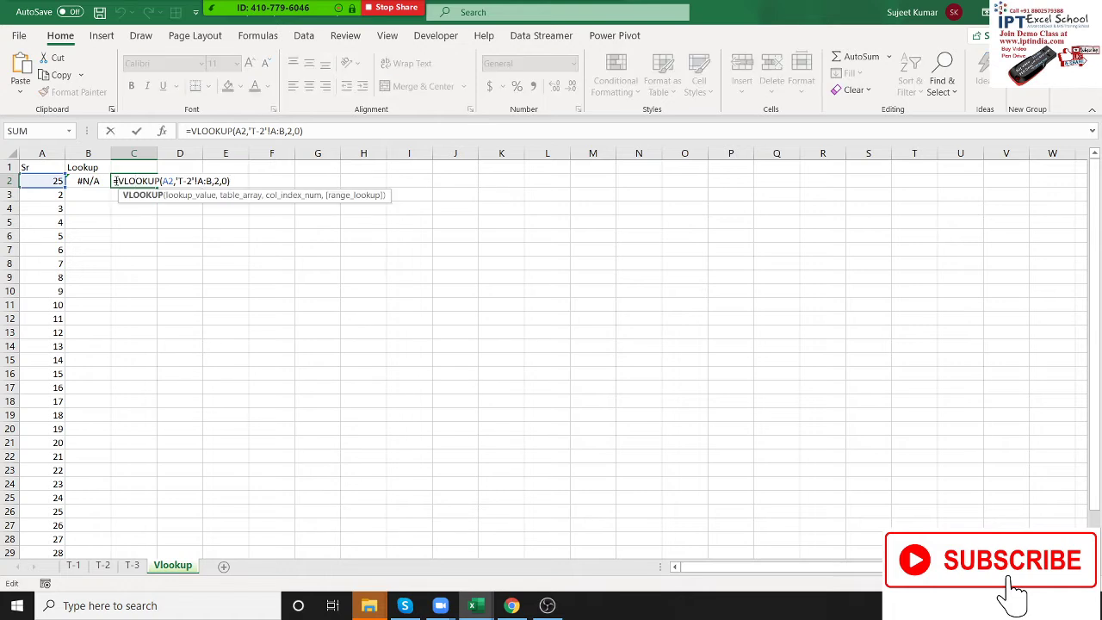
pyautogui.moveTo(115, 180); pyautogui.dragTo(239, 169)
pyautogui.click(125, 182)
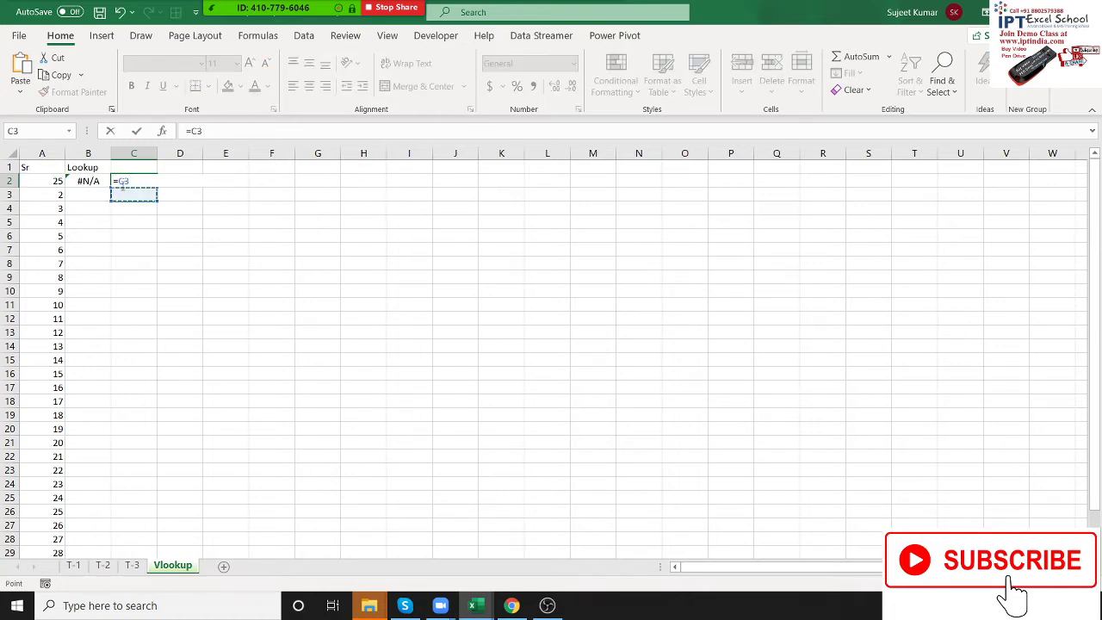
pyautogui.press('Escape')
pyautogui.doubleClick(121, 182)
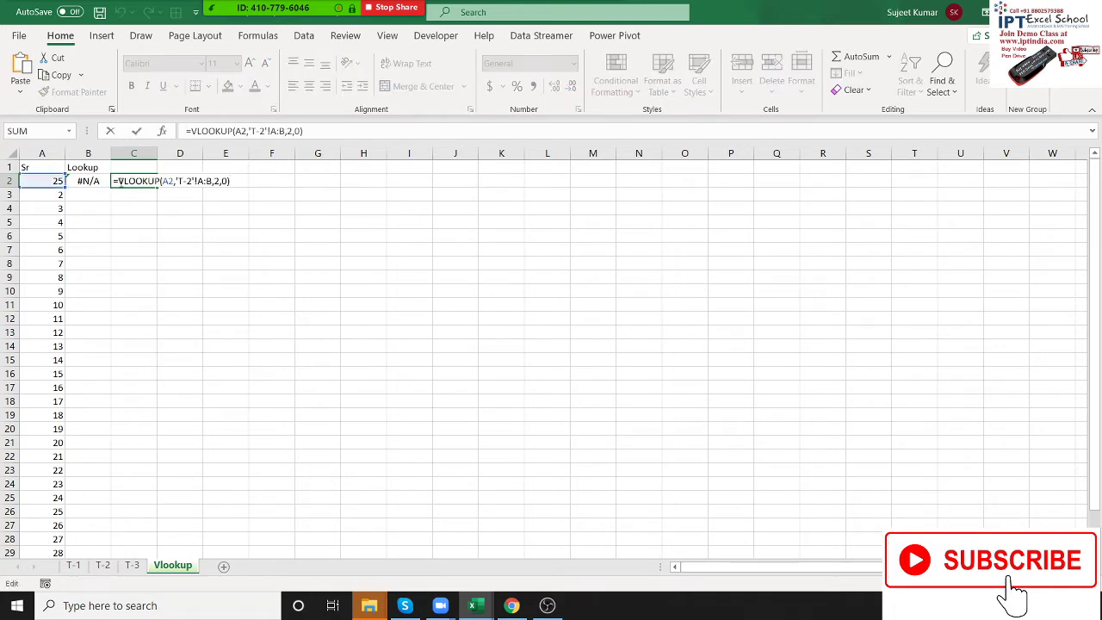
pyautogui.moveTo(115, 181); pyautogui.dragTo(244, 181)
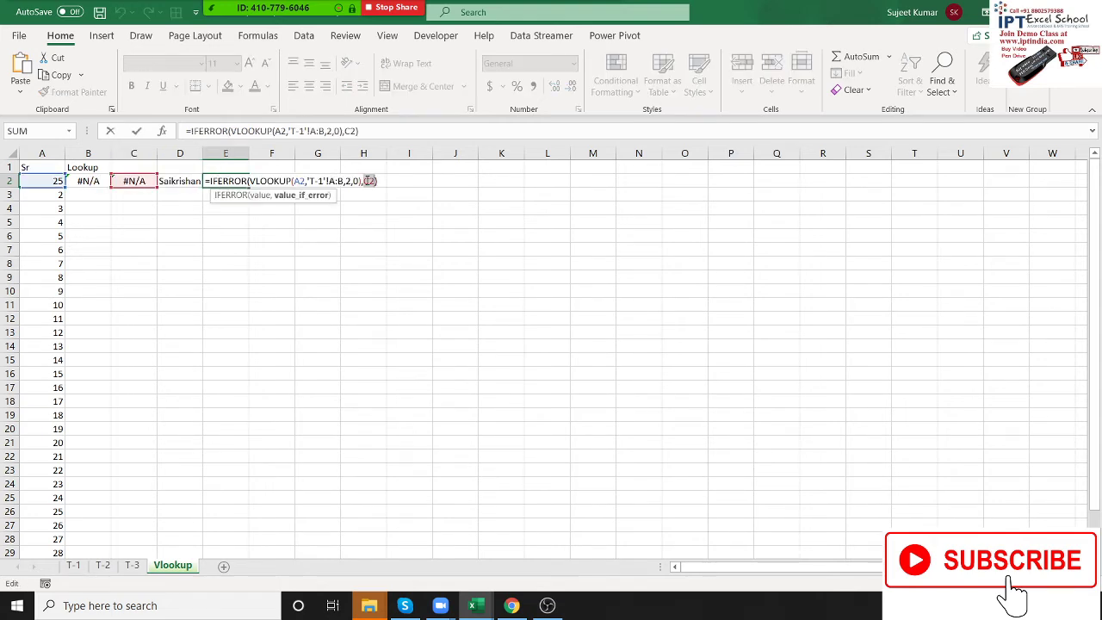
pyautogui.press('Return')
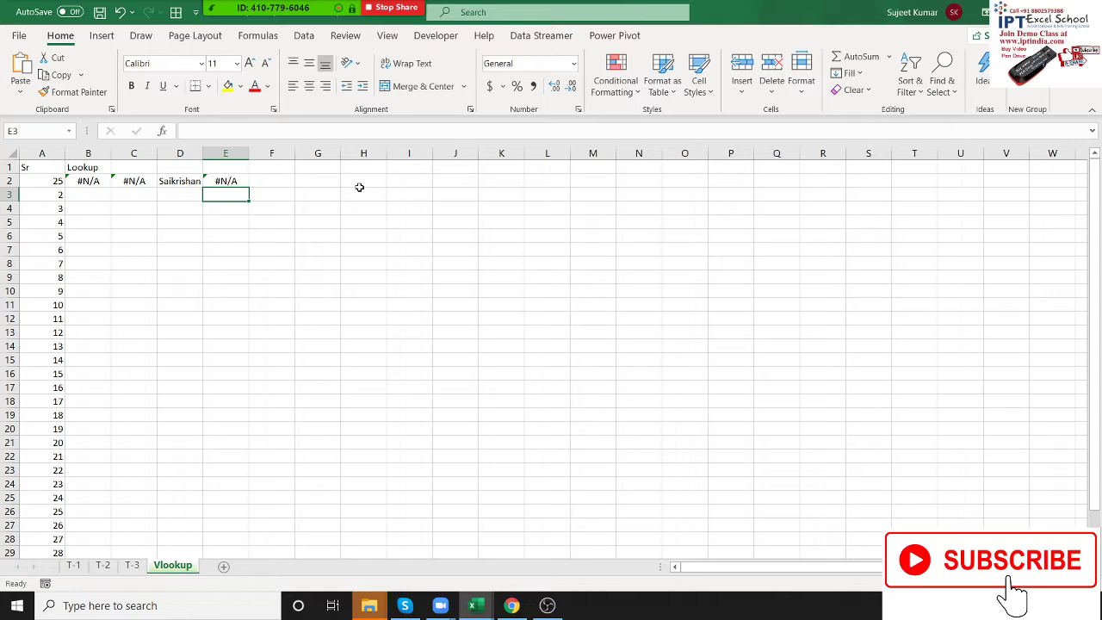
# Step: Copy E2's combined T-1/T-2 lookup formula into B2 and clear C2
pyautogui.press('Up')
pyautogui.hotkey('ctrl', 'c')
pyautogui.press('Left')
pyautogui.press('Left')
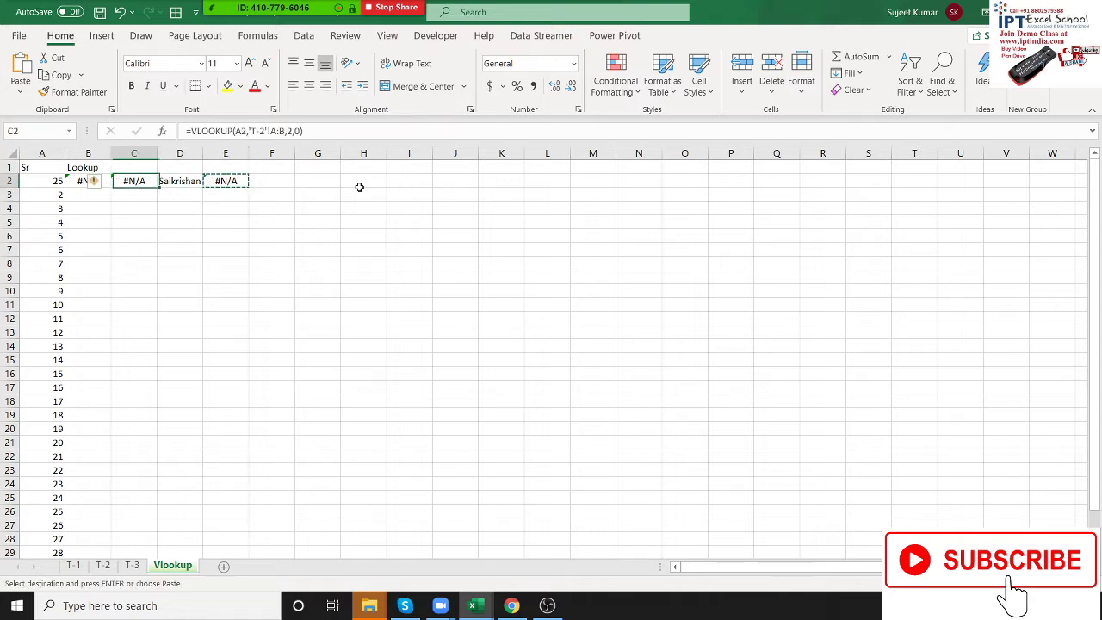
pyautogui.press('Left')
pyautogui.press('Return')
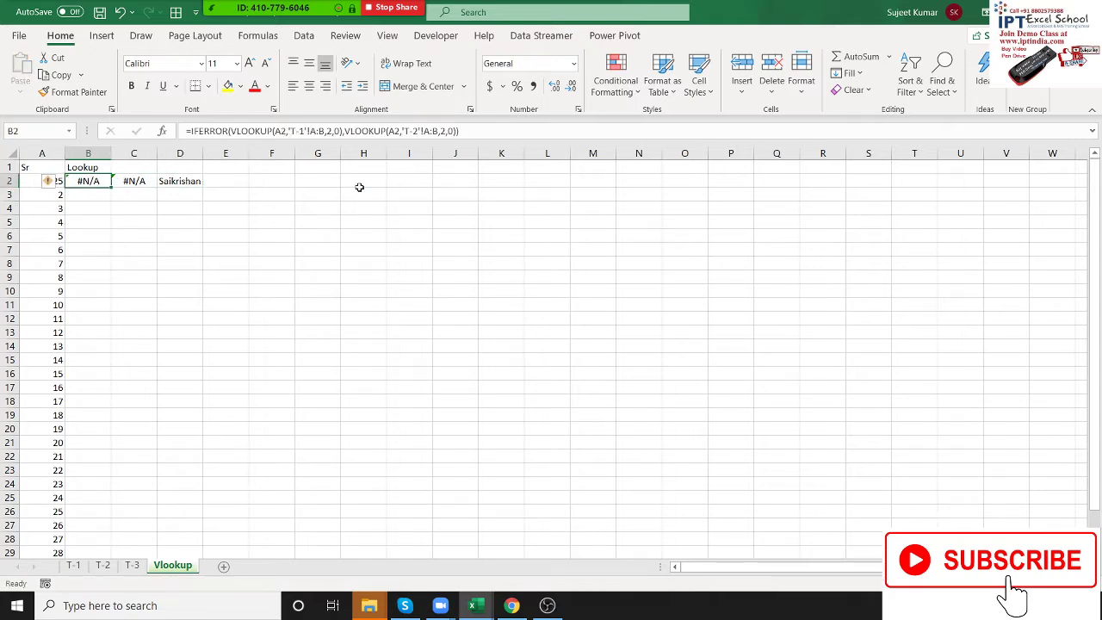
pyautogui.press('Right')
pyautogui.press('Delete')
pyautogui.press('Left')
pyautogui.press('F2')
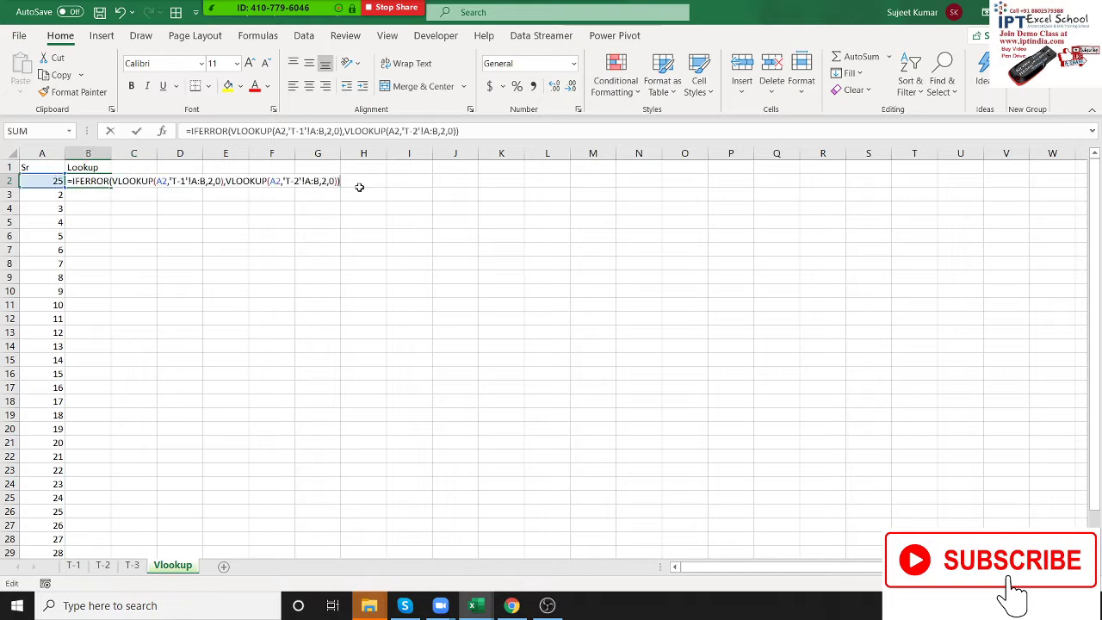
pyautogui.press('Escape')
# Step: Set the serial number in A2 to 14, so B2 returns Jaichand
pyautogui.press('Left')
pyautogui.write('1')
pyautogui.press('Return')
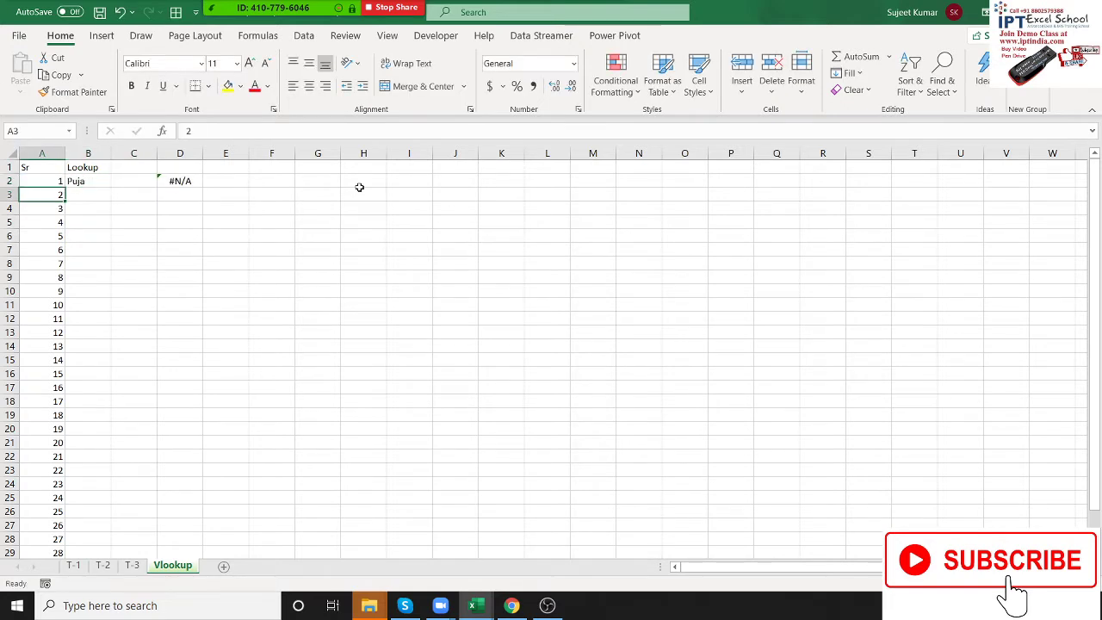
pyautogui.press('Up')
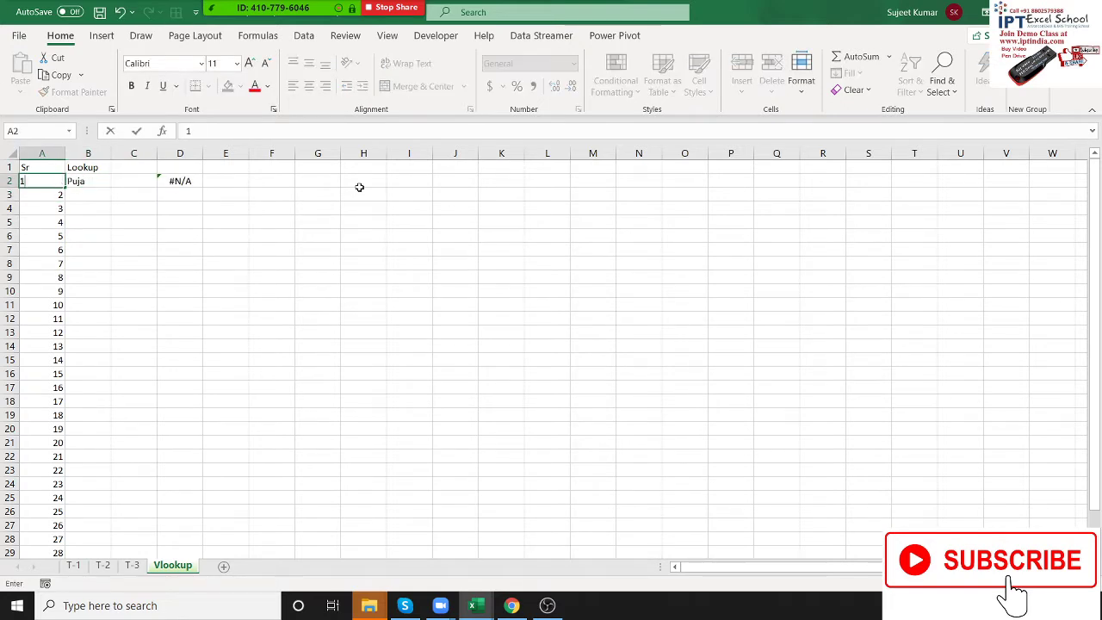
pyautogui.write('14')
pyautogui.press('Return')
pyautogui.press('Up')
# Step: Select the T-1 VLOOKUP part inside B2's IFERROR formula
pyautogui.press('Right')
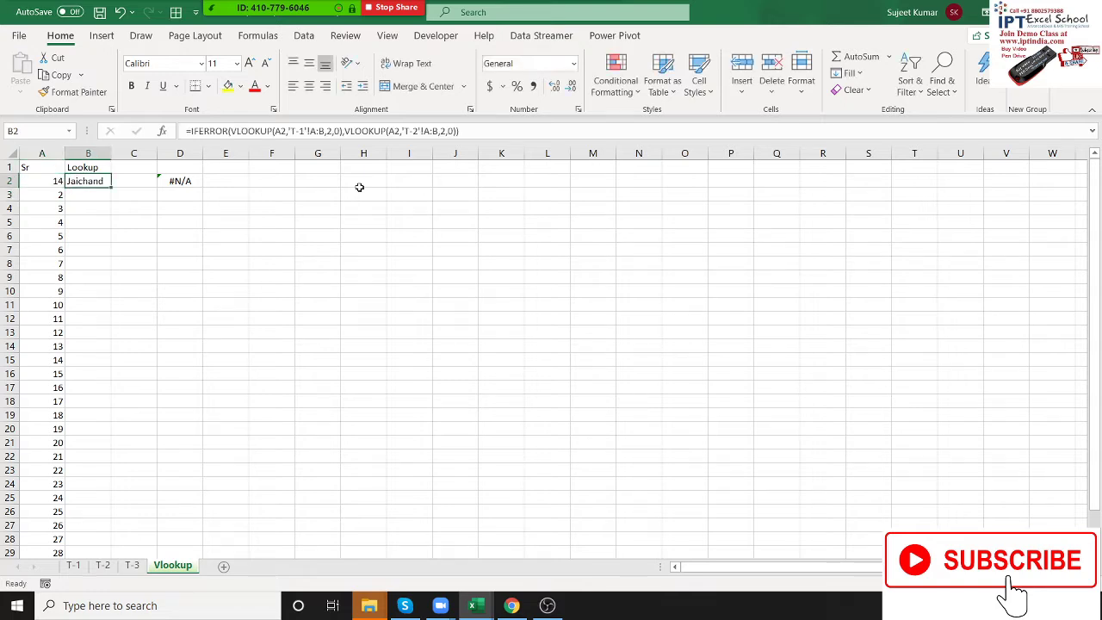
pyautogui.press('F2')
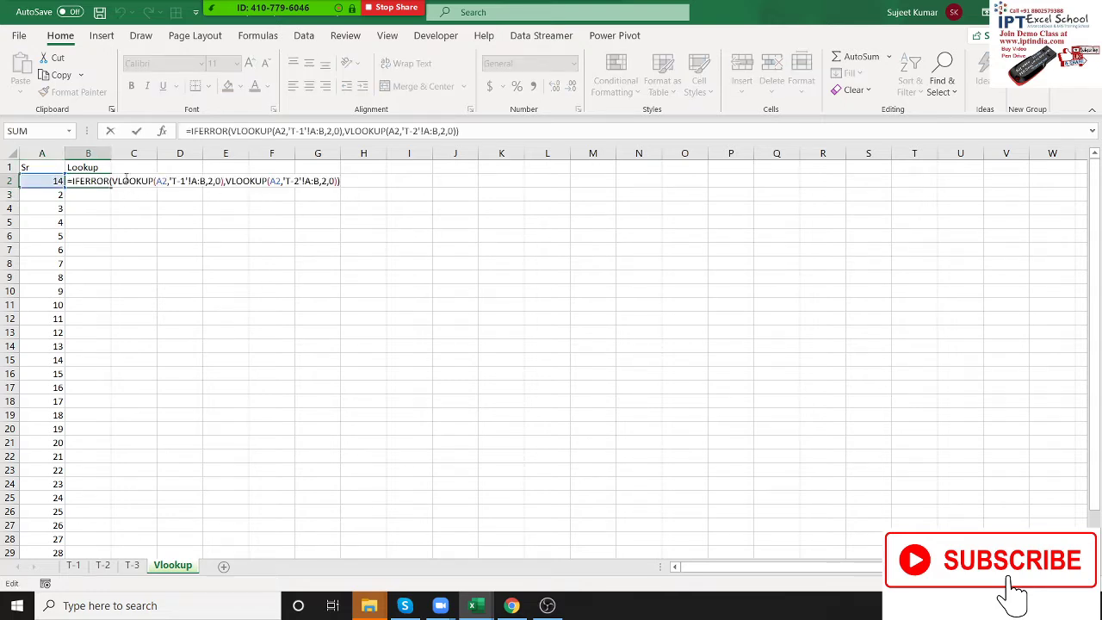
pyautogui.click(115, 187)
pyautogui.moveTo(111, 181); pyautogui.dragTo(333, 182)
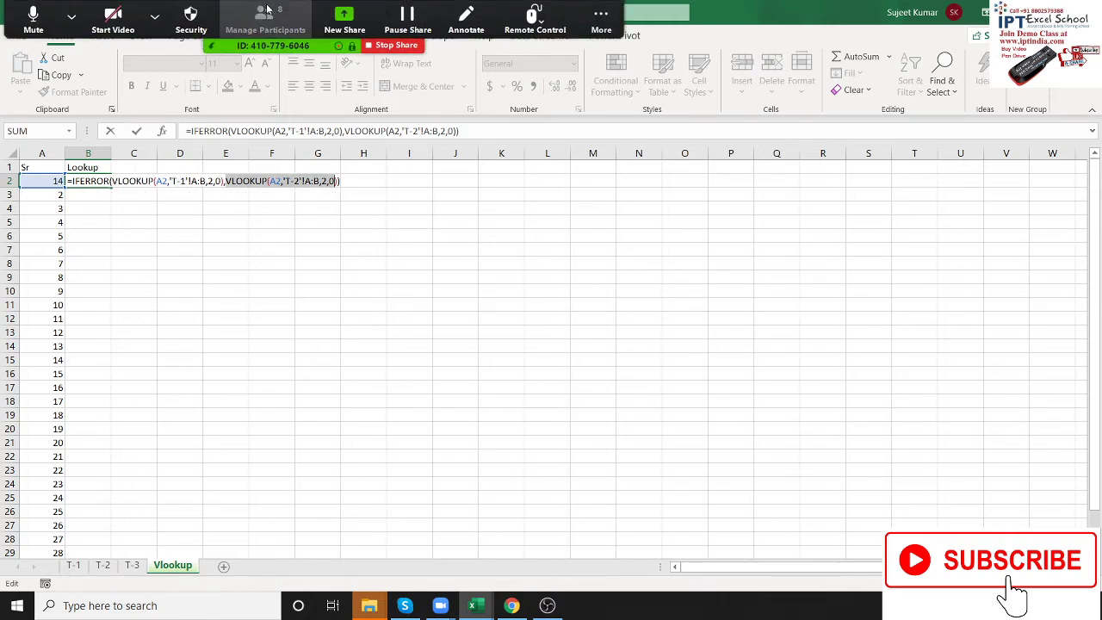
# Step: Allow the first attendees in the participants list to record the meeting
pyautogui.click(265, 5)
pyautogui.click(666, 261)
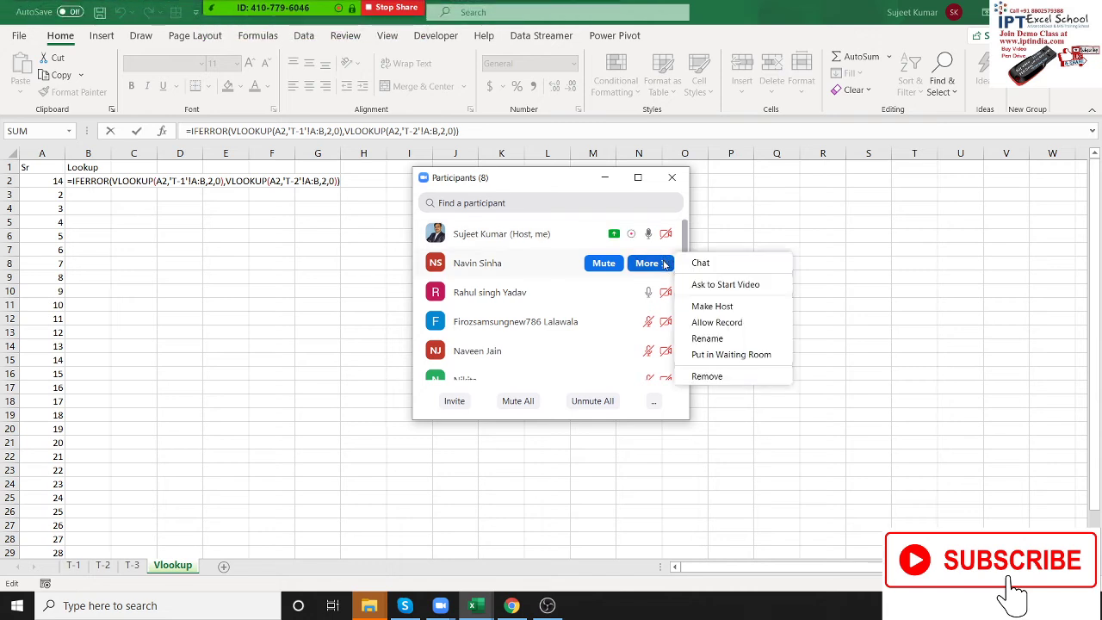
pyautogui.click(708, 322)
pyautogui.click(651, 292)
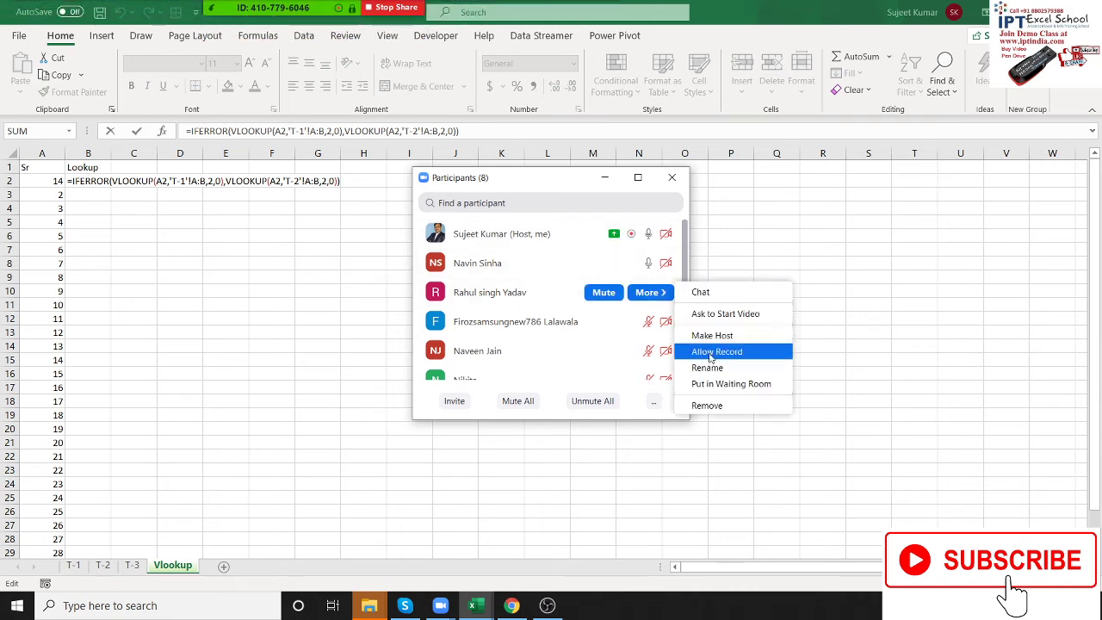
pyautogui.click(704, 349)
pyautogui.click(650, 321)
pyautogui.click(714, 364)
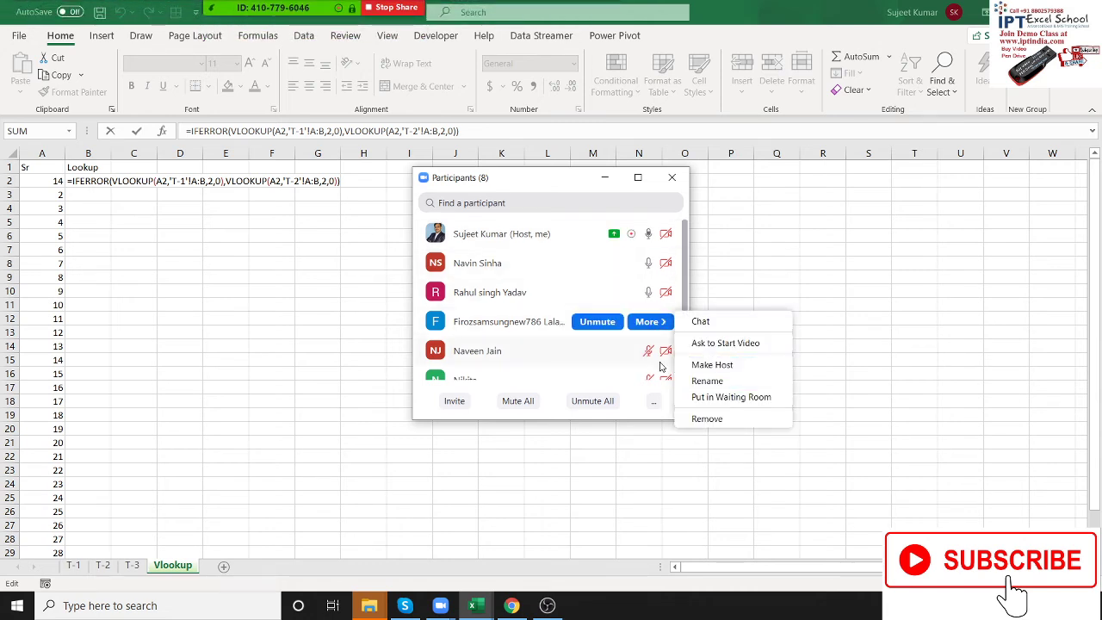
pyautogui.click(653, 353)
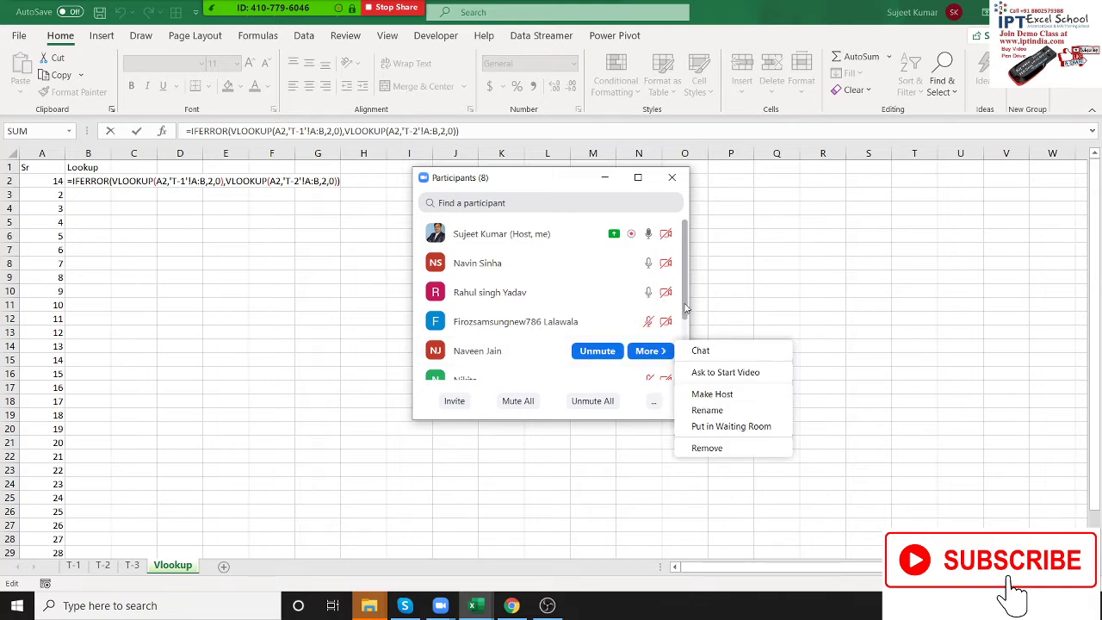
pyautogui.moveTo(687, 308); pyautogui.dragTo(685, 333)
# Step: Allow the remaining attendees to record, then open the meeting chat
pyautogui.click(658, 322)
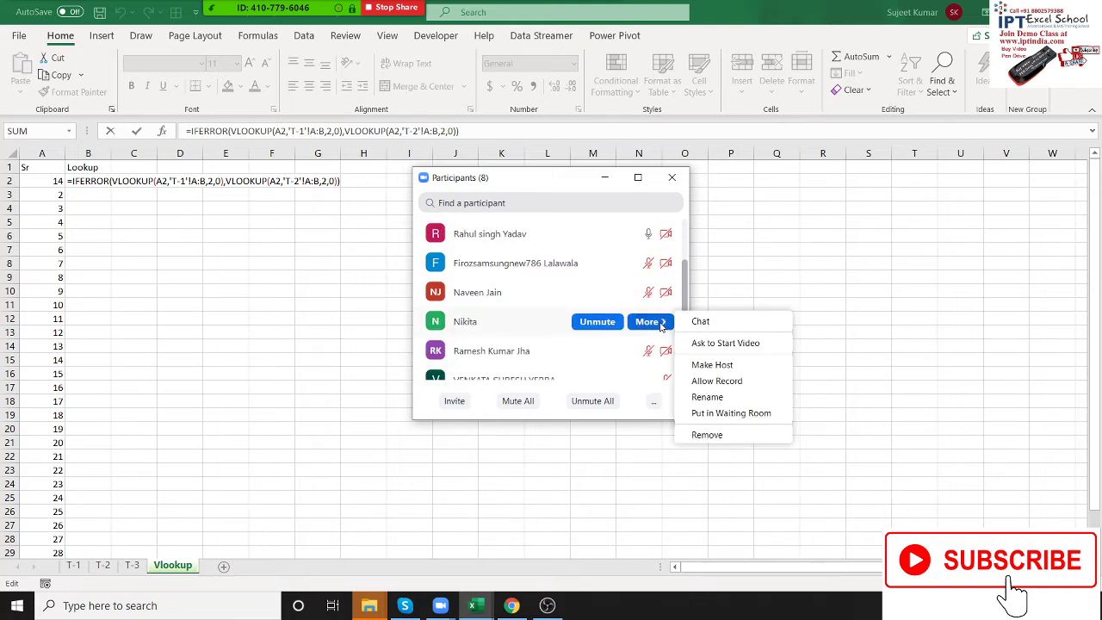
pyautogui.click(702, 381)
pyautogui.click(652, 350)
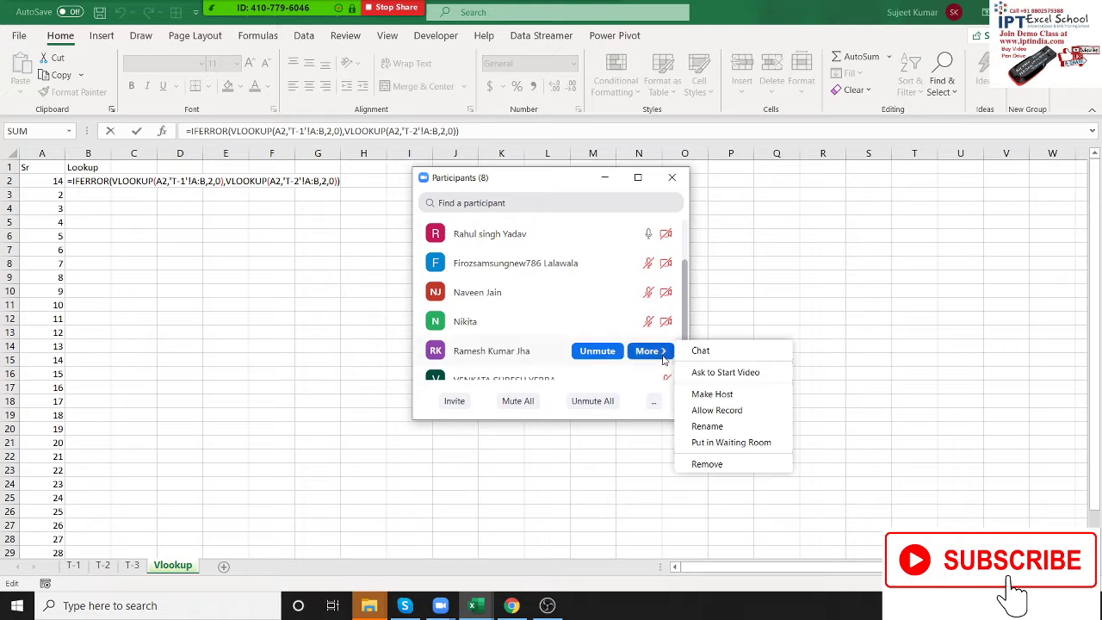
pyautogui.click(711, 409)
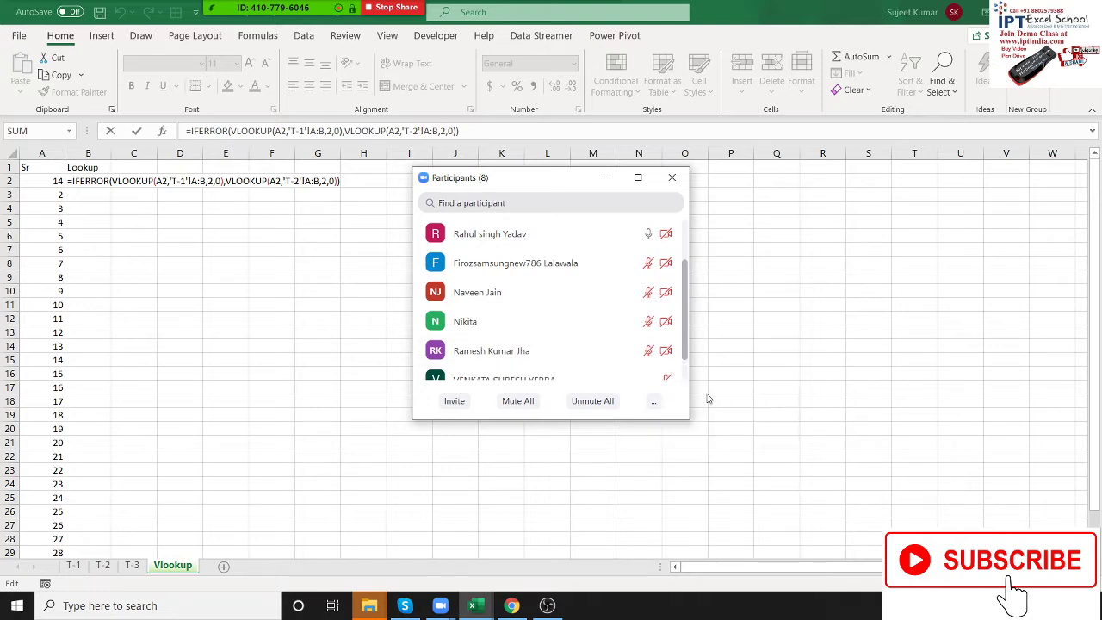
pyautogui.moveTo(688, 362); pyautogui.dragTo(685, 379)
pyautogui.click(668, 367)
pyautogui.click(717, 403)
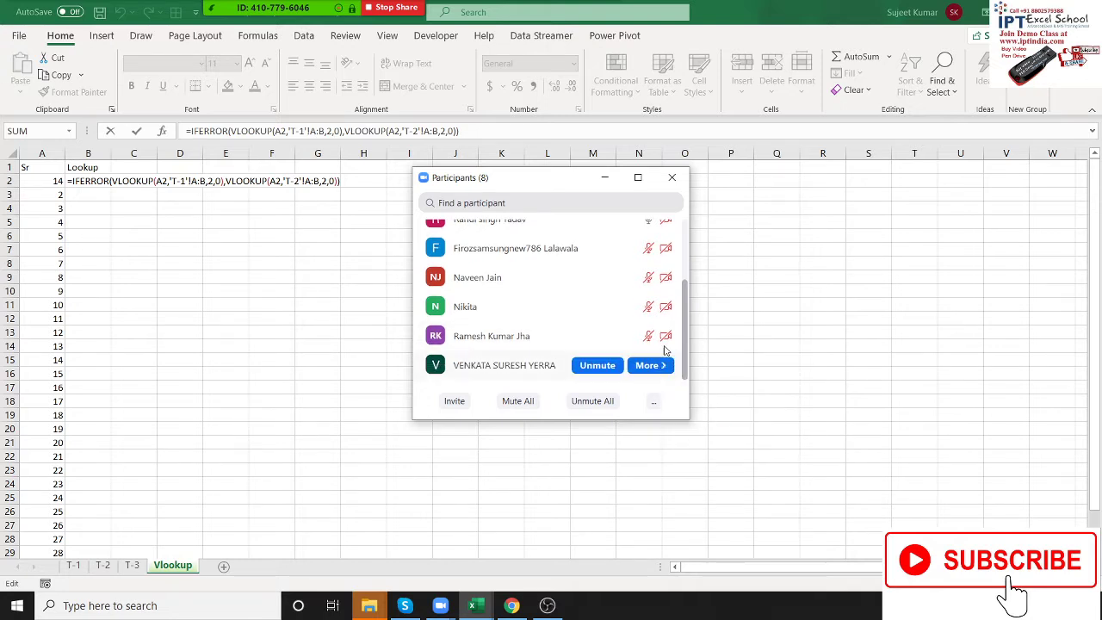
pyautogui.click(665, 336)
pyautogui.click(672, 178)
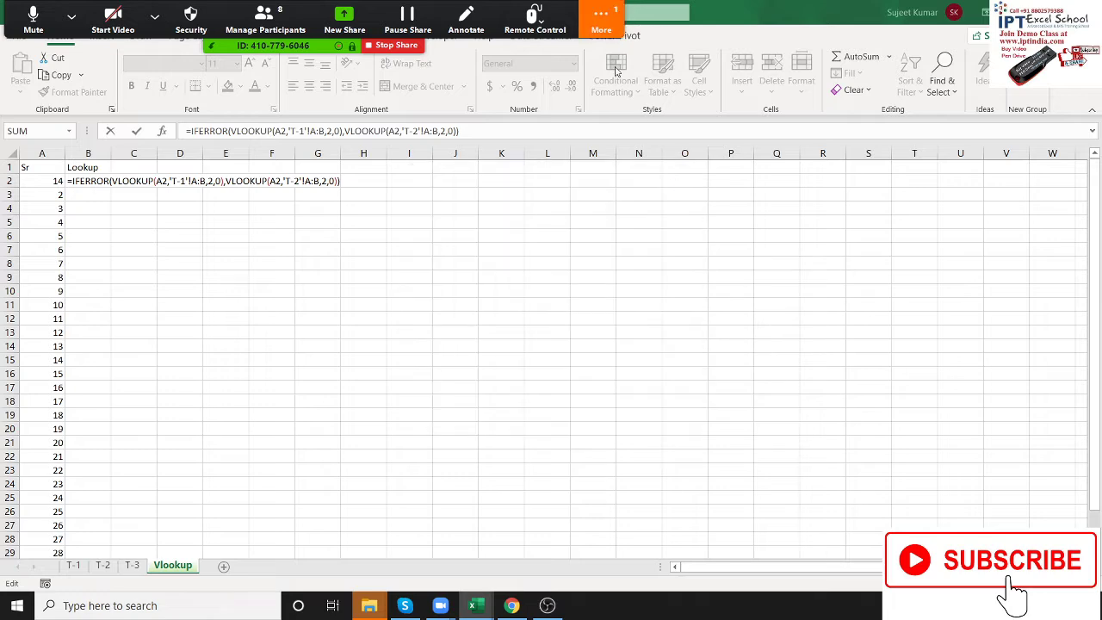
pyautogui.click(601, 22)
pyautogui.click(621, 53)
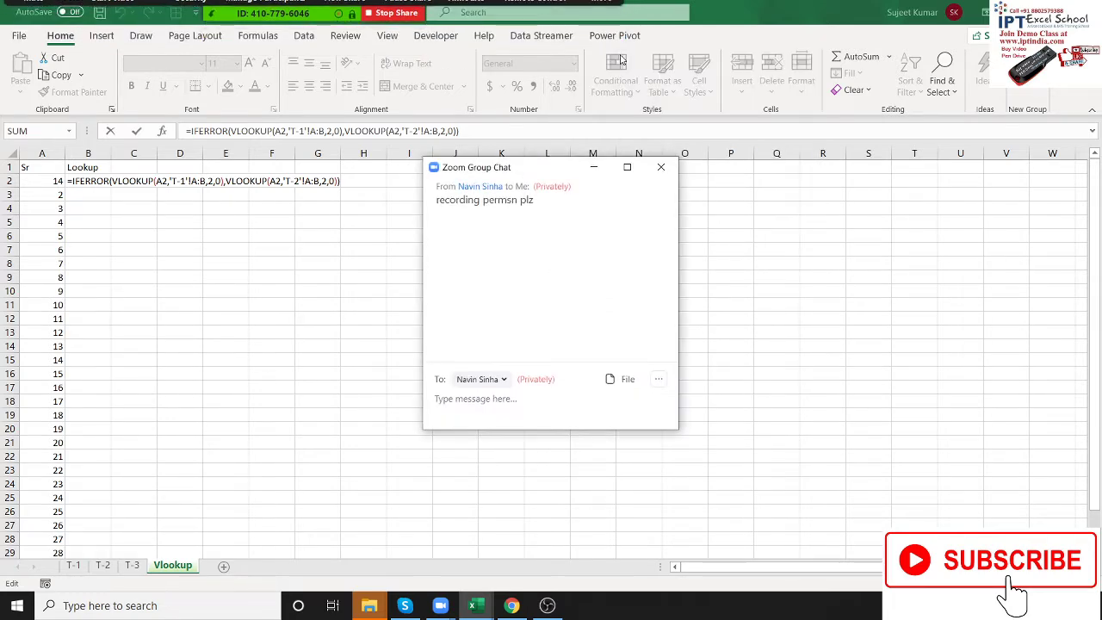
# Step: Close the meeting chat and confirm B2's lookup formula, abandoning an IF attempt in C2
pyautogui.click(661, 170)
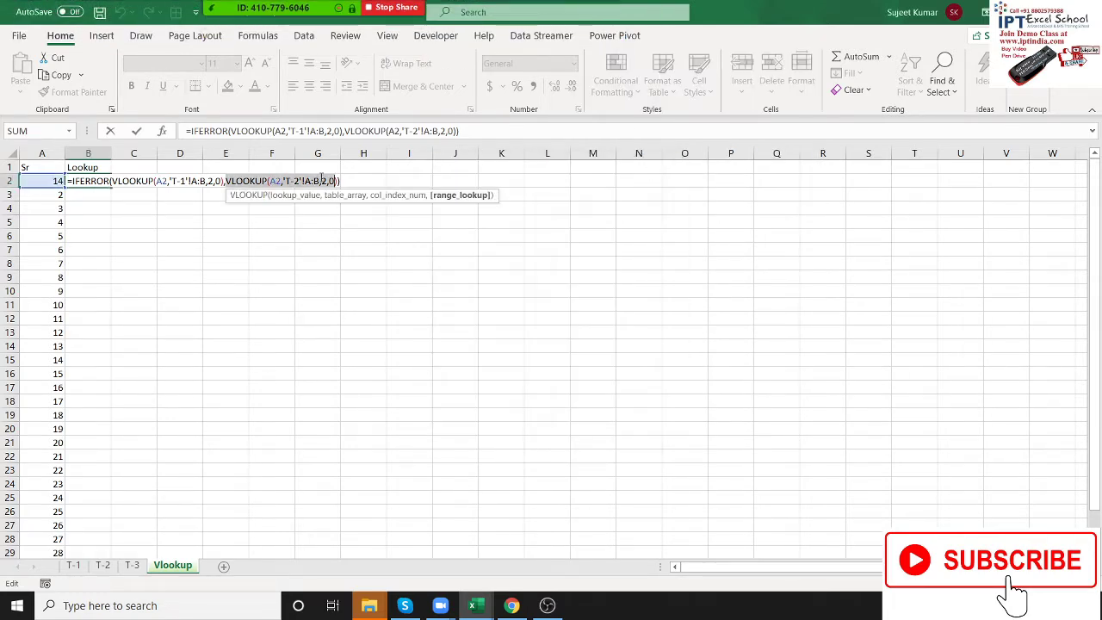
pyautogui.press('Return')
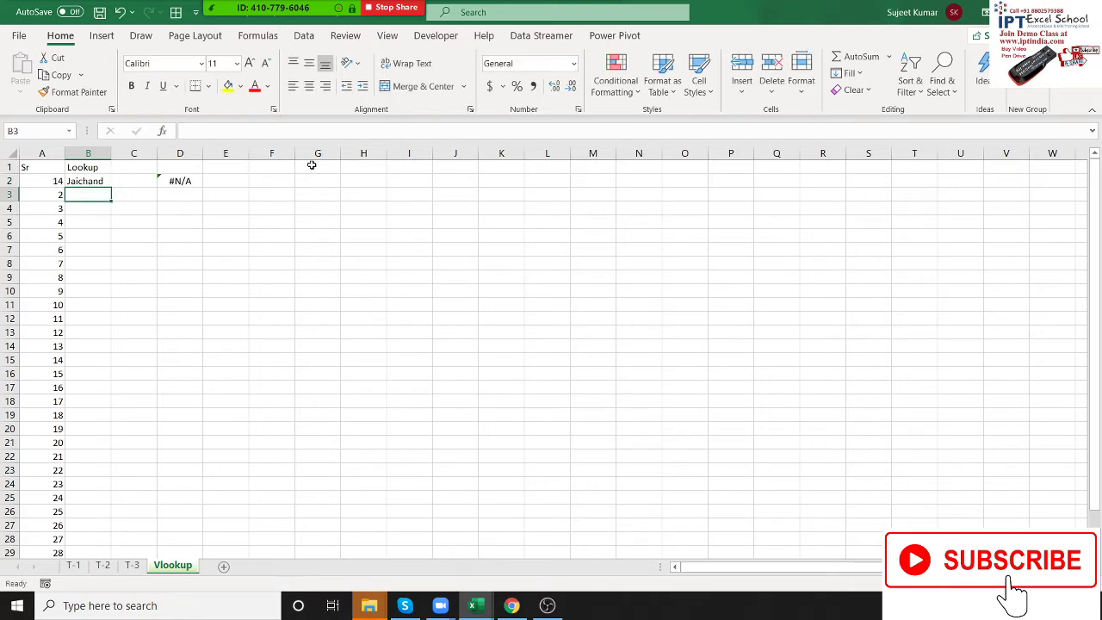
pyautogui.press('Up')
pyautogui.press('Right')
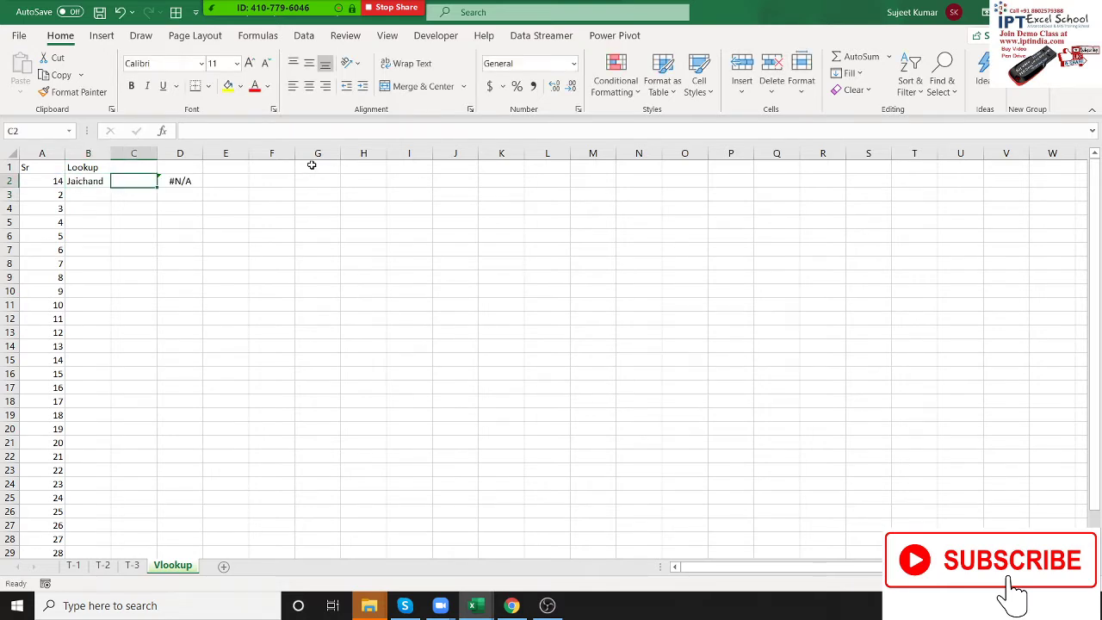
pyautogui.write('=if')
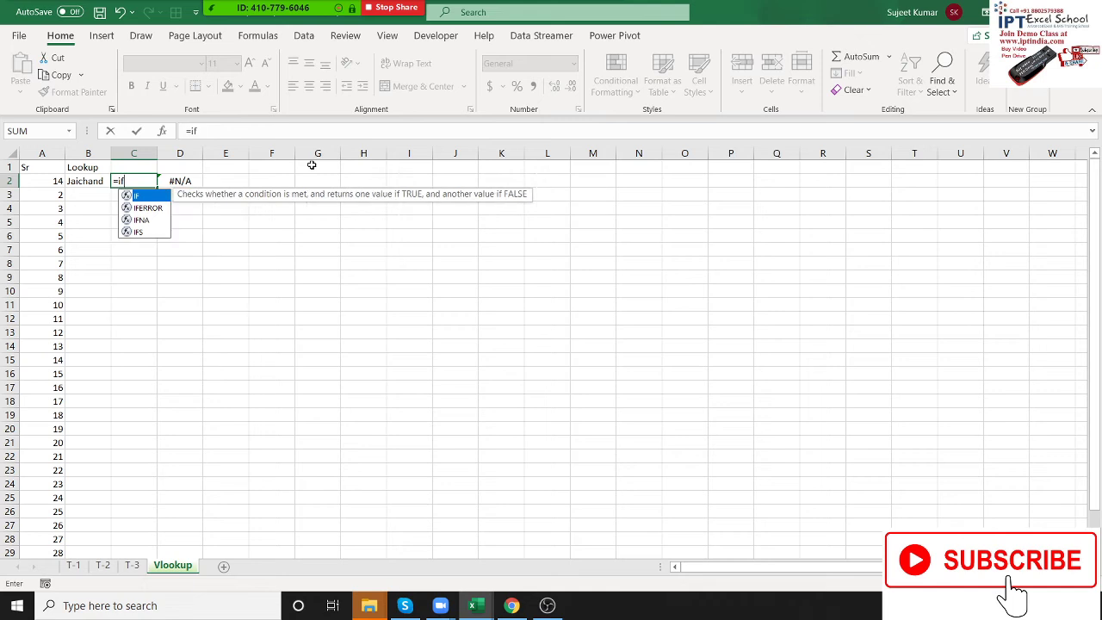
pyautogui.press('Tab')
pyautogui.press('Left')
pyautogui.press('Escape')
# Step: Enter =IFERROR(B2,D2) in C2 so D2 is the fallback
pyautogui.write('=')
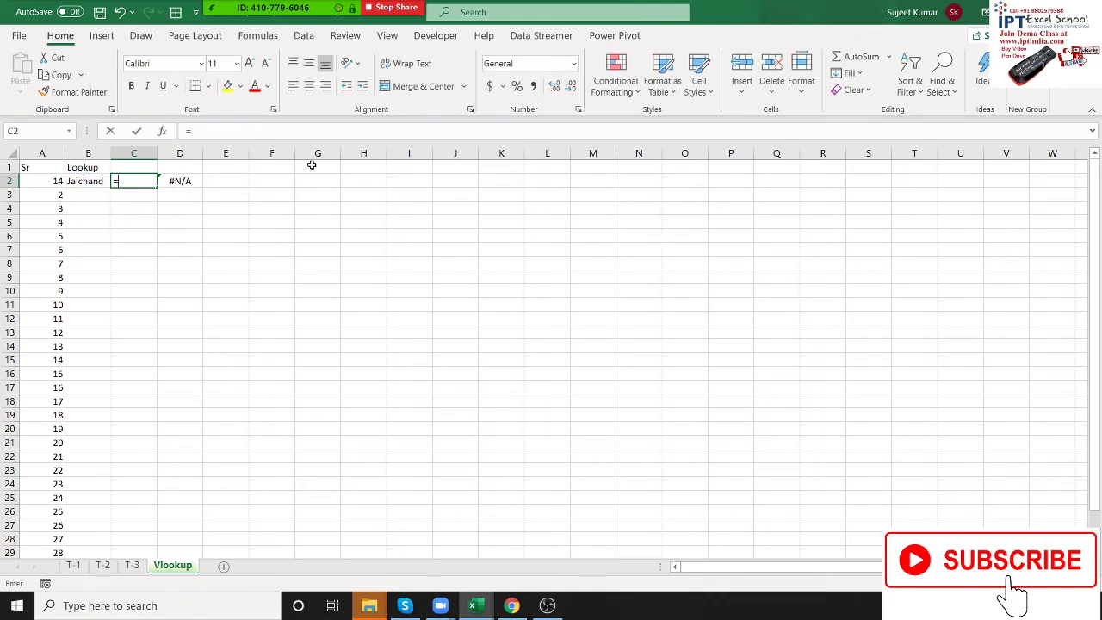
pyautogui.write('ir')
pyautogui.press('BackSpace')
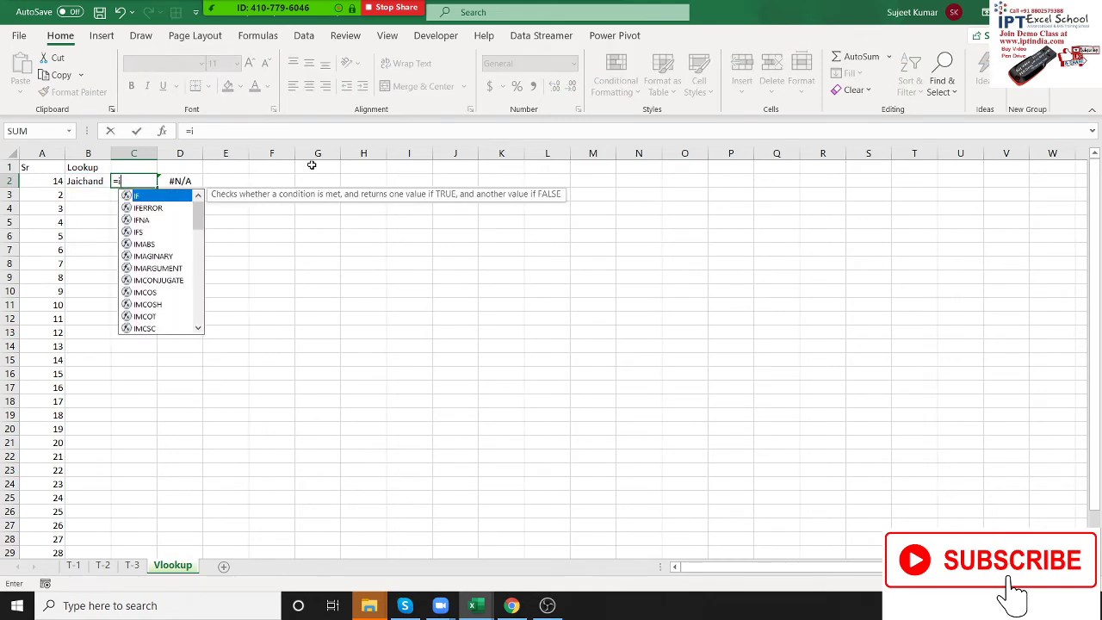
pyautogui.write('r')
pyautogui.press('BackSpace')
pyautogui.write('f')
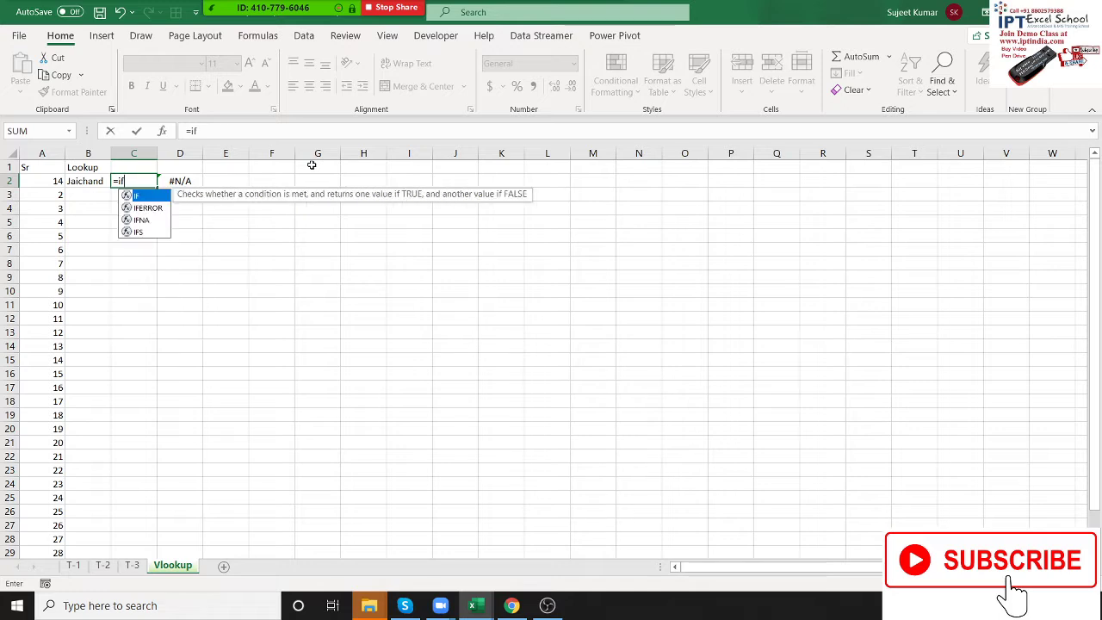
pyautogui.press('Down')
pyautogui.press('Tab')
pyautogui.press('Left')
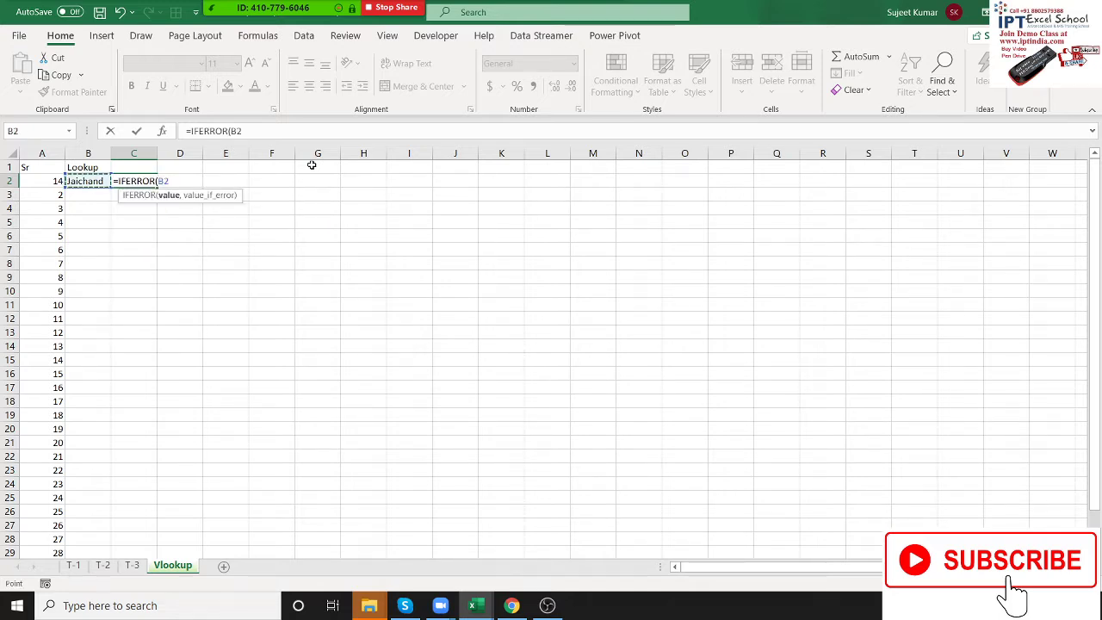
pyautogui.write(',')
pyautogui.press('Right')
pyautogui.hotkey('ctrl', 'Return')
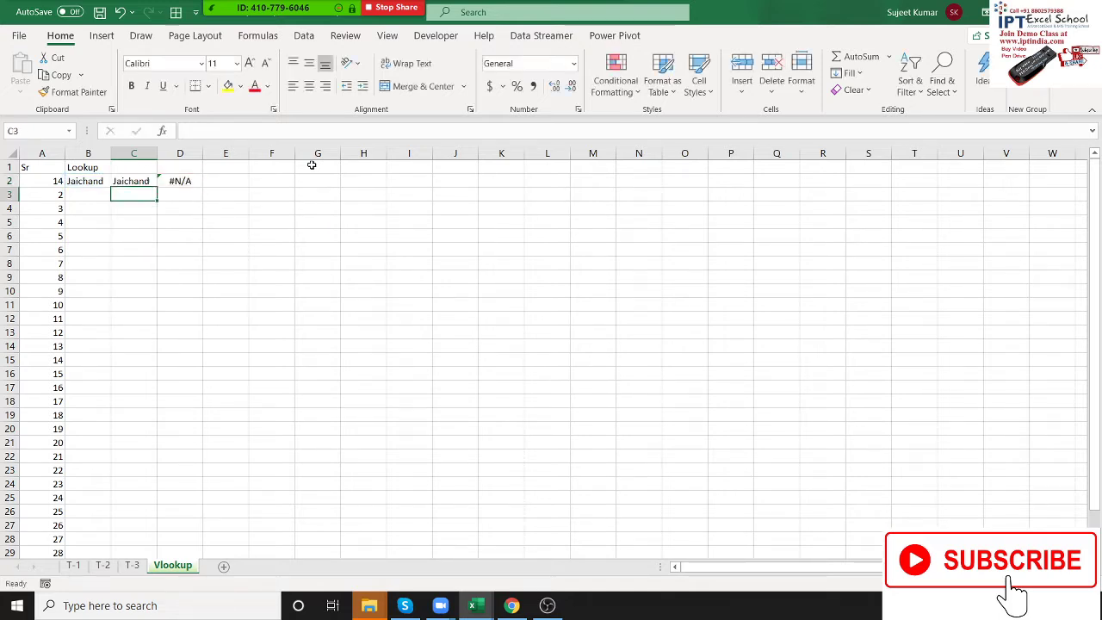
pyautogui.doubleClick(83, 180)
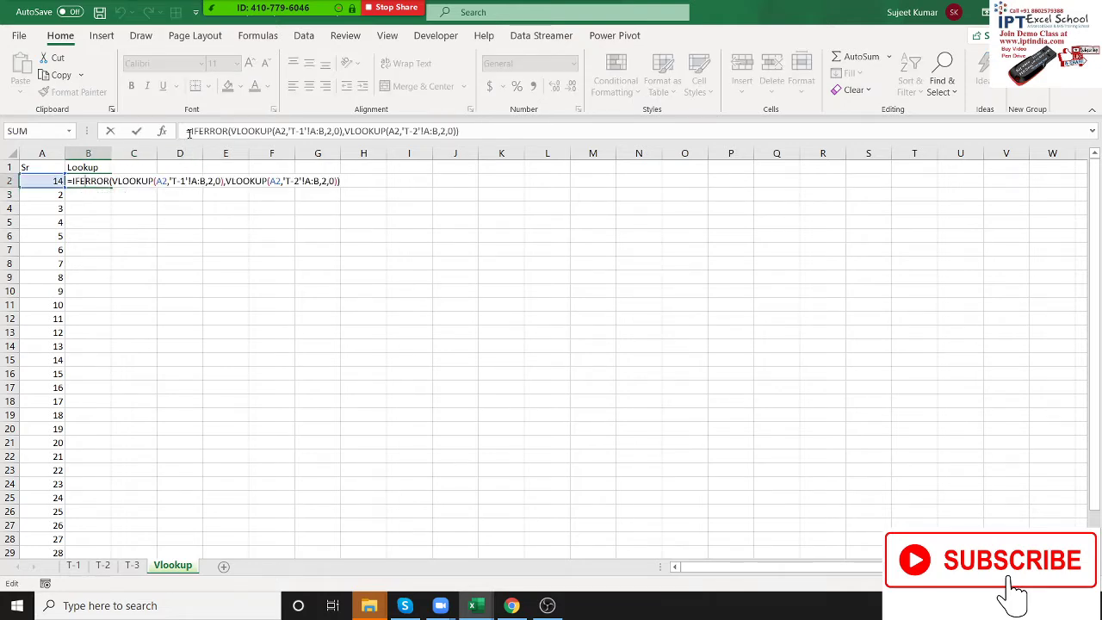
# Step: Copy B2's T-1/T-2 lookup formula text from the formula bar, leaving B2 unchanged
pyautogui.moveTo(186, 131); pyautogui.dragTo(466, 131)
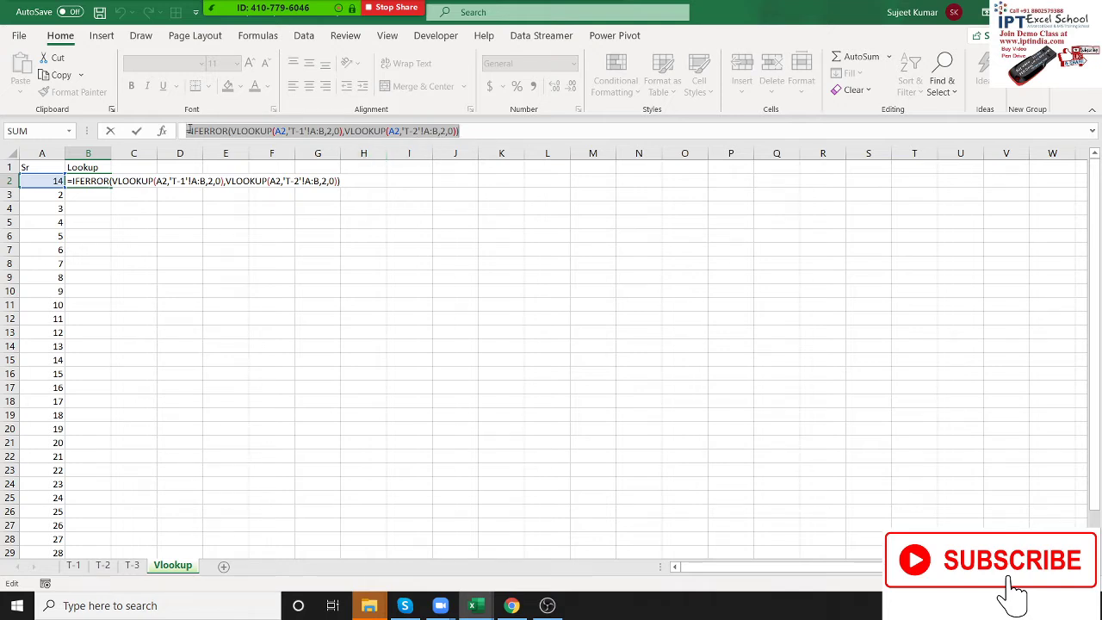
pyautogui.moveTo(191, 131); pyautogui.dragTo(473, 134)
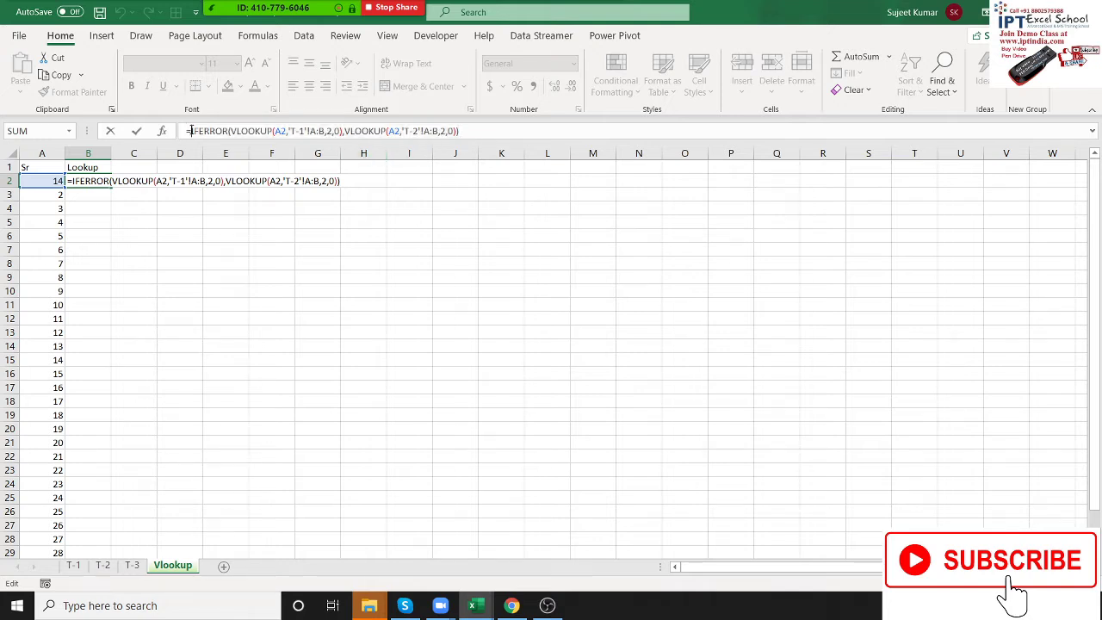
pyautogui.rightClick(457, 131)
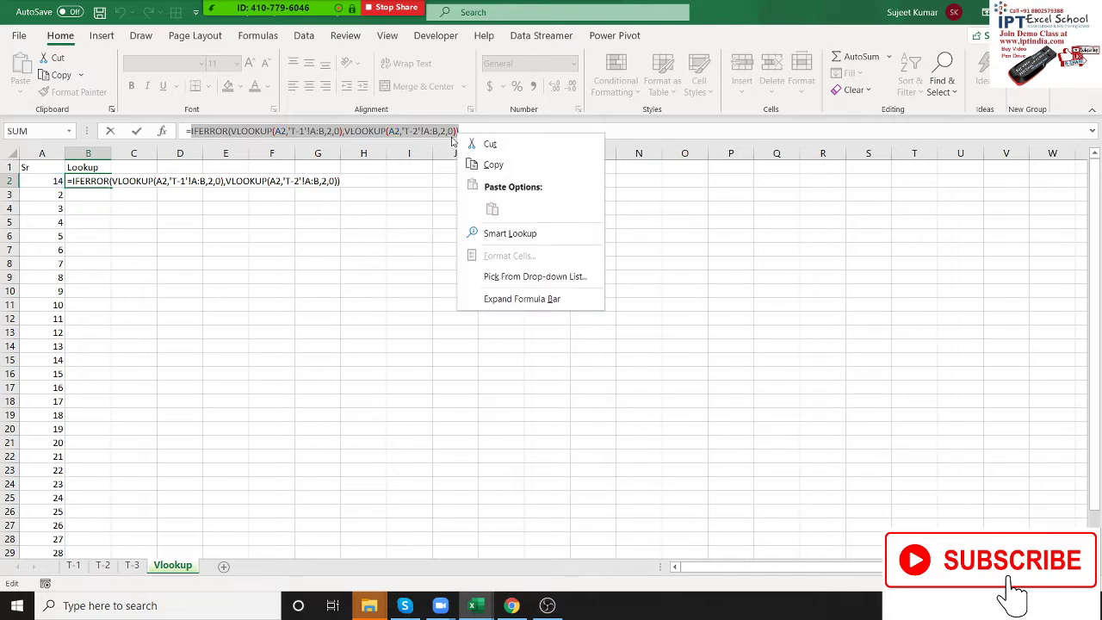
pyautogui.click(488, 166)
pyautogui.press('Escape')
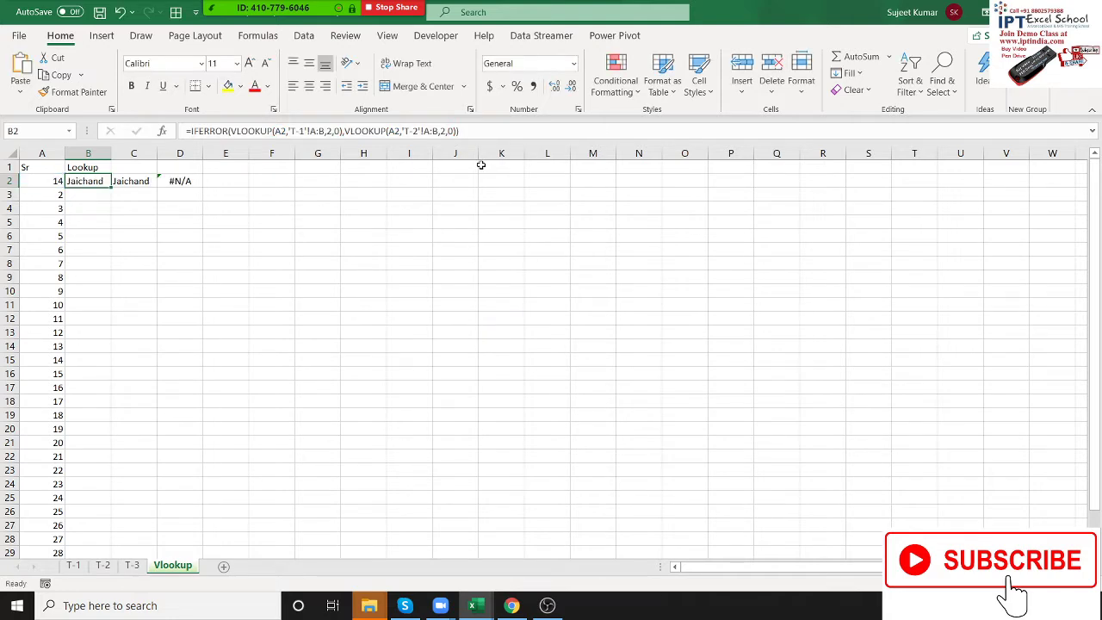
# Step: Replace the B2 reference inside C2's IFERROR with the copied lookup formula
pyautogui.click(137, 183)
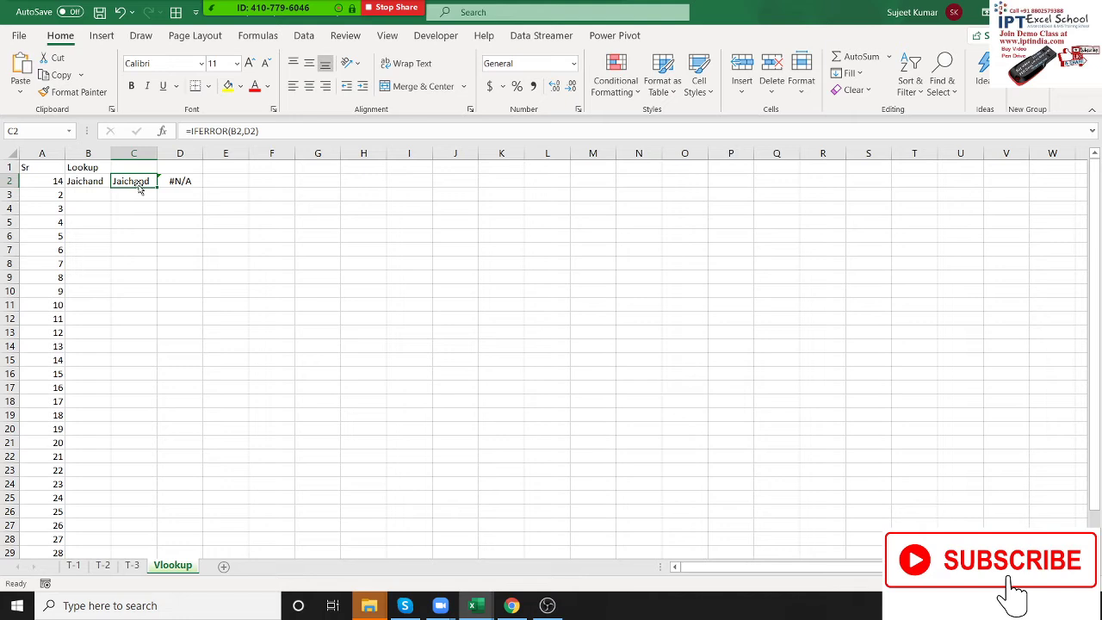
pyautogui.doubleClick(235, 131)
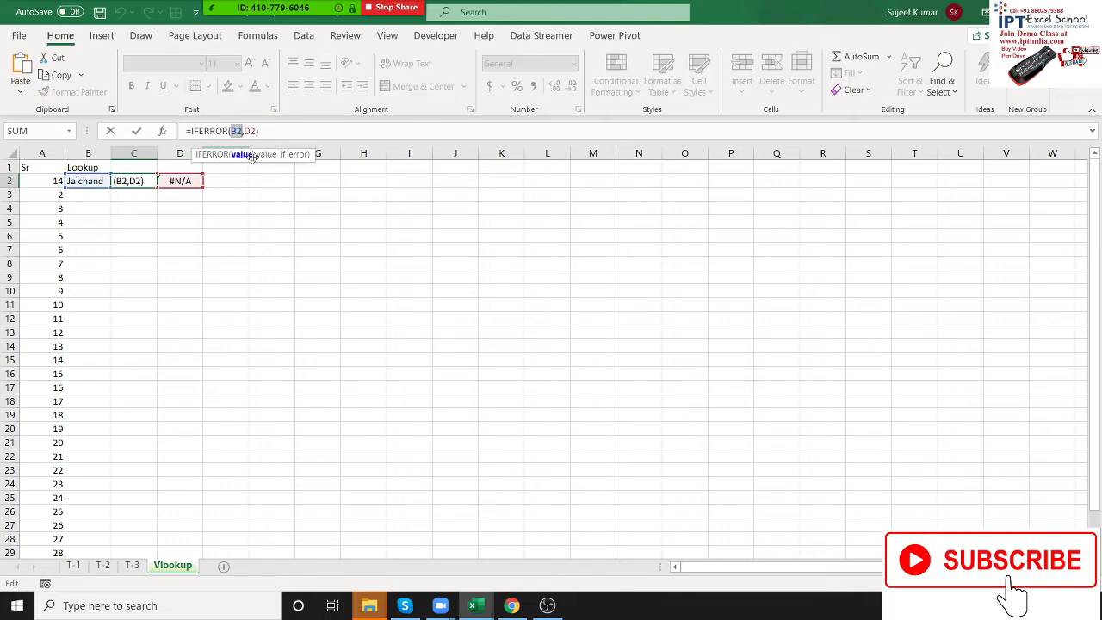
pyautogui.hotkey('ctrl', 'v')
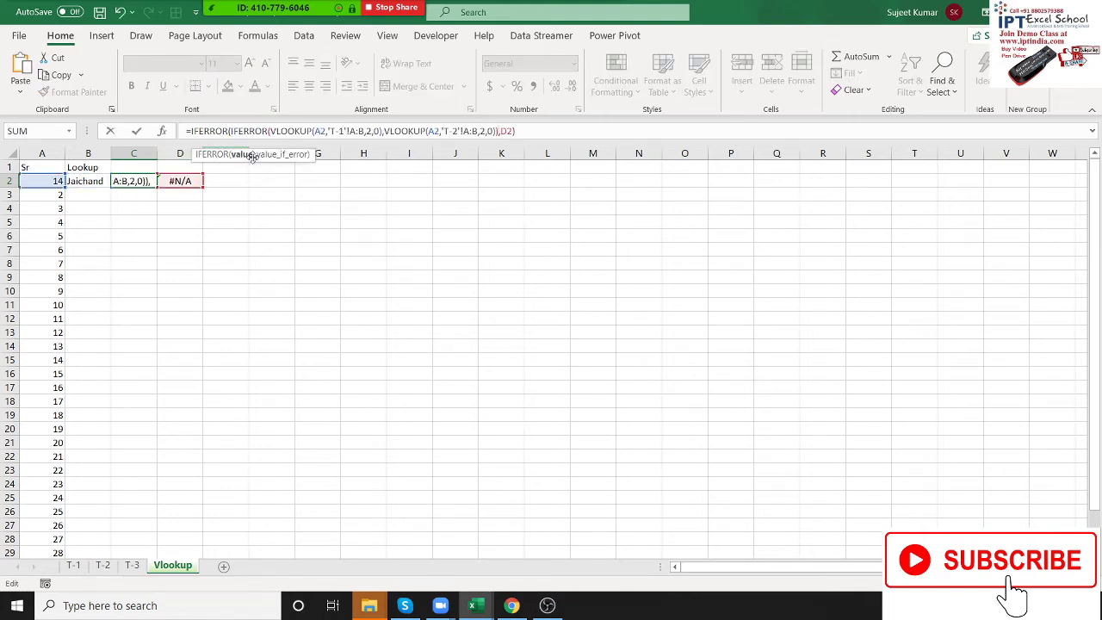
# Step: Commit C2's nested formula and inspect D2's T-3 lookup formula text
pyautogui.press('Return')
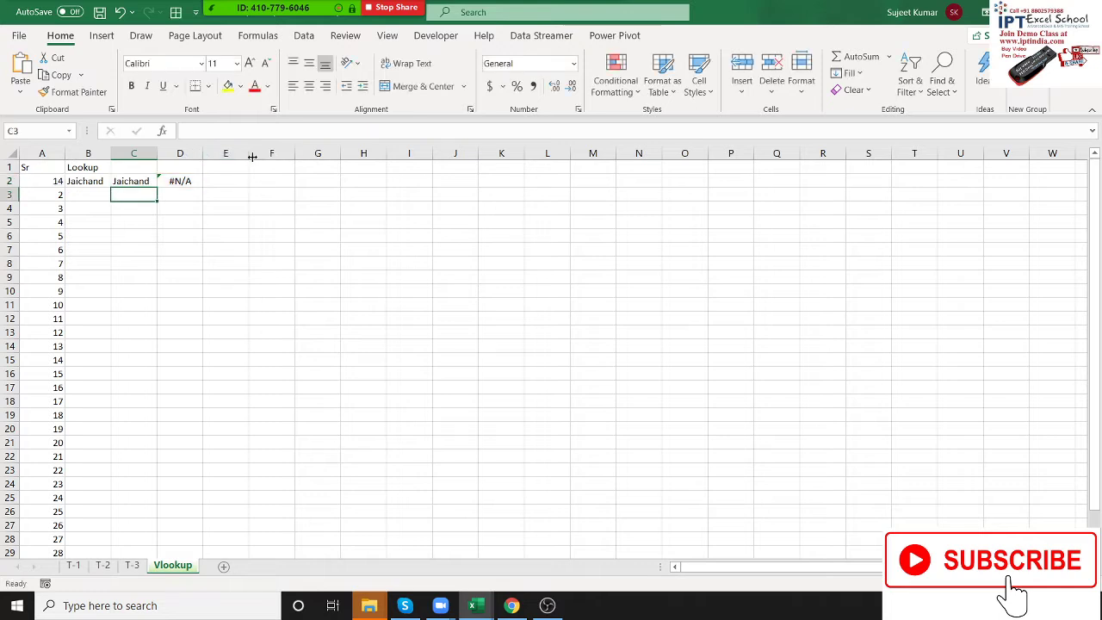
pyautogui.press('Up')
pyautogui.press('Right')
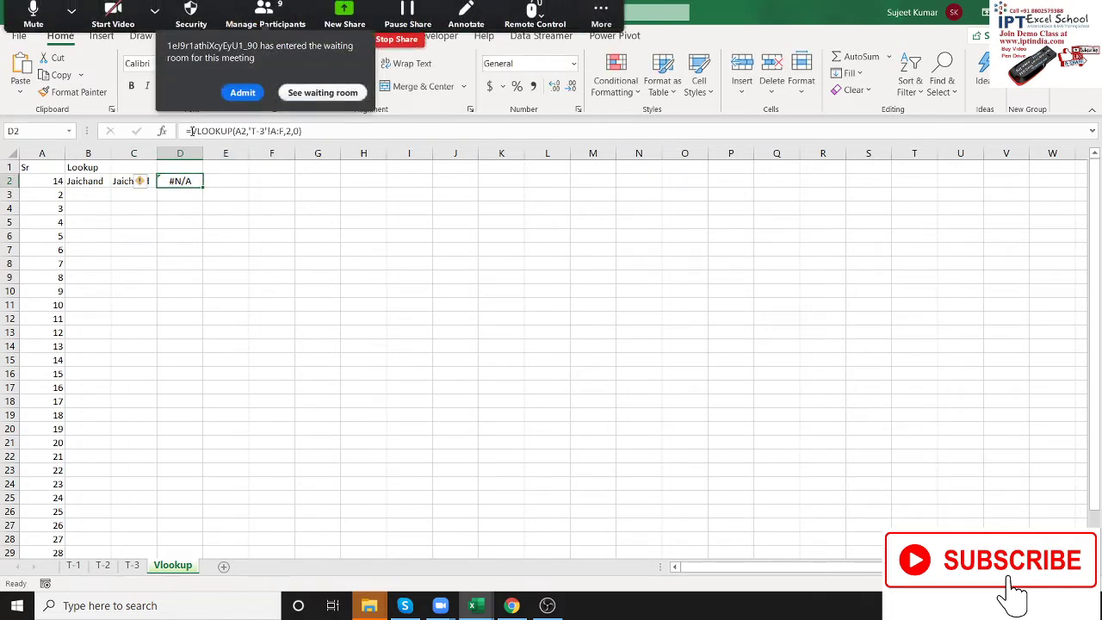
pyautogui.click(243, 113)
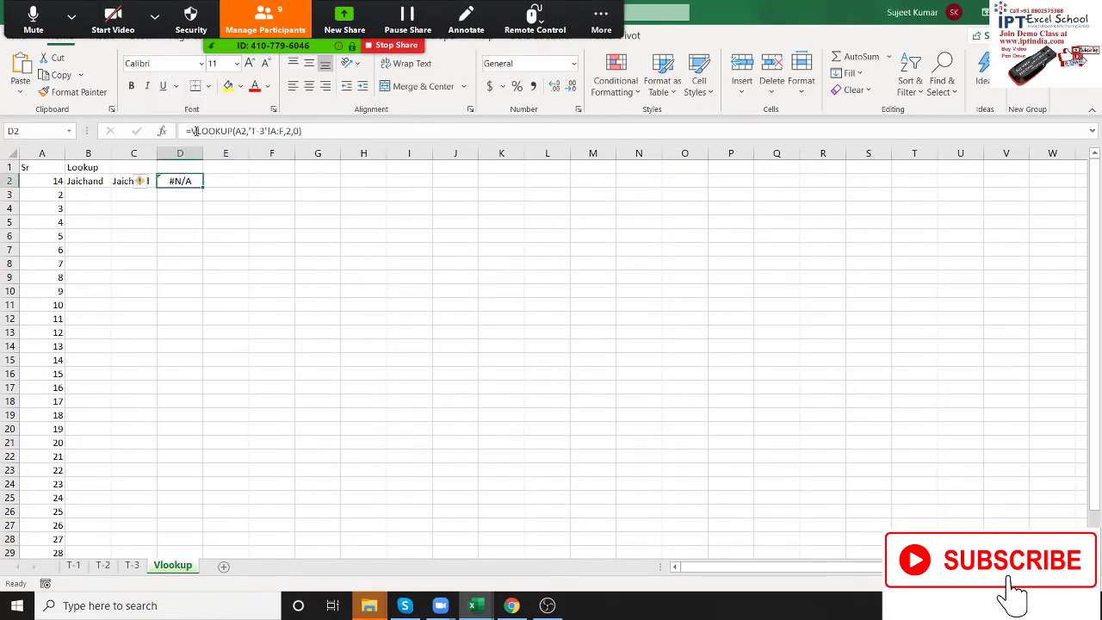
pyautogui.moveTo(189, 131); pyautogui.dragTo(310, 143)
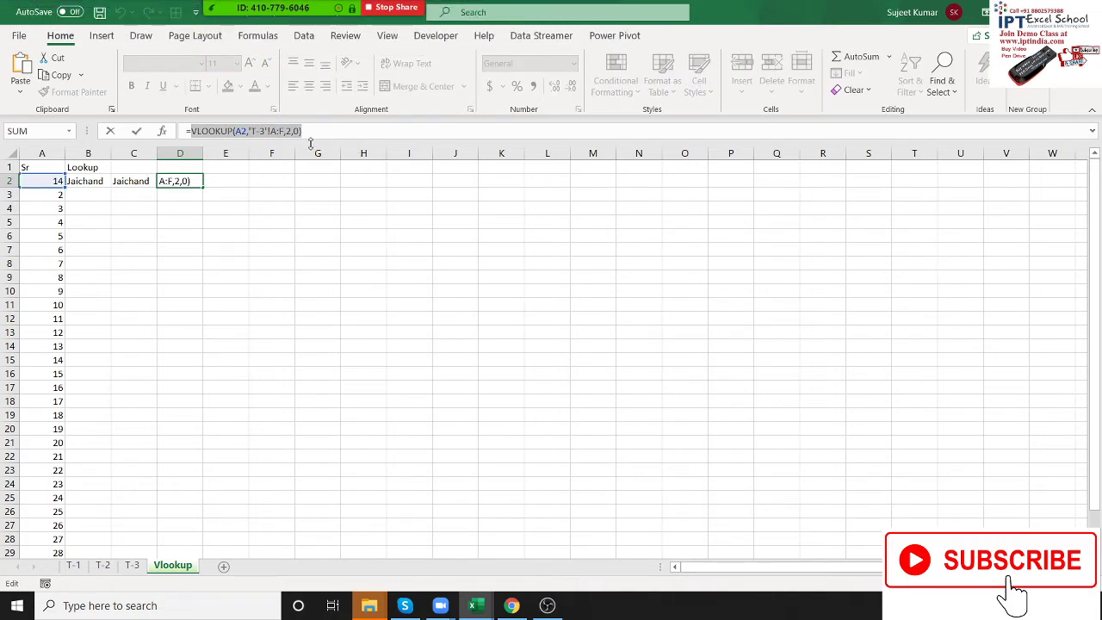
pyautogui.press('Escape')
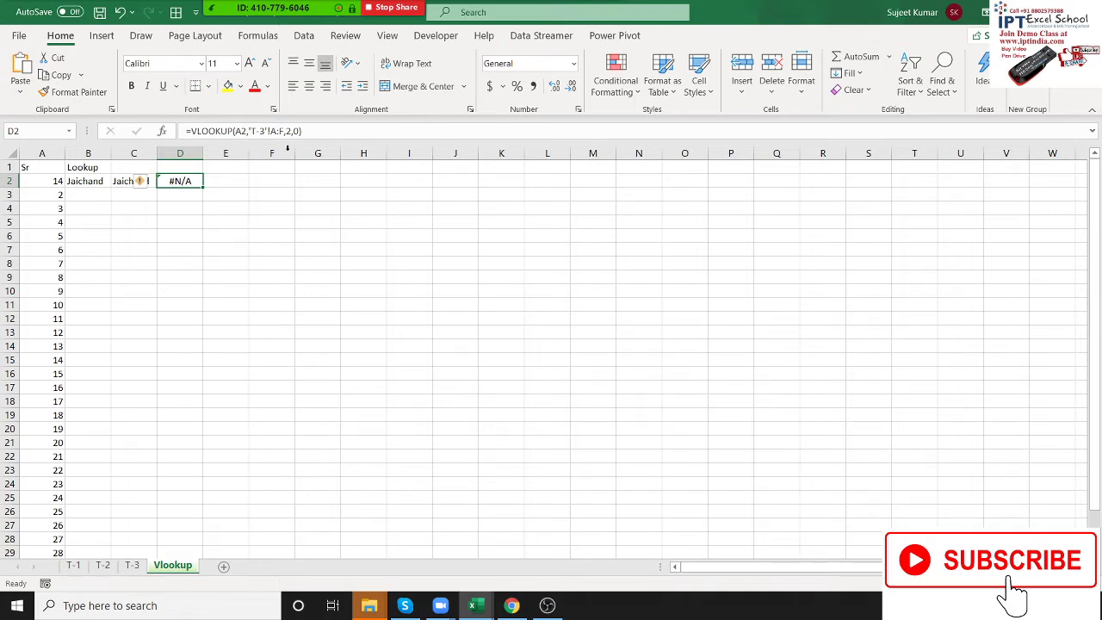
# Step: Replace D2 in C2's formula with VLOOKUP(A2,'T-3'!A:F,2,0)
pyautogui.click(125, 187)
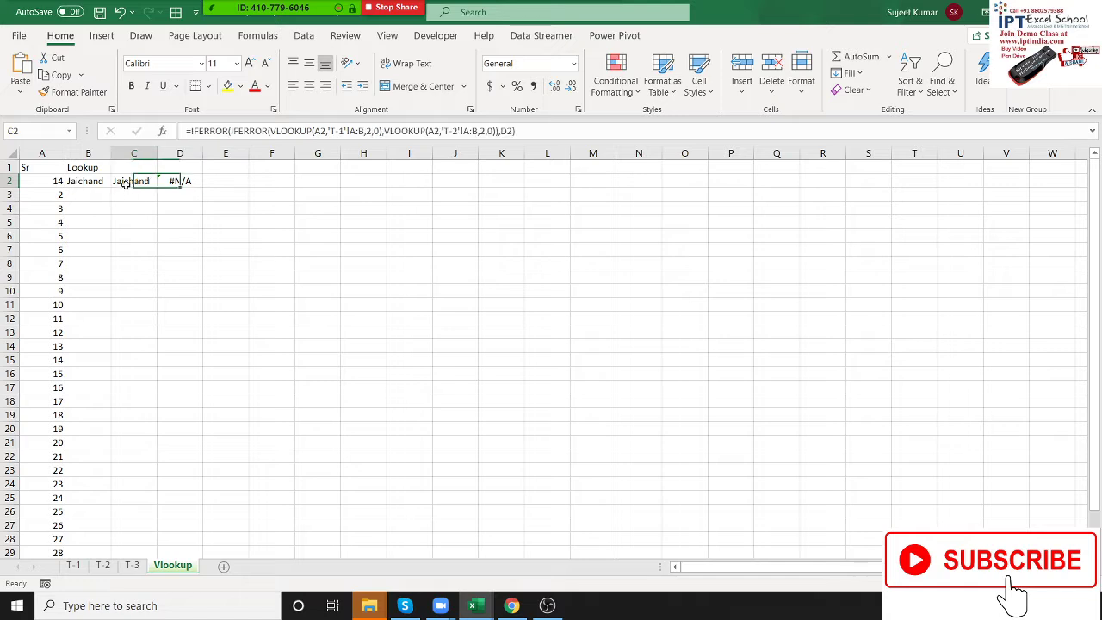
pyautogui.click(501, 130)
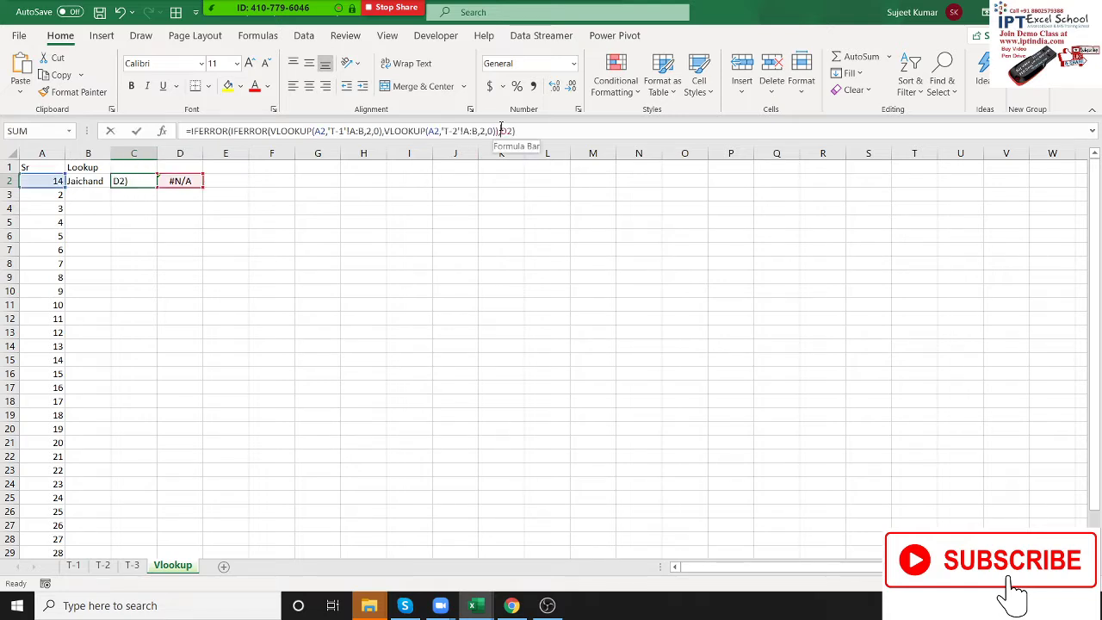
pyautogui.moveTo(499, 130); pyautogui.dragTo(514, 130)
pyautogui.write("VLOOKUP(A2,'T-3'!A:F,2,0)")
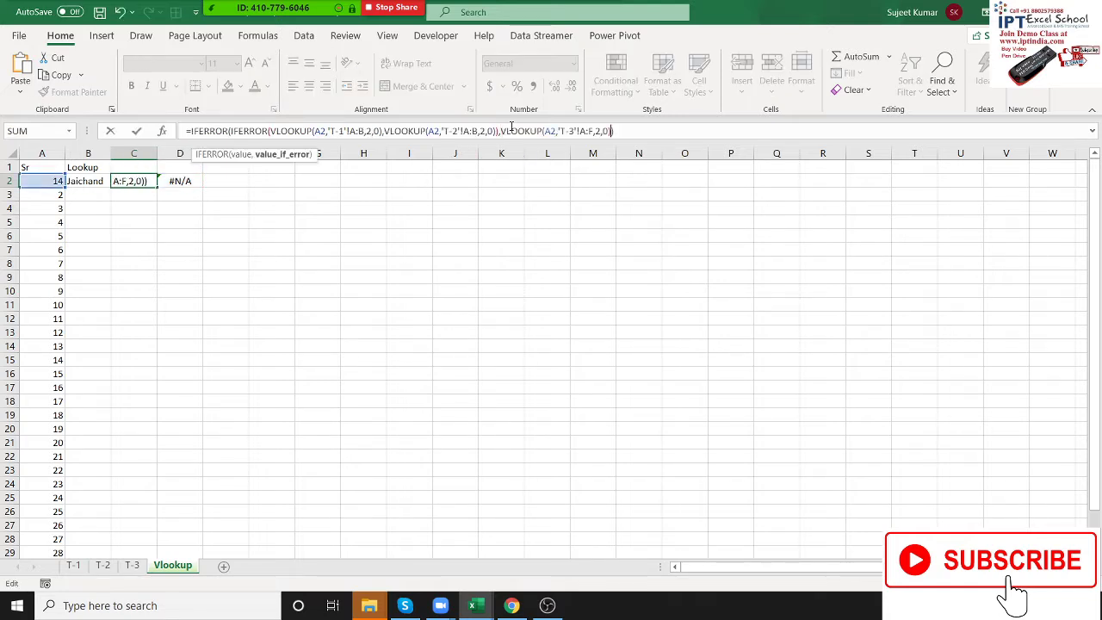
pyautogui.press('Return')
# Step: Copy C2's three-sheet formula into B2, then clear C2 and D2
pyautogui.press('Up')
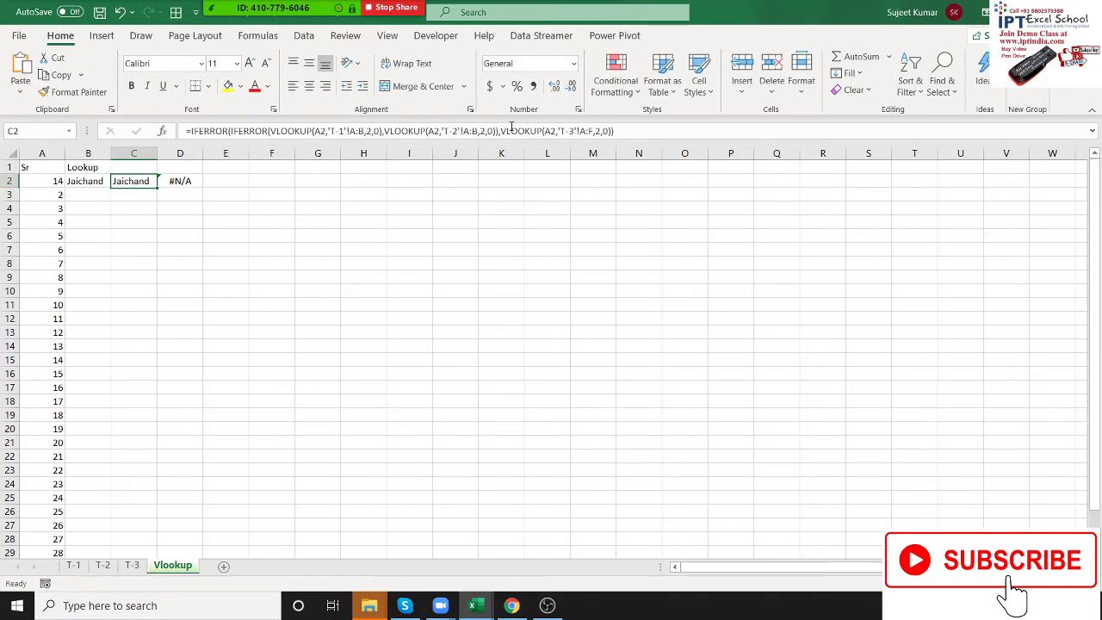
pyautogui.hotkey('ctrl', 'c')
pyautogui.press('Left')
pyautogui.hotkey('ctrl', 'v')
pyautogui.press('Right')
pyautogui.press('Delete')
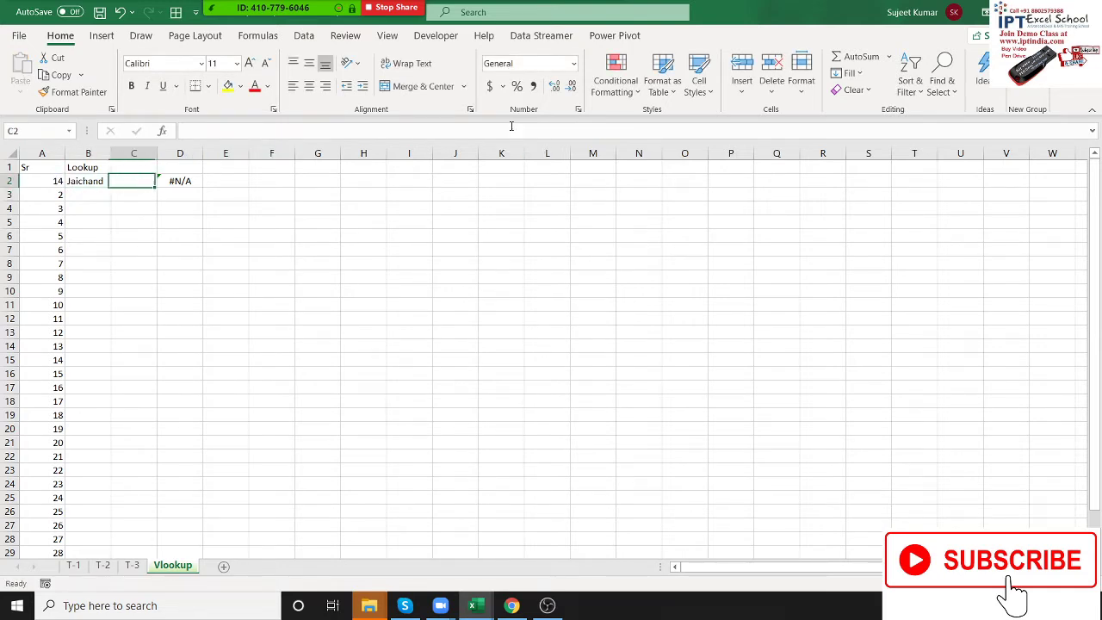
pyautogui.press('Right')
pyautogui.press('Delete')
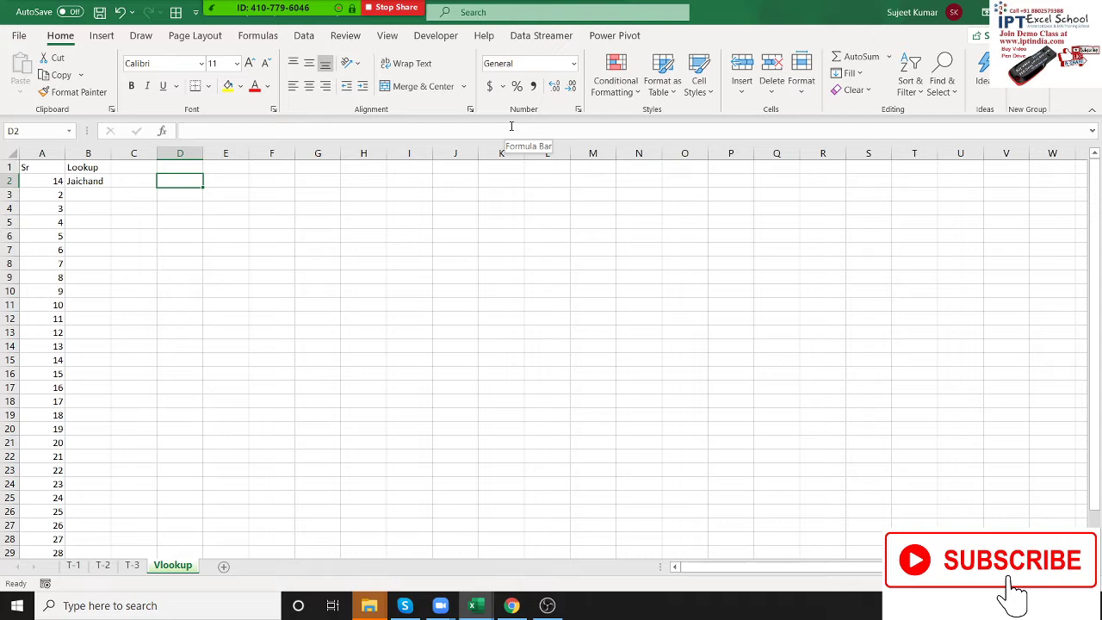
pyautogui.doubleClick(101, 184)
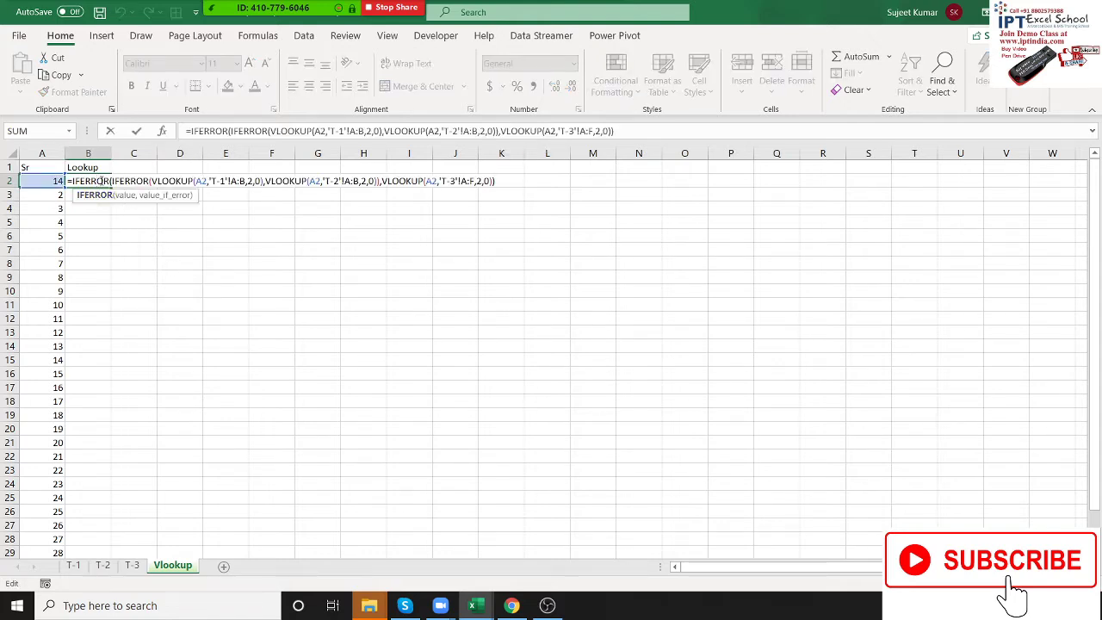
pyautogui.click(168, 181)
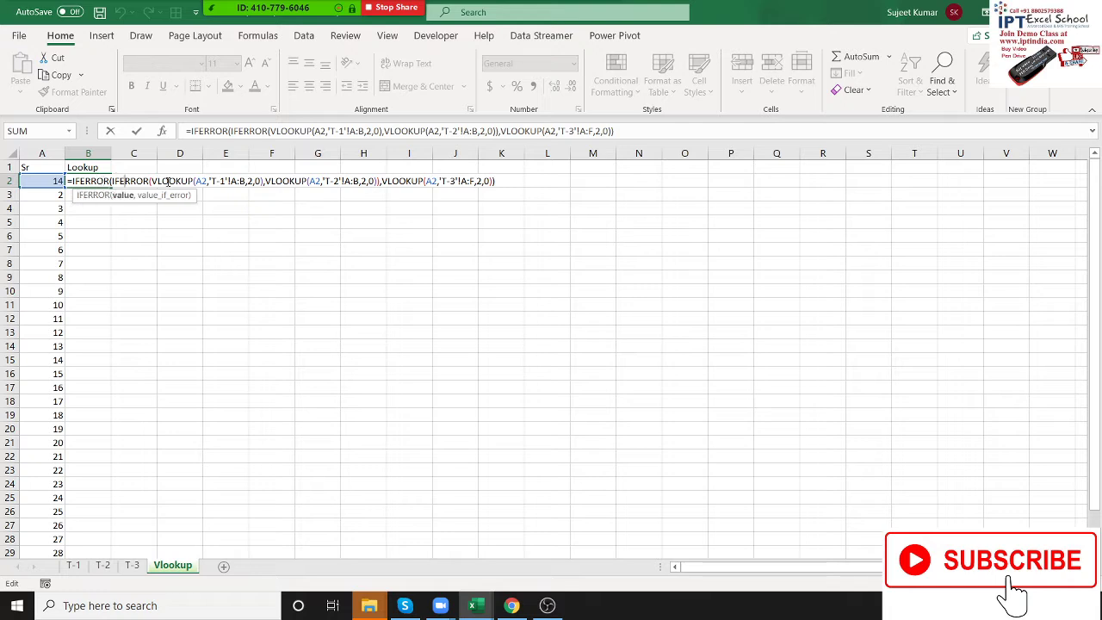
pyautogui.moveTo(155, 181); pyautogui.dragTo(378, 181)
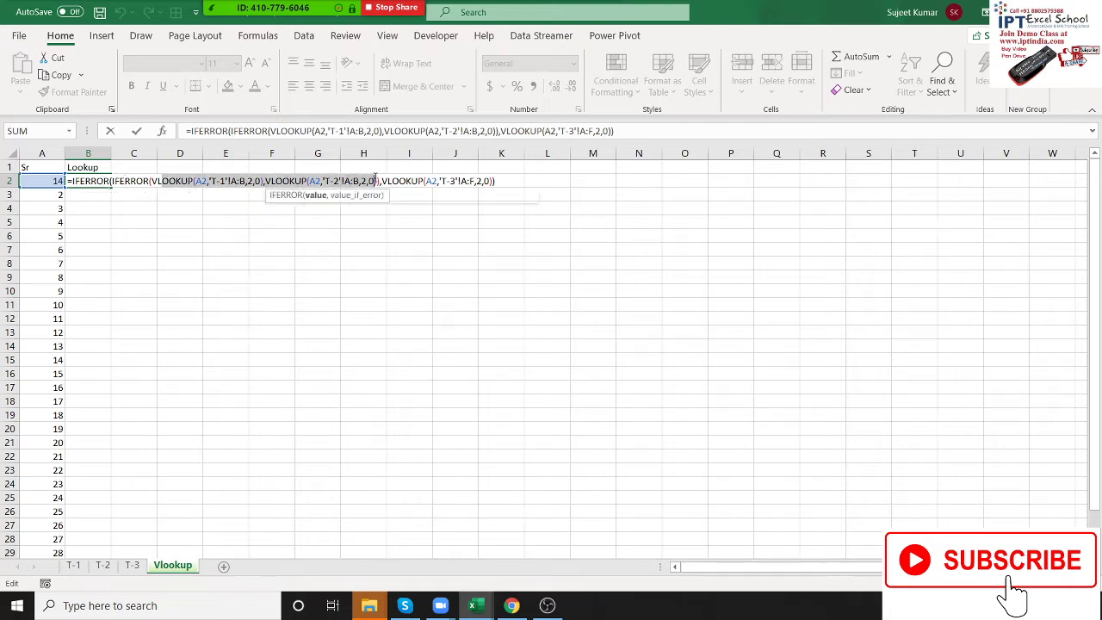
pyautogui.click(122, 181)
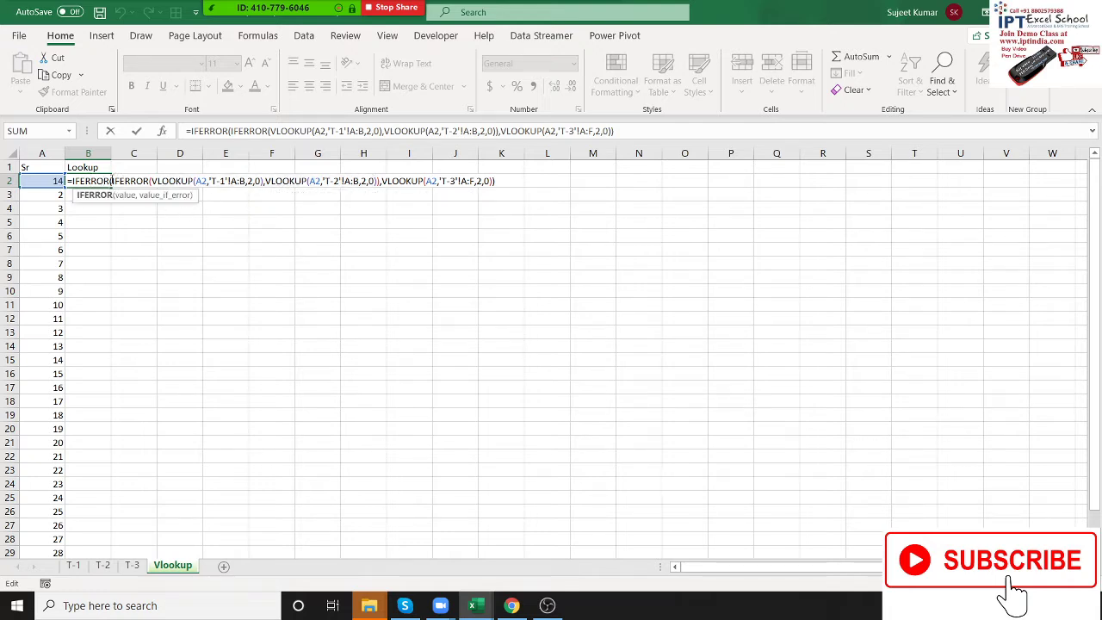
pyautogui.moveTo(111, 181); pyautogui.dragTo(379, 172)
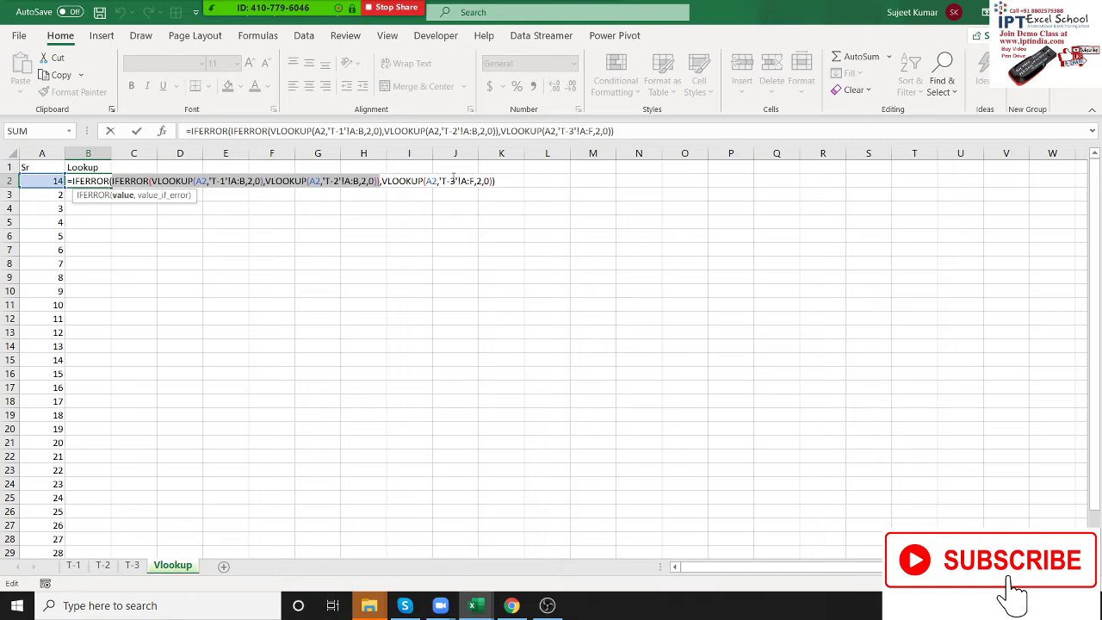
pyautogui.hotkey('ctrl', 'Return')
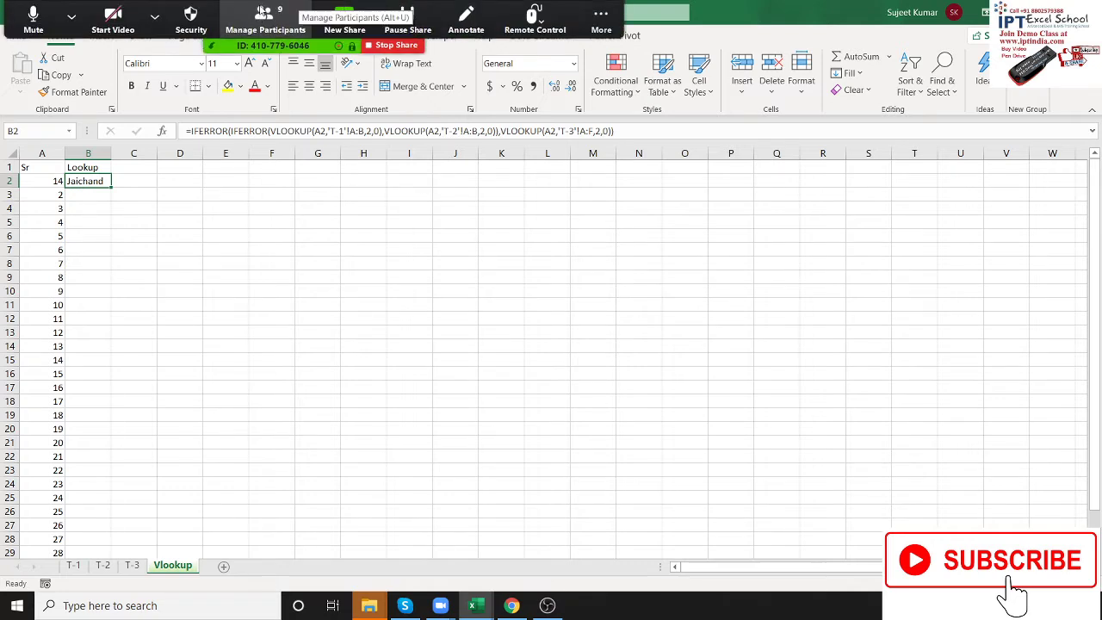
pyautogui.click(262, 11)
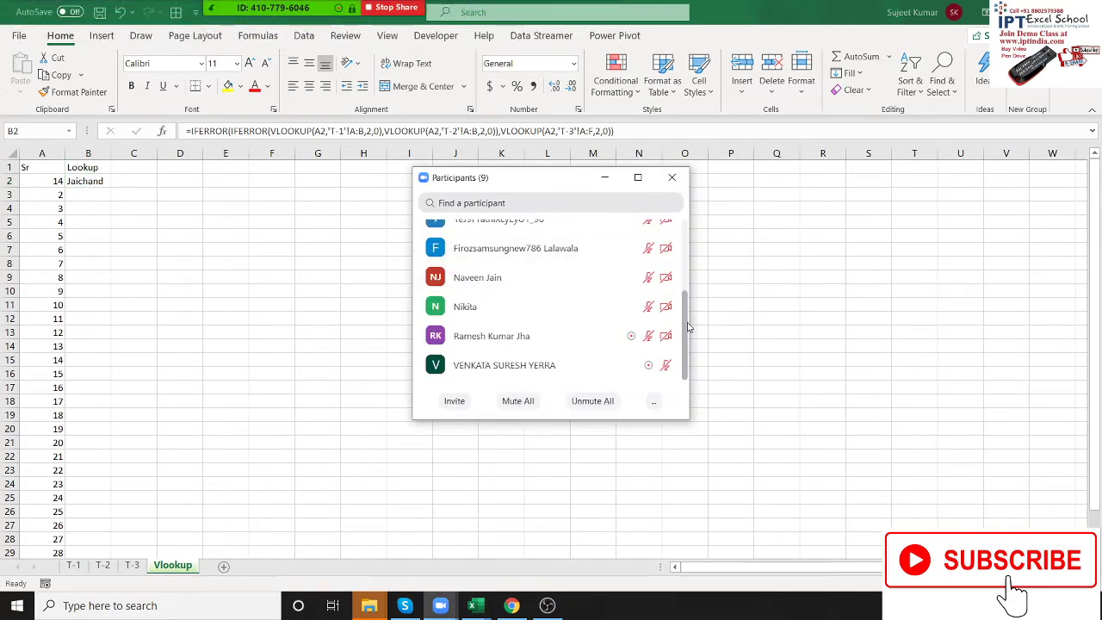
pyautogui.moveTo(682, 323)
pyautogui.moveTo(686, 307); pyautogui.dragTo(689, 247)
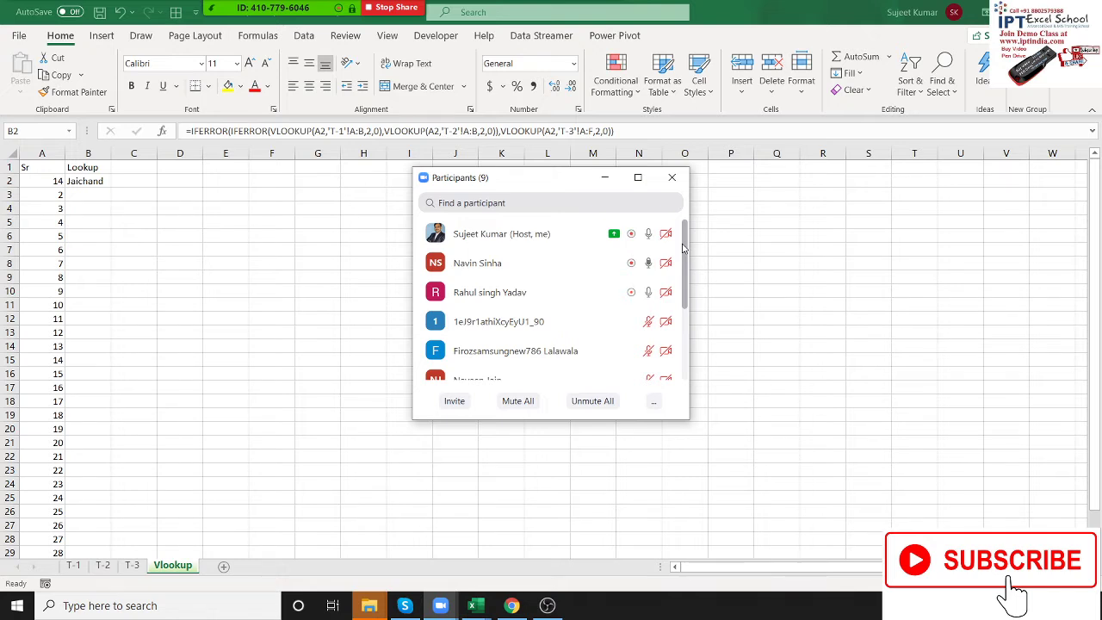
pyautogui.click(672, 178)
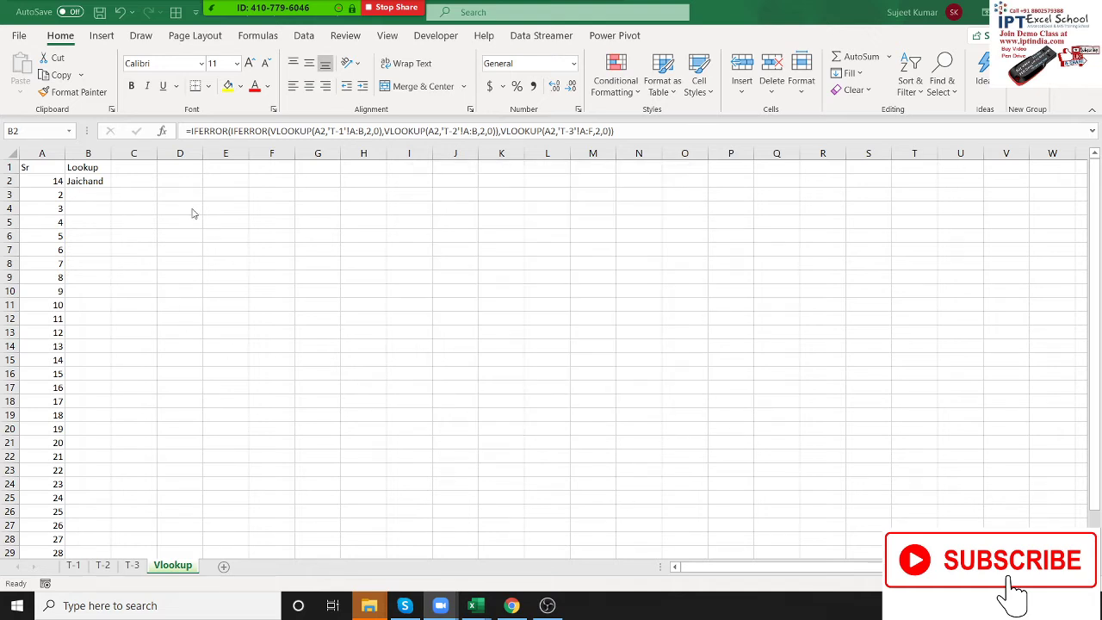
pyautogui.click(95, 183)
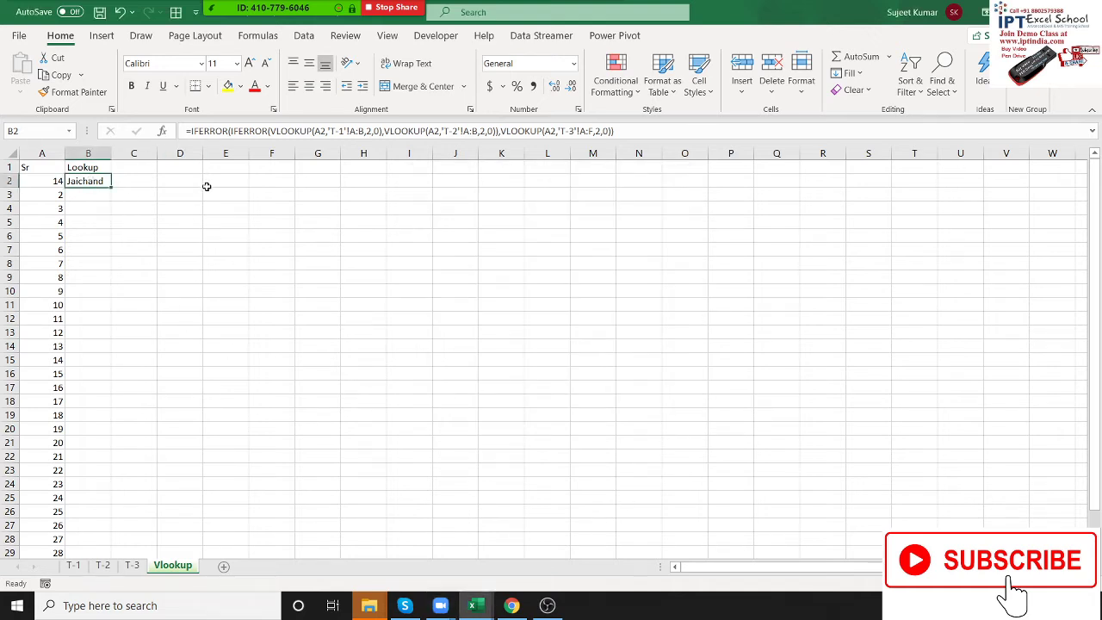
pyautogui.click(97, 196)
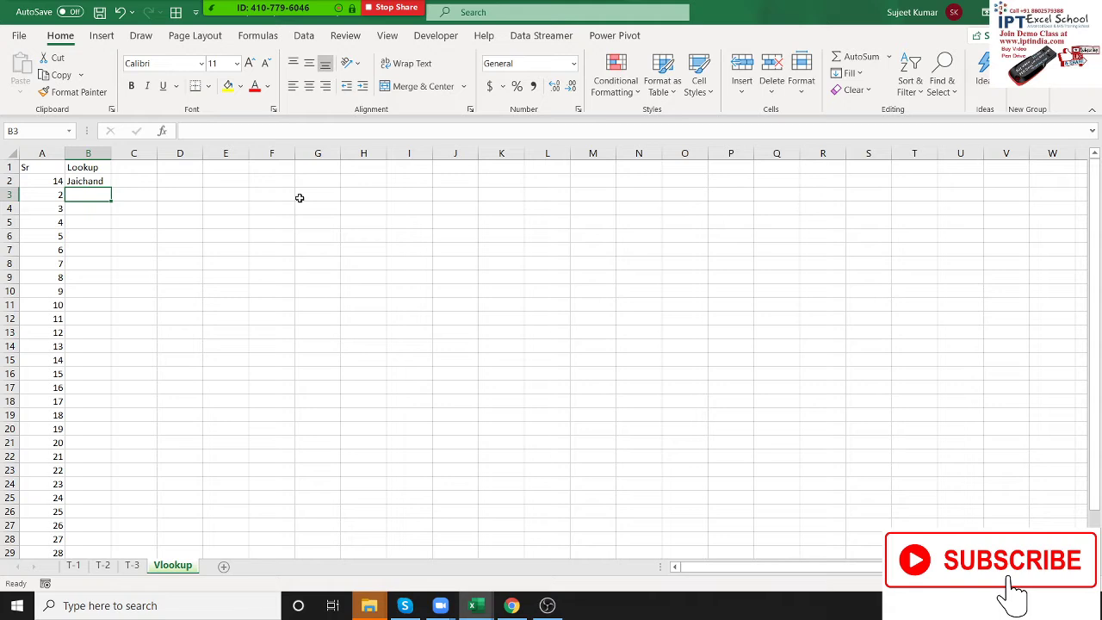
pyautogui.write('=')
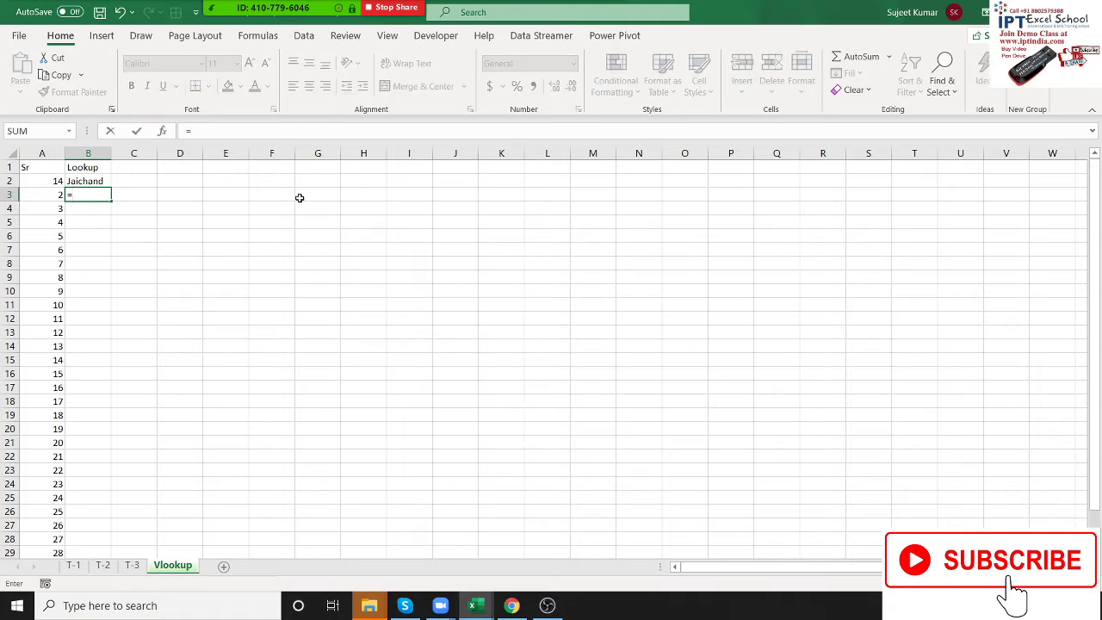
pyautogui.press('BackSpace')
pyautogui.write('+')
pyautogui.write('vl')
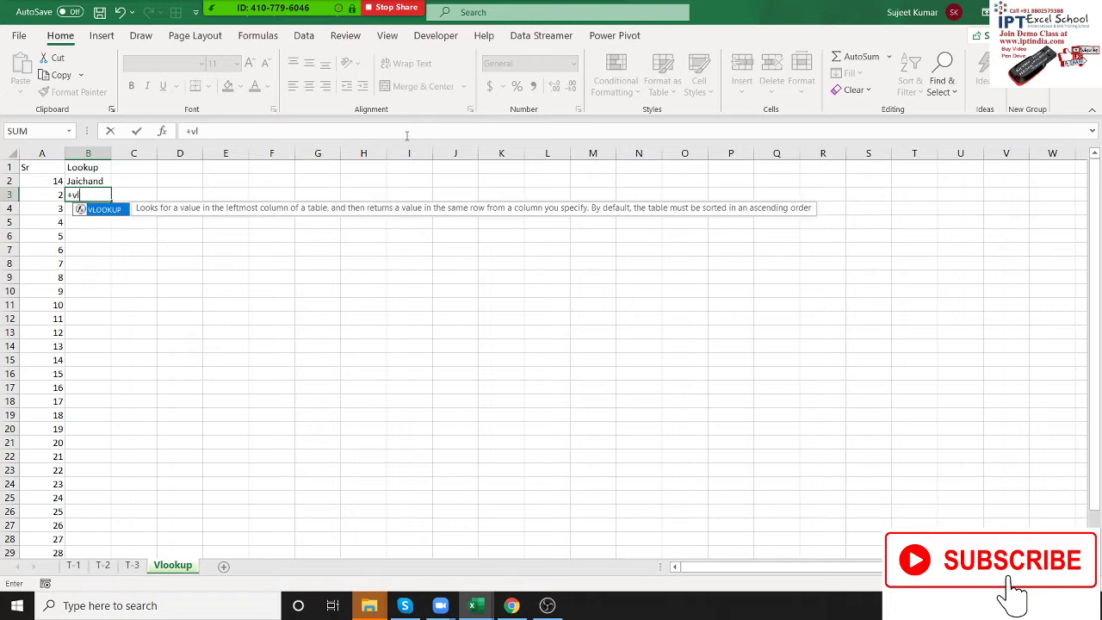
pyautogui.press('Tab')
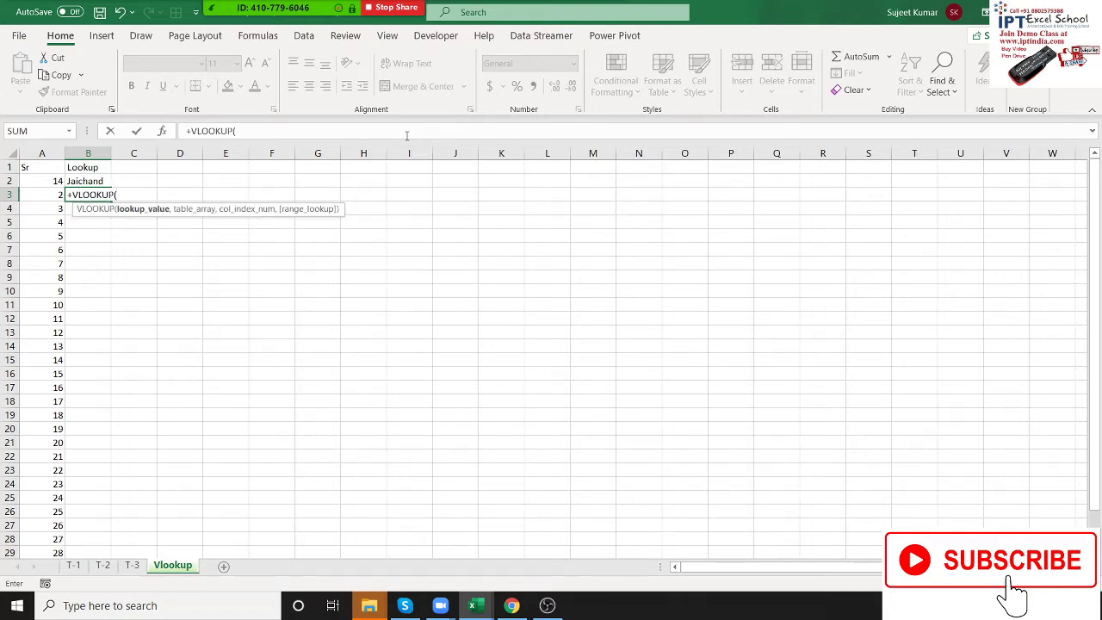
pyautogui.press('BackSpace')
pyautogui.press('BackSpace')
pyautogui.press('BackSpace')
pyautogui.press('BackSpace')
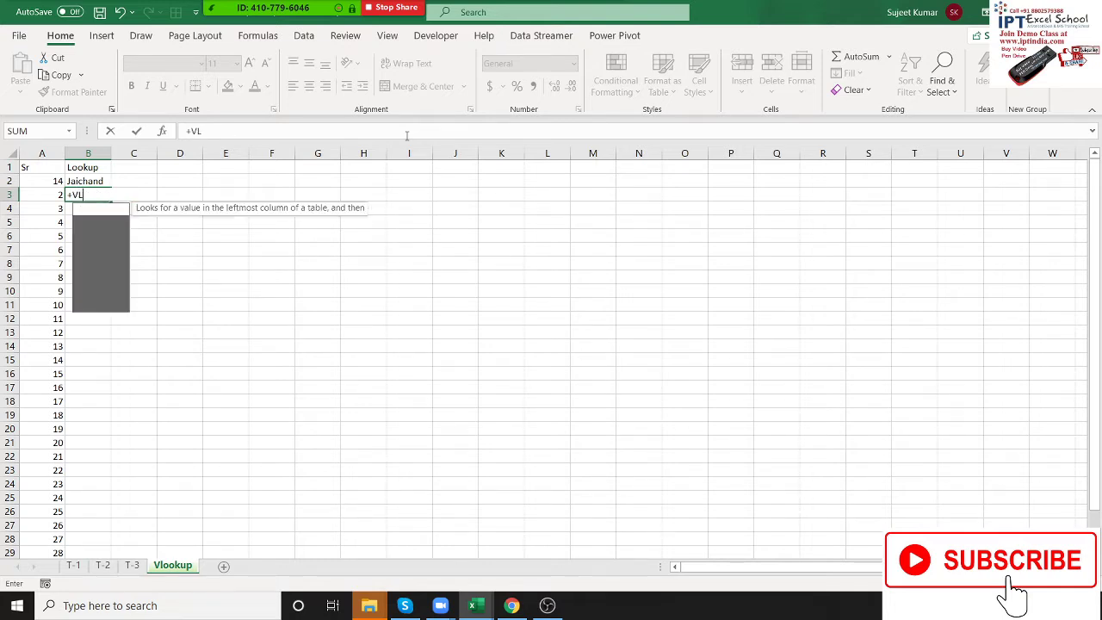
pyautogui.press('BackSpace')
pyautogui.press('BackSpace')
pyautogui.press('Escape')
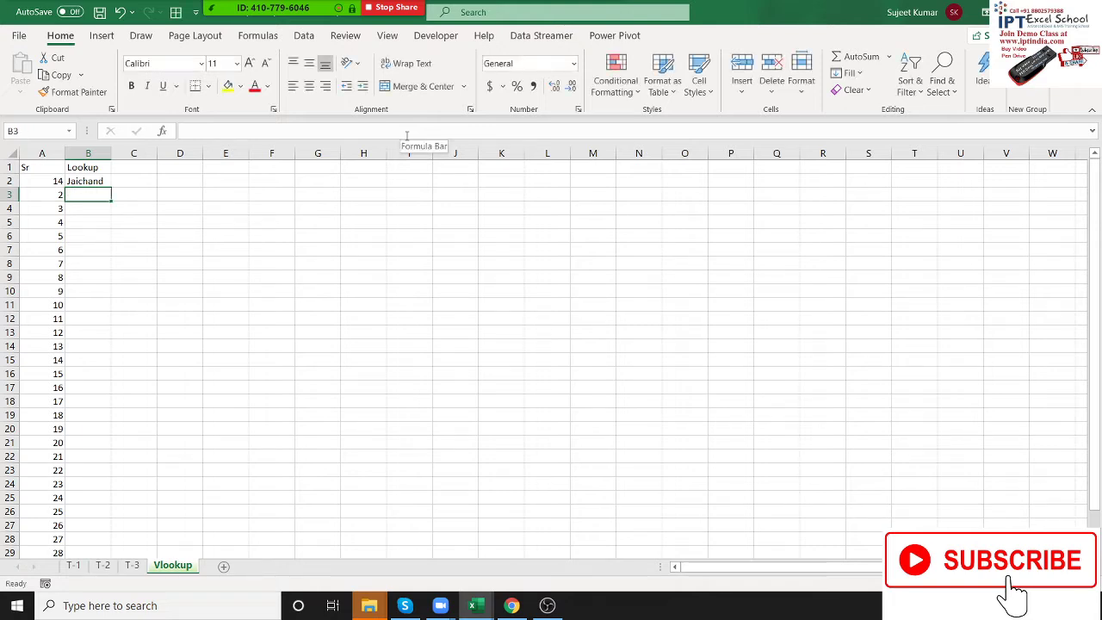
pyautogui.write('+vlookup(')
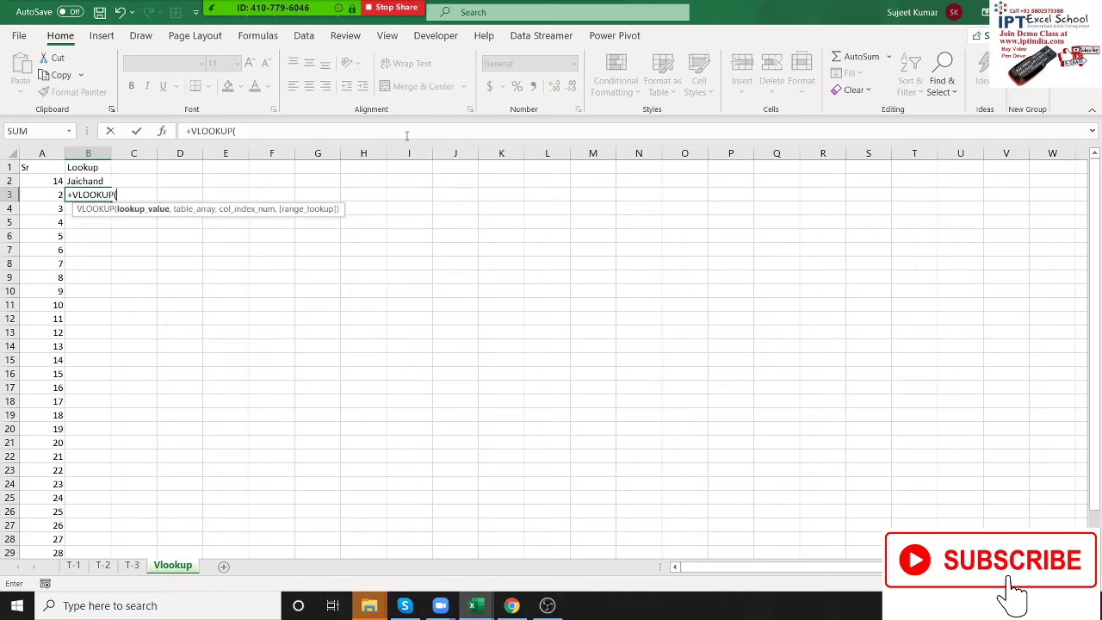
pyautogui.press('Left')
pyautogui.write(',')
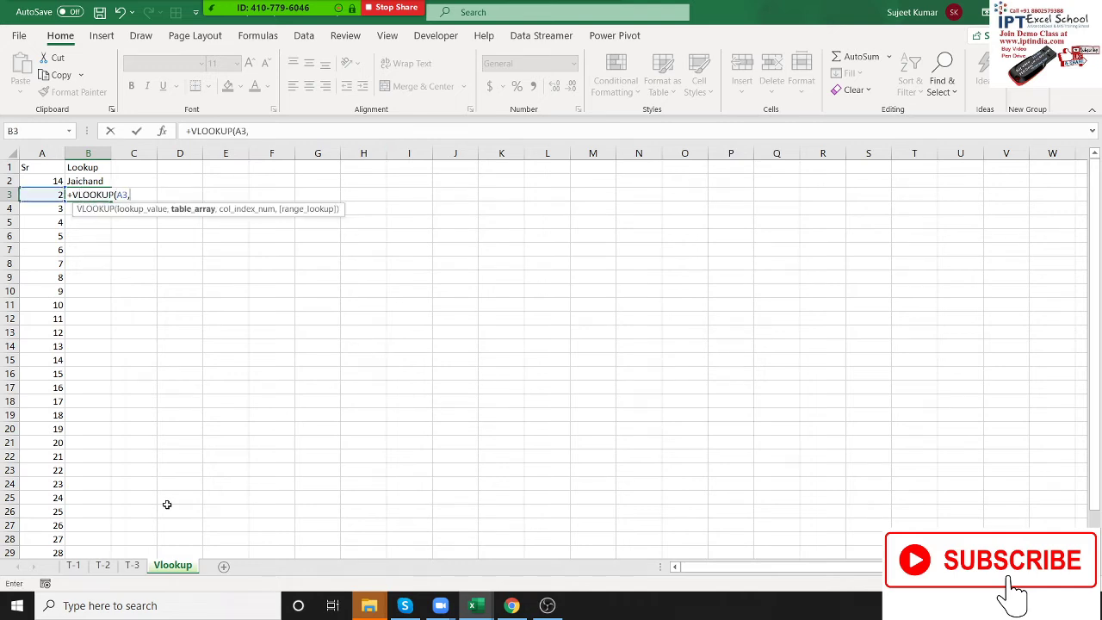
pyautogui.click(74, 565)
pyautogui.moveTo(41, 153); pyautogui.dragTo(80, 152)
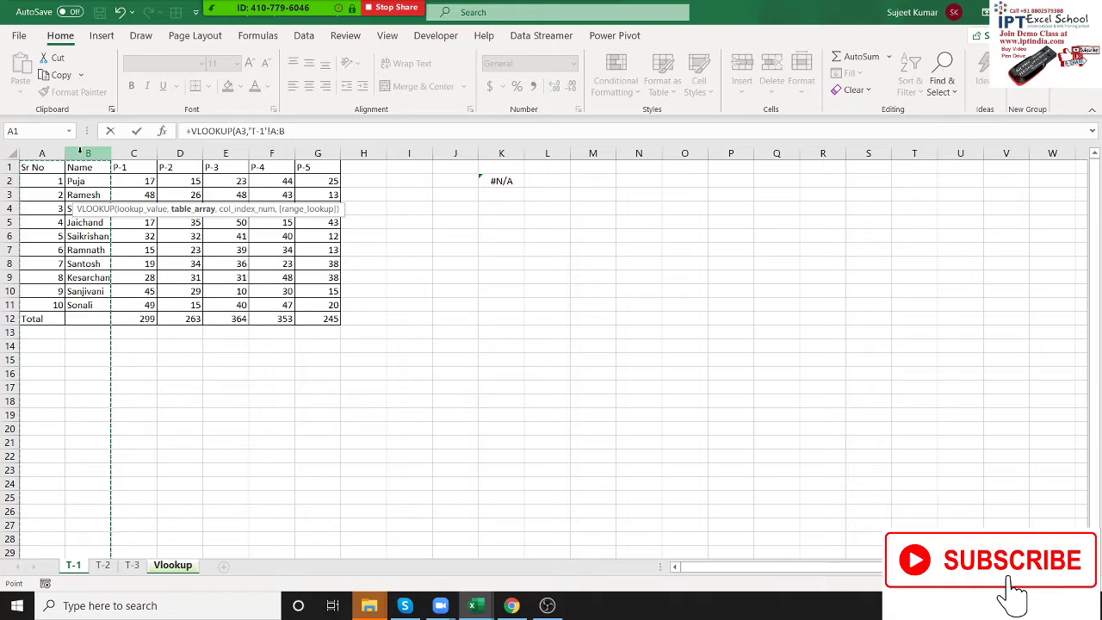
pyautogui.write(',2,')
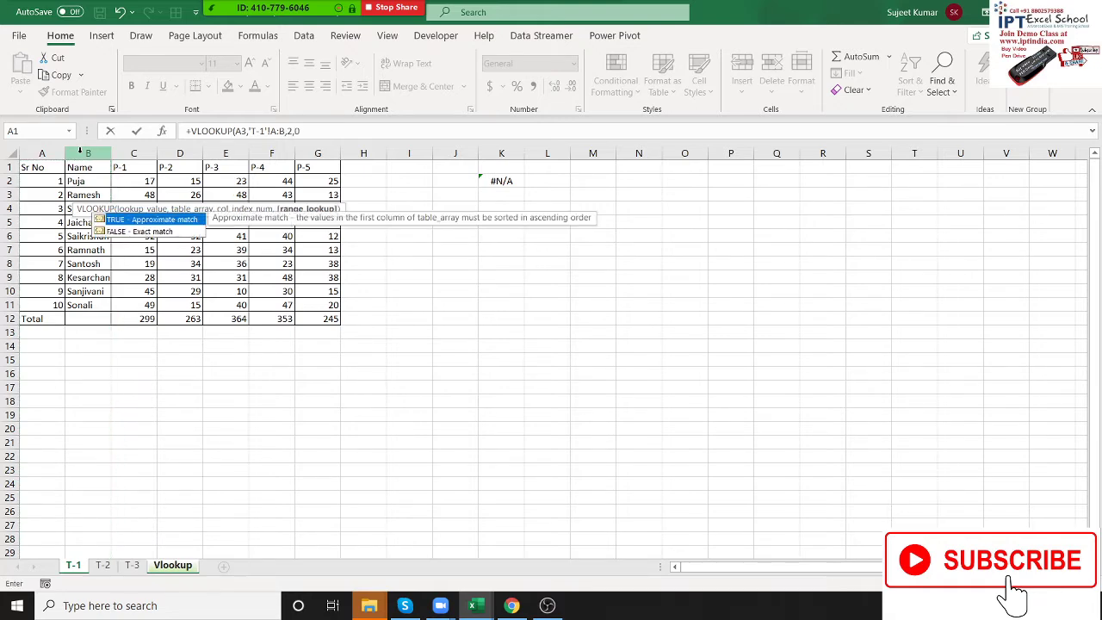
pyautogui.write('0)')
pyautogui.press('Return')
pyautogui.press('Up')
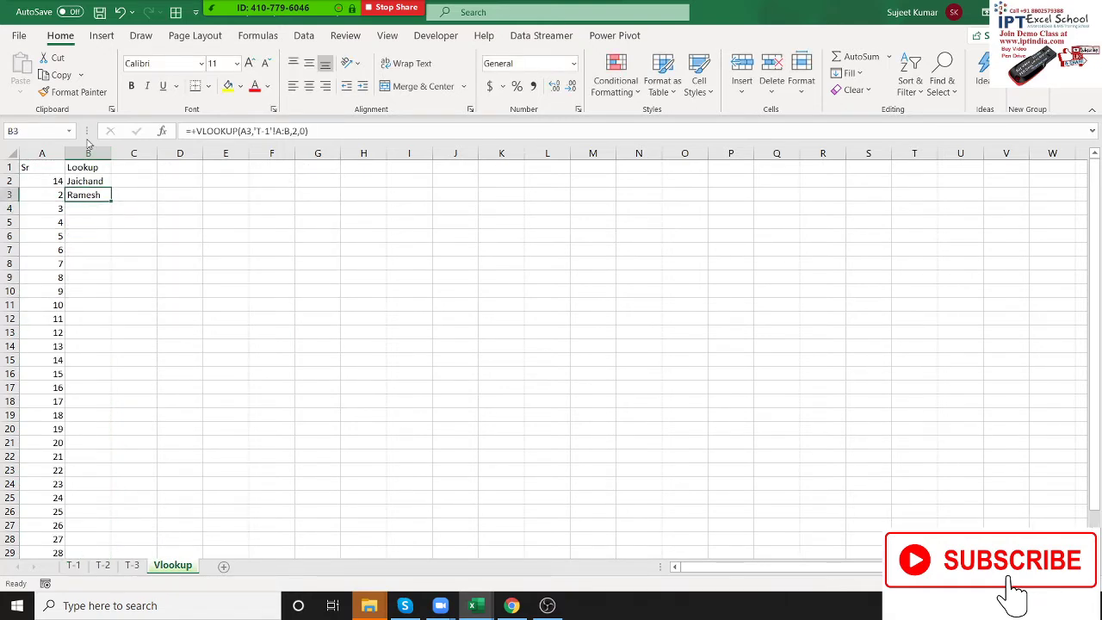
pyautogui.press('F2')
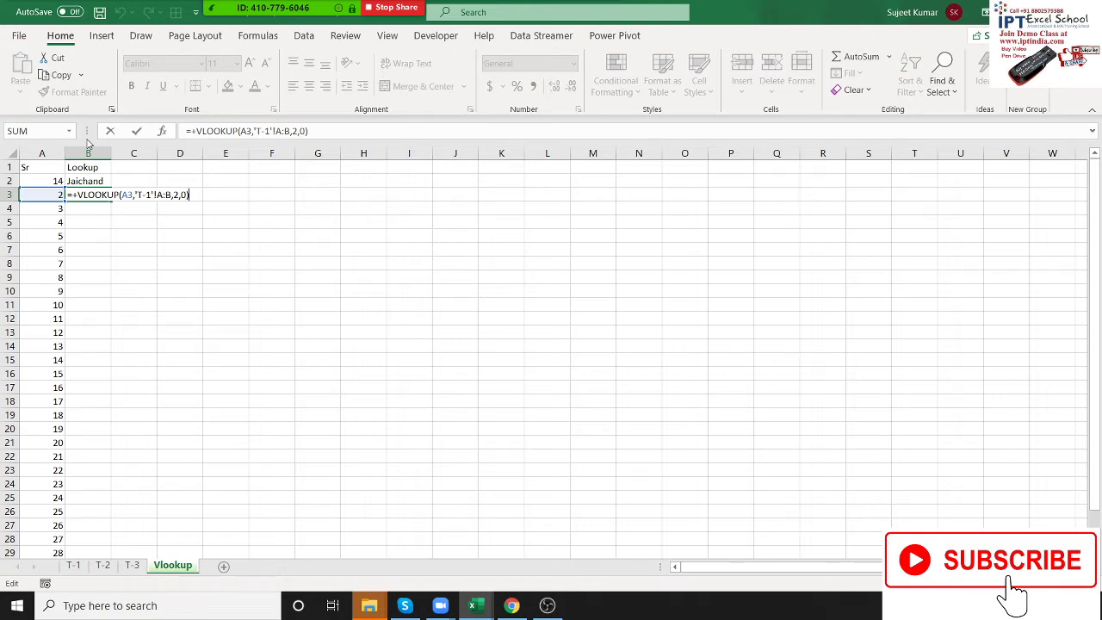
pyautogui.hotkey('ctrl', 'Return')
pyautogui.press('Delete')
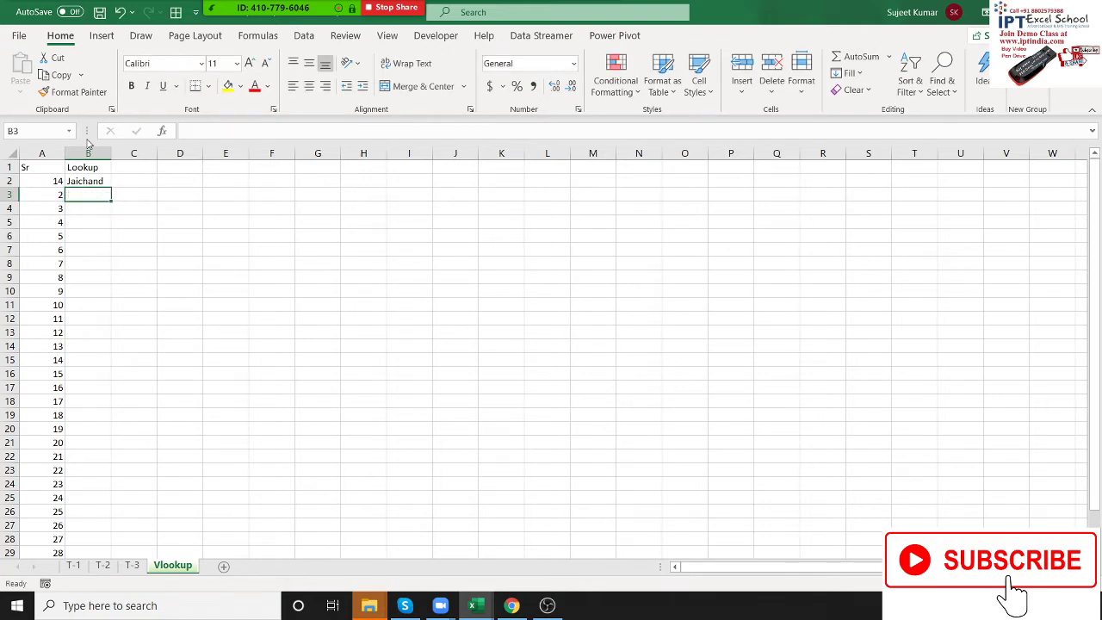
# Step: Review B2's IFERROR formula, then insert a blank Sheet1 after the Vlookup sheet
pyautogui.press('Up')
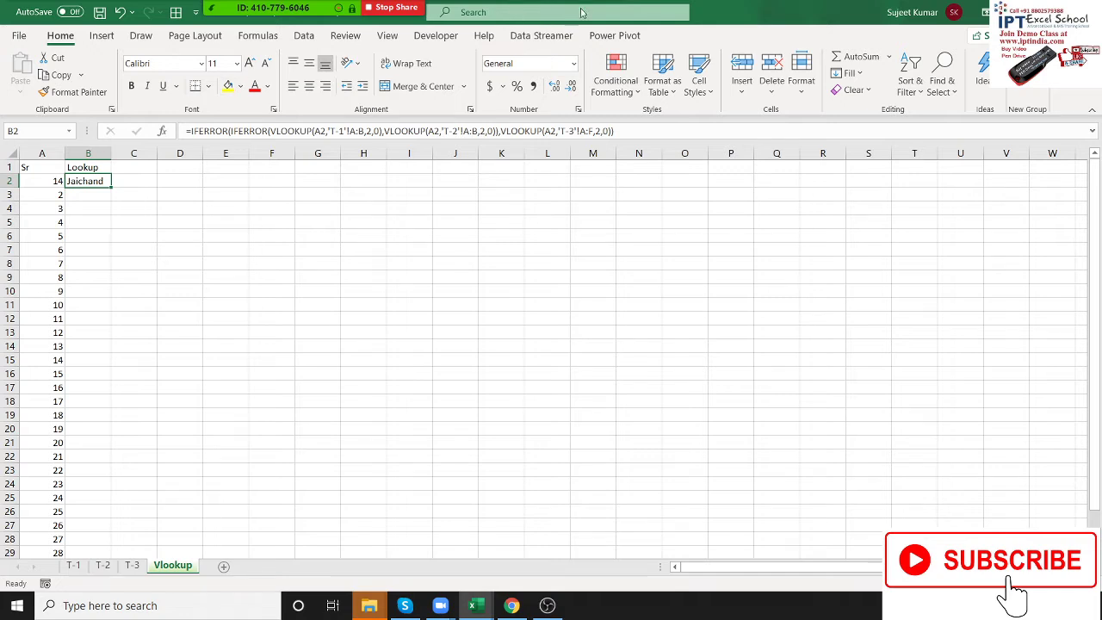
pyautogui.click(132, 566)
pyautogui.click(177, 567)
pyautogui.click(224, 567)
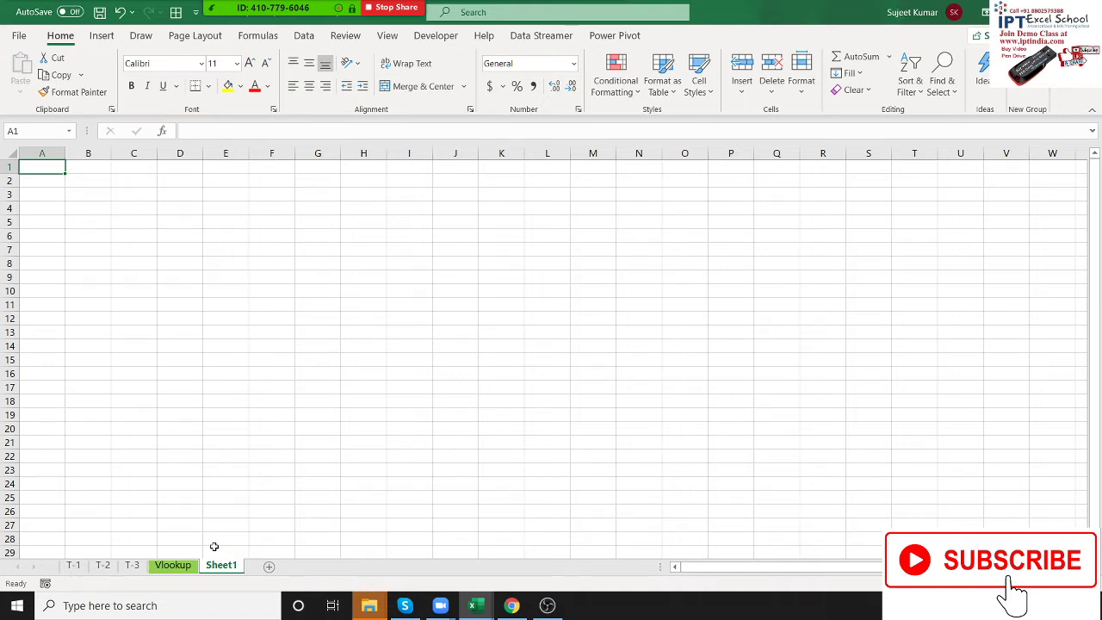
# Step: Add a Name header in A1 and fill sample names down column A to row 36
pyautogui.write('PTest')
pyautogui.press('Escape')
pyautogui.write('Nmae')
pyautogui.press('BackSpace')
pyautogui.press('BackSpace')
pyautogui.press('BackSpace')
pyautogui.write('a')
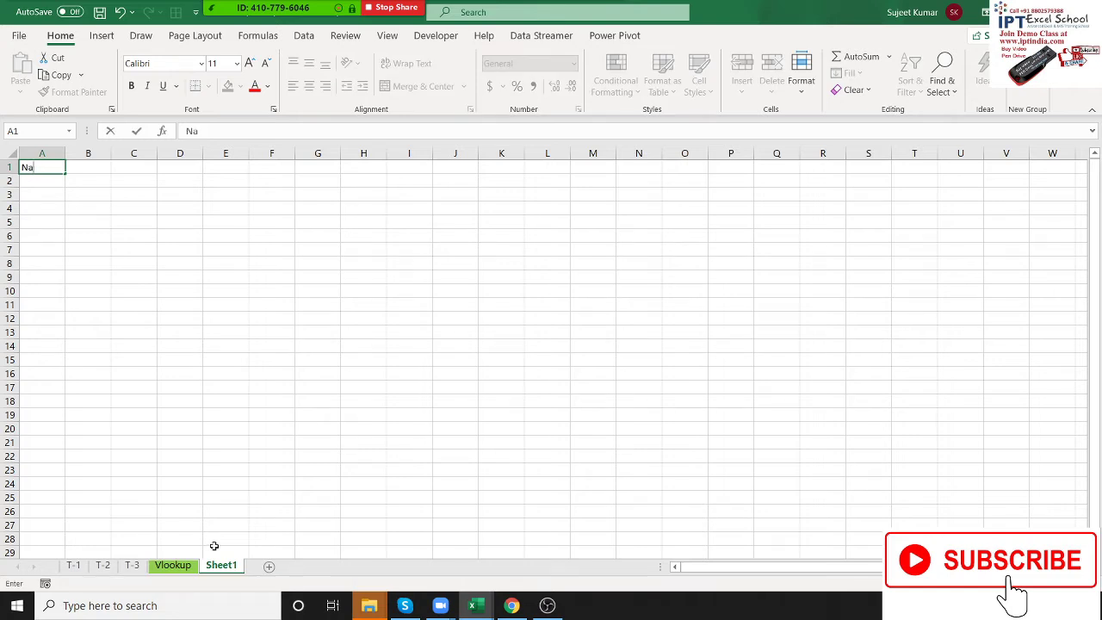
pyautogui.write('me')
pyautogui.press('Return')
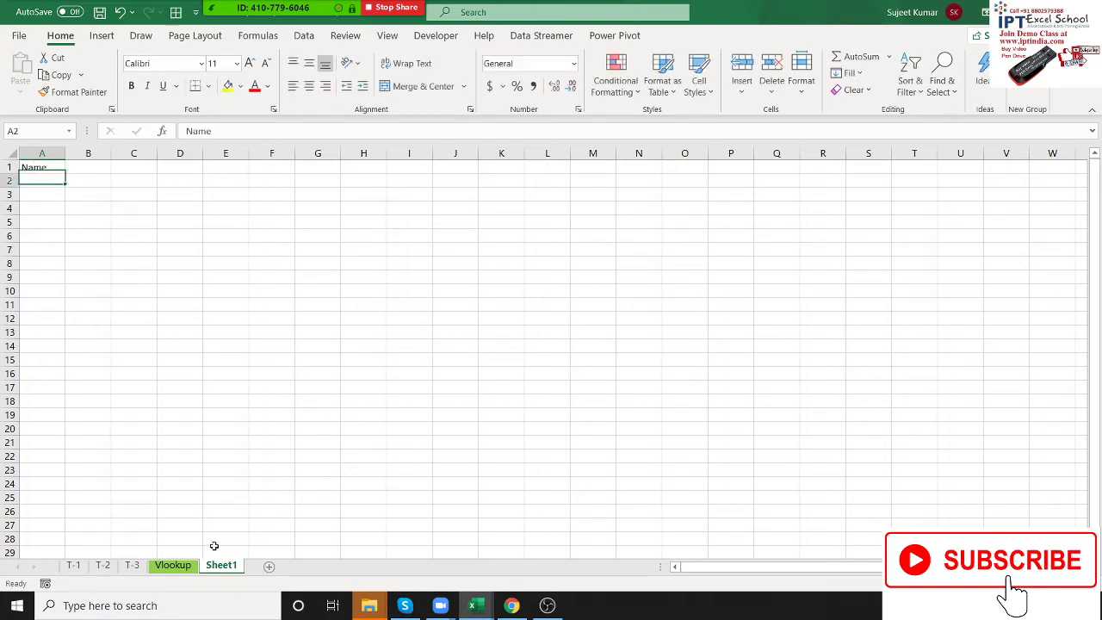
pyautogui.write('Puja')
pyautogui.press('Return')
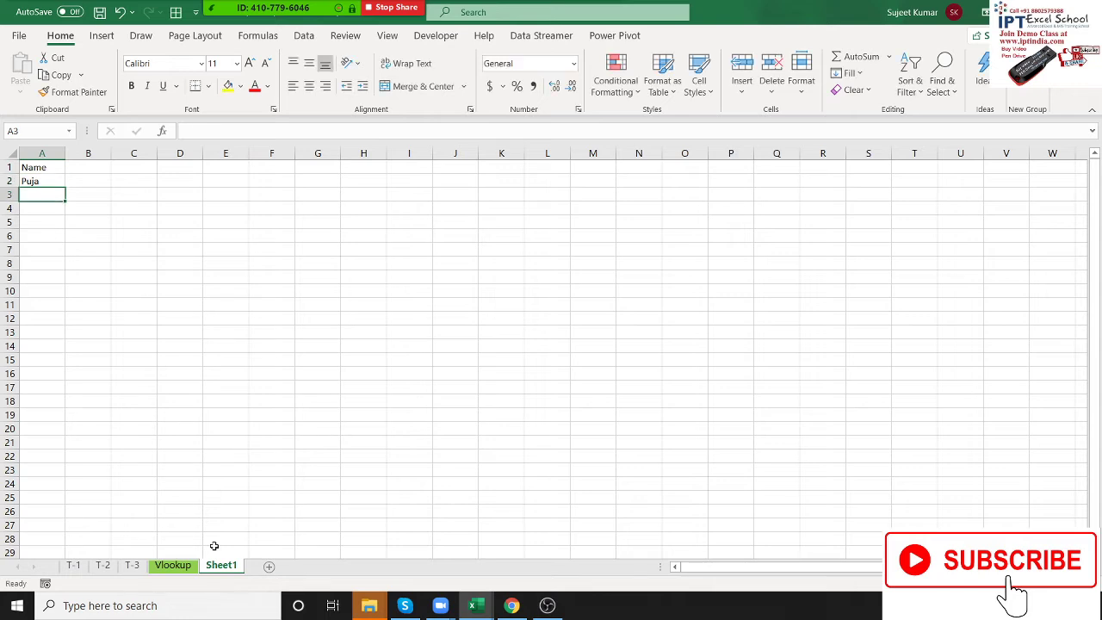
pyautogui.click(56, 182)
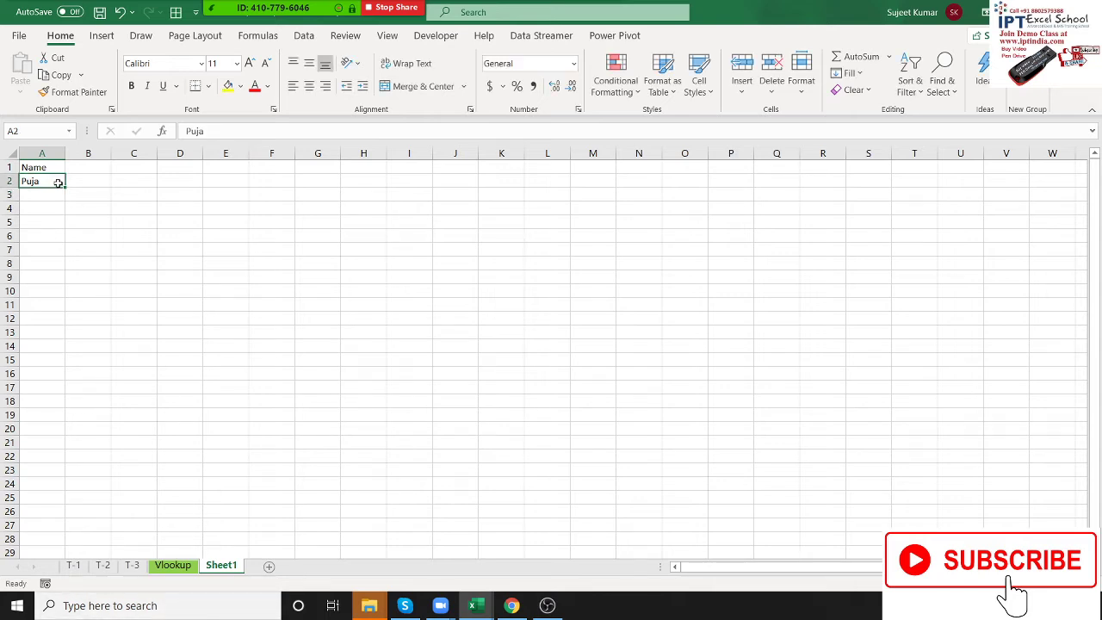
pyautogui.moveTo(65, 188); pyautogui.dragTo(46, 563)
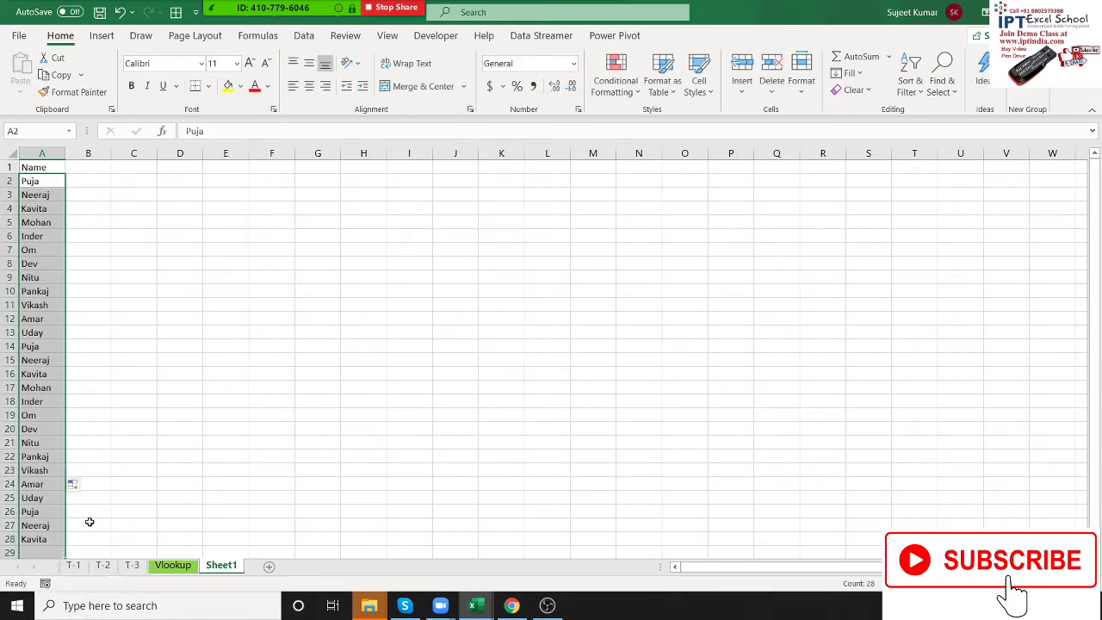
pyautogui.scroll(-3, 68, 465)
pyautogui.click(50, 429)
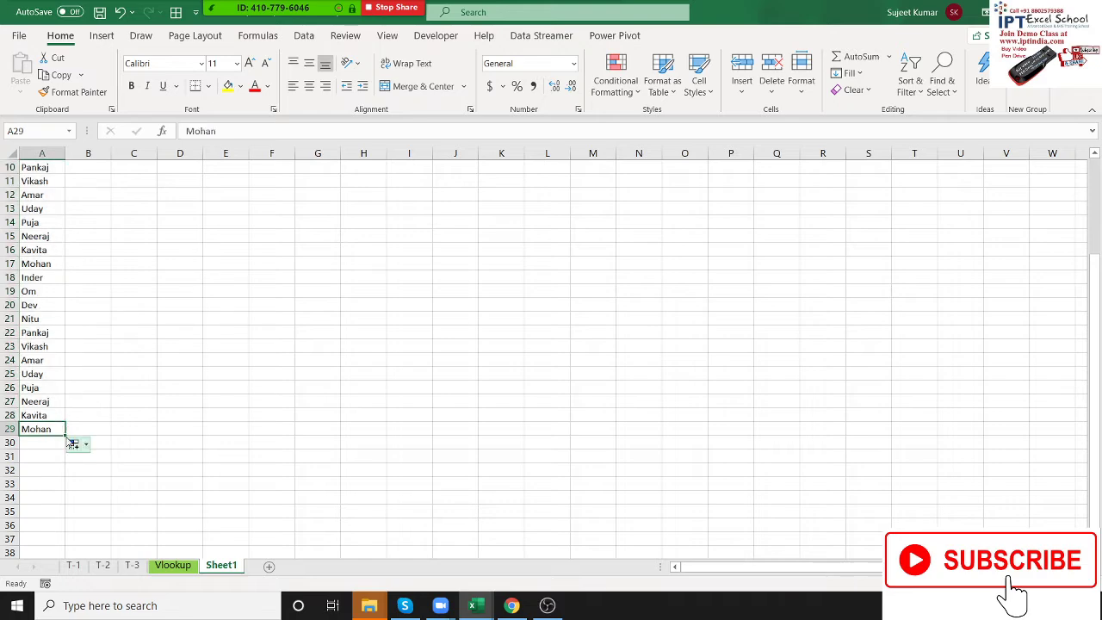
pyautogui.moveTo(64, 436); pyautogui.dragTo(57, 529)
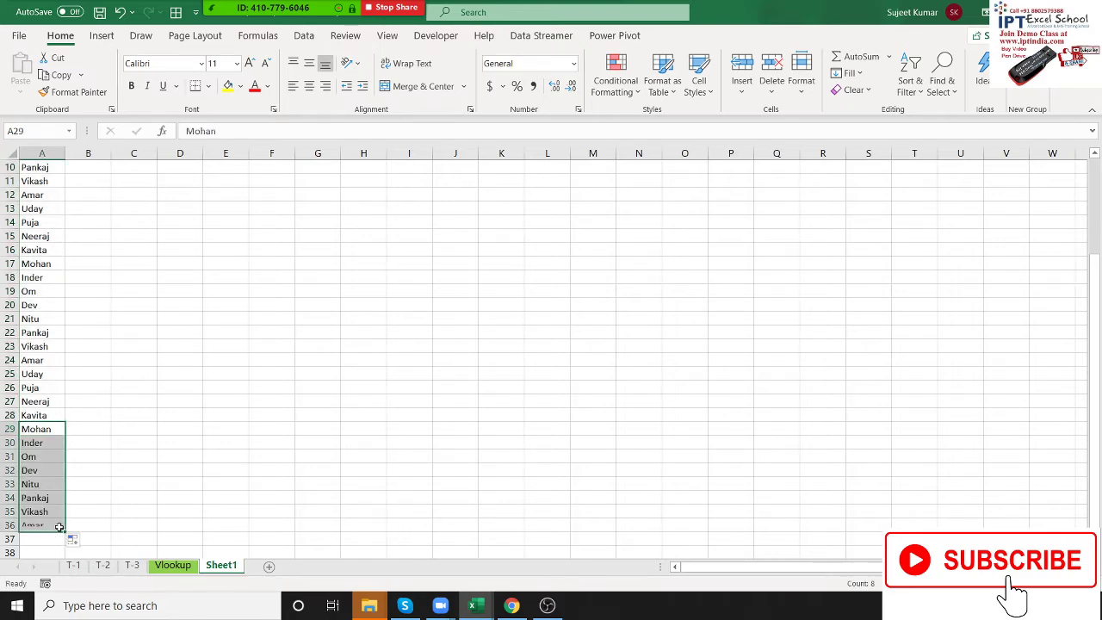
# Step: Type Jan in B1 and fill the month series across row 1 through Sep
pyautogui.hotkey('ctrl', 'Home')
pyautogui.press('Right')
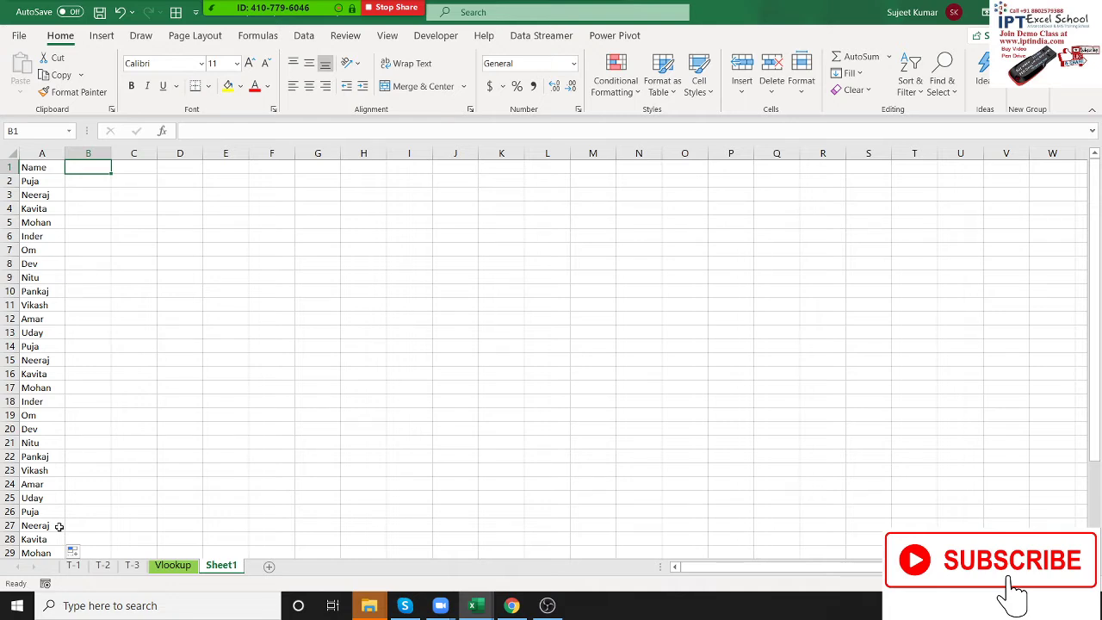
pyautogui.write('Ja')
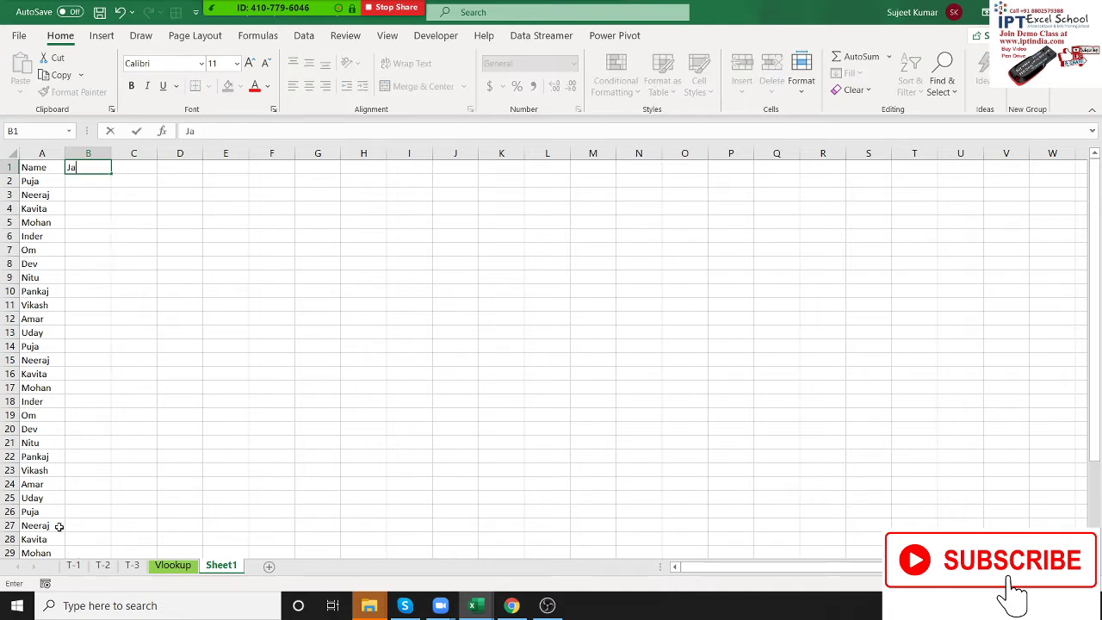
pyautogui.write('n')
pyautogui.press('Return')
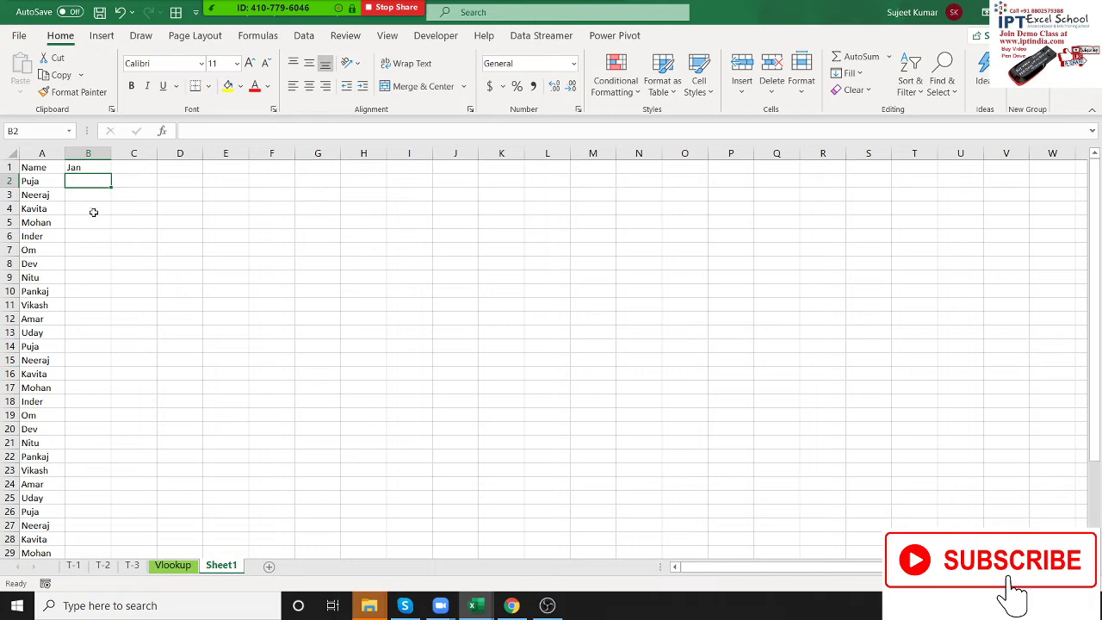
pyautogui.click(99, 167)
pyautogui.moveTo(109, 173)
pyautogui.mouseDown()
pyautogui.moveTo(603, 197)
pyautogui.moveTo(446, 176)
pyautogui.mouseUp()
pyautogui.click(91, 183)
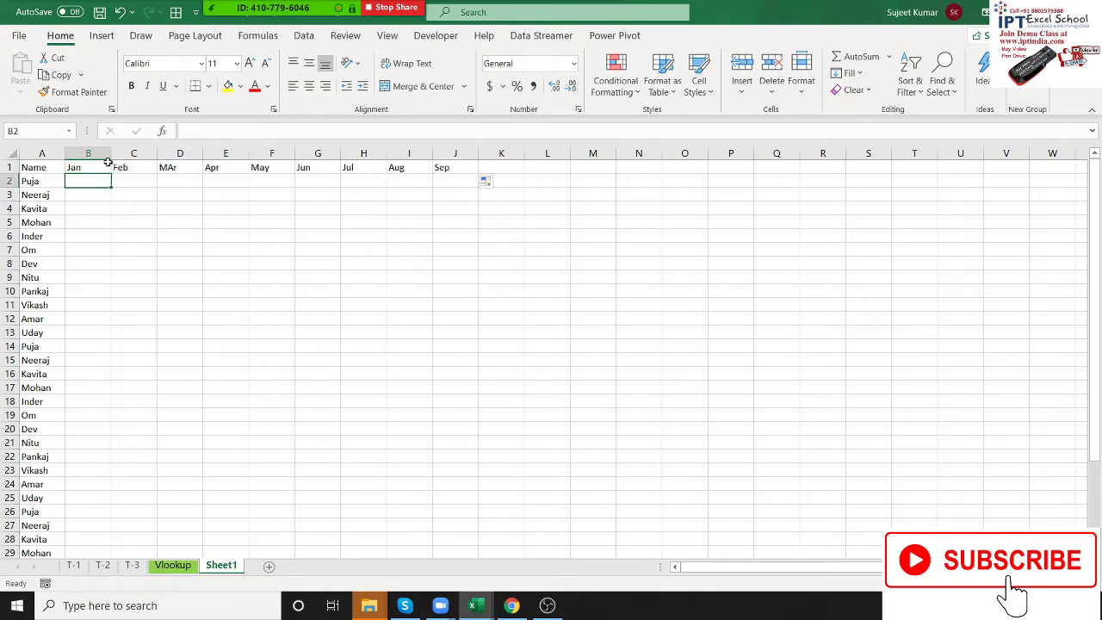
# Step: Fill B2:J36 with =RANDBETWEEN(1,100) formulas
pyautogui.write('=ra')
pyautogui.press('Down')
pyautogui.press('Down')
pyautogui.press('Down')
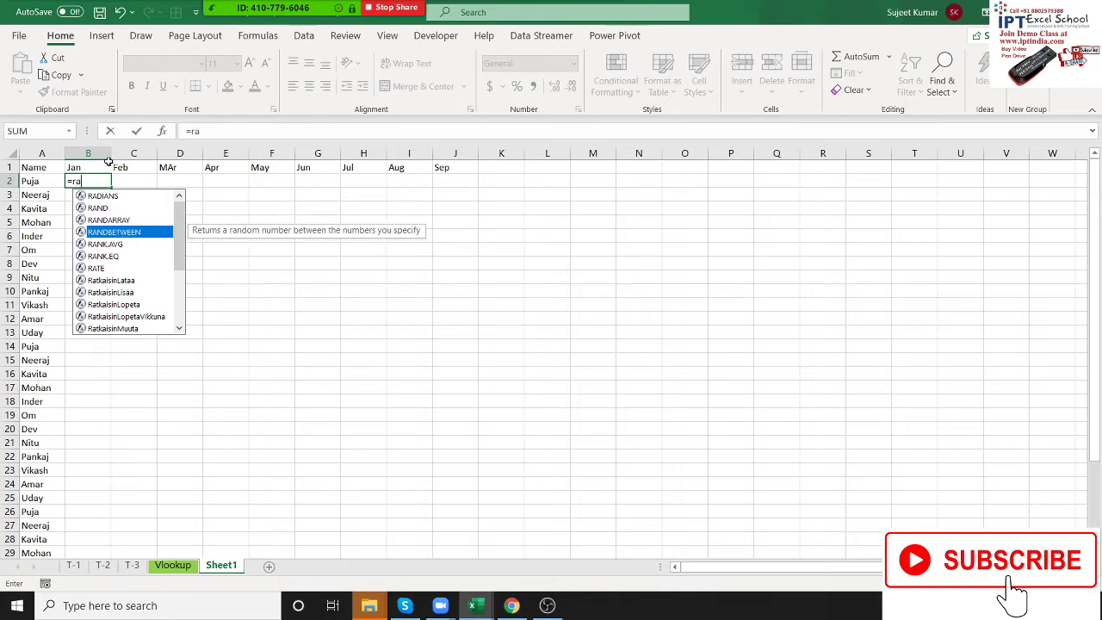
pyautogui.press('Tab')
pyautogui.write('1,100')
pyautogui.press('Return')
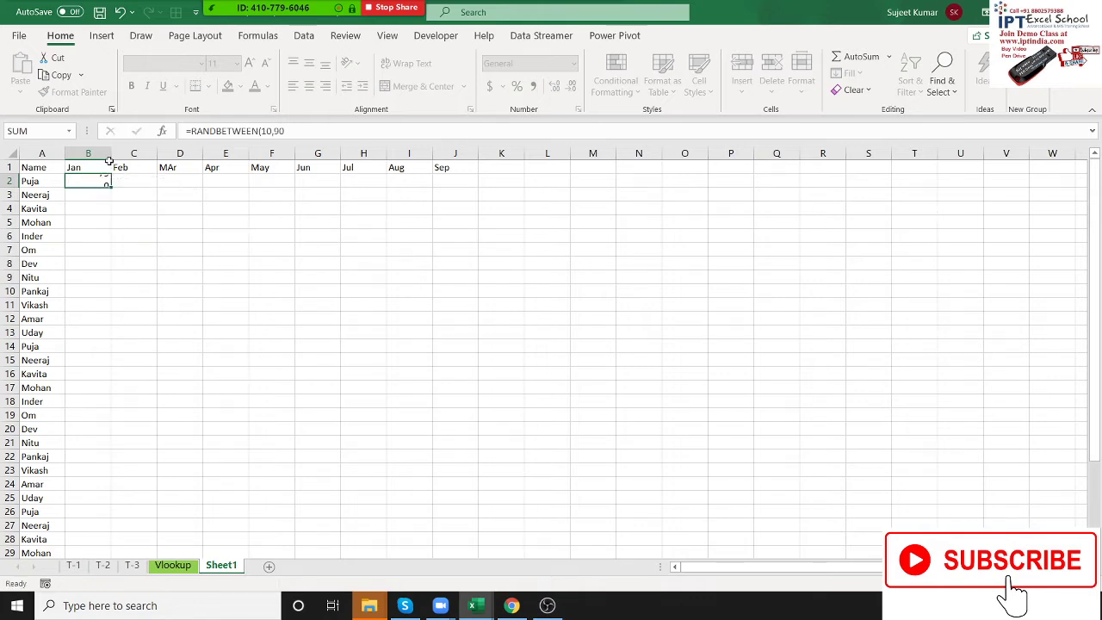
pyautogui.hotkey('ctrl', 'Down')
pyautogui.press('Right')
pyautogui.hotkey('ctrl', 'shift', 'Up')
pyautogui.hotkey('shift', 'Right')
pyautogui.hotkey('shift', 'Right')
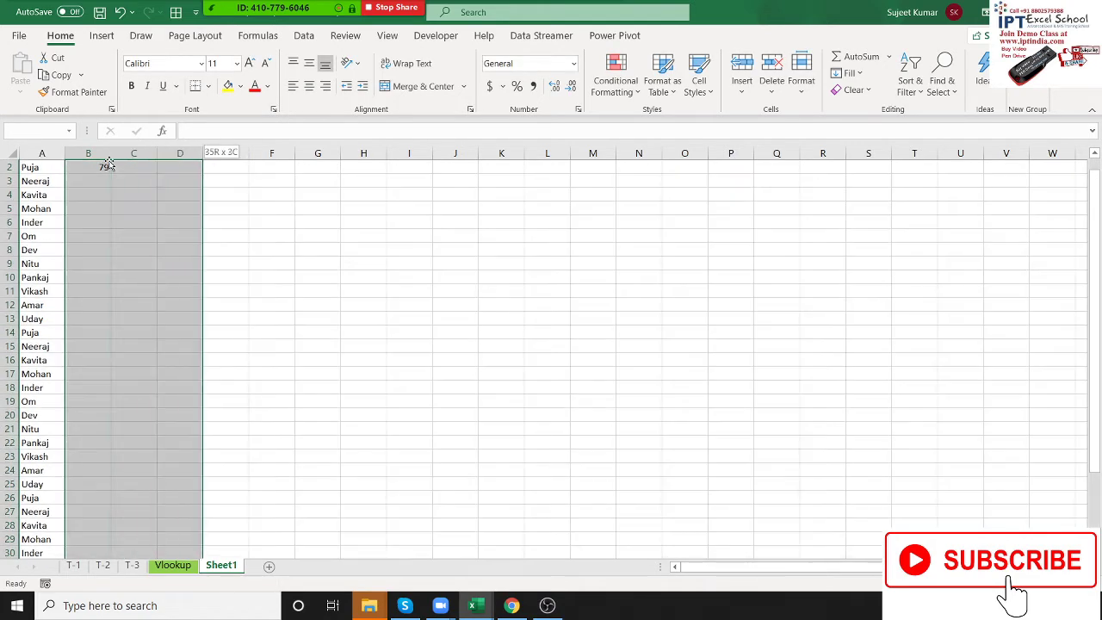
pyautogui.hotkey('shift', 'Right')
pyautogui.hotkey('shift', 'Right')
pyautogui.hotkey('shift', 'Right')
pyautogui.hotkey('ctrl', 'r')
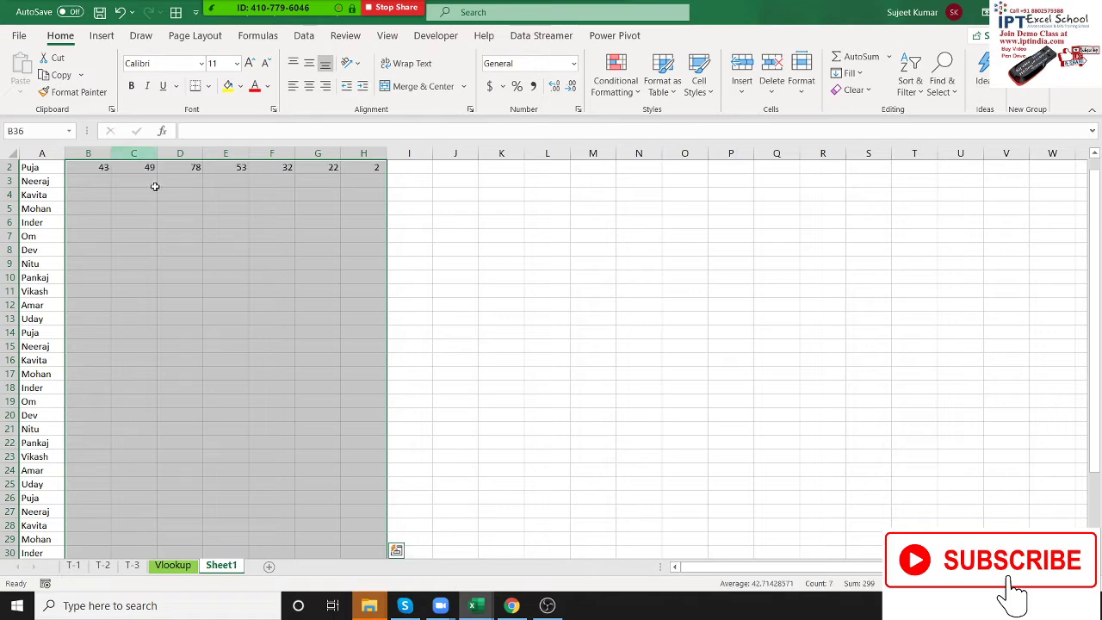
pyautogui.scroll(1, 154, 184)
pyautogui.hotkey('shift', 'Right')
pyautogui.hotkey('shift', 'Right')
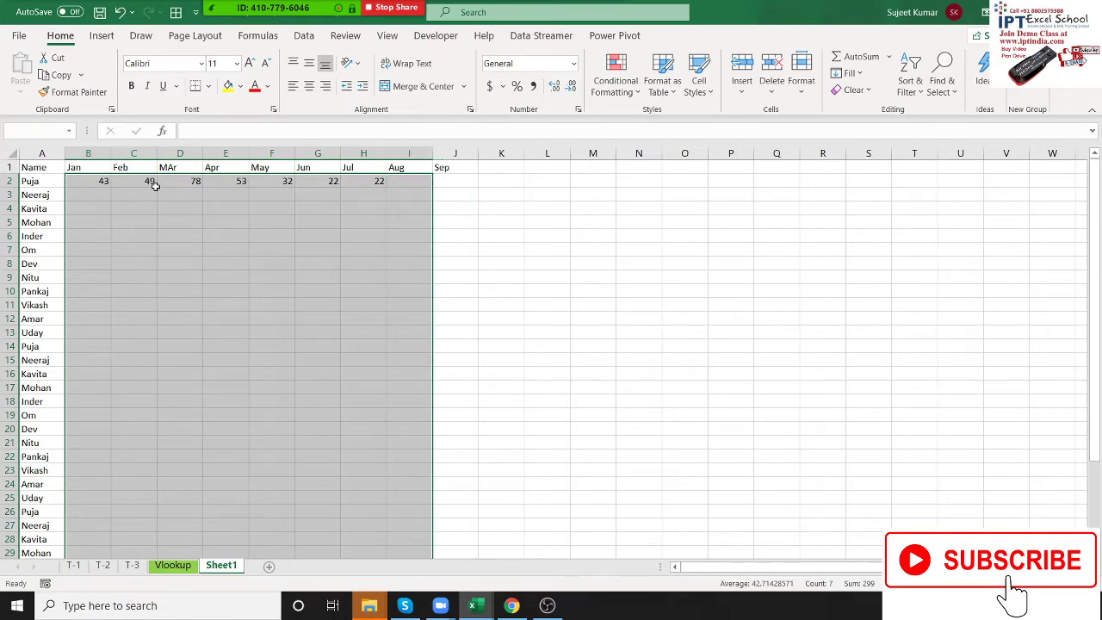
pyautogui.hotkey('shift', 'Left')
pyautogui.hotkey('shift', 'Right')
pyautogui.hotkey('ctrl', 'r')
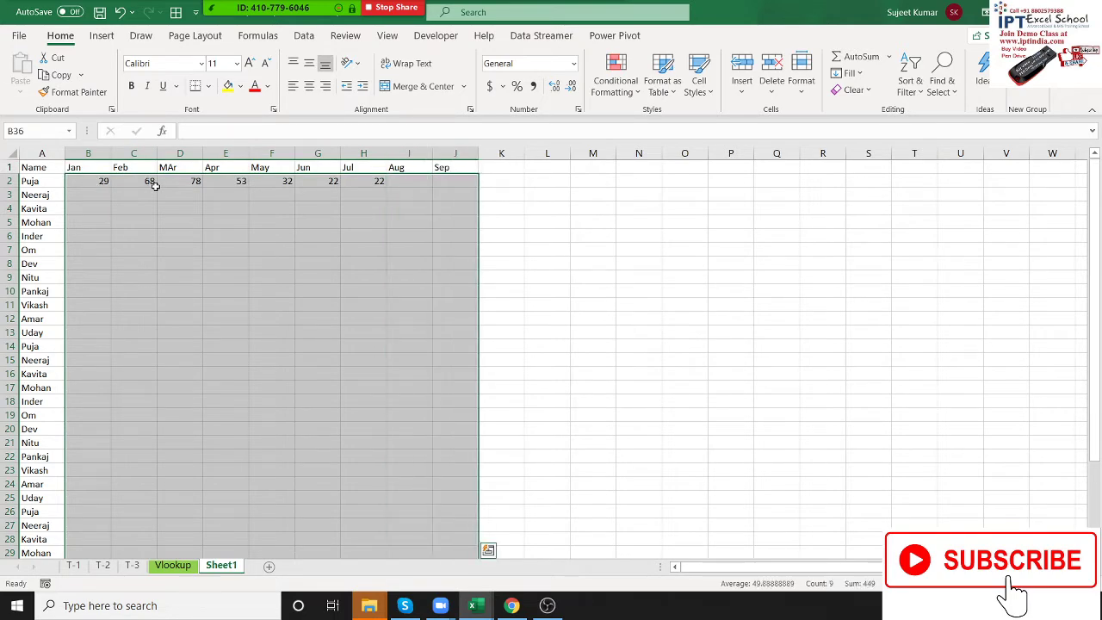
pyautogui.hotkey('ctrl', 'd')
# Step: Paste B2:J36 back over itself as fixed values
pyautogui.hotkey('ctrl', 'c')
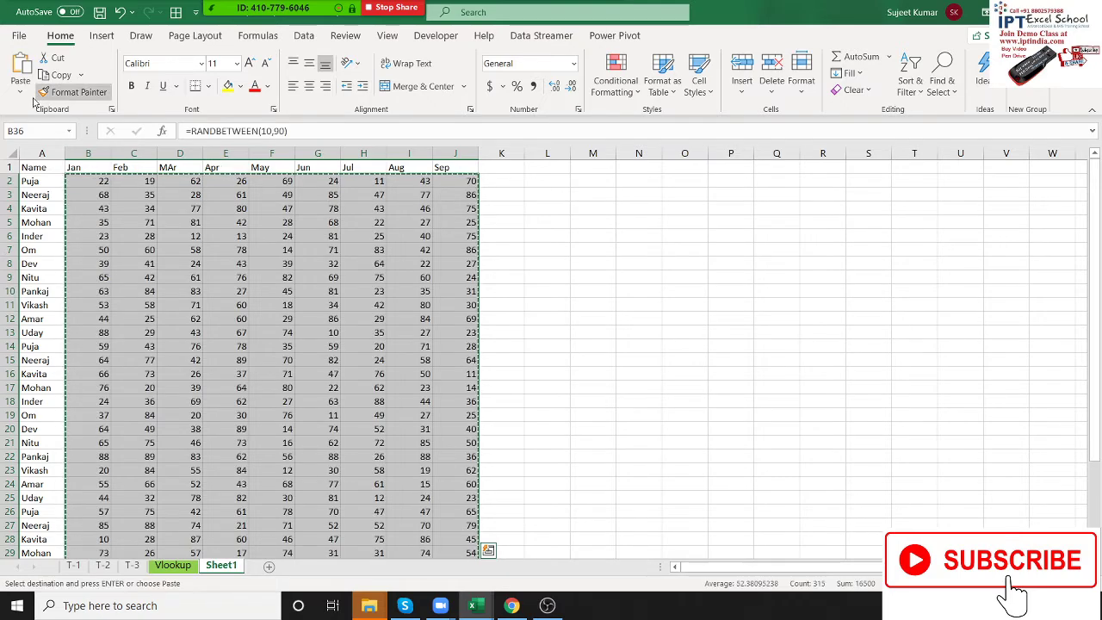
pyautogui.click(20, 91)
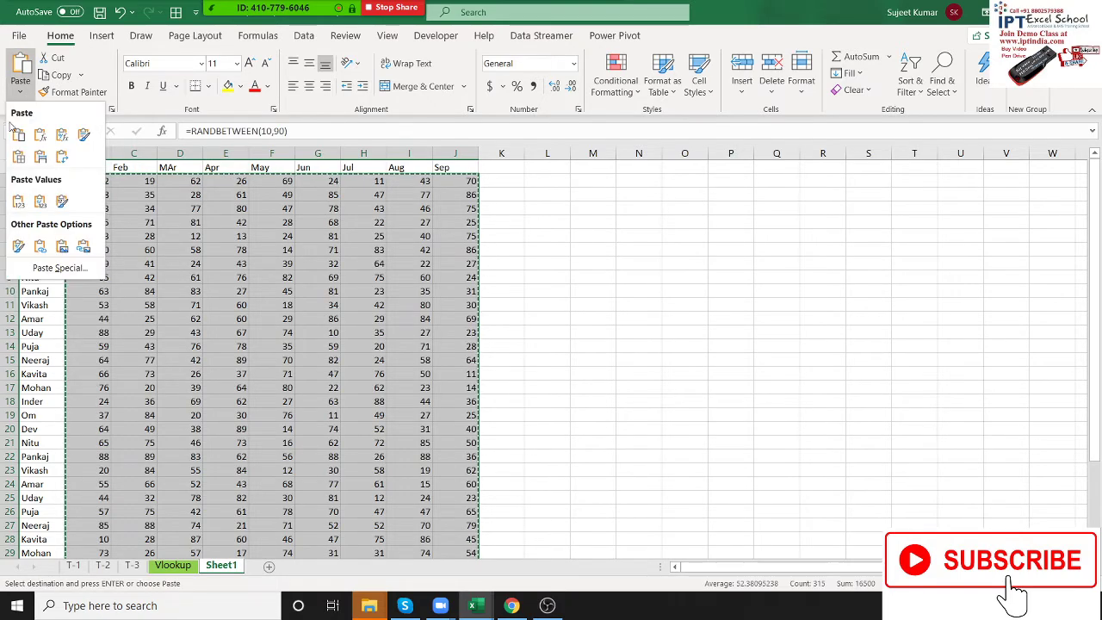
pyautogui.click(18, 200)
pyautogui.scroll(-7, 76, 208)
pyautogui.click(271, 223)
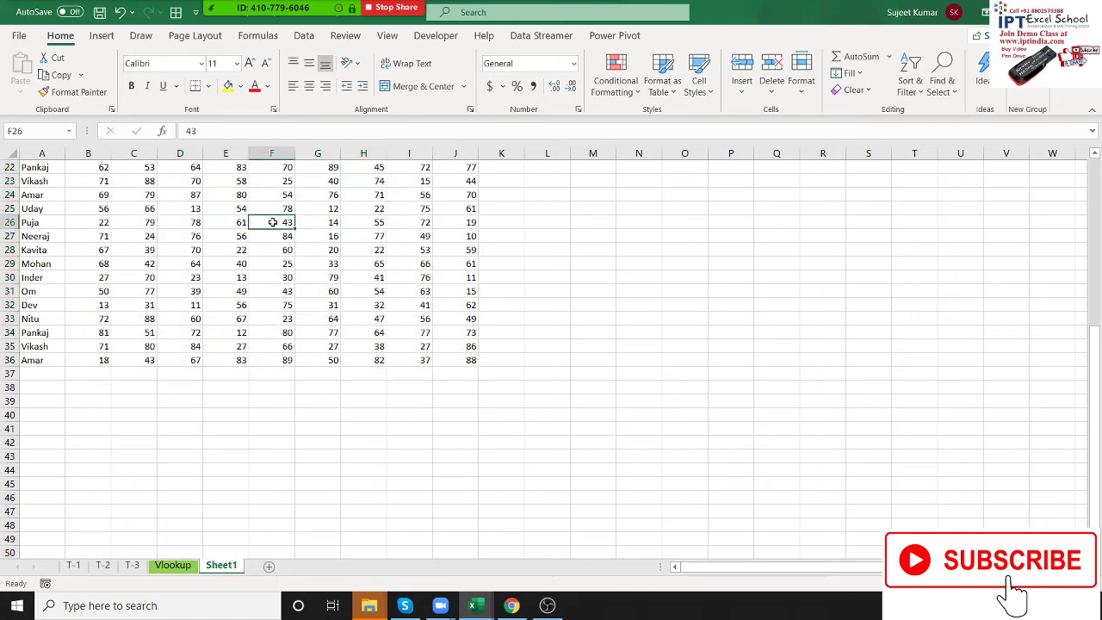
# Step: Type the first sample name from column A into M2
pyautogui.press('Escape')
pyautogui.hotkey('ctrl', 'Up')
pyautogui.press('Right')
pyautogui.press('Right')
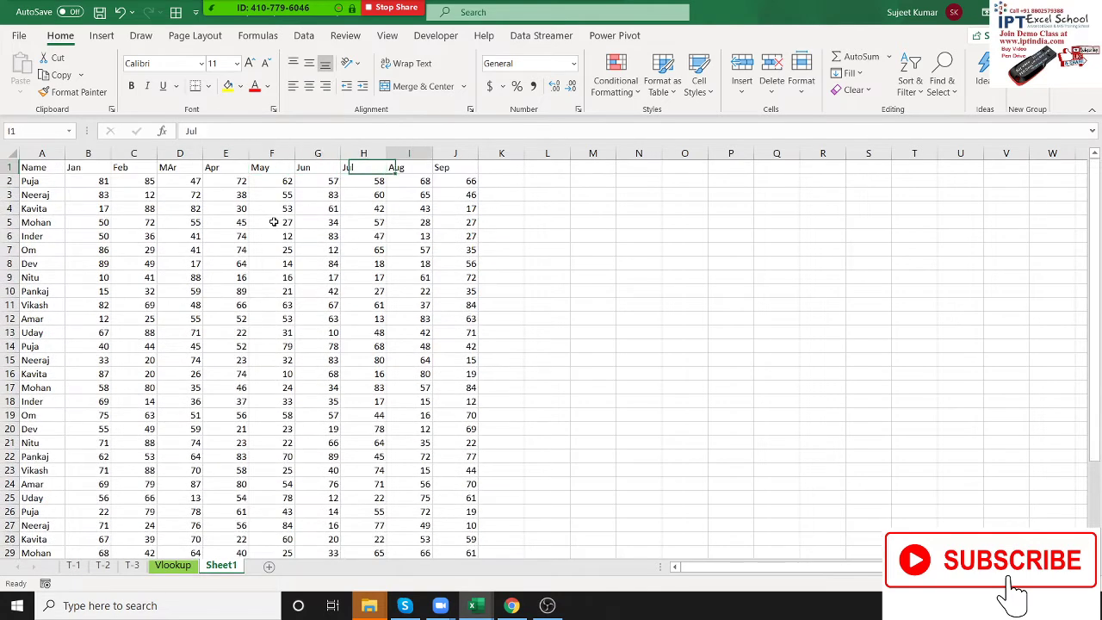
pyautogui.press('Right')
pyautogui.press('Right')
pyautogui.press('Right')
pyautogui.press('Down')
pyautogui.press('Right')
pyautogui.write('Puja')
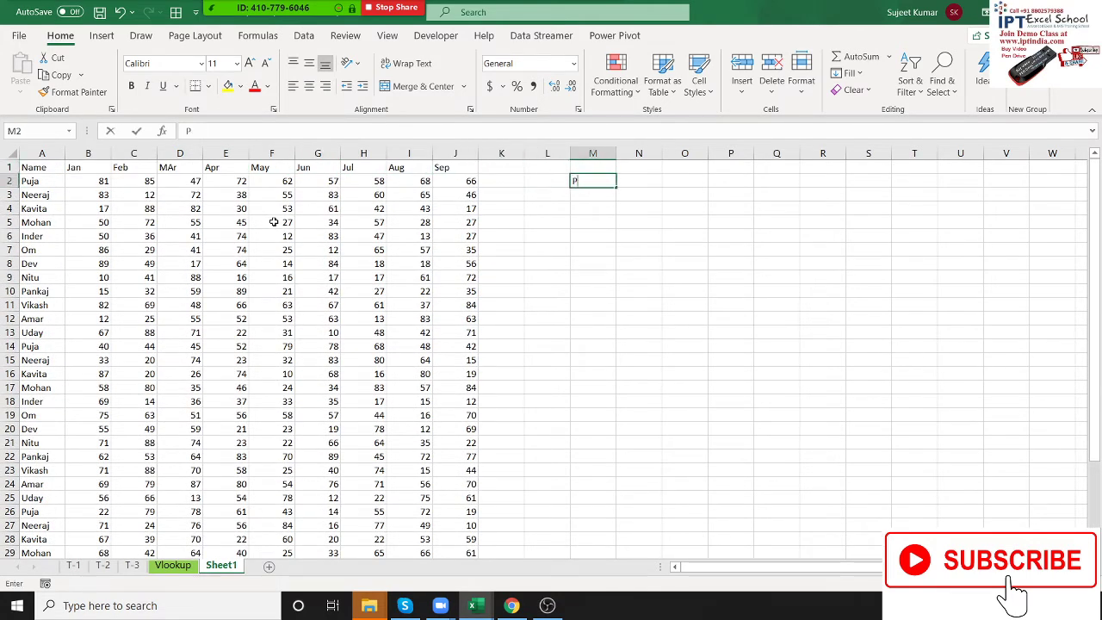
pyautogui.press('Return')
# Step: Enter =VLOOKUP(M2,A:J,2,0) in N2, returning the Jan value 81
pyautogui.press('Up')
pyautogui.press('Right')
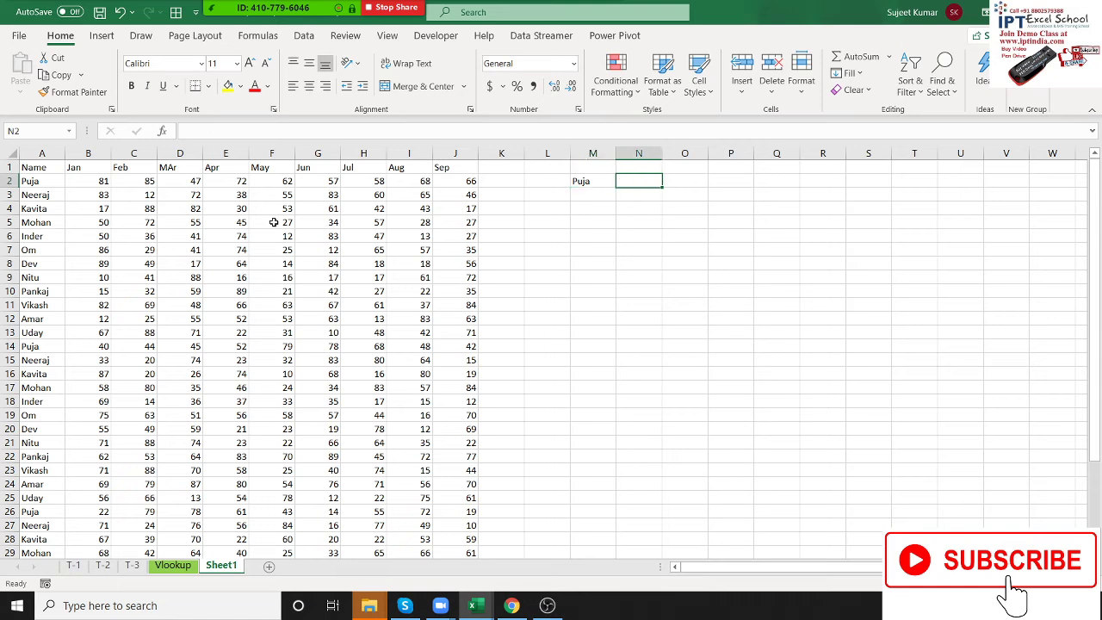
pyautogui.write('=VLOOKUP(')
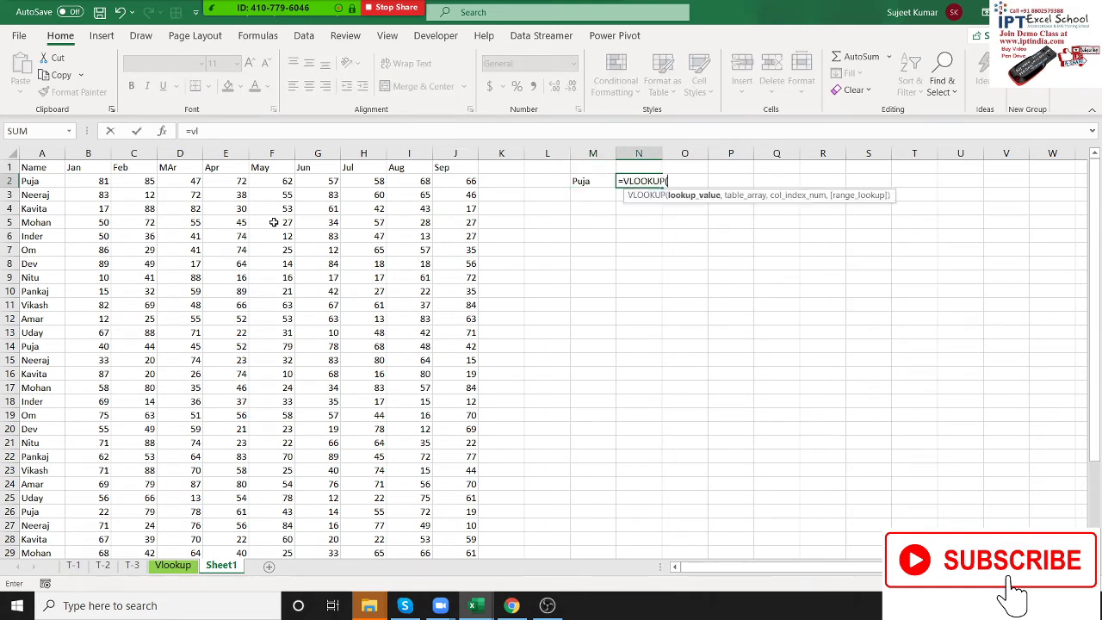
pyautogui.press('Left')
pyautogui.write(',')
pyautogui.press('Left')
pyautogui.press('Left')
pyautogui.press('Left')
pyautogui.press('Left')
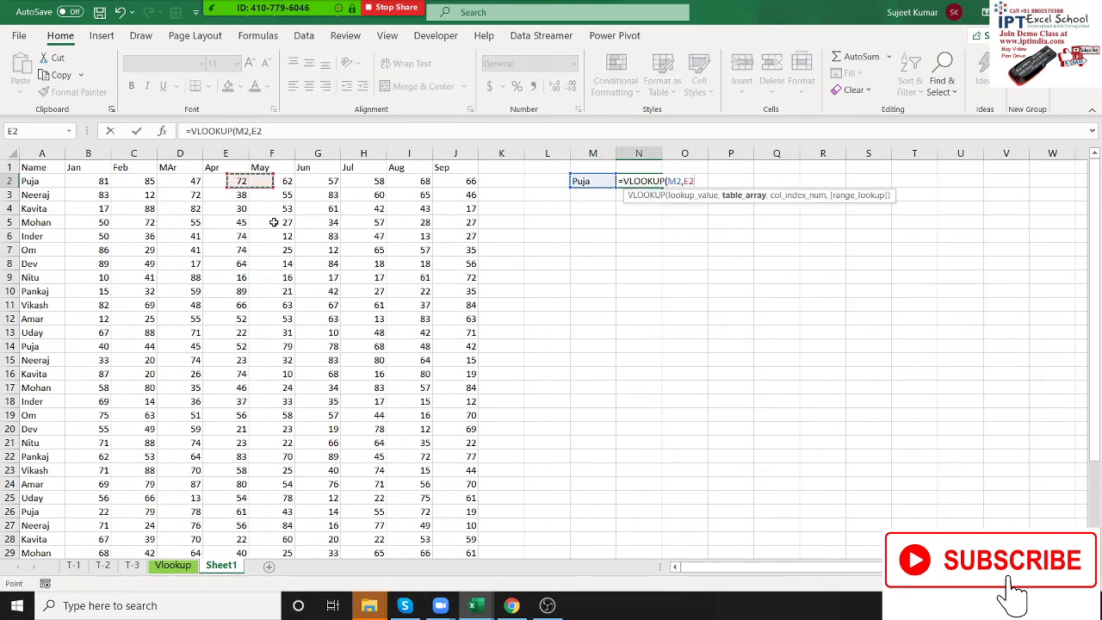
pyautogui.press('Left')
pyautogui.press('Left')
pyautogui.press('Left')
pyautogui.hotkey('ctrl', 'space')
pyautogui.hotkey('shift', 'Right')
pyautogui.hotkey('shift', 'Right')
pyautogui.hotkey('shift', 'Right')
pyautogui.hotkey('shift', 'Right')
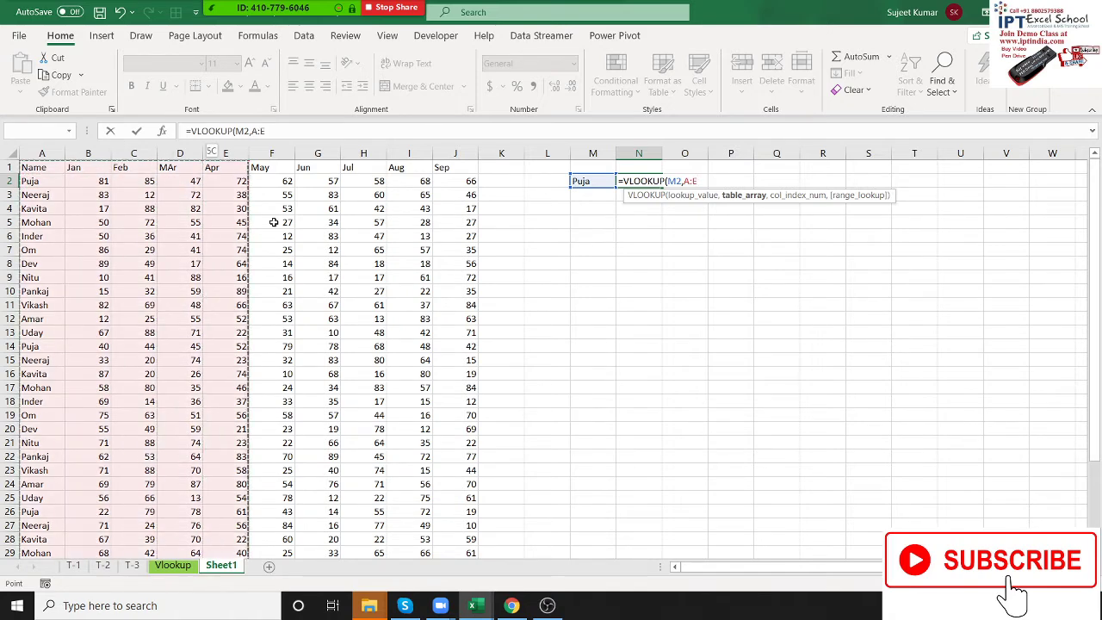
pyautogui.hotkey('shift', 'Right')
pyautogui.hotkey('shift', 'Right')
pyautogui.hotkey('shift', 'Right')
pyautogui.hotkey('shift', 'Right')
pyautogui.hotkey('shift', 'Right')
pyautogui.hotkey('shift', 'Right')
pyautogui.hotkey('shift', 'Left')
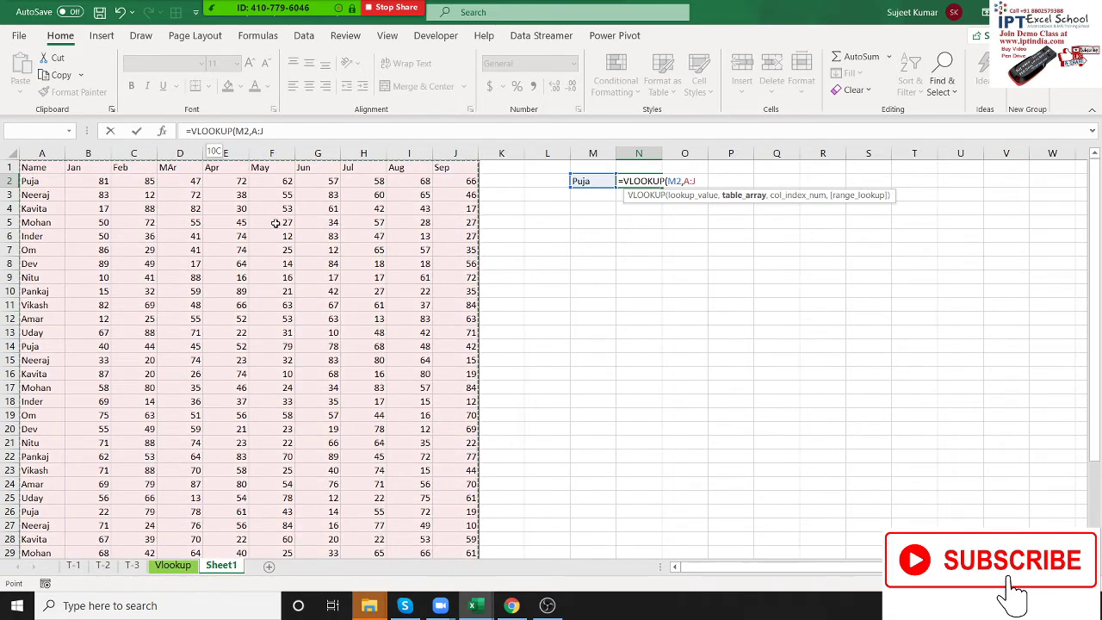
pyautogui.write(',')
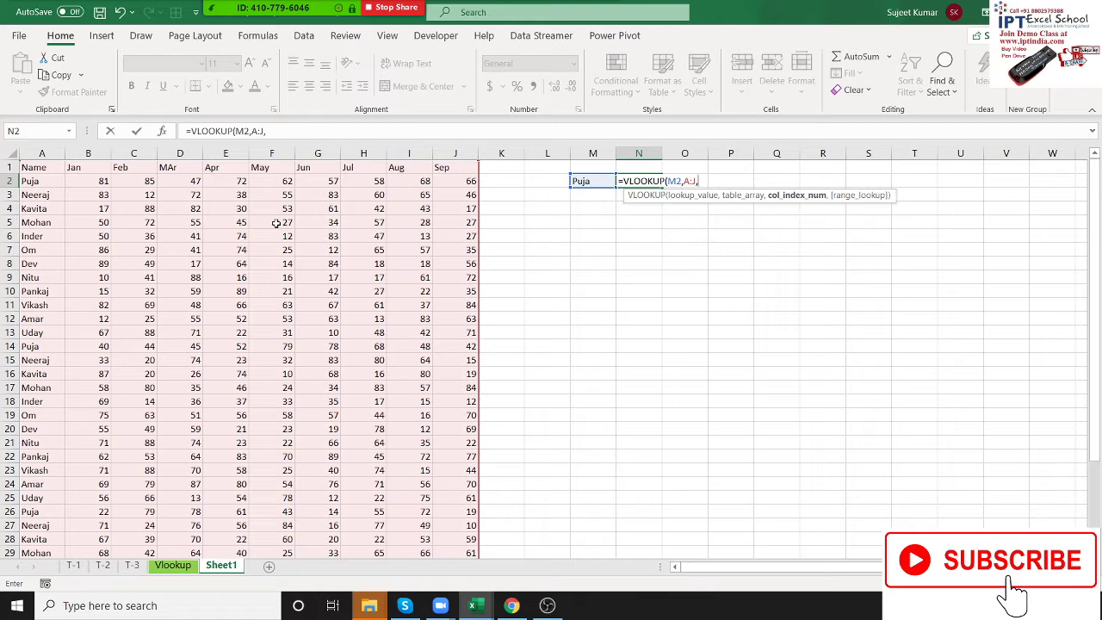
pyautogui.write('2,0')
pyautogui.press('Return')
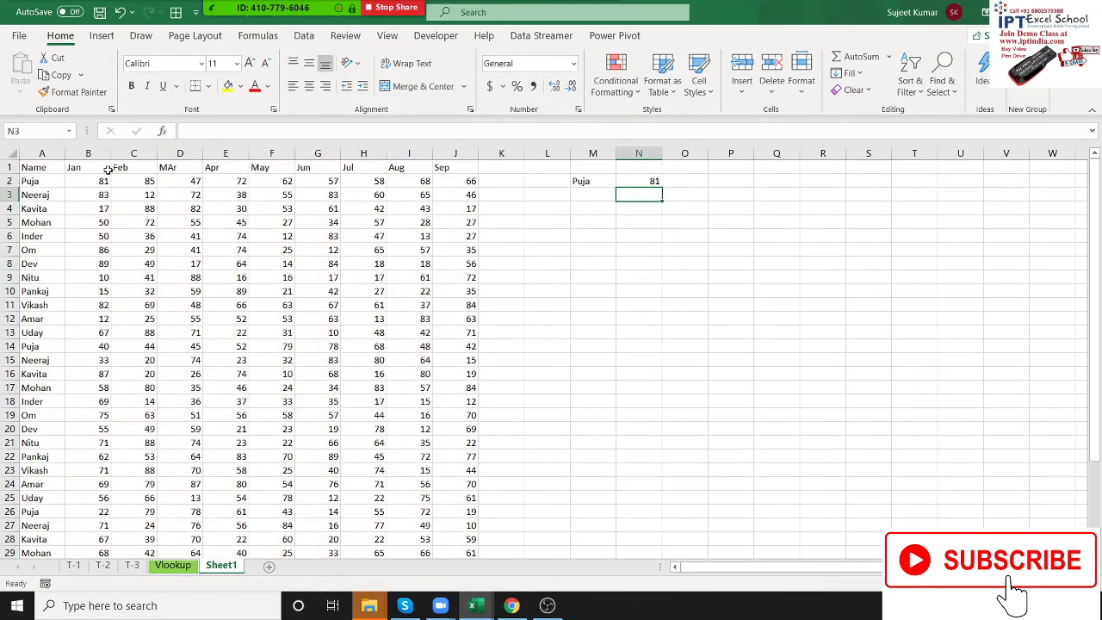
pyautogui.click(103, 179)
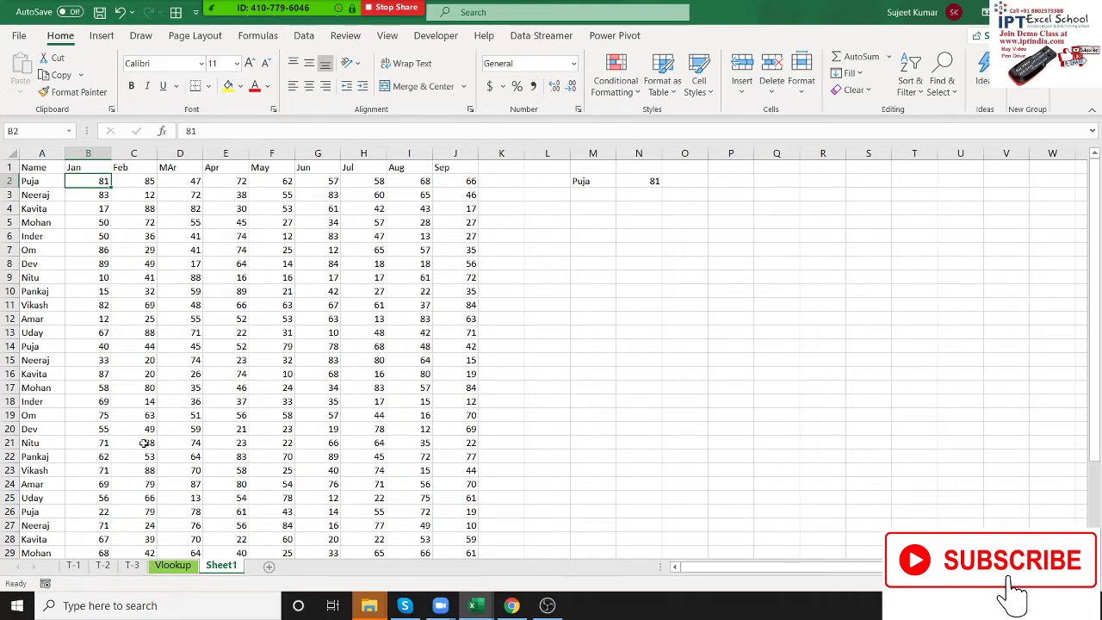
pyautogui.click(635, 201)
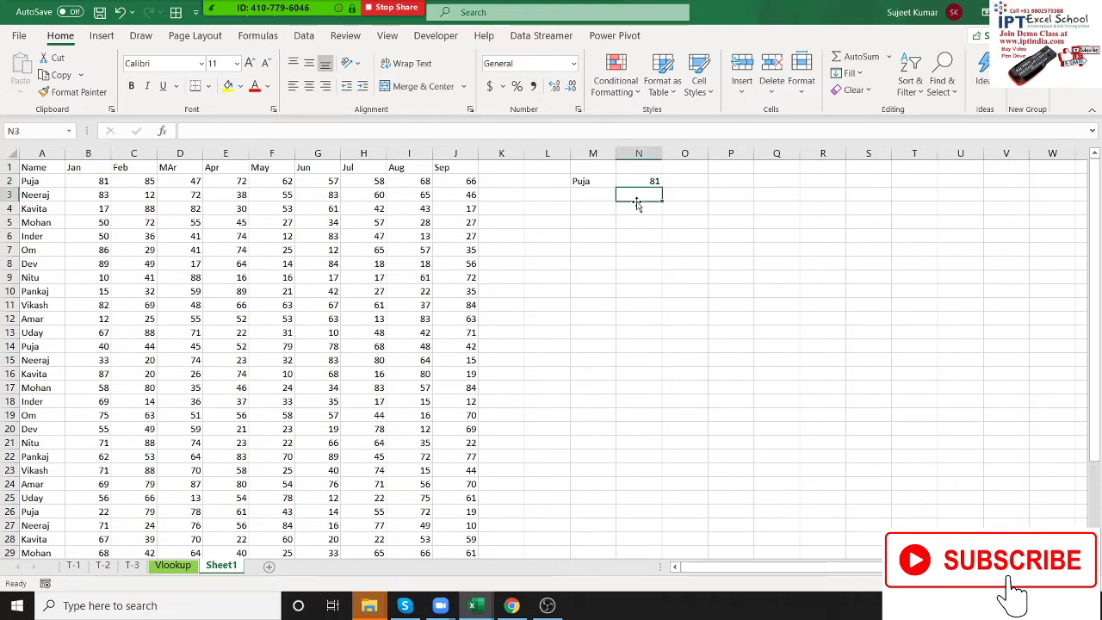
# Step: Start a TEXTJOIN formula in N3 with a comma delimiter and a nested IF
pyautogui.write('=te')
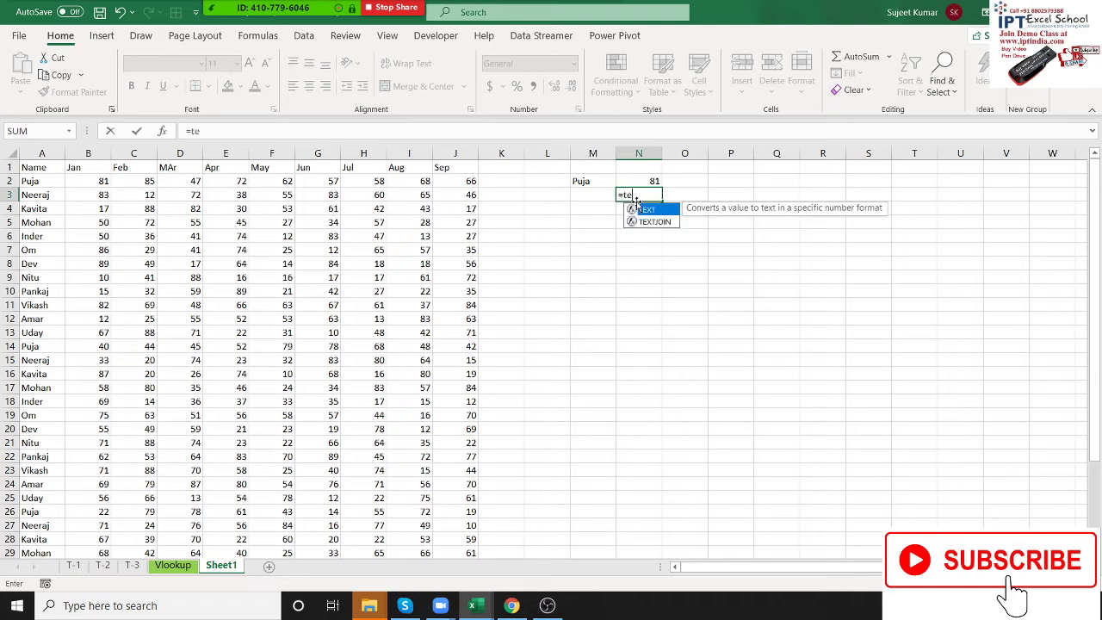
pyautogui.press('Down')
pyautogui.press('Tab')
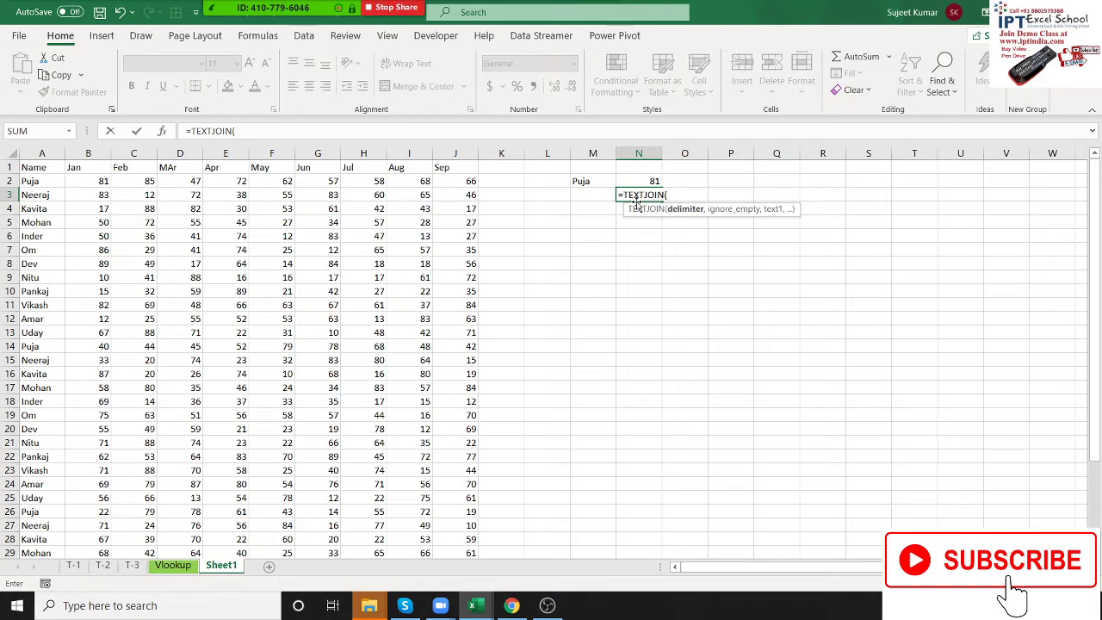
pyautogui.write(',"')
pyautogui.write(',')
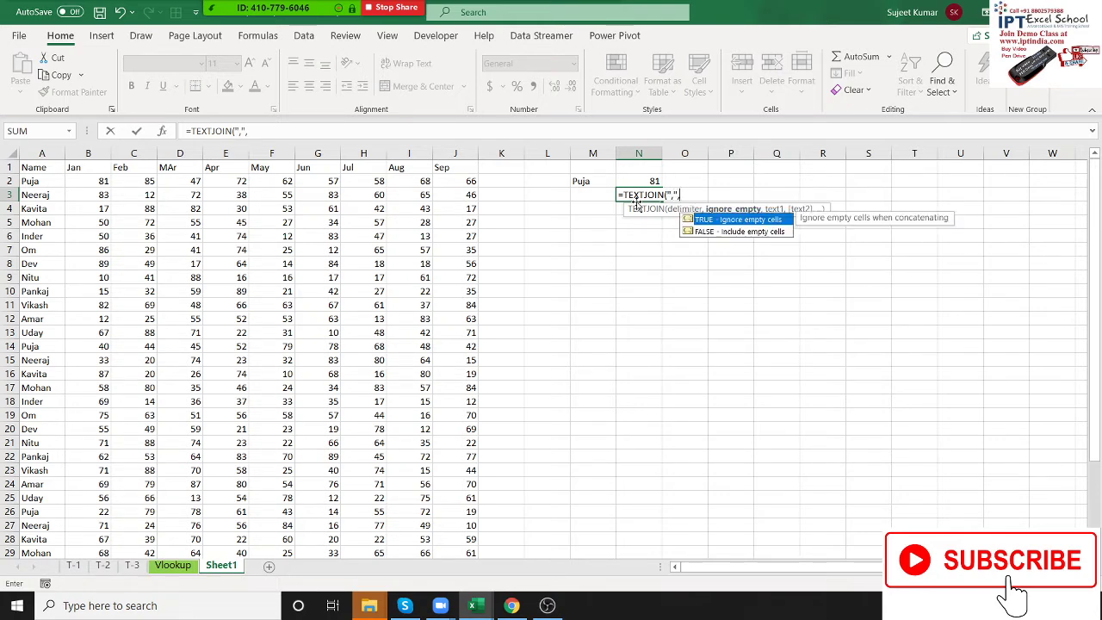
pyautogui.write(',')
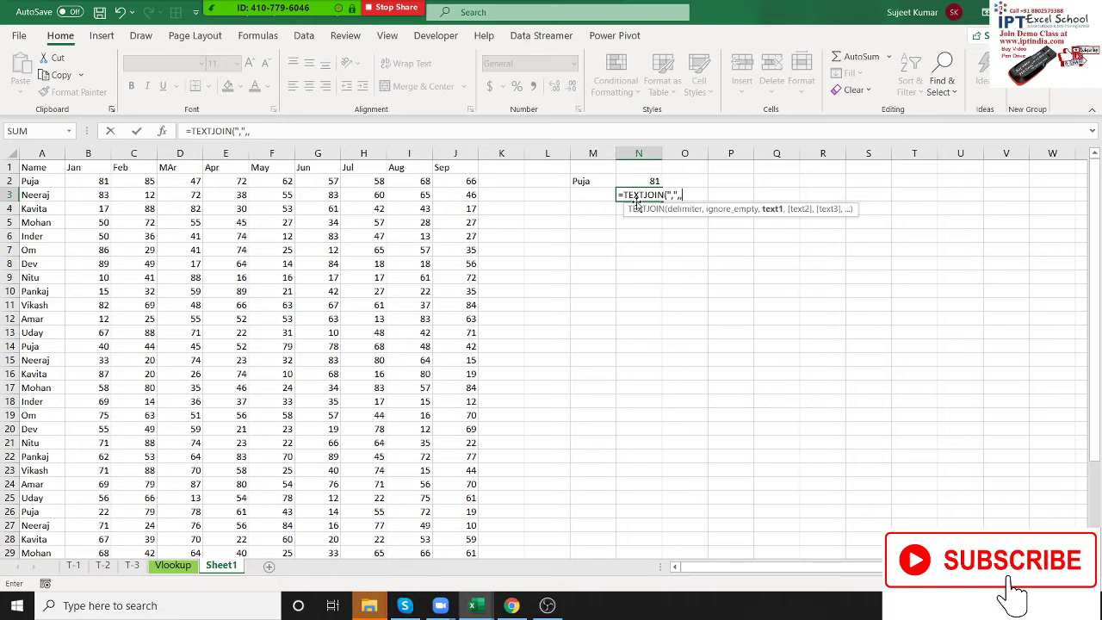
pyautogui.write('vl')
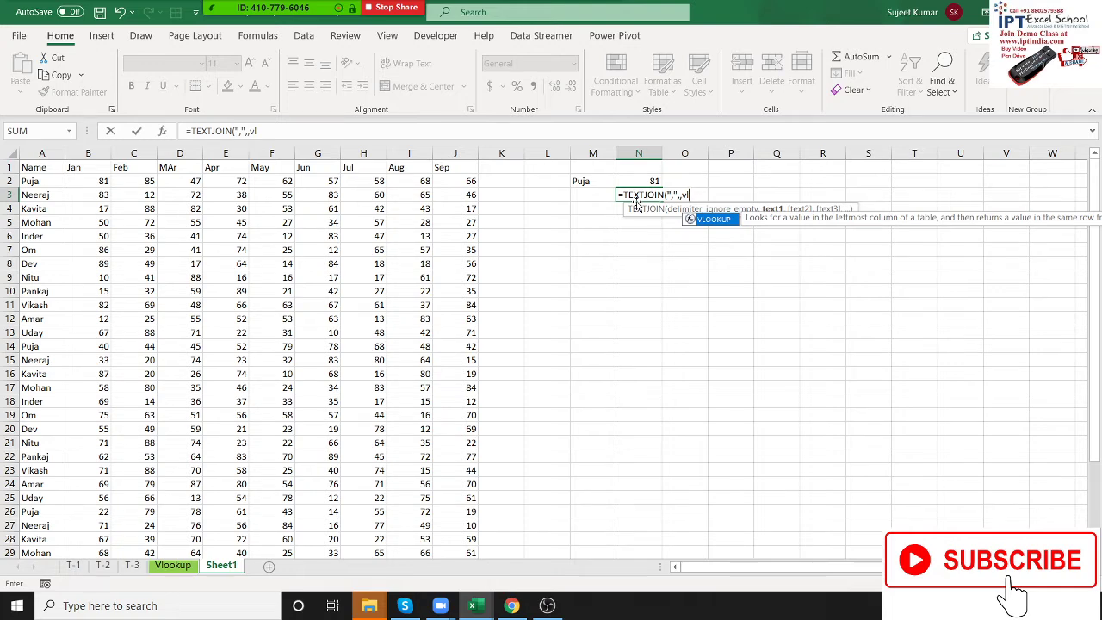
pyautogui.press('BackSpace')
pyautogui.press('BackSpace')
pyautogui.write('if')
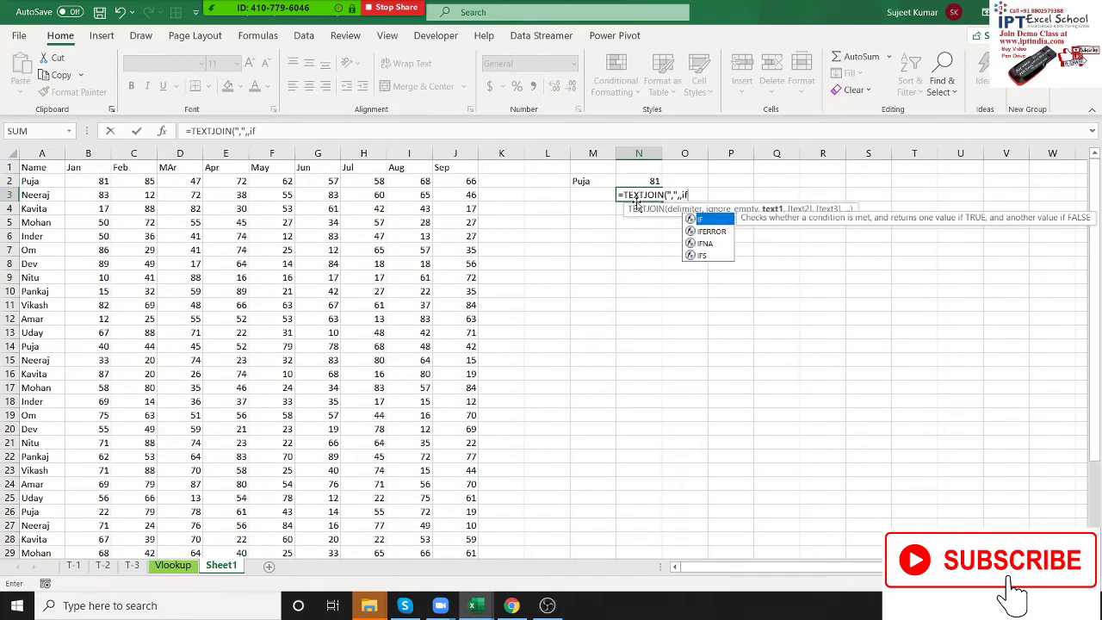
pyautogui.press('Tab')
# Step: Make the IF compare A2:A36 with M2 and return B2:B36, then enter the formula
pyautogui.click(45, 183)
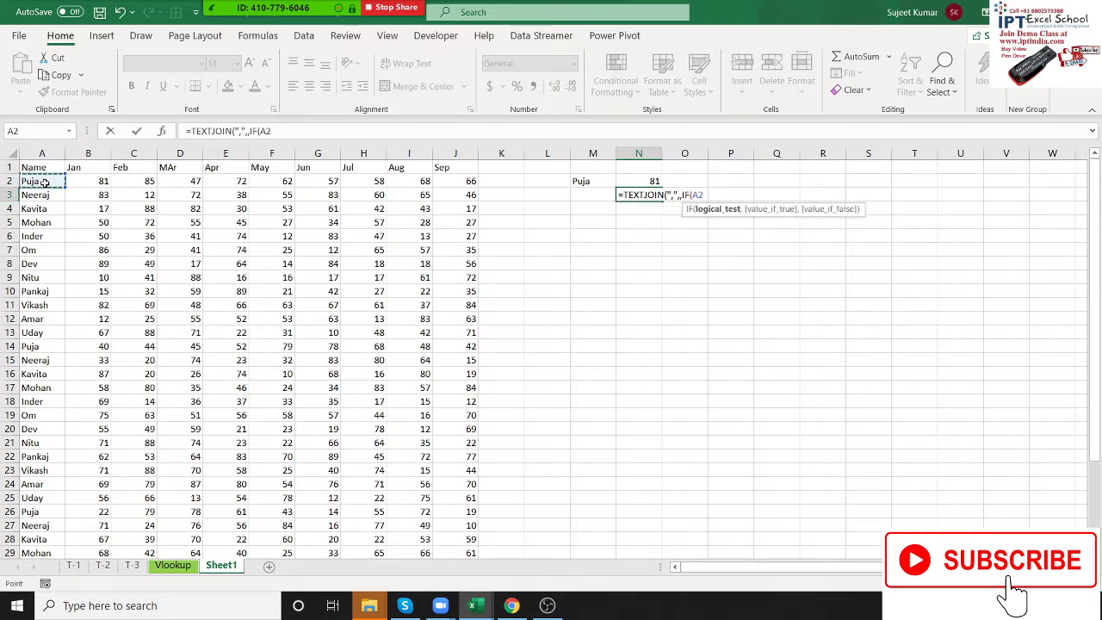
pyautogui.hotkey('ctrl', 'shift', 'Down')
pyautogui.write(':A36=')
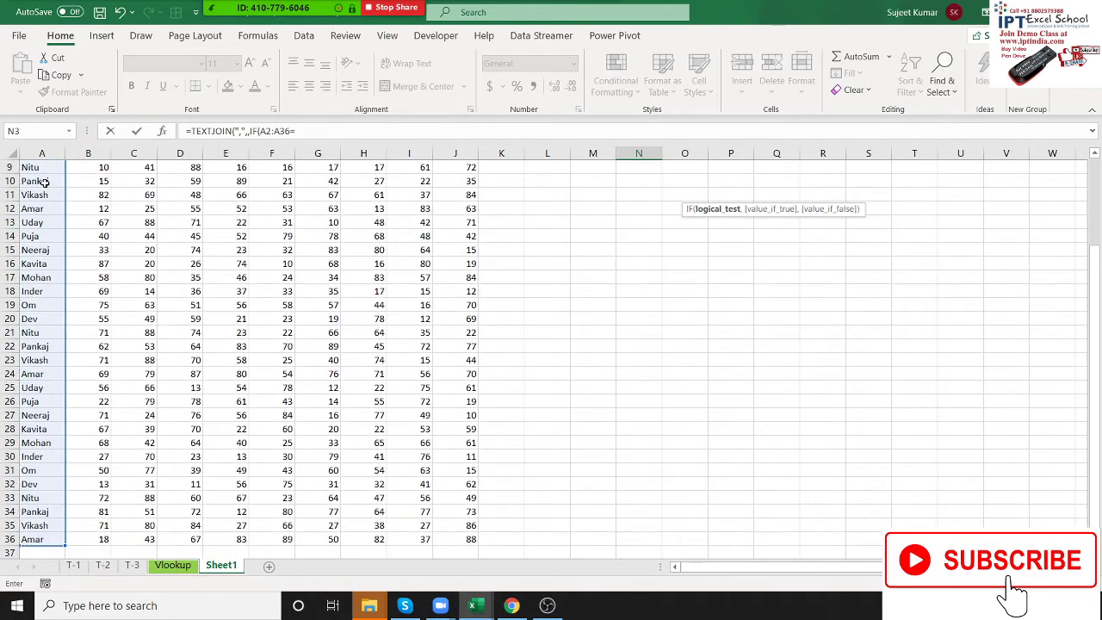
pyautogui.scroll(3, 44, 183)
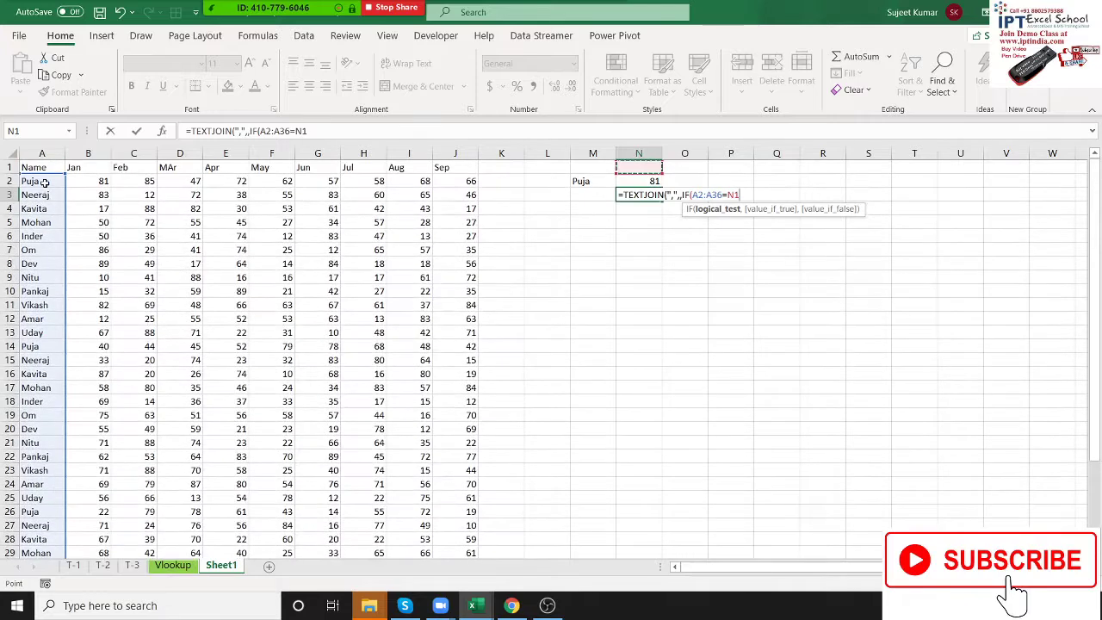
pyautogui.press('Up')
pyautogui.press('Left')
pyautogui.write(',')
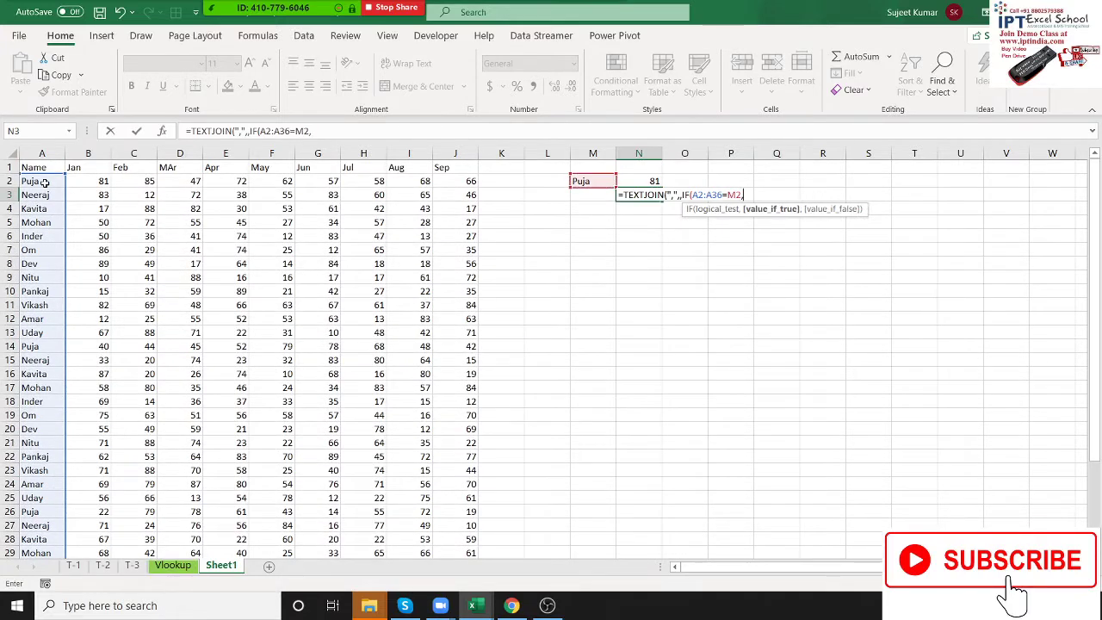
pyautogui.click(77, 181)
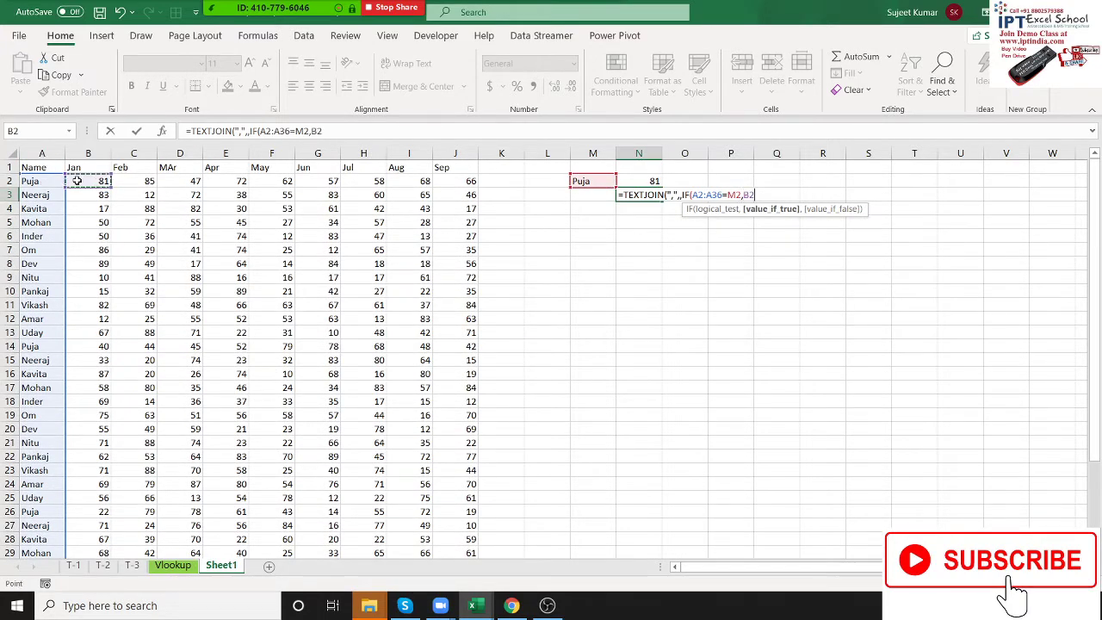
pyautogui.hotkey('ctrl', 'shift', 'Down')
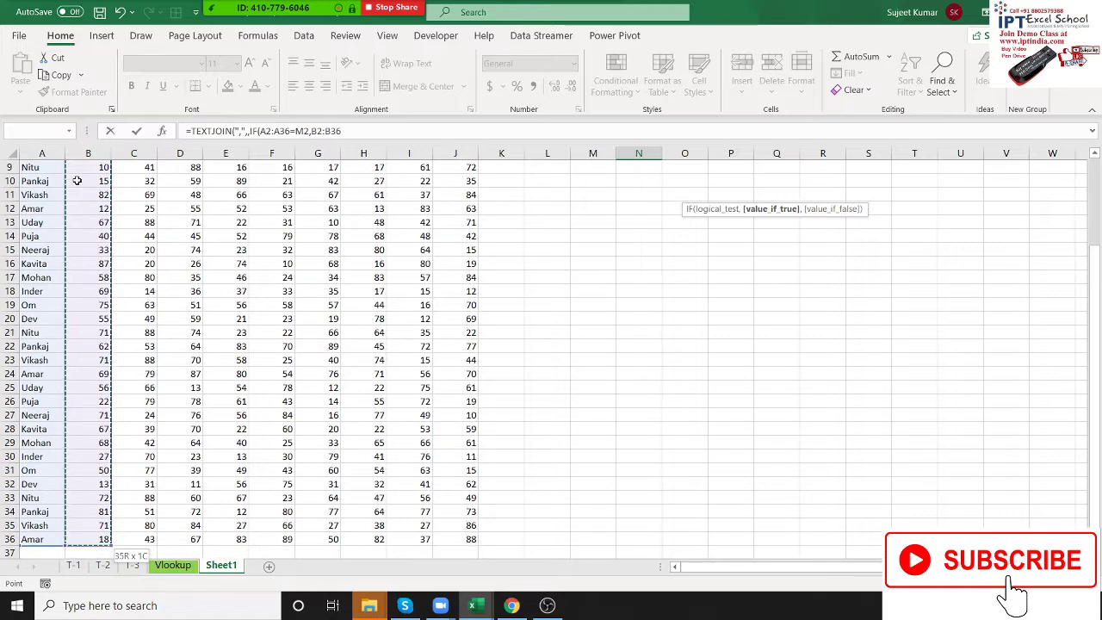
pyautogui.write(')')
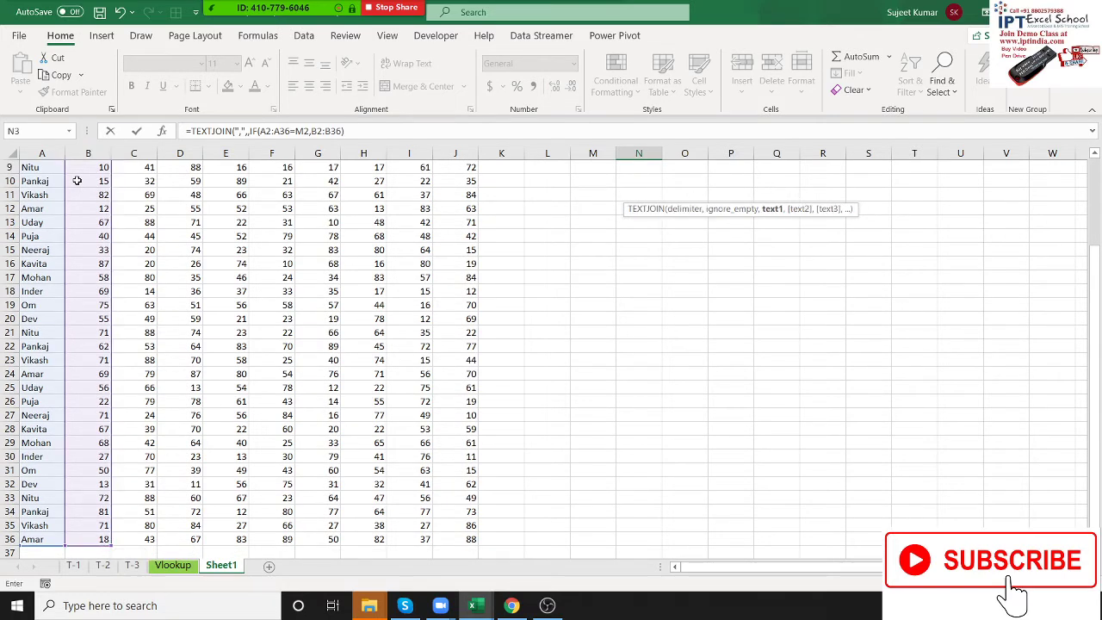
pyautogui.press('Return')
pyautogui.press('Return')
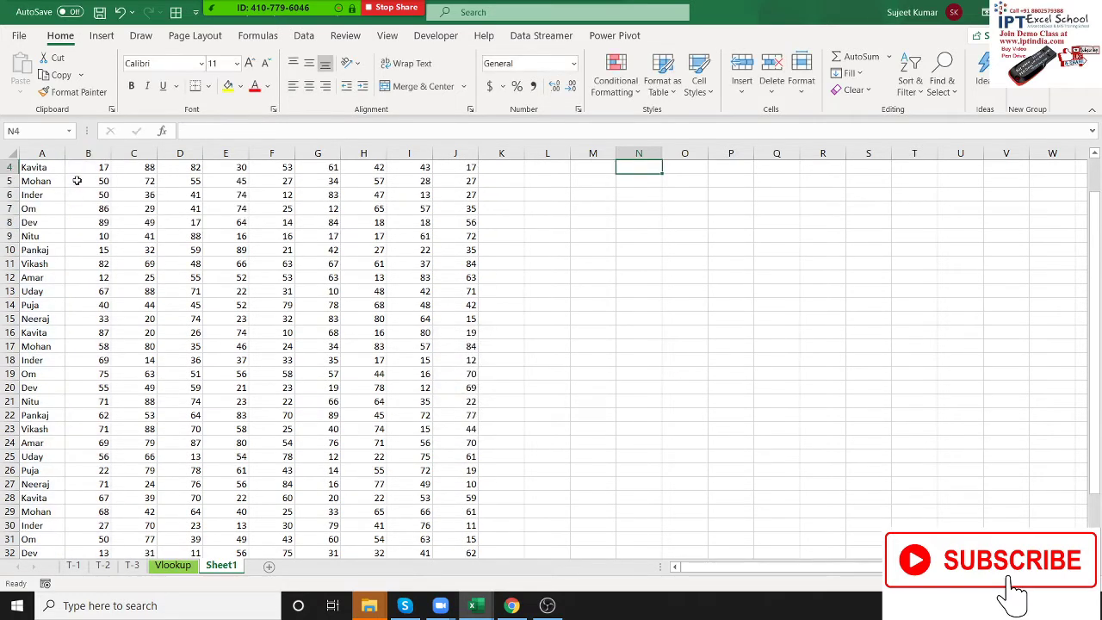
pyautogui.press('Up')
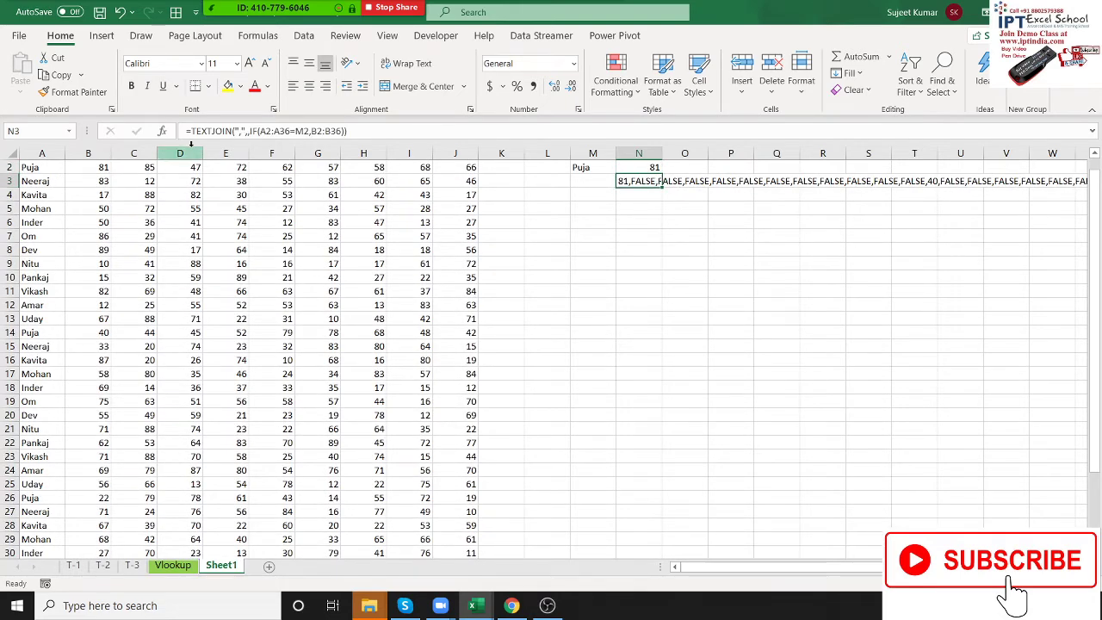
# Step: Add an empty-text "" fallback to N3's IF so it shows only 81,40,22
pyautogui.click(342, 131)
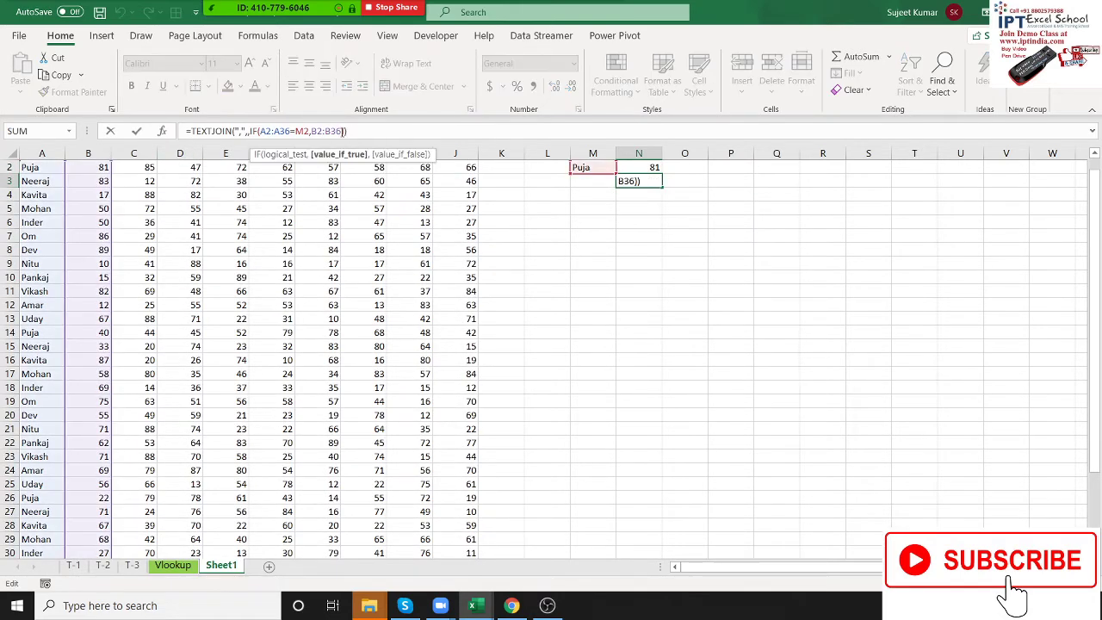
pyautogui.write(',""')
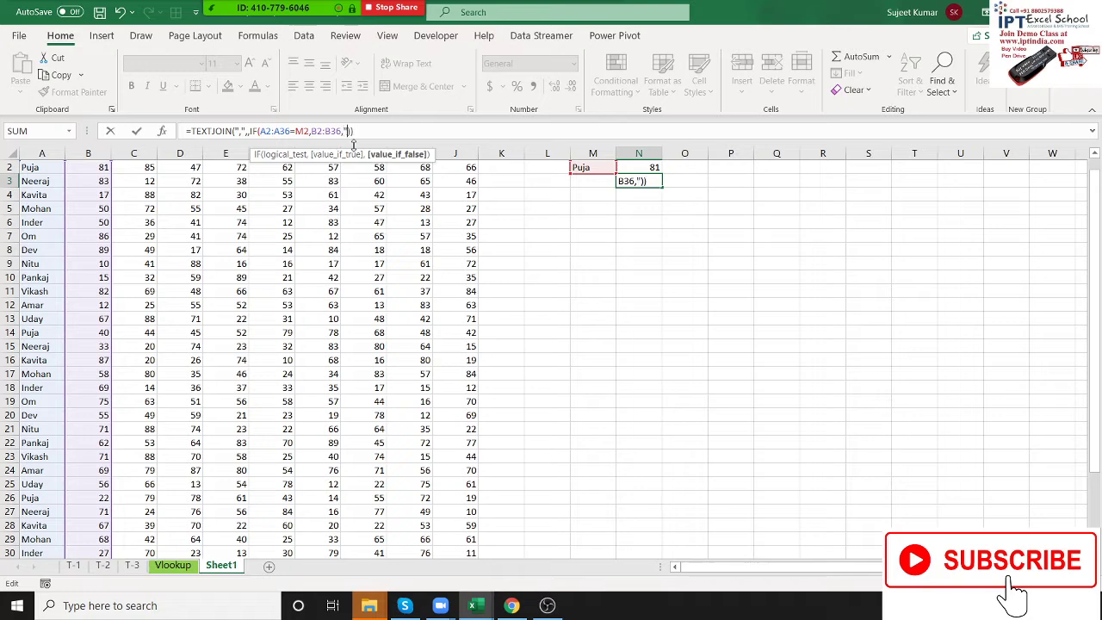
pyautogui.press('Return')
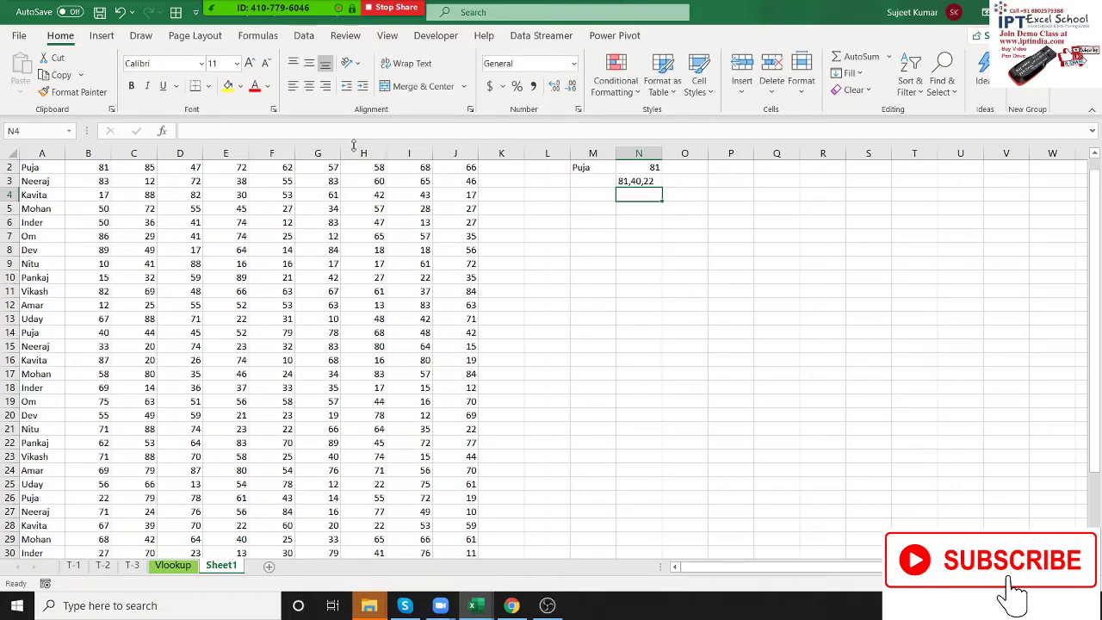
pyautogui.press('Up')
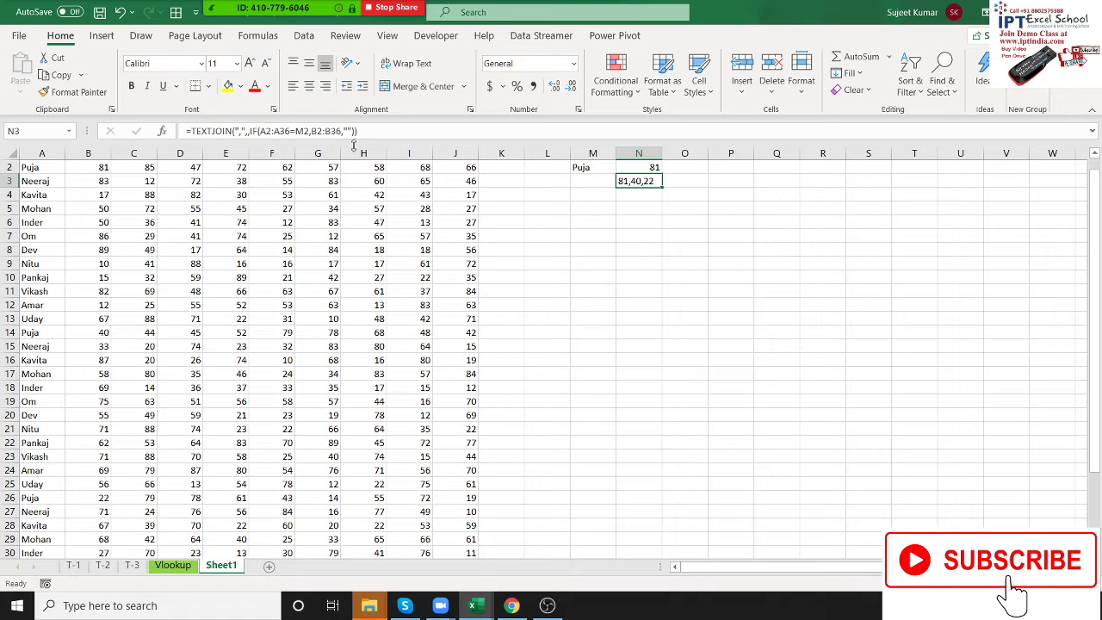
pyautogui.press('F2')
# Step: Enter Puja in M7 and fill the name series down to M17
pyautogui.click(259, 36)
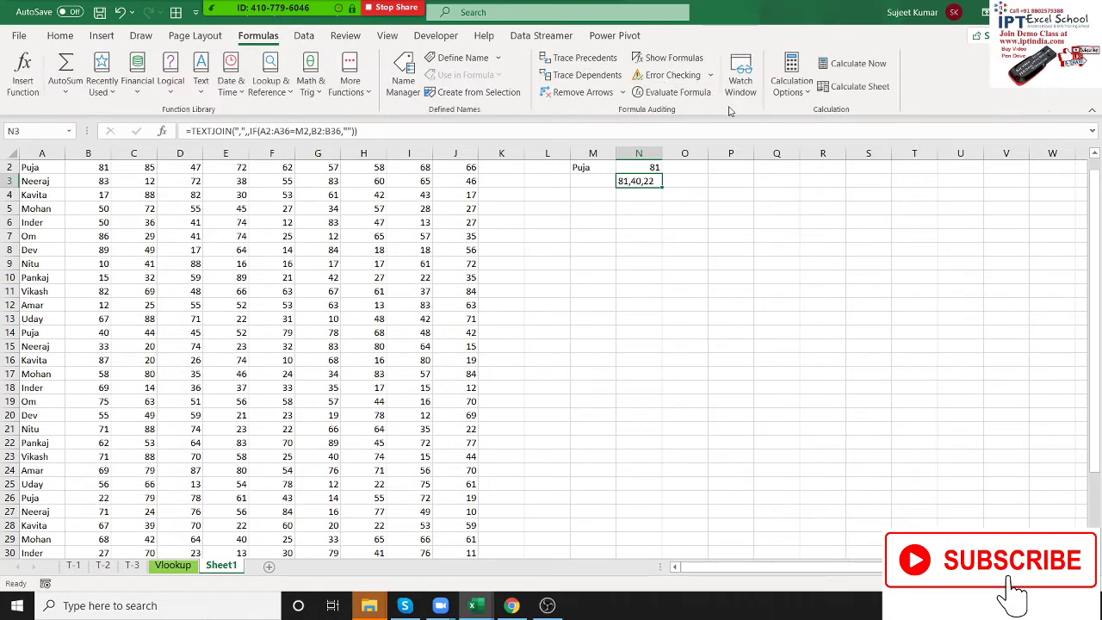
pyautogui.click(600, 233)
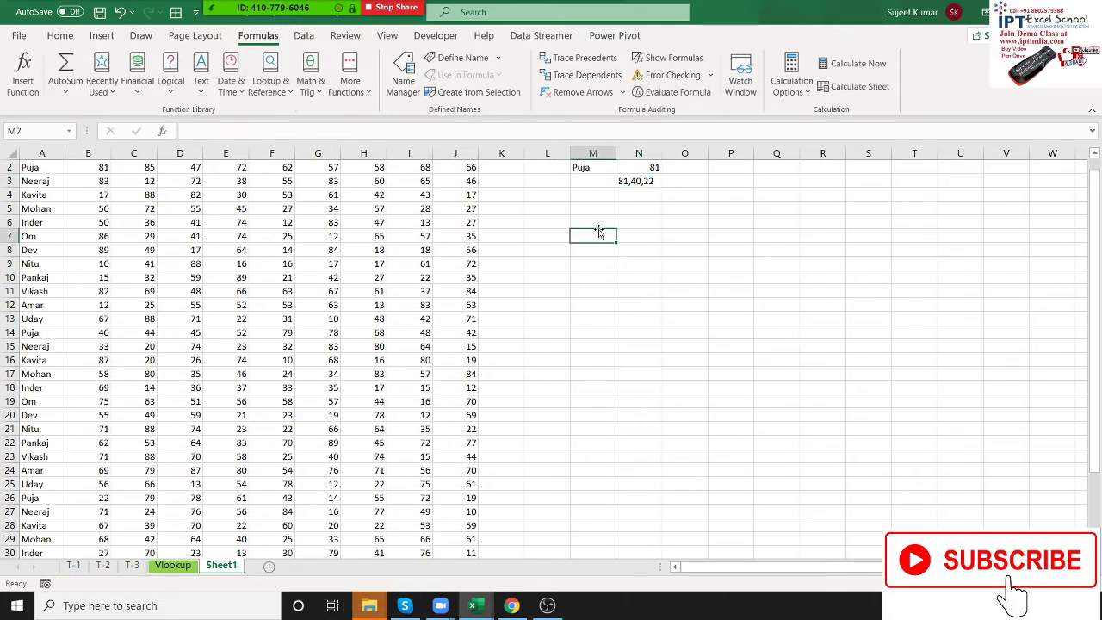
pyautogui.write('Puja')
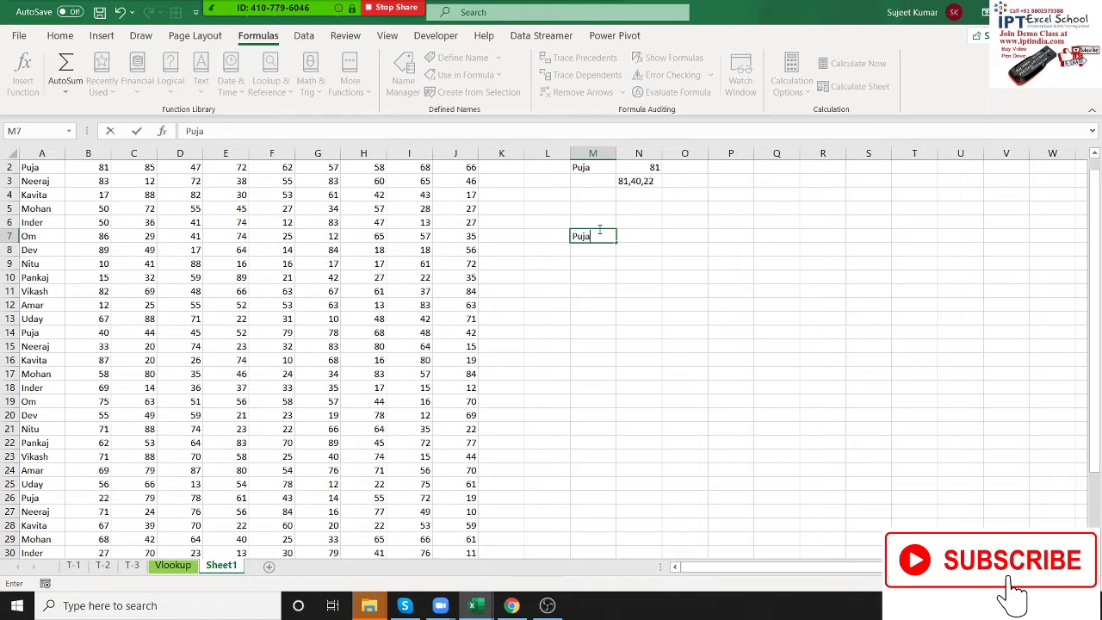
pyautogui.press('Return')
pyautogui.click(603, 239)
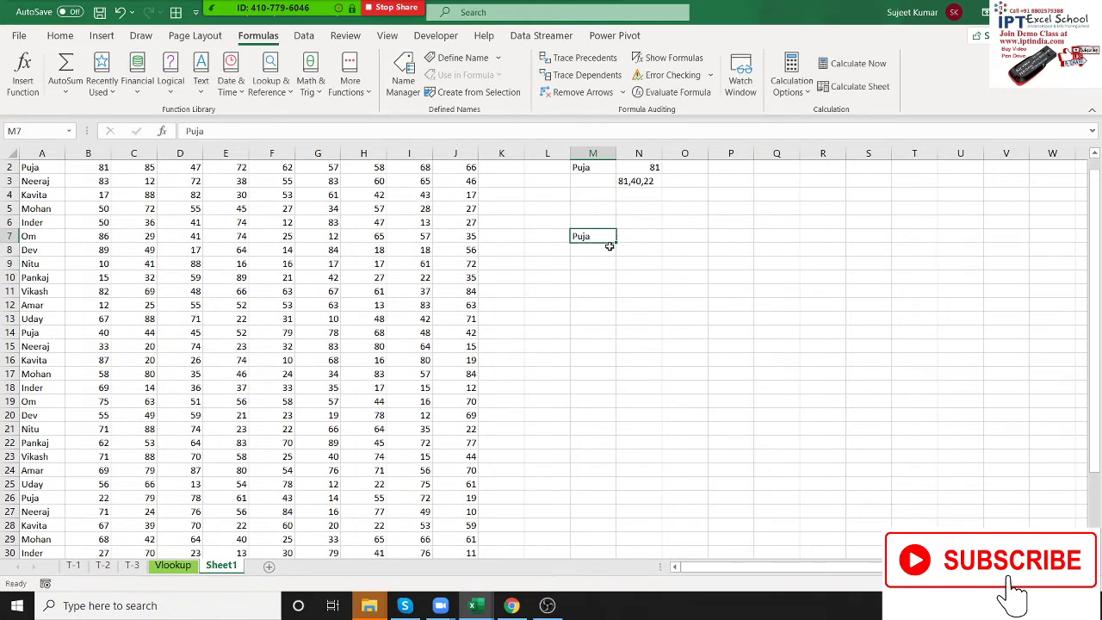
pyautogui.moveTo(616, 244); pyautogui.dragTo(616, 379)
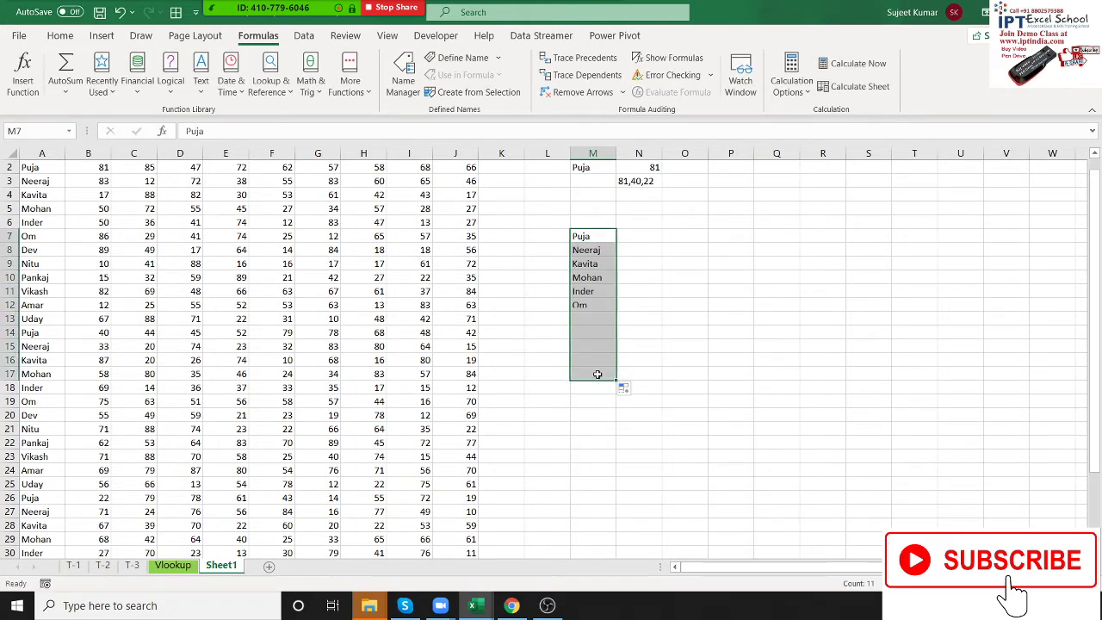
pyautogui.click(654, 228)
# Step: Enter =TEXTJOIN(",",TRUE,M7:M17) in N6 to join the eleven names
pyautogui.write('=')
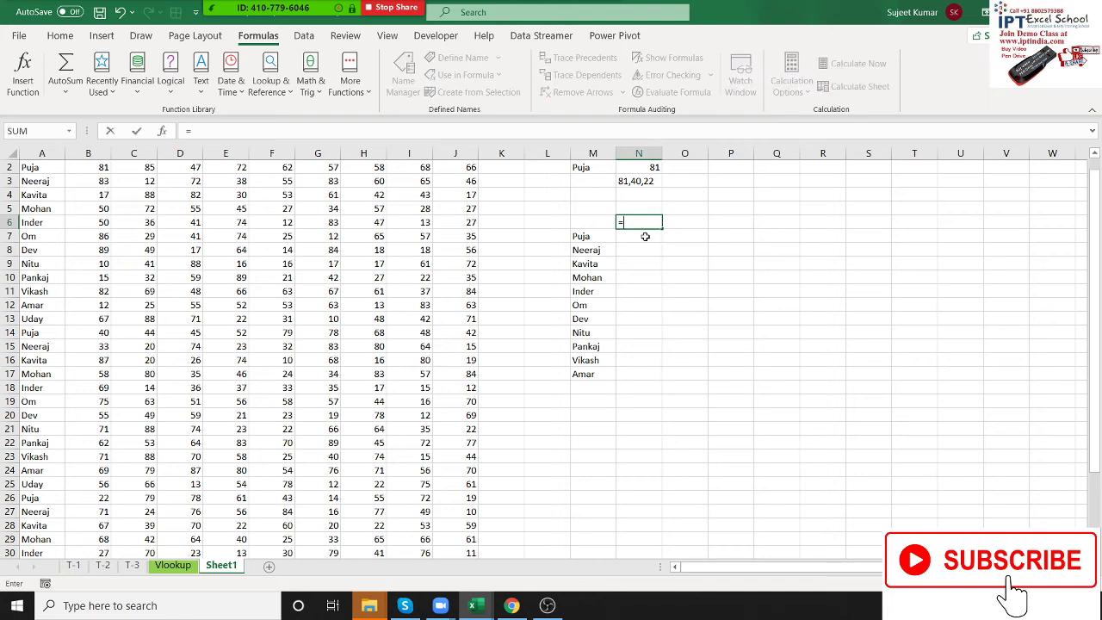
pyautogui.write('t')
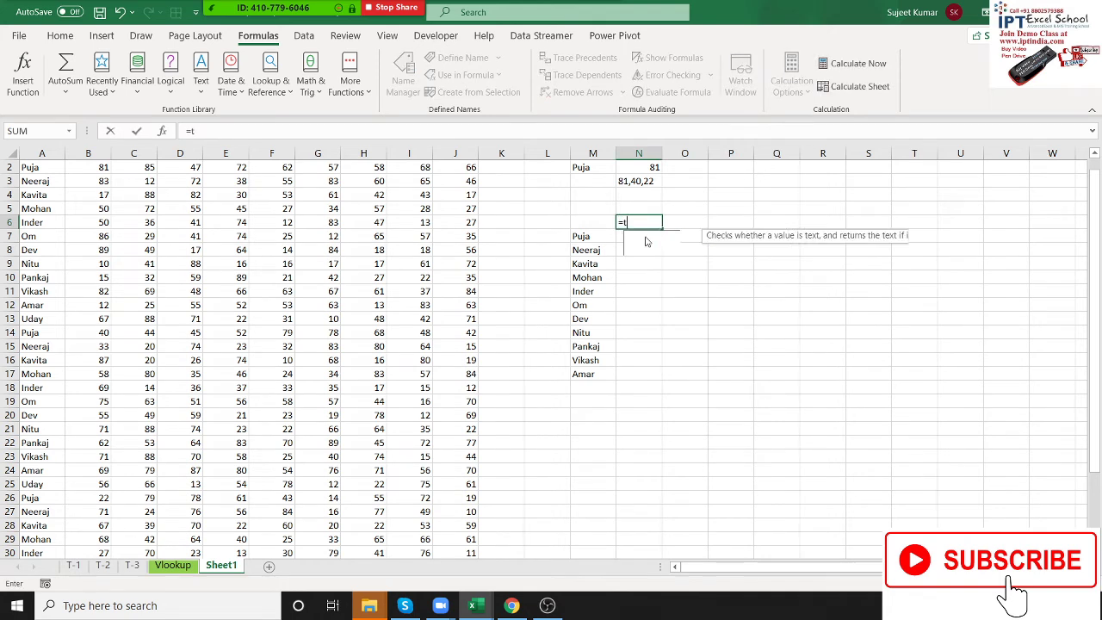
pyautogui.write('ex')
pyautogui.doubleClick(647, 244)
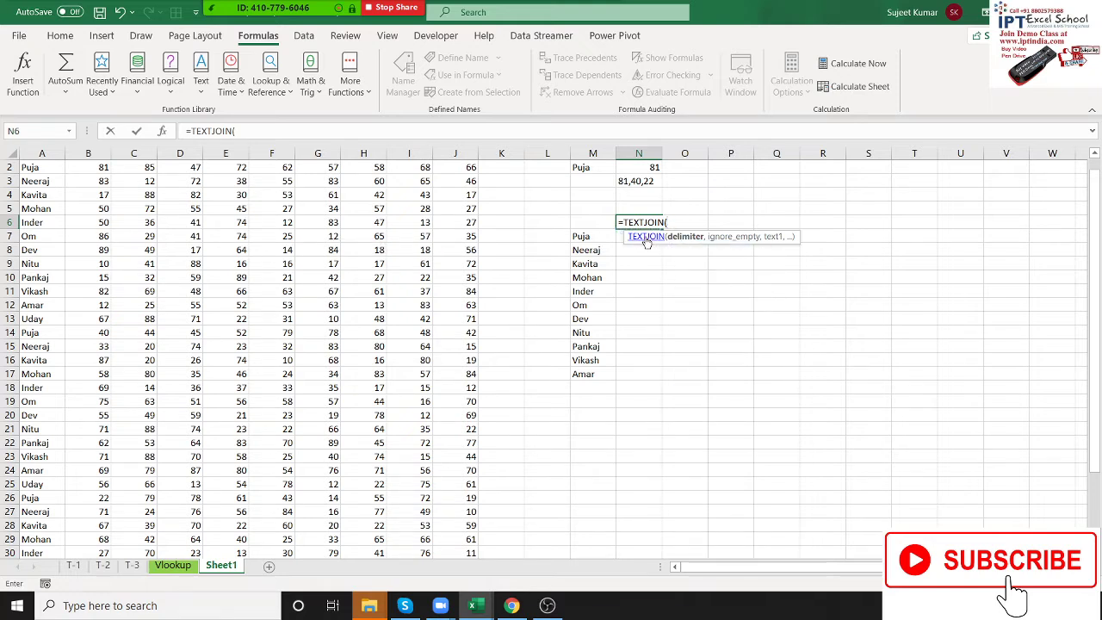
pyautogui.write('","')
pyautogui.write(',')
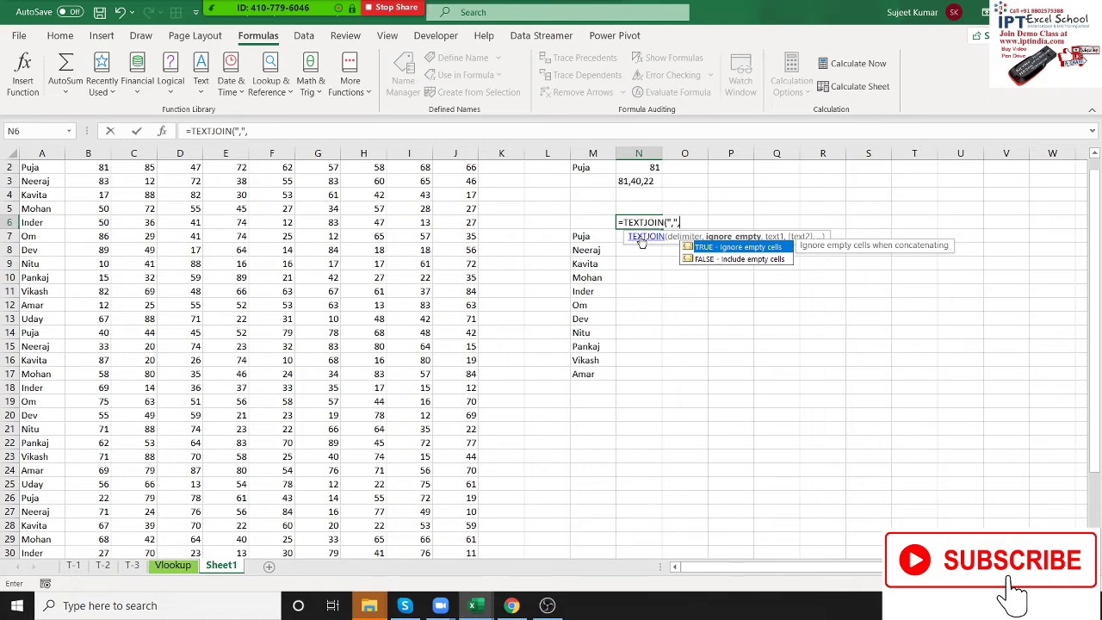
pyautogui.press('Tab')
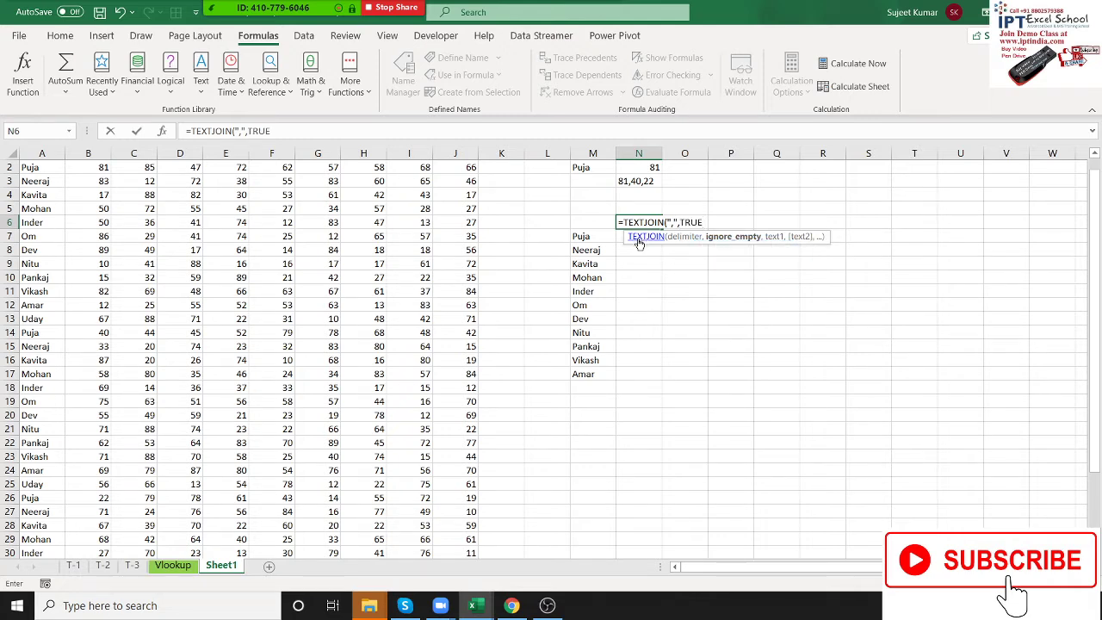
pyautogui.write(',')
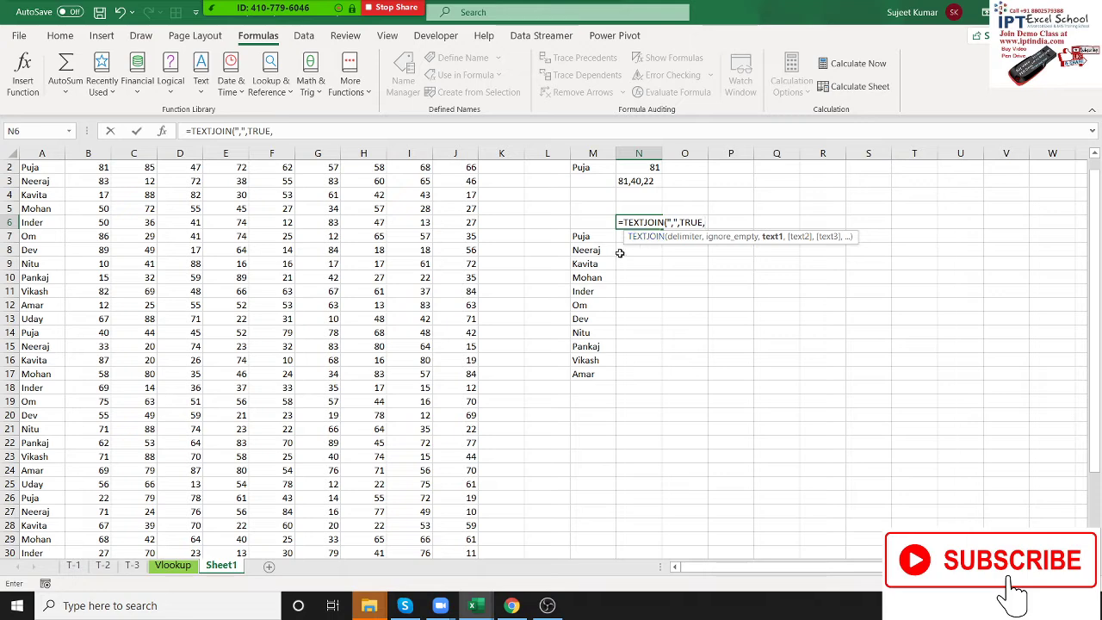
pyautogui.moveTo(582, 237); pyautogui.dragTo(577, 376)
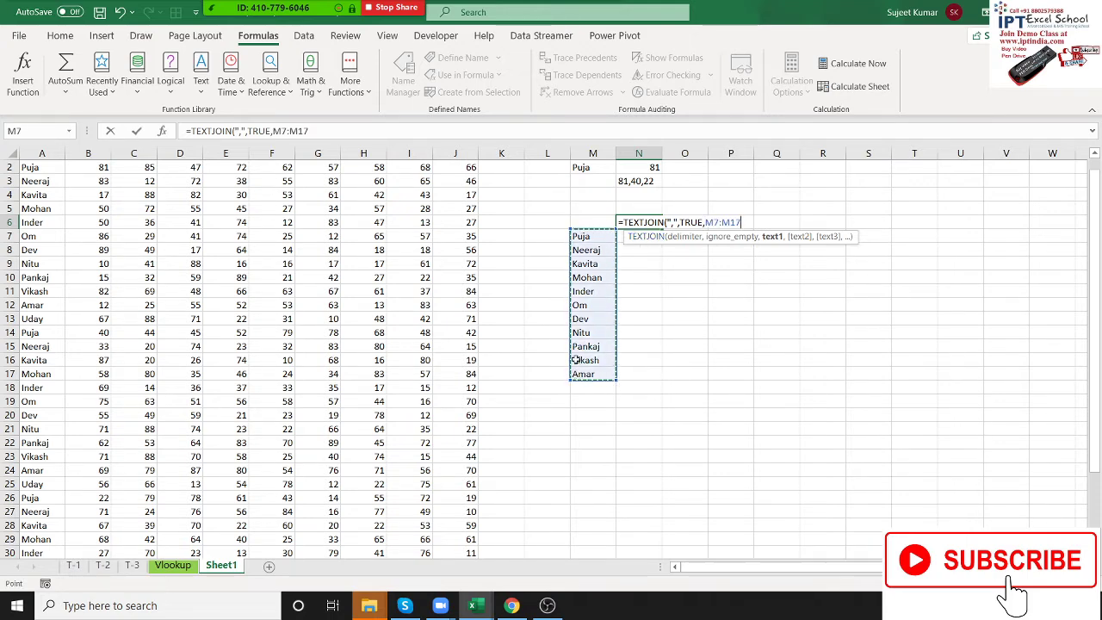
pyautogui.hotkey('ctrl', 'Return')
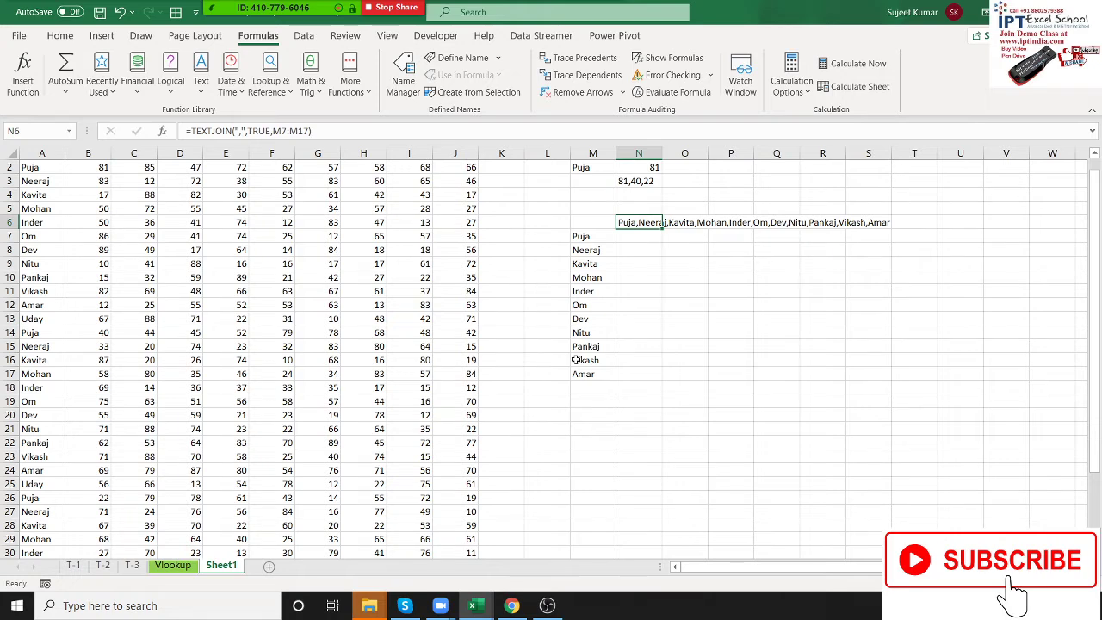
pyautogui.press('Up')
pyautogui.press('Up')
pyautogui.press('Up')
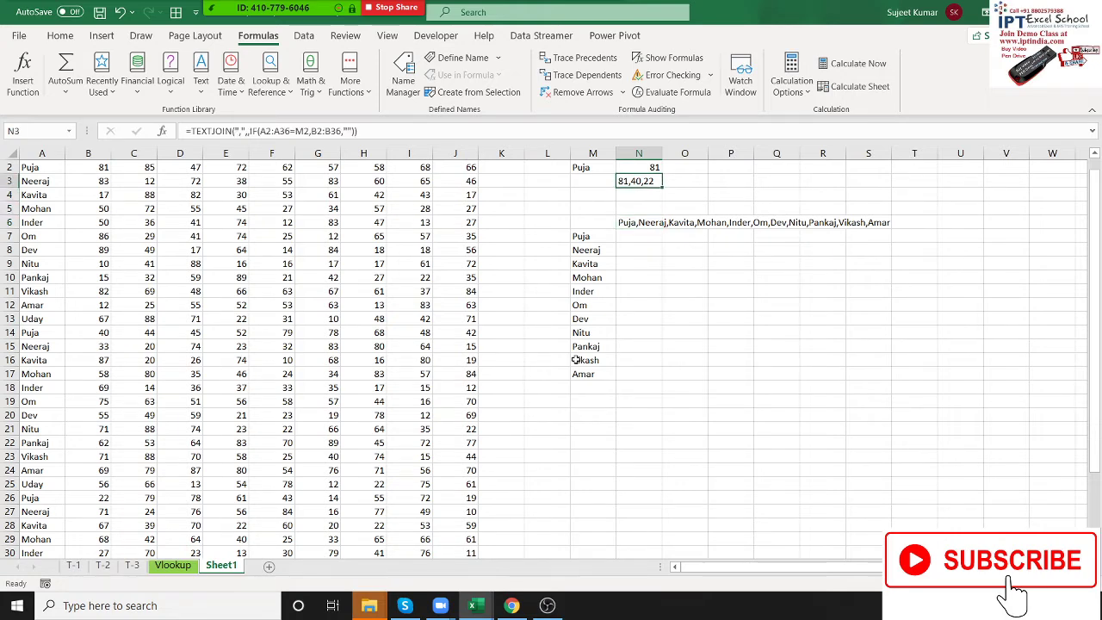
pyautogui.click(694, 100)
pyautogui.click(387, 343)
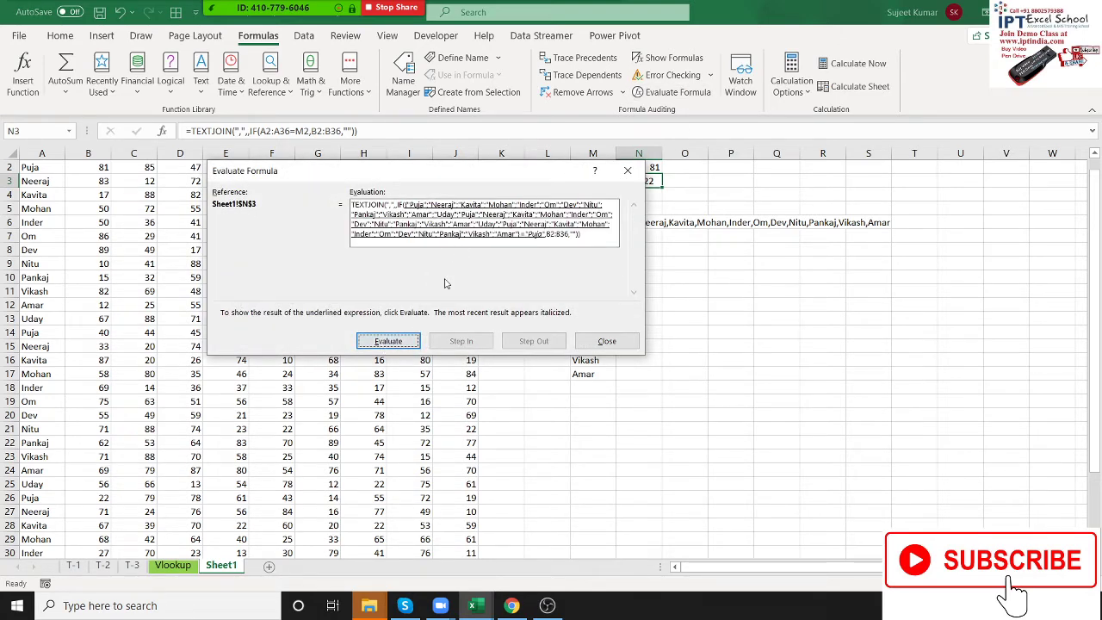
pyautogui.click(389, 341)
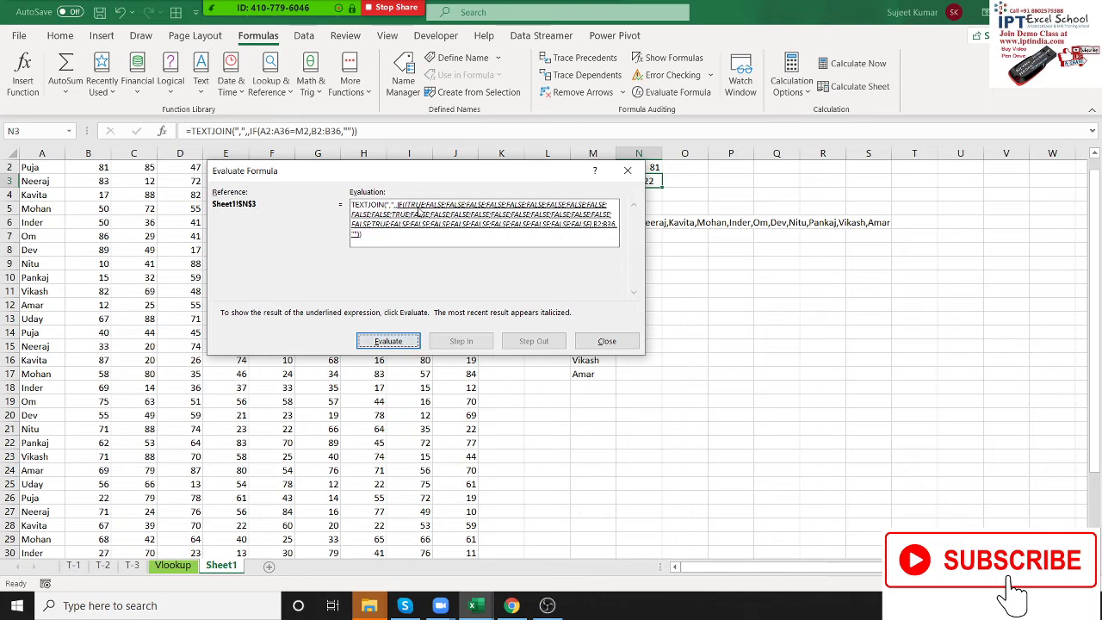
pyautogui.click(402, 341)
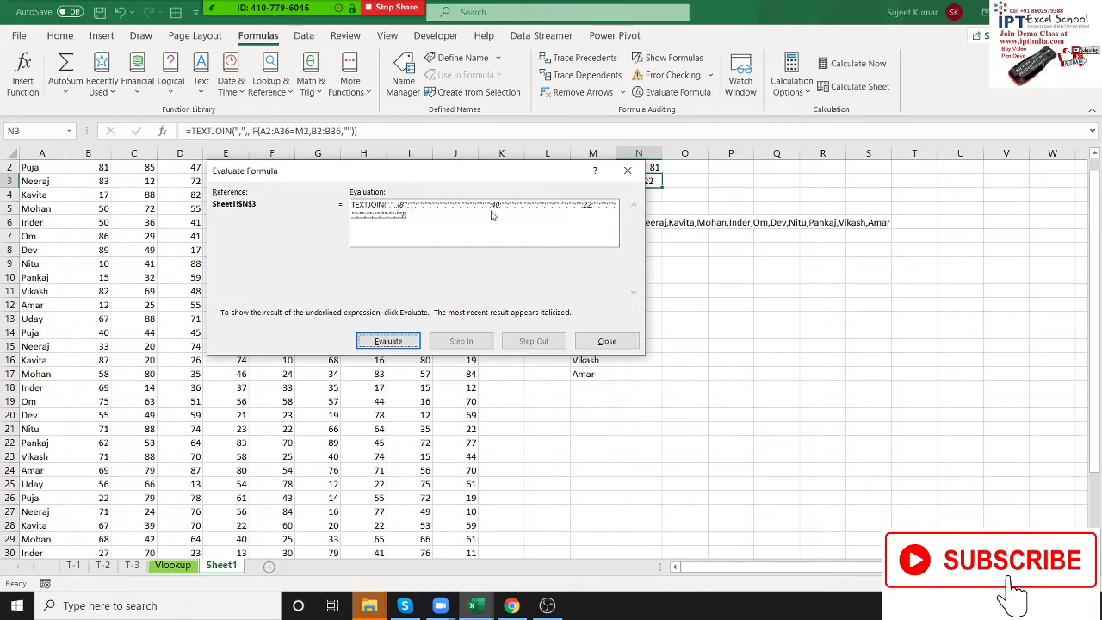
pyautogui.click(405, 342)
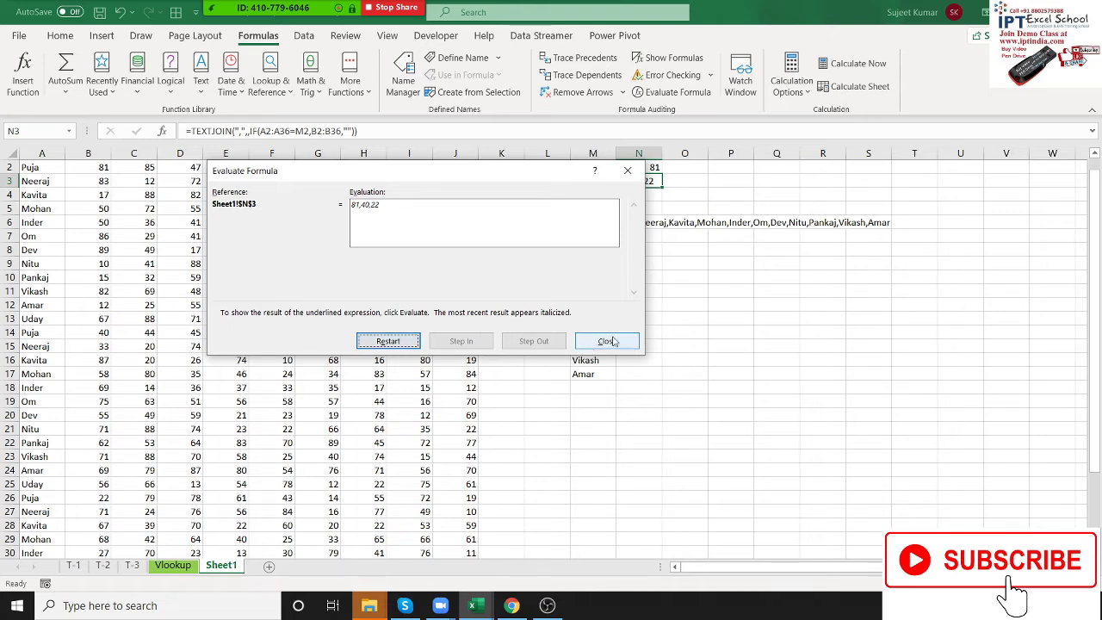
pyautogui.click(607, 341)
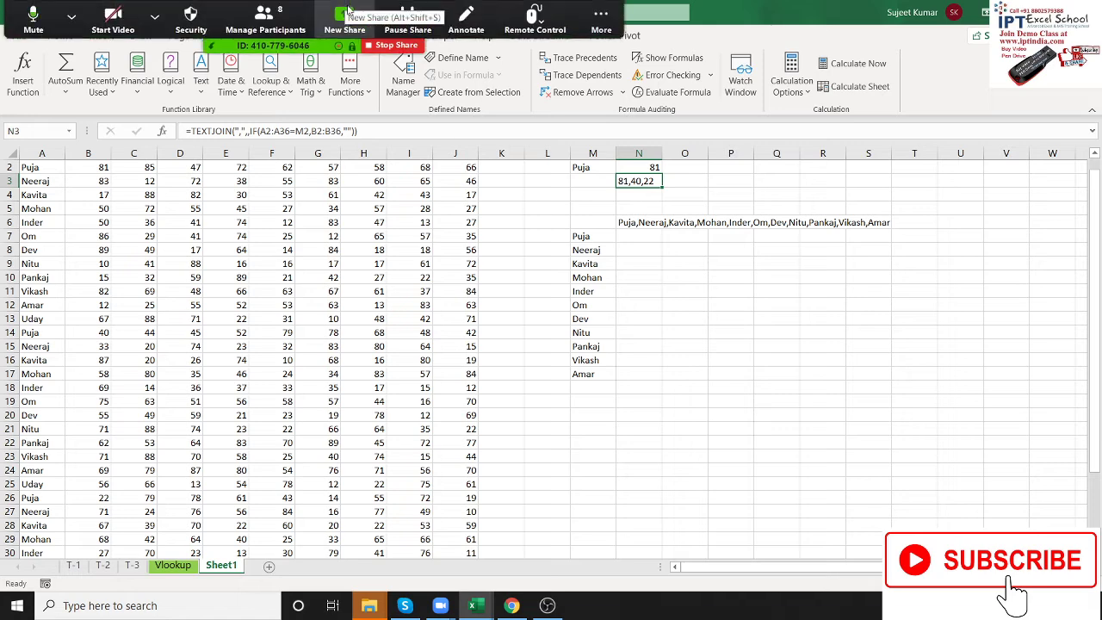
pyautogui.scroll(1, 642, 196)
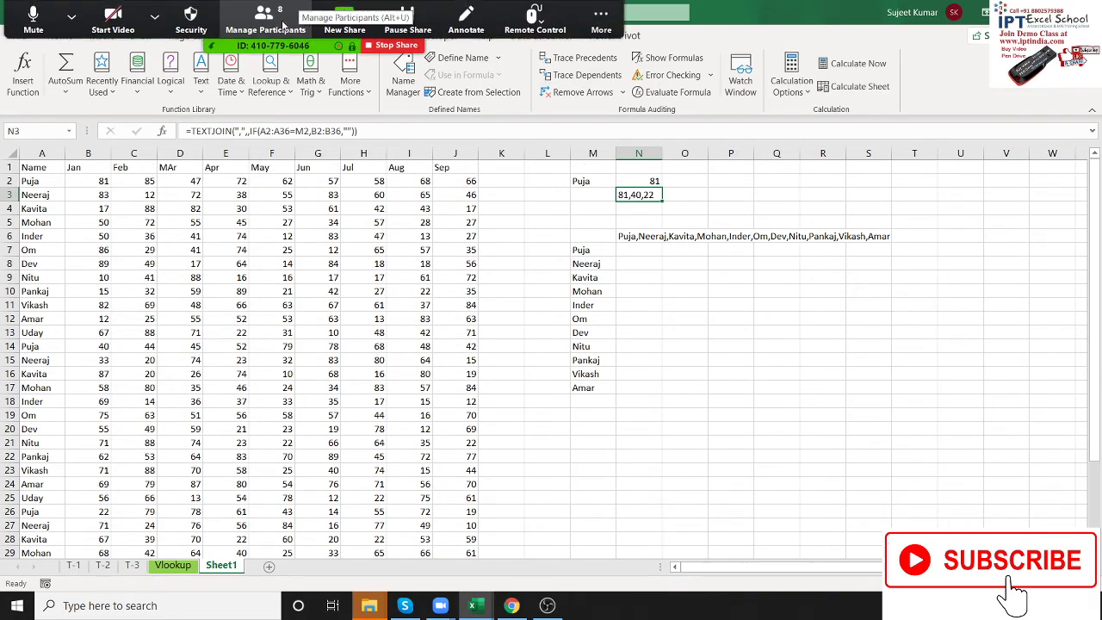
# Step: Clear the contents of L5:S18, removing the name list and joined text
pyautogui.moveTo(555, 220)
pyautogui.mouseDown()
pyautogui.moveTo(892, 432)
pyautogui.moveTo(890, 404)
pyautogui.mouseUp()
pyautogui.press('Delete')
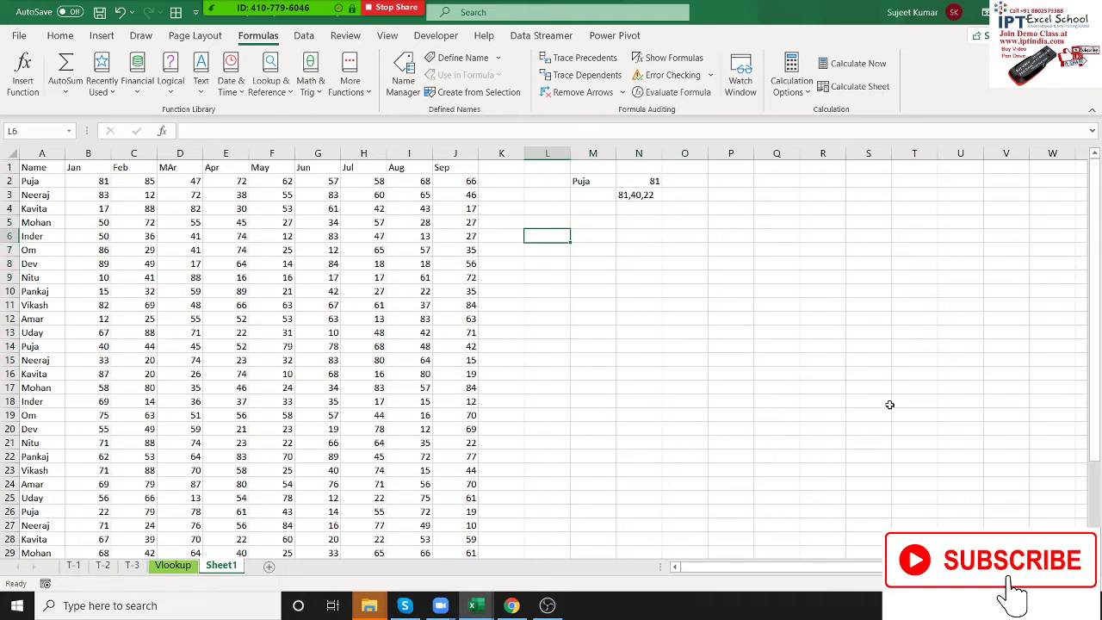
# Step: Start a FILTER formula in L5 over the data range A2:J36
pyautogui.write('=fi')
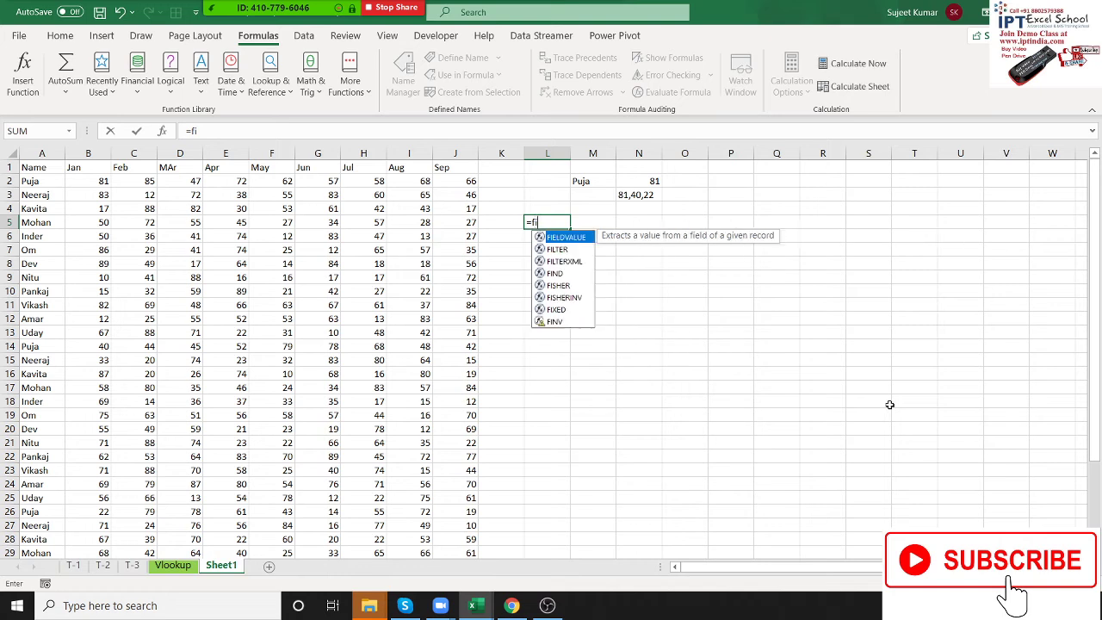
pyautogui.press('Down')
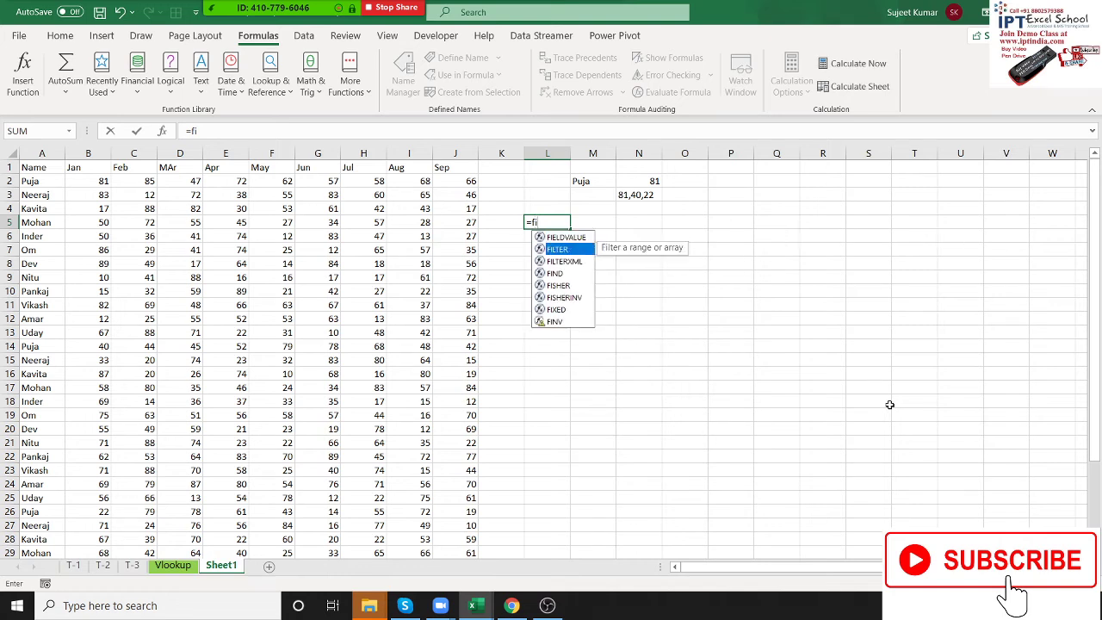
pyautogui.press('Tab')
pyautogui.press('Left')
pyautogui.press('Left')
pyautogui.press('Left')
pyautogui.press('Left')
pyautogui.press('Left')
pyautogui.press('Left')
pyautogui.press('Up')
pyautogui.press('Up')
pyautogui.press('Up')
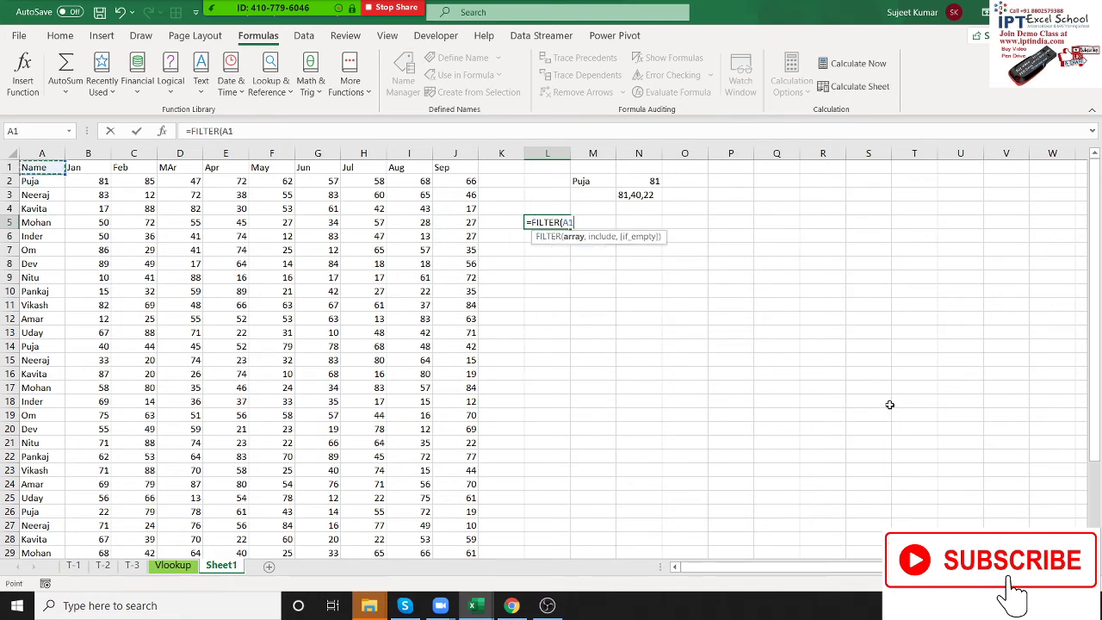
pyautogui.press('Down')
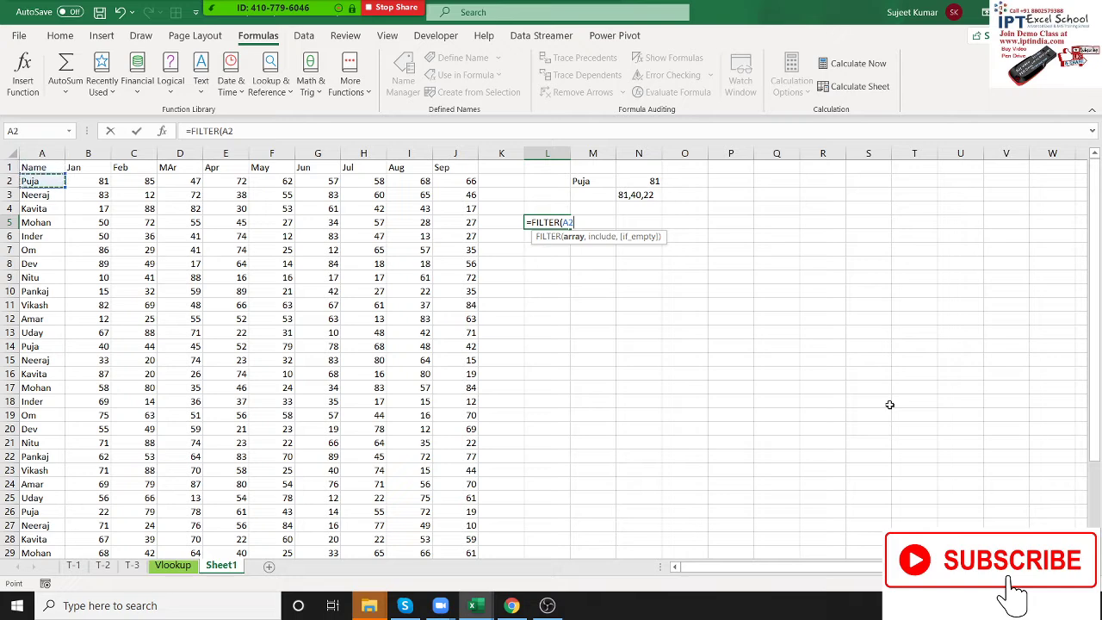
pyautogui.hotkey('ctrl', 'shift', 'Right')
pyautogui.hotkey('ctrl', 'shift', 'Down')
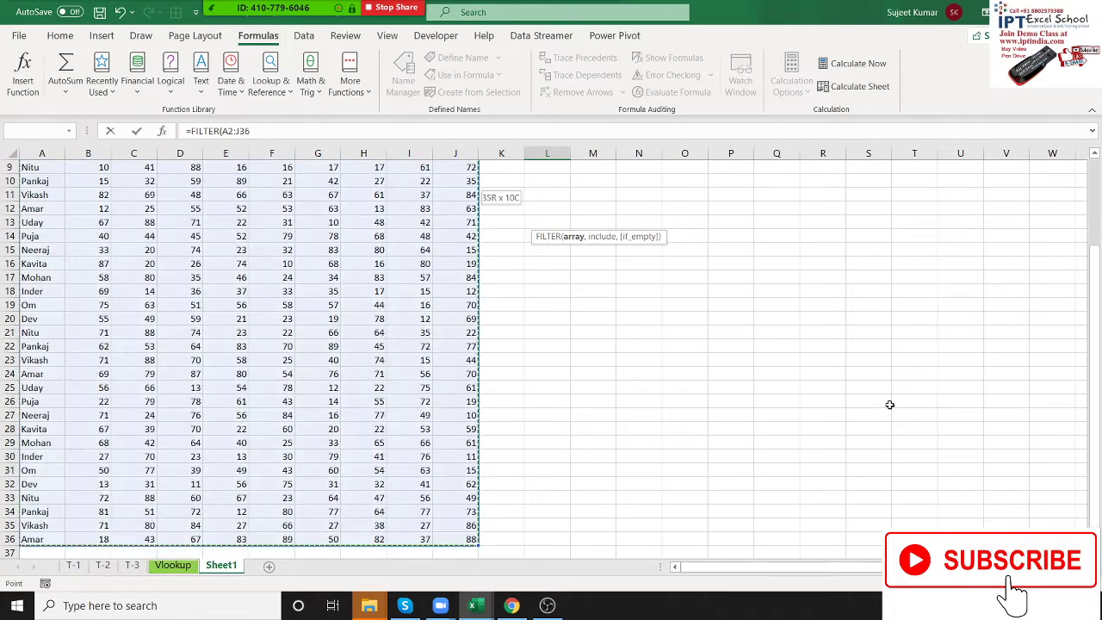
pyautogui.write(',')
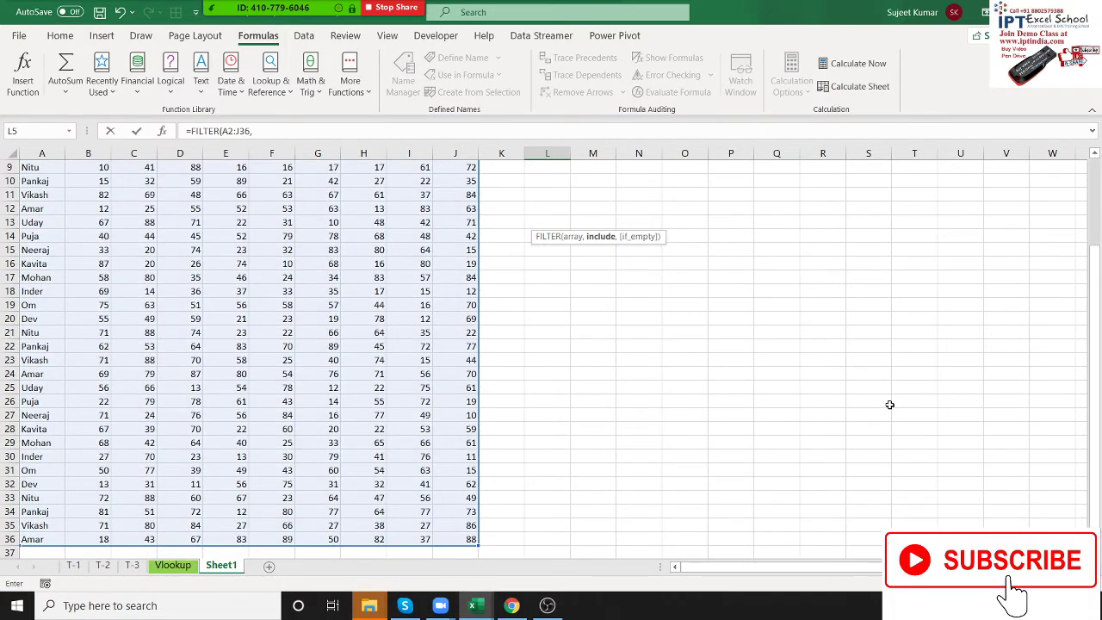
# Step: Add the condition A2:A36="puja" and enter it so Puja's rows spill
pyautogui.press('Up')
pyautogui.press('Up')
pyautogui.press('Up')
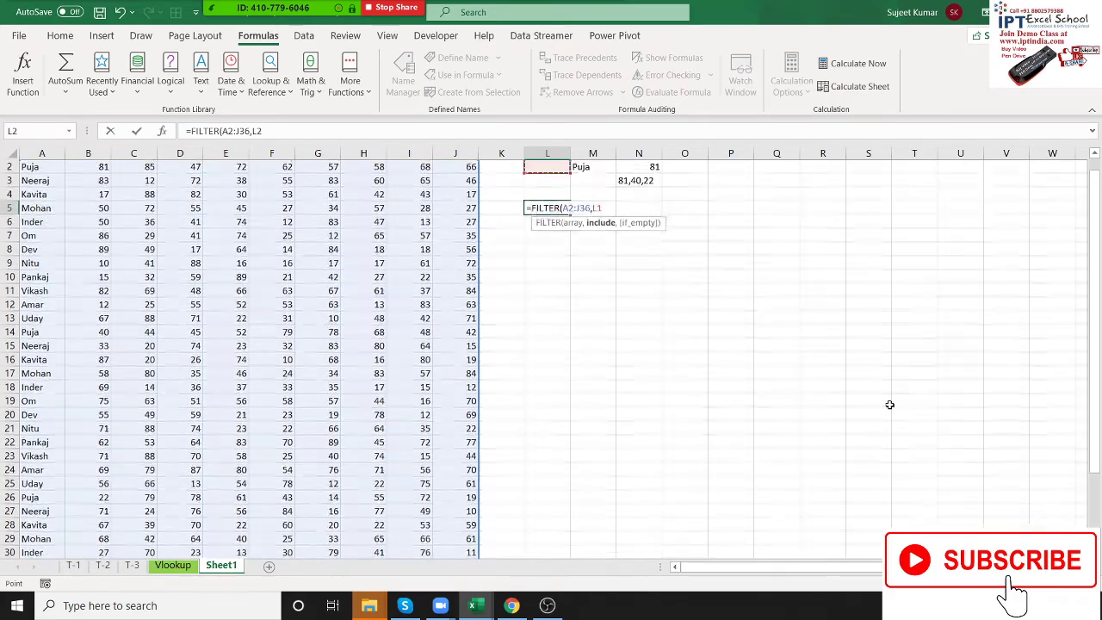
pyautogui.hotkey('ctrl', 'Left')
pyautogui.hotkey('ctrl', 'Left')
pyautogui.hotkey('ctrl', 'shift', 'Down')
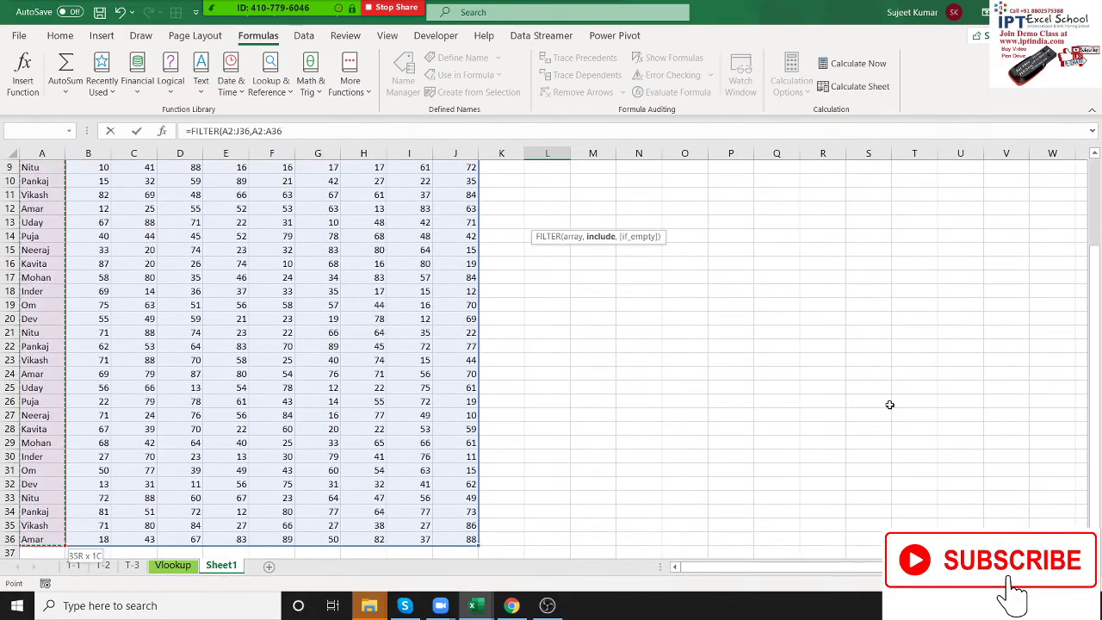
pyautogui.write('="p')
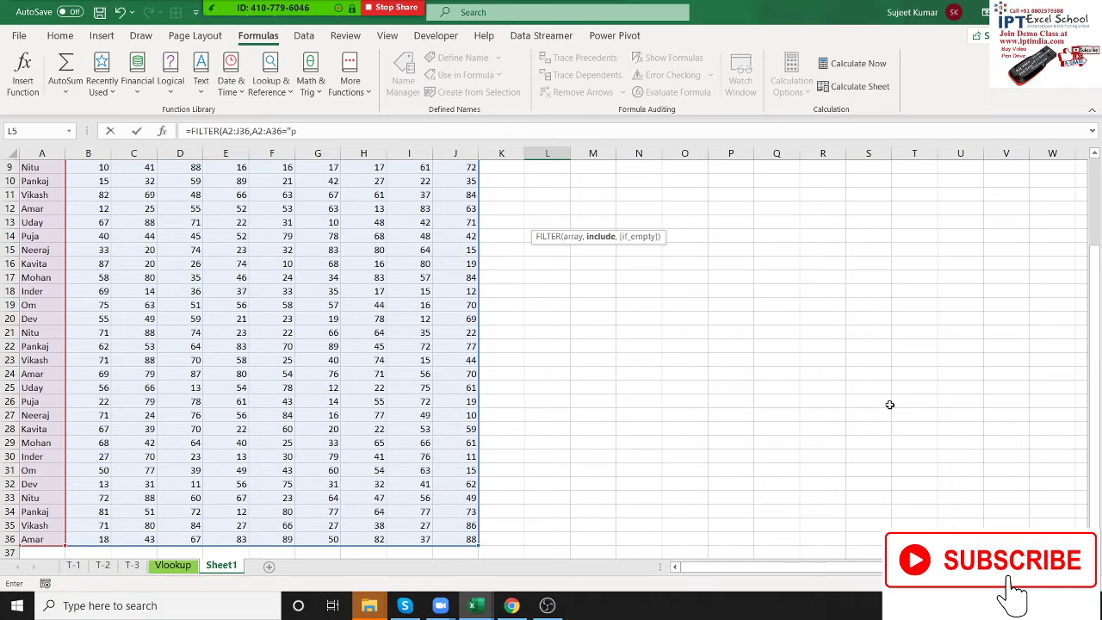
pyautogui.write('uja')
pyautogui.press('Return')
pyautogui.press('Up')
pyautogui.press('Up')
pyautogui.press('Up')
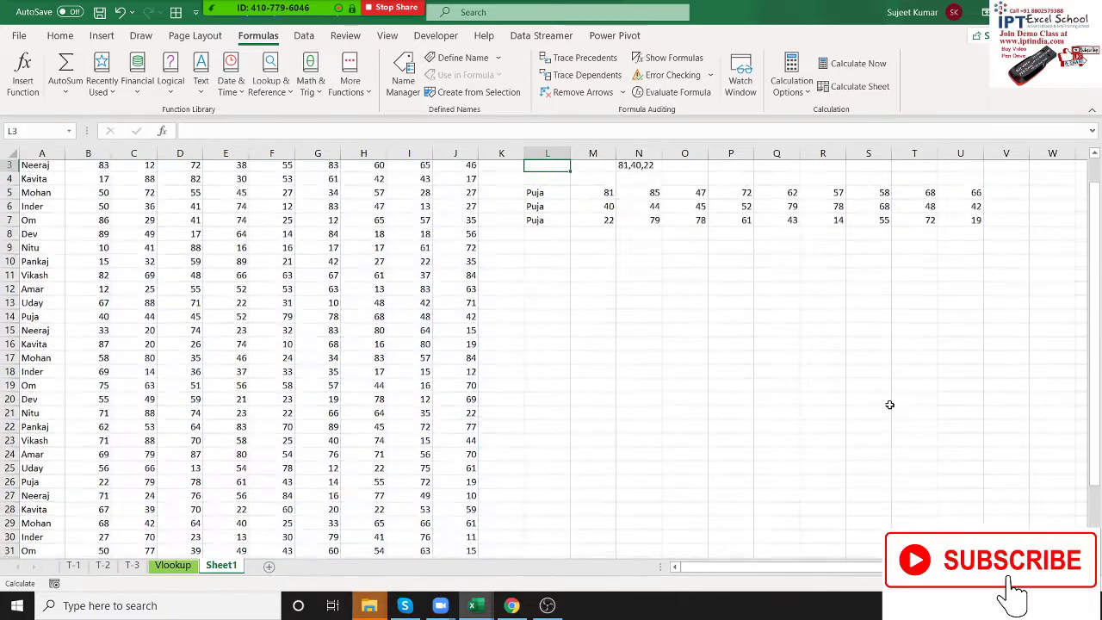
pyautogui.press('Up')
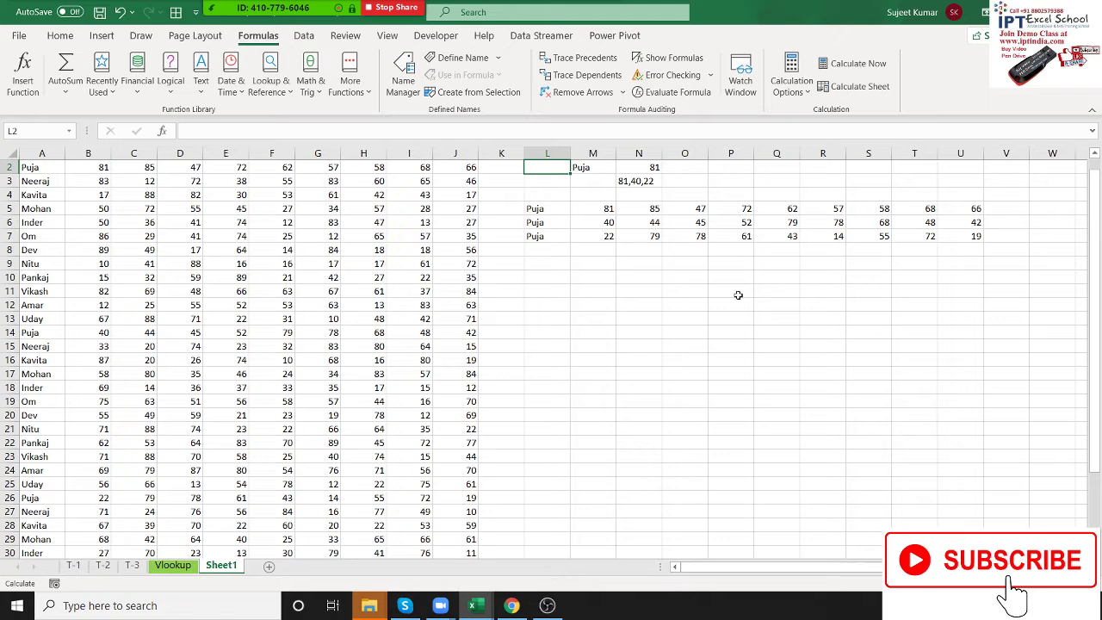
# Step: Replace the fixed "puja" criterion in L5's FILTER with a reference to M2
pyautogui.click(581, 223)
pyautogui.click(561, 204)
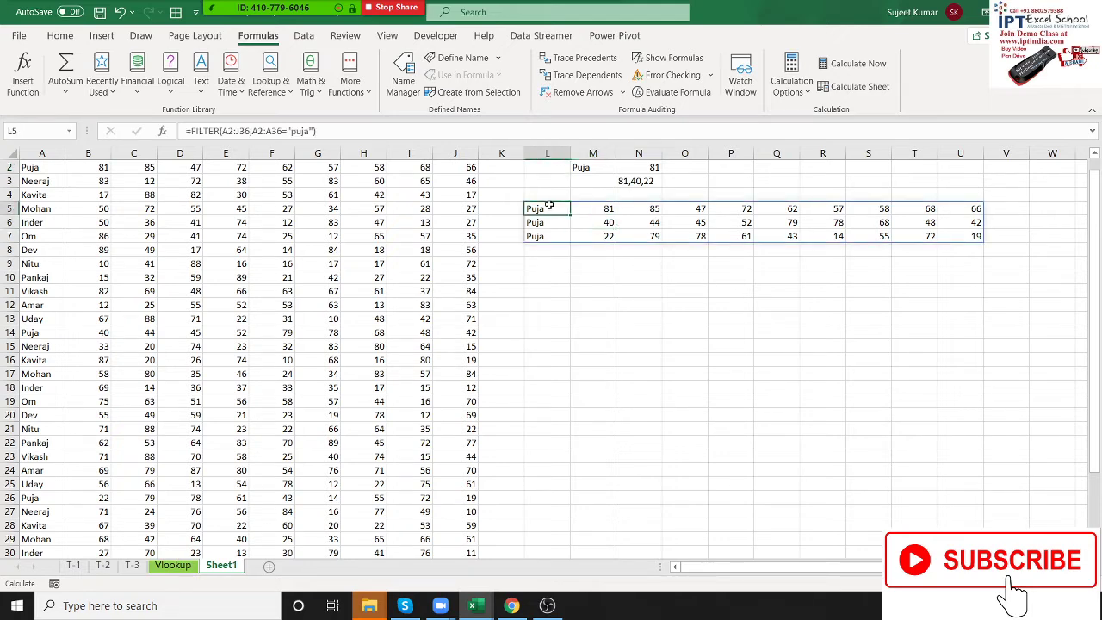
pyautogui.click(322, 131)
pyautogui.press('BackSpace')
pyautogui.press('BackSpace')
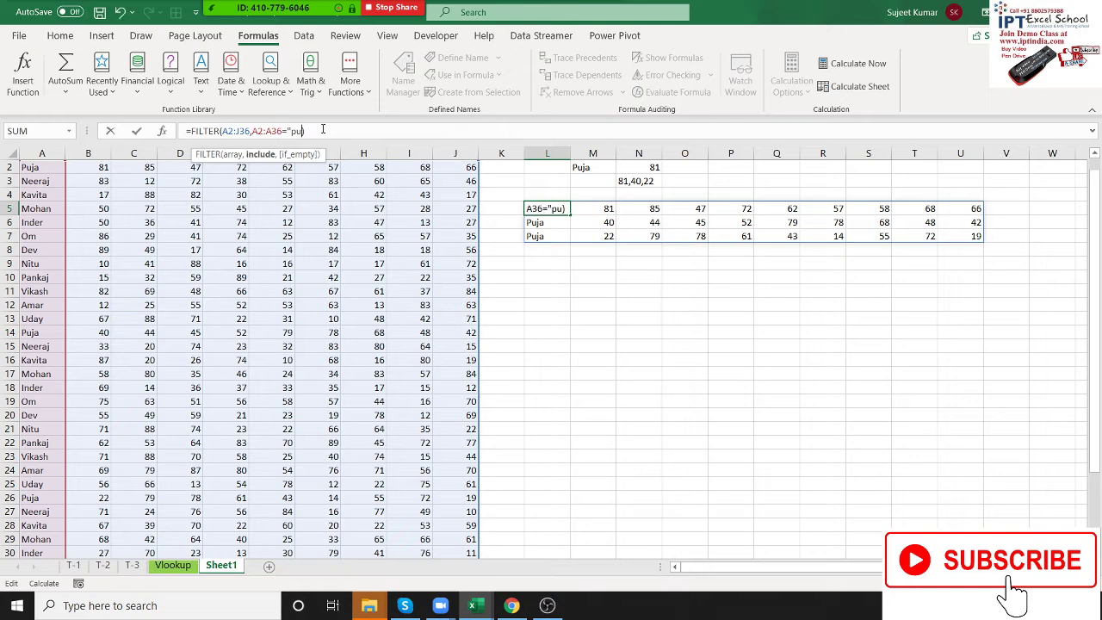
pyautogui.press('BackSpace')
pyautogui.press('BackSpace')
pyautogui.press('BackSpace')
pyautogui.press('BackSpace')
pyautogui.click(591, 170)
pyautogui.press('Return')
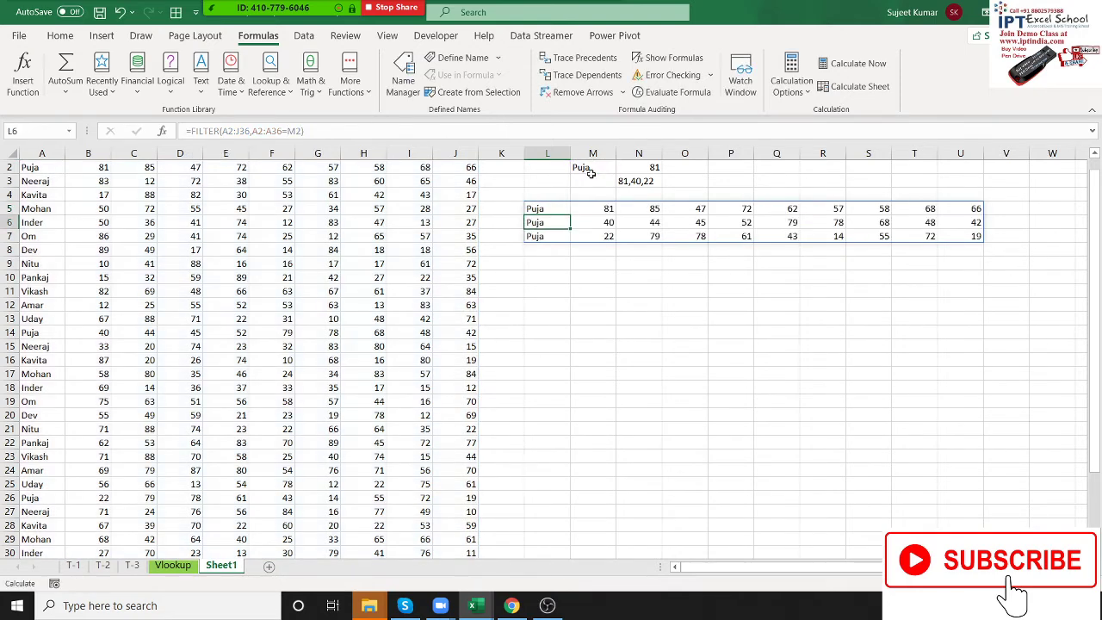
pyautogui.press('Left')
pyautogui.press('Up')
pyautogui.press('Up')
pyautogui.press('Up')
# Step: Copy the A1:J1 headers and paste them into L4 above the filtered rows
pyautogui.press('Left')
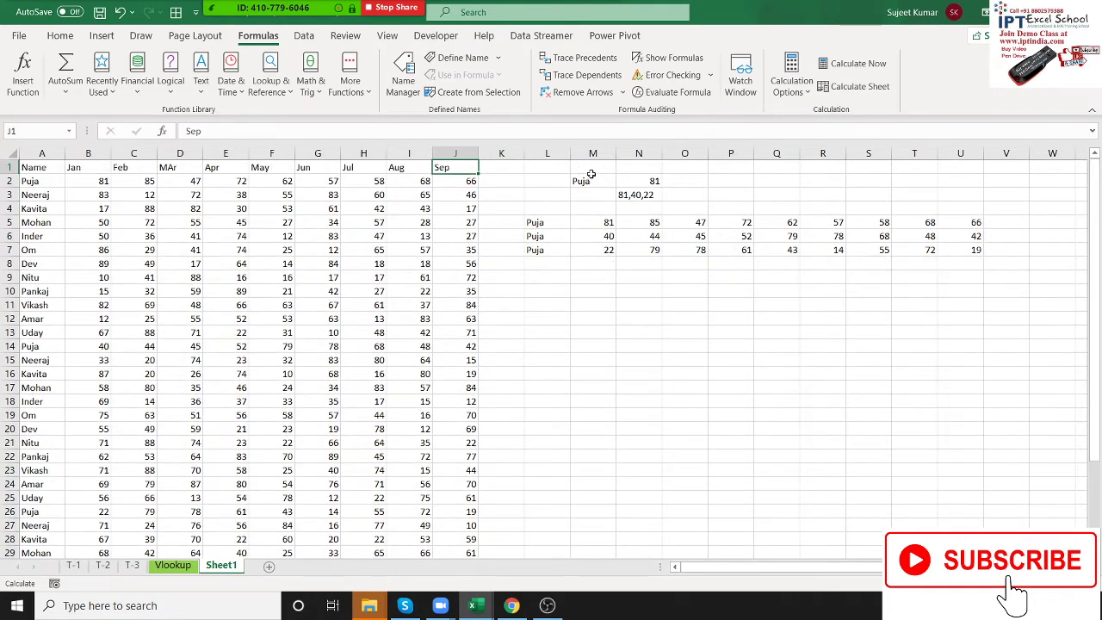
pyautogui.press('Home')
pyautogui.hotkey('ctrl', 'shift', 'Right')
pyautogui.hotkey('ctrl', 'c')
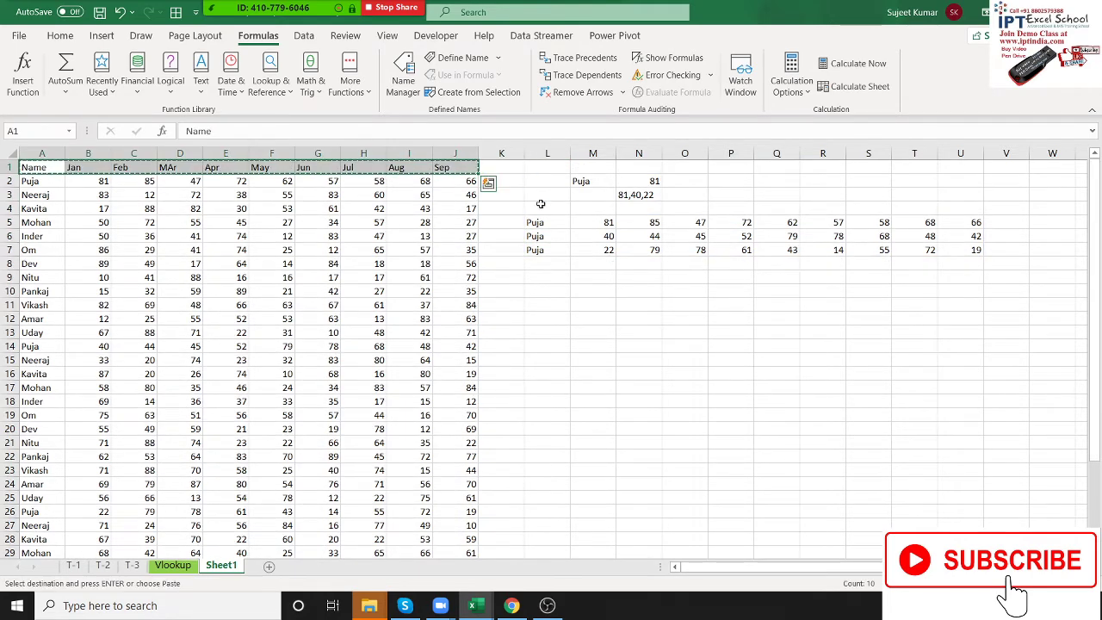
pyautogui.click(538, 213)
pyautogui.hotkey('ctrl', 'v')
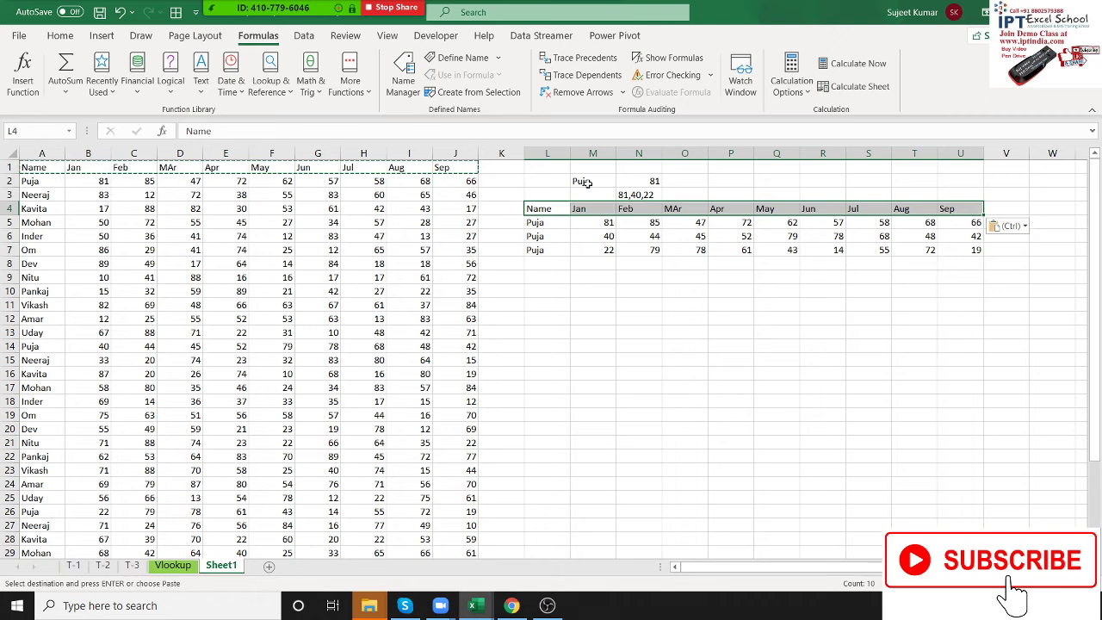
# Step: Change the lookup name in M2 to Nitu
pyautogui.click(584, 181)
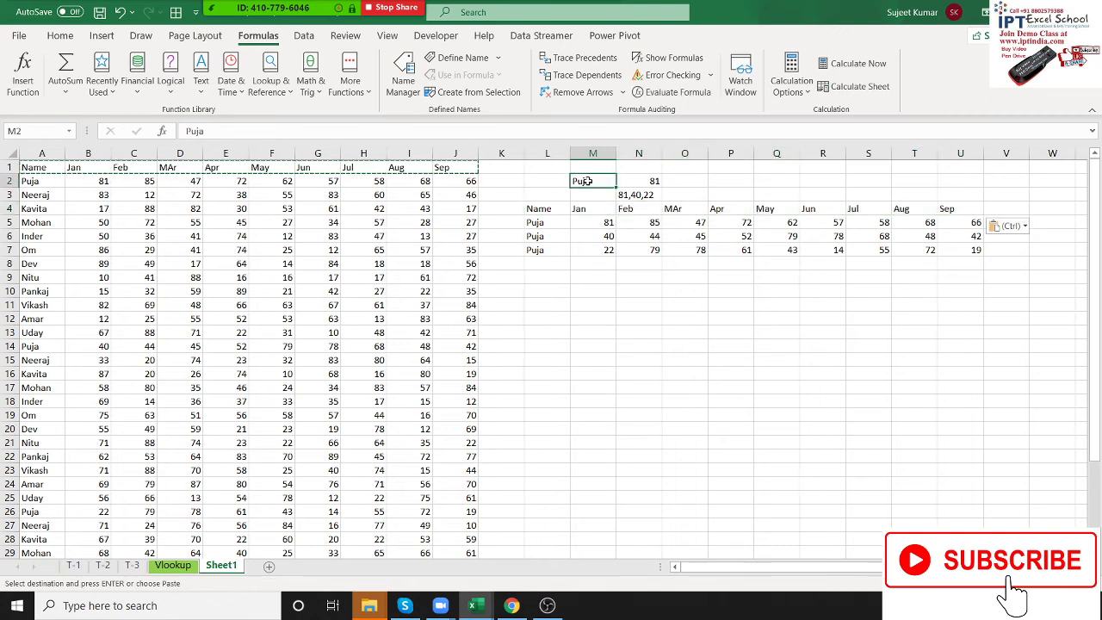
pyautogui.write('N')
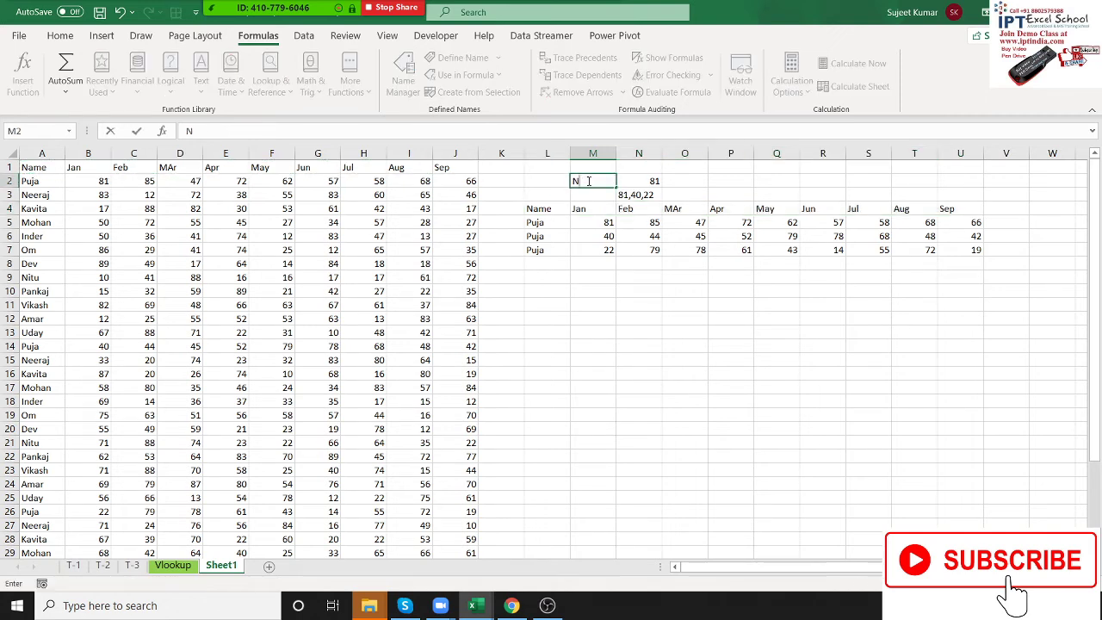
pyautogui.write('tu')
pyautogui.hotkey('ctrl', 'Return')
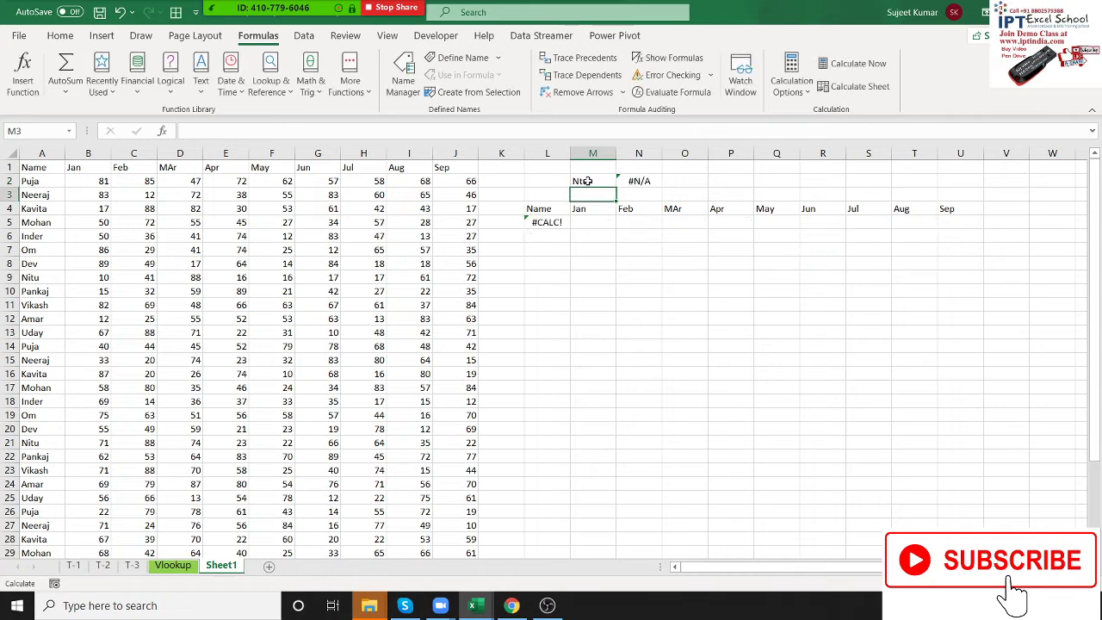
pyautogui.write('Ni')
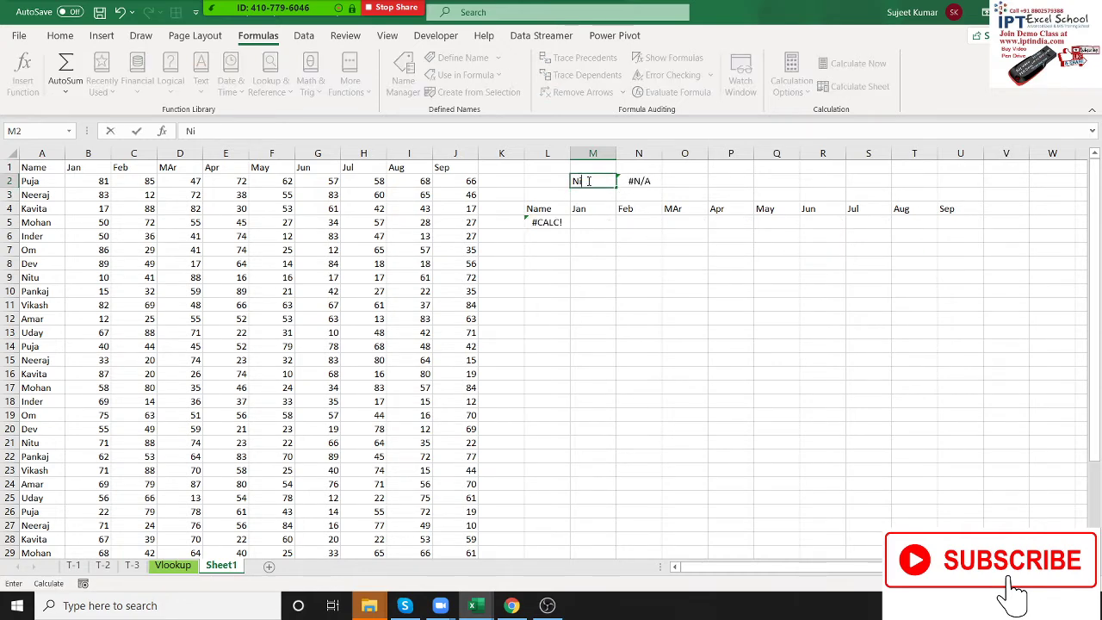
pyautogui.write('tu')
pyautogui.press('Return')
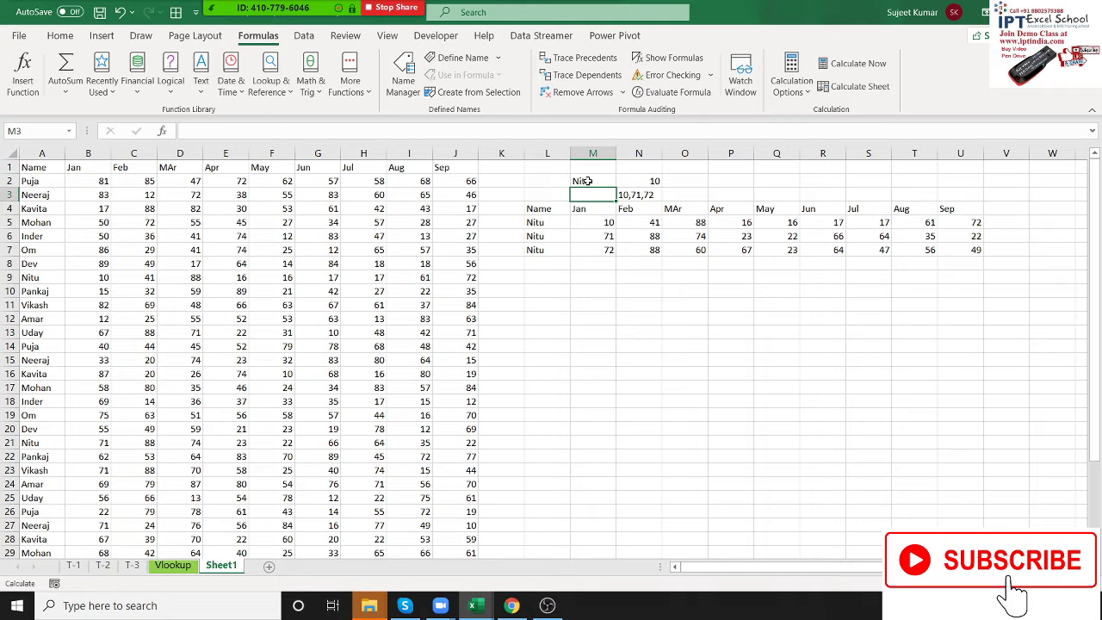
# Step: Enter Puja as the name in L10
pyautogui.click(552, 295)
pyautogui.write('Neer')
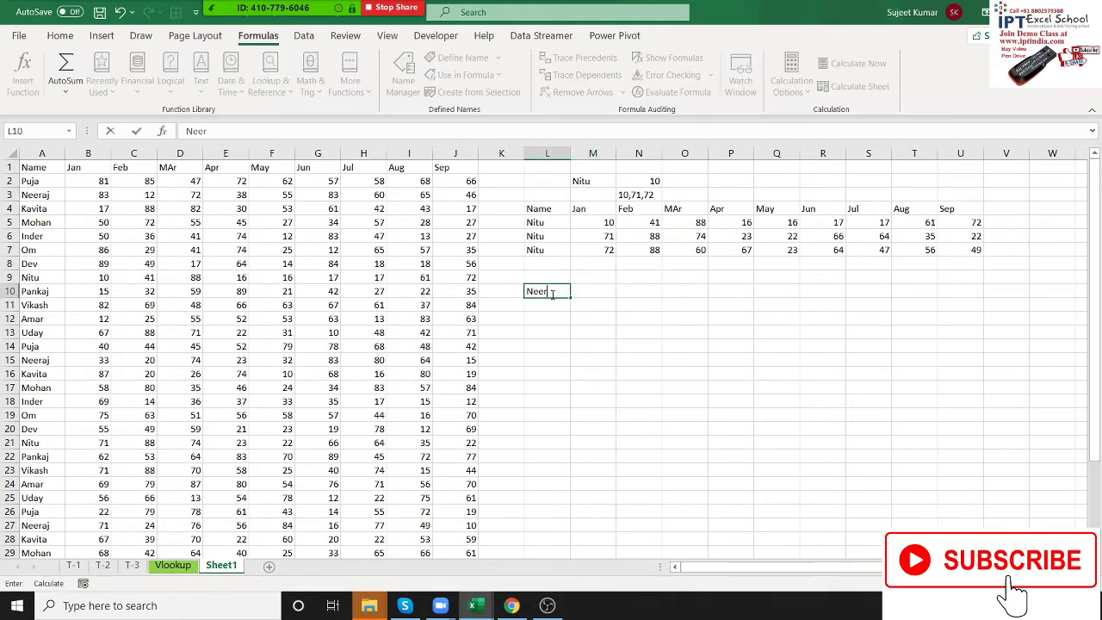
pyautogui.press('BackSpace')
pyautogui.write('t')
pyautogui.write('u')
pyautogui.press('Return')
pyautogui.press('Up')
pyautogui.press('Up')
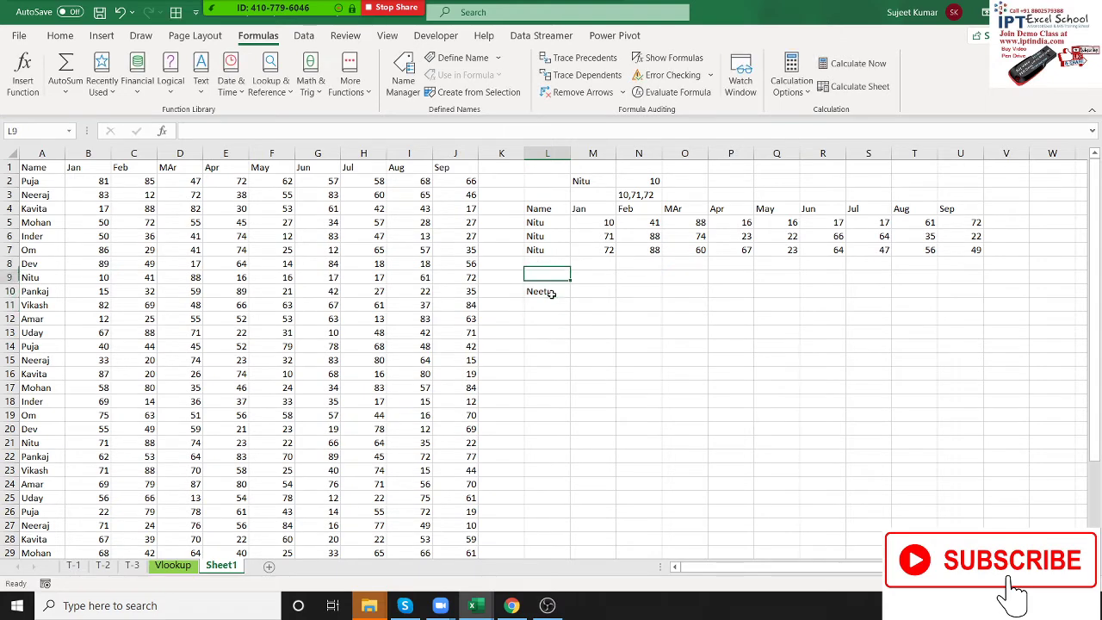
pyautogui.press('Down')
pyautogui.write('P')
pyautogui.press('Return')
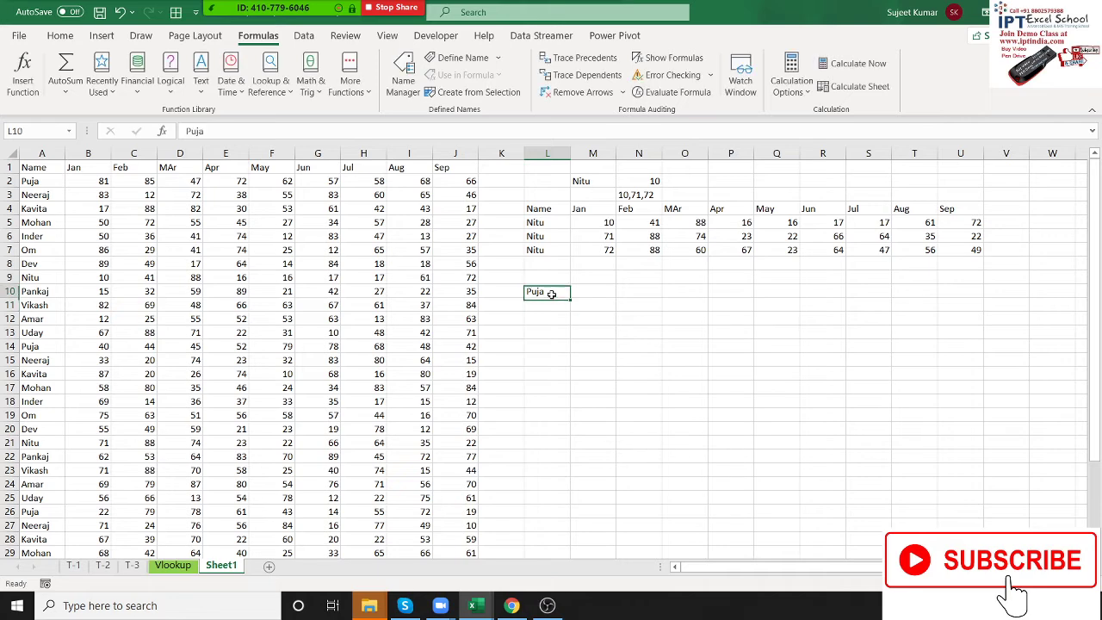
# Step: Label K10 as Name
pyautogui.press('Up')
pyautogui.press('Up')
pyautogui.press('Up')
pyautogui.press('Down')
pyautogui.press('Down')
pyautogui.press('Left')
pyautogui.press('Down')
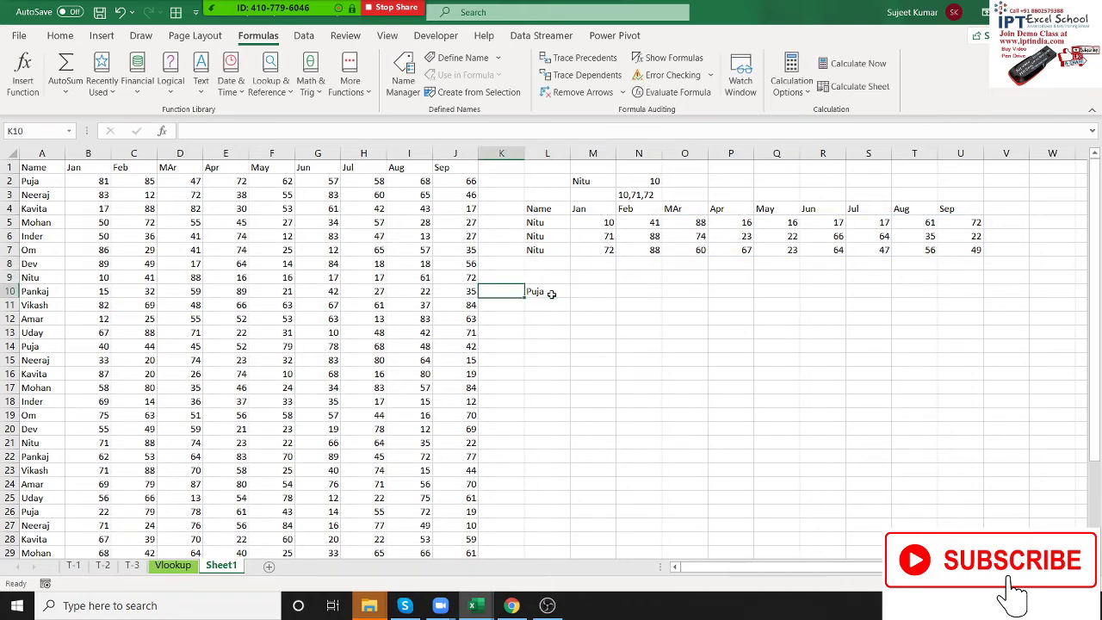
pyautogui.write('Name')
pyautogui.press('Return')
# Step: Copy the L4:U4 headers into M12 and add Sr in L12
pyautogui.press('Up')
pyautogui.press('Up')
pyautogui.press('Up')
pyautogui.press('Up')
pyautogui.press('Right')
pyautogui.hotkey('ctrl', 'shift', 'Right')
pyautogui.hotkey('ctrl', 'shift', 'Down')
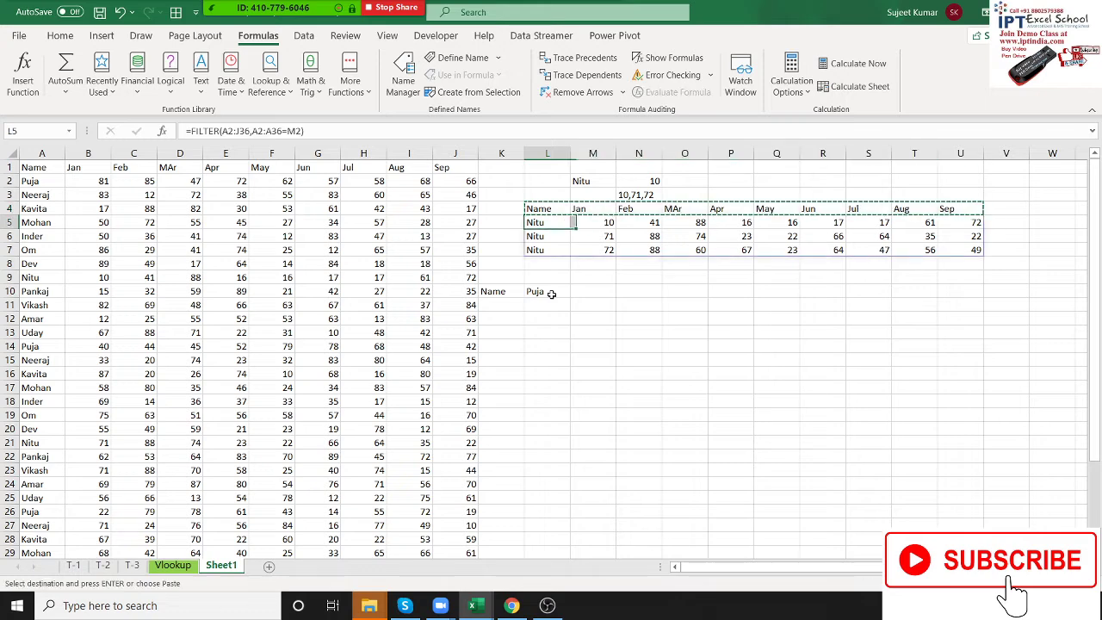
pyautogui.hotkey('ctrl', 'c')
pyautogui.press('Down')
pyautogui.press('Down')
pyautogui.press('Down')
pyautogui.press('Down')
pyautogui.press('Down')
pyautogui.press('Down')
pyautogui.press('Right')
pyautogui.press('Up')
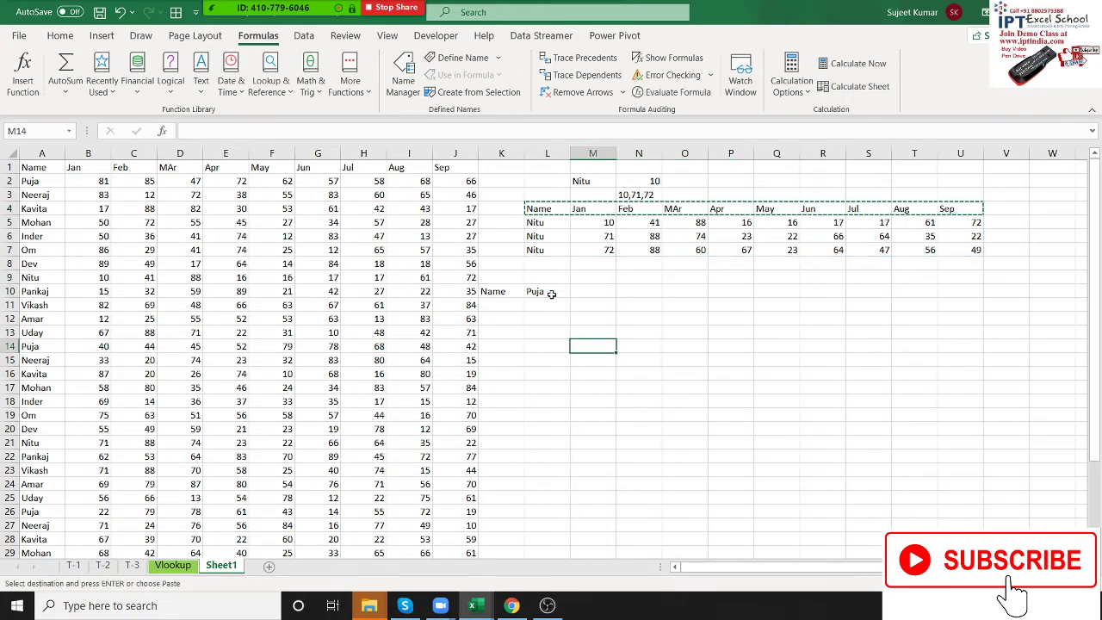
pyautogui.press('Up')
pyautogui.press('Up')
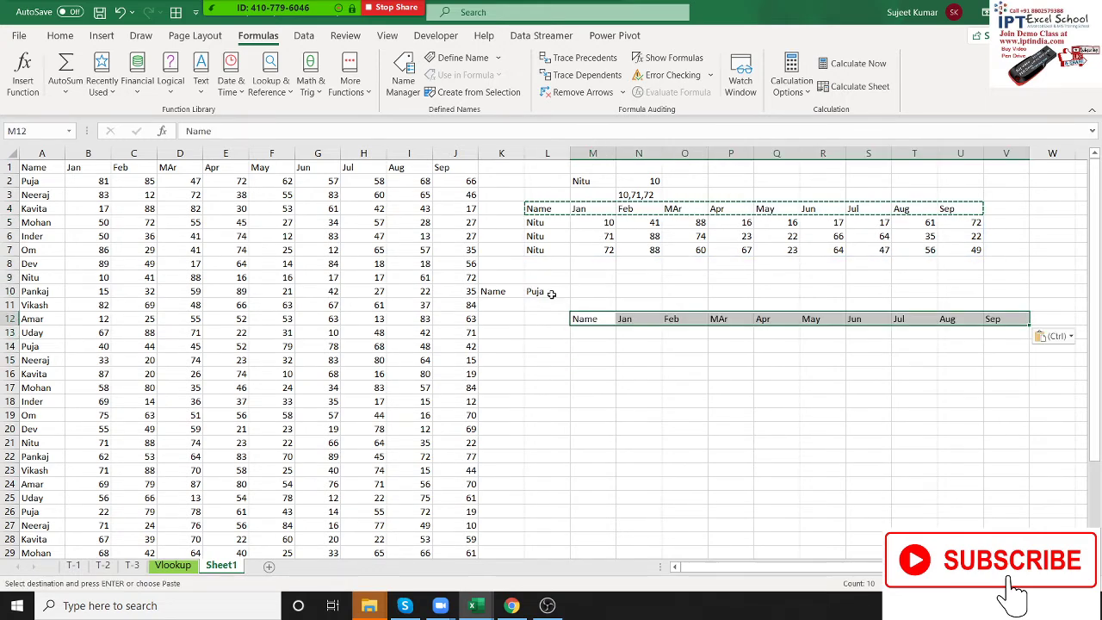
pyautogui.hotkey('ctrl', 'v')
pyautogui.press('Left')
pyautogui.write('Sr')
pyautogui.press('Return')
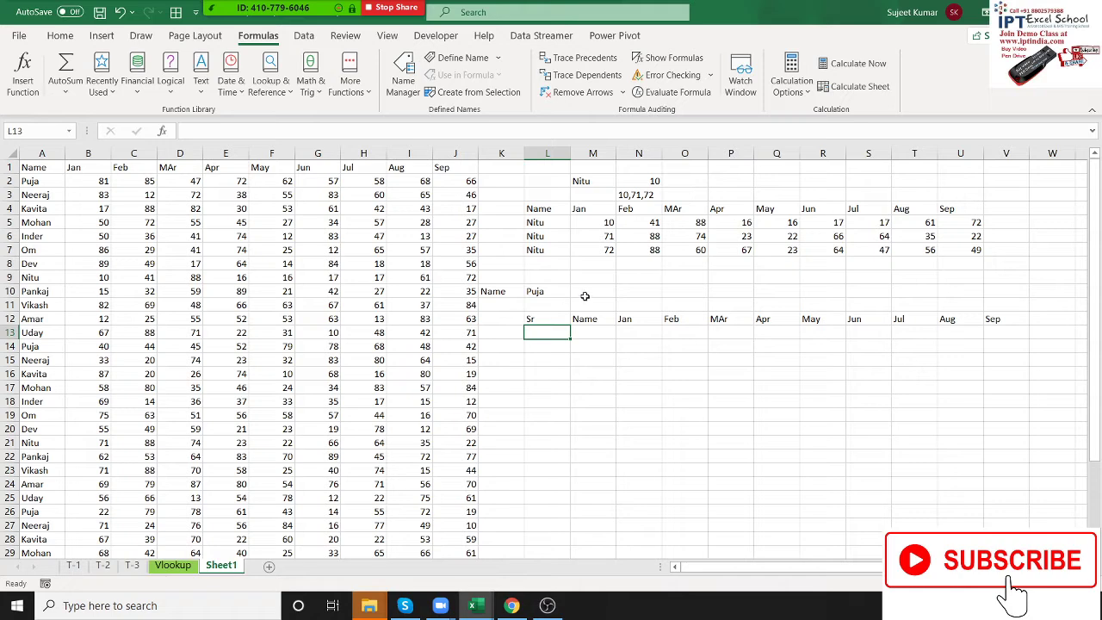
# Step: Enter =COUNTIF(A:A,L10) in M10 to count Puja's rows, giving 3
pyautogui.doubleClick(587, 293)
pyautogui.write('=cou')
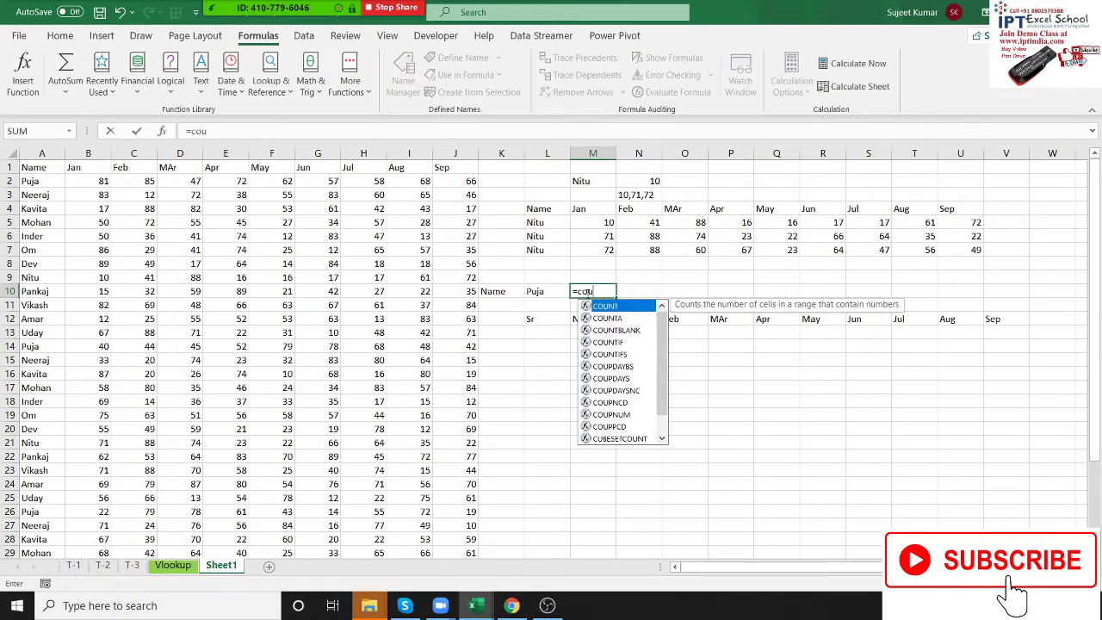
pyautogui.press('Down')
pyautogui.press('Down')
pyautogui.press('Down')
pyautogui.press('Tab')
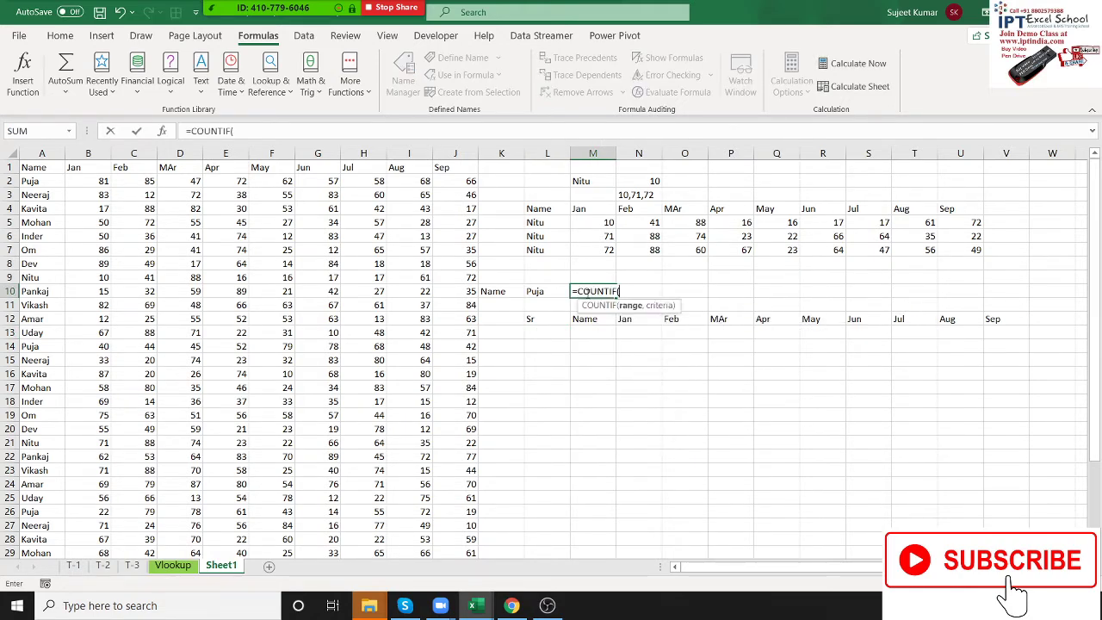
pyautogui.click(41, 161)
pyautogui.write(',')
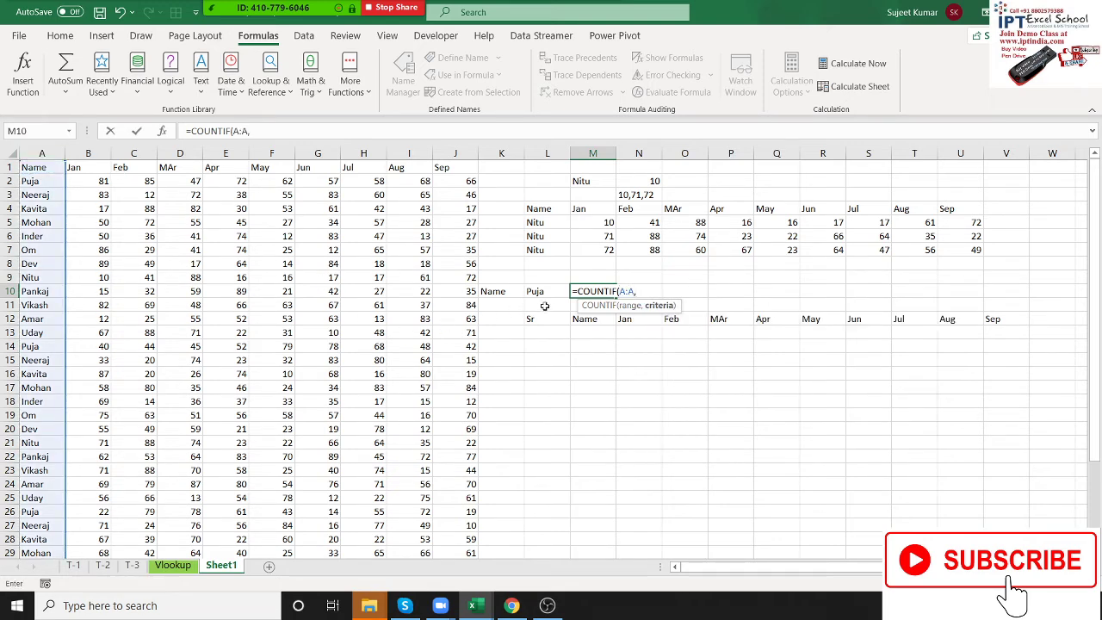
pyautogui.click(545, 293)
pyautogui.press('Return')
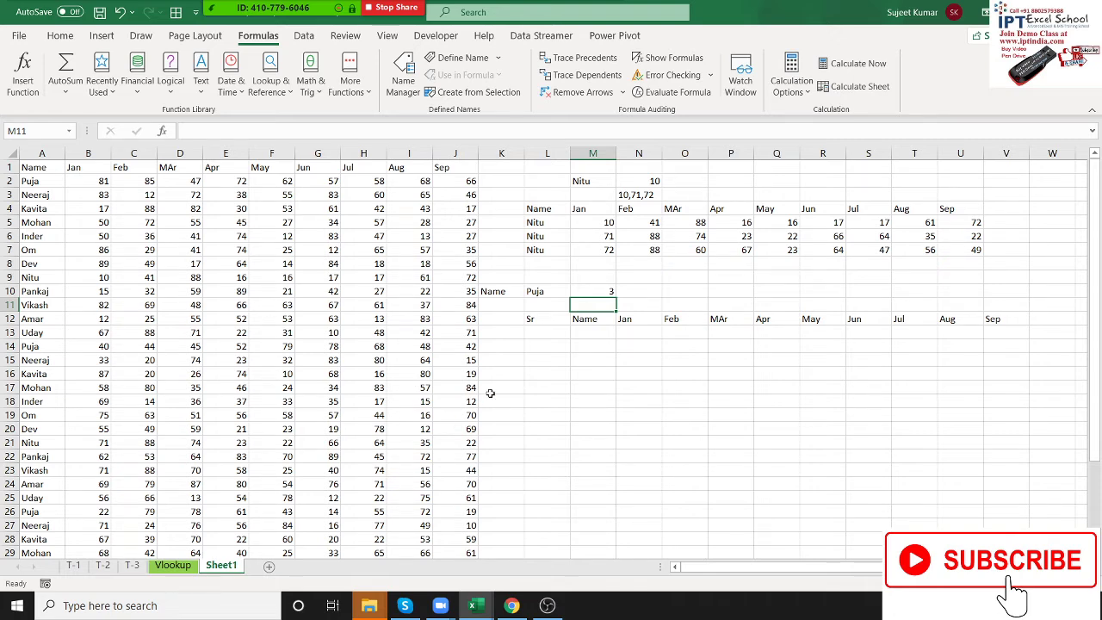
# Step: Enter 1 in L13, then an IF formula in L14 that adds 1 to L13 until the M10 count
pyautogui.click(548, 336)
pyautogui.write('1')
pyautogui.press('Return')
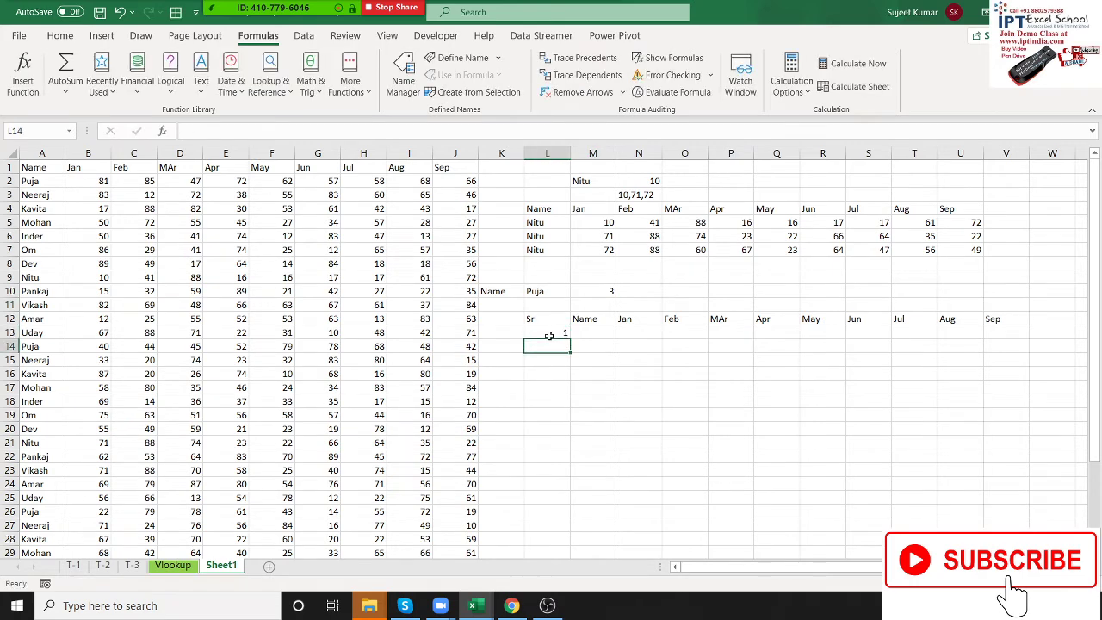
pyautogui.write('=IF(')
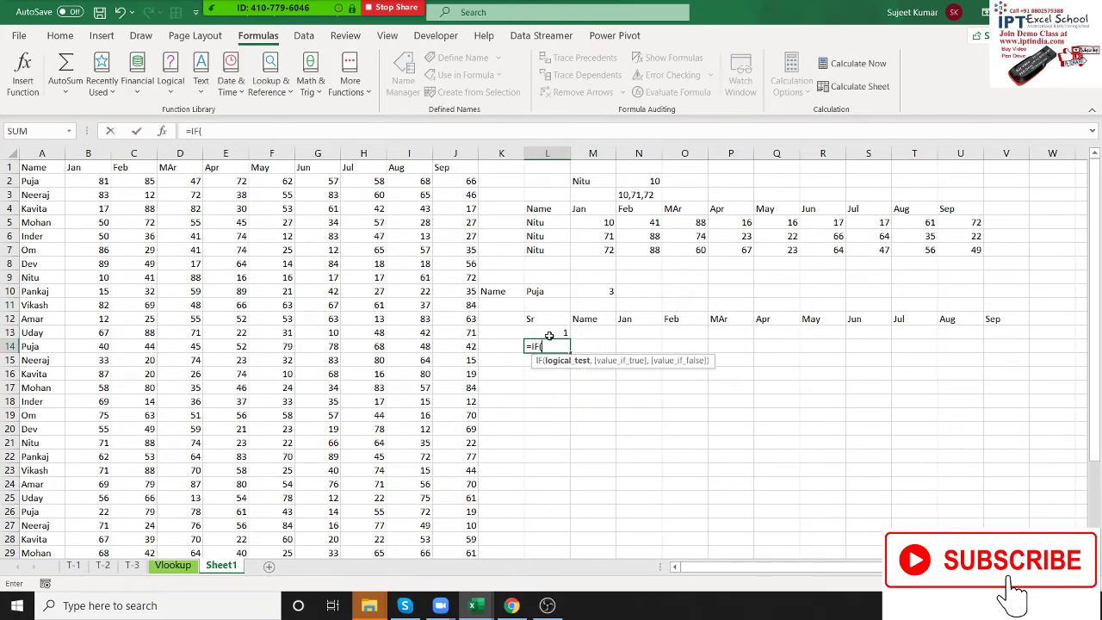
pyautogui.click(549, 336)
pyautogui.write('+1>')
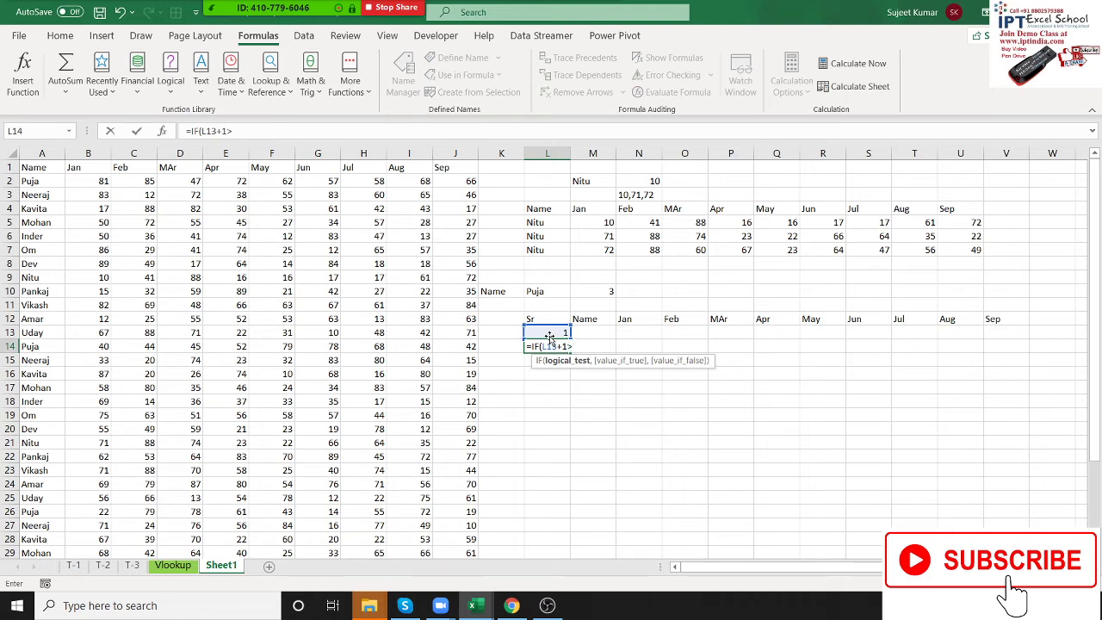
pyautogui.click(607, 291)
pyautogui.write(',""')
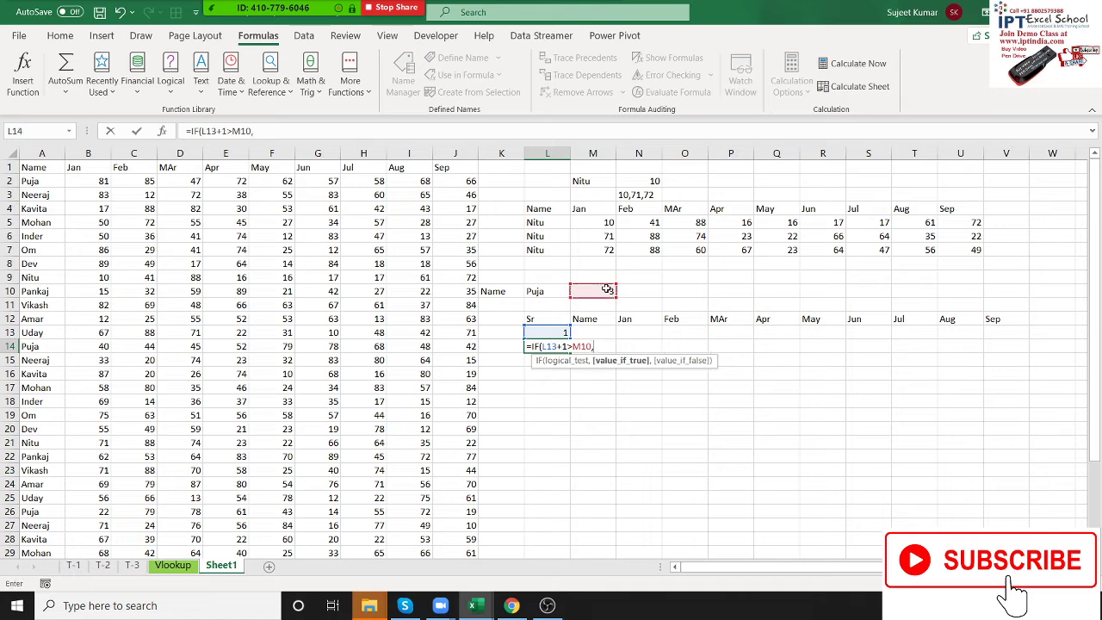
pyautogui.write(',L13')
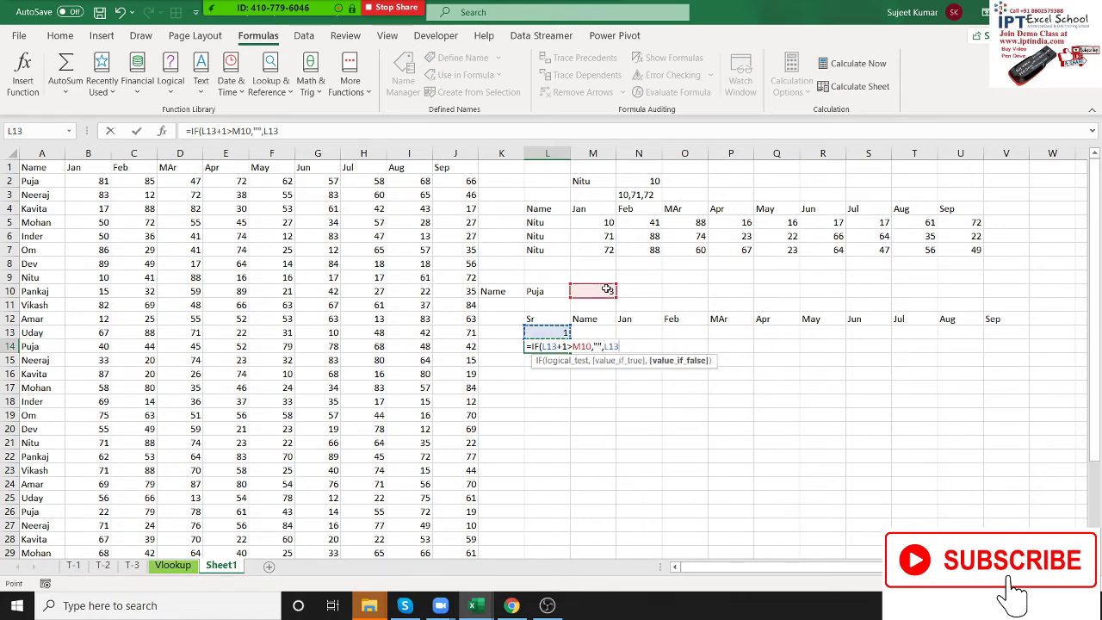
pyautogui.write('+1')
pyautogui.press('Return')
# Step: Lock M10 as $M$10, wrap the L14 formula in IFERROR with a blank fallback, and select down to row 42
pyautogui.press('Up')
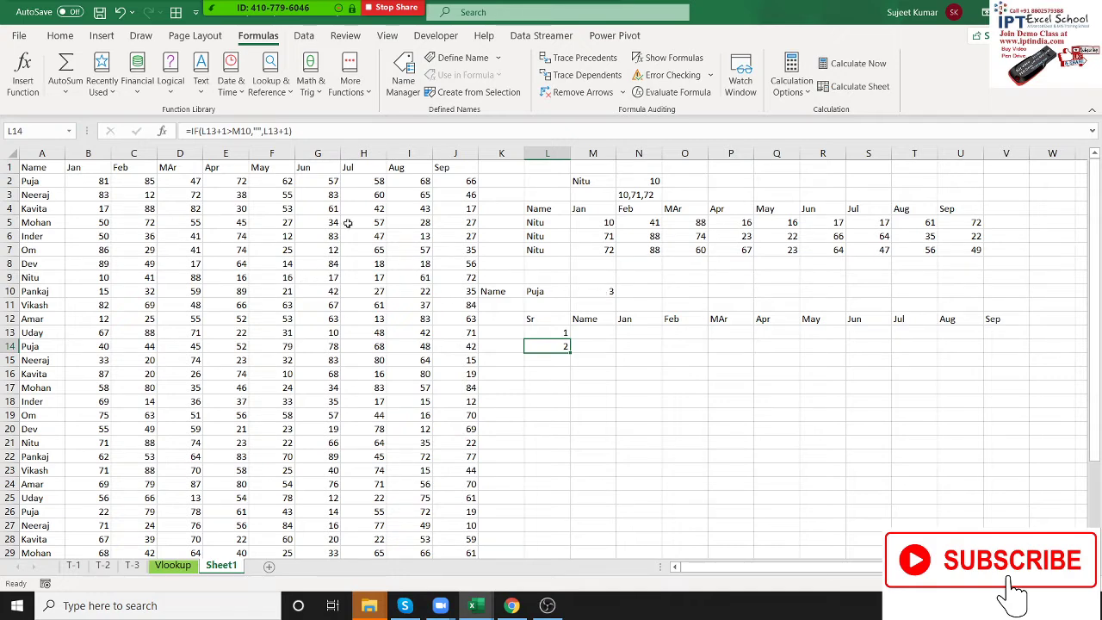
pyautogui.click(247, 131)
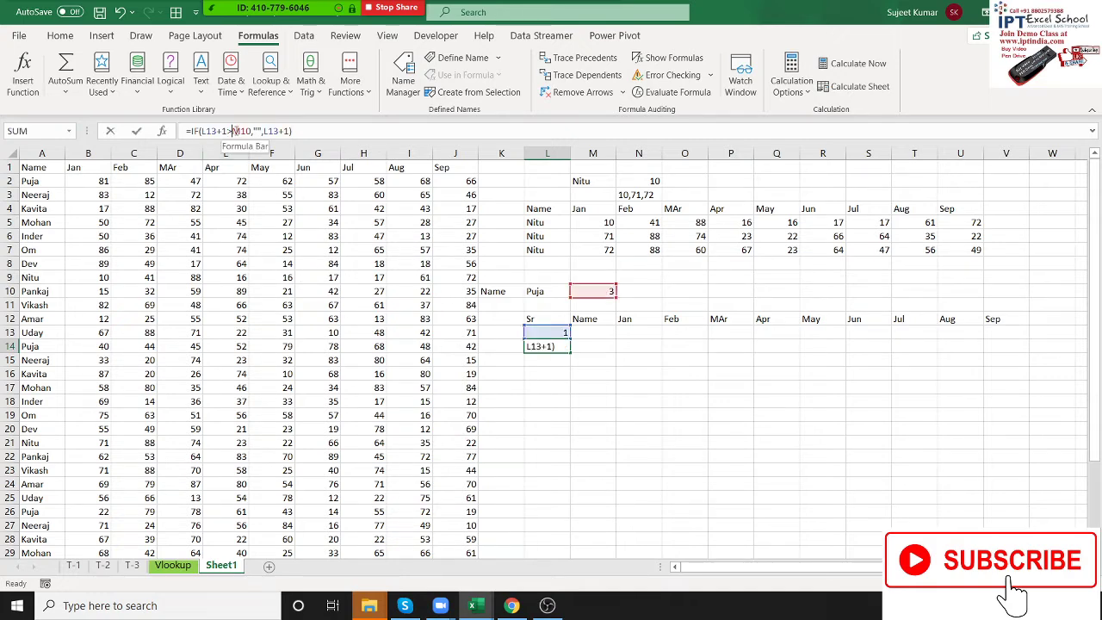
pyautogui.press('F4')
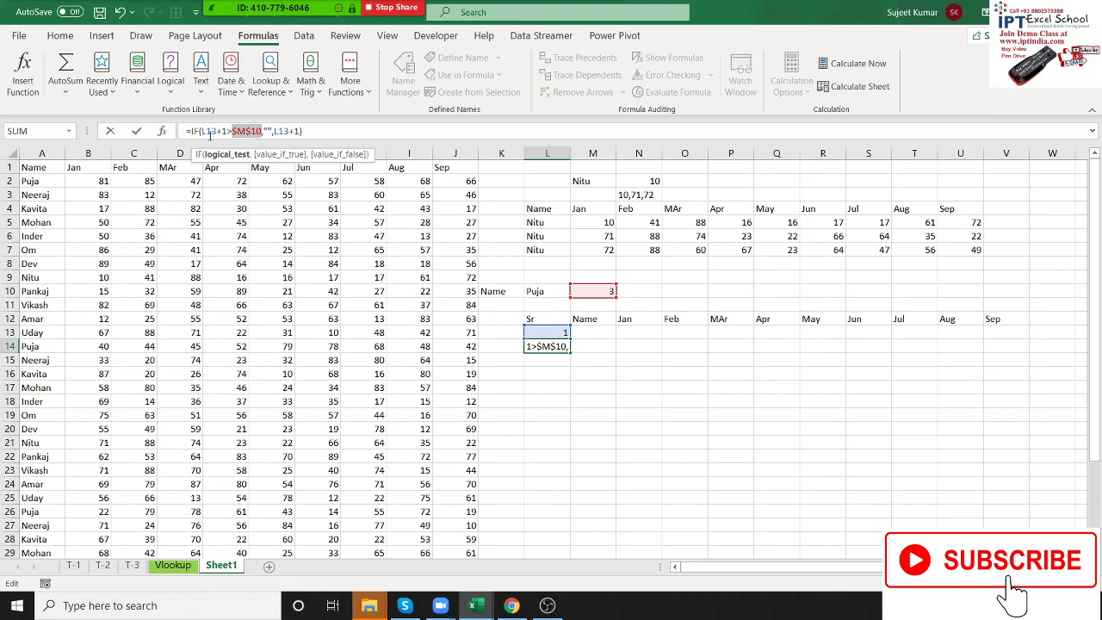
pyautogui.click(193, 131)
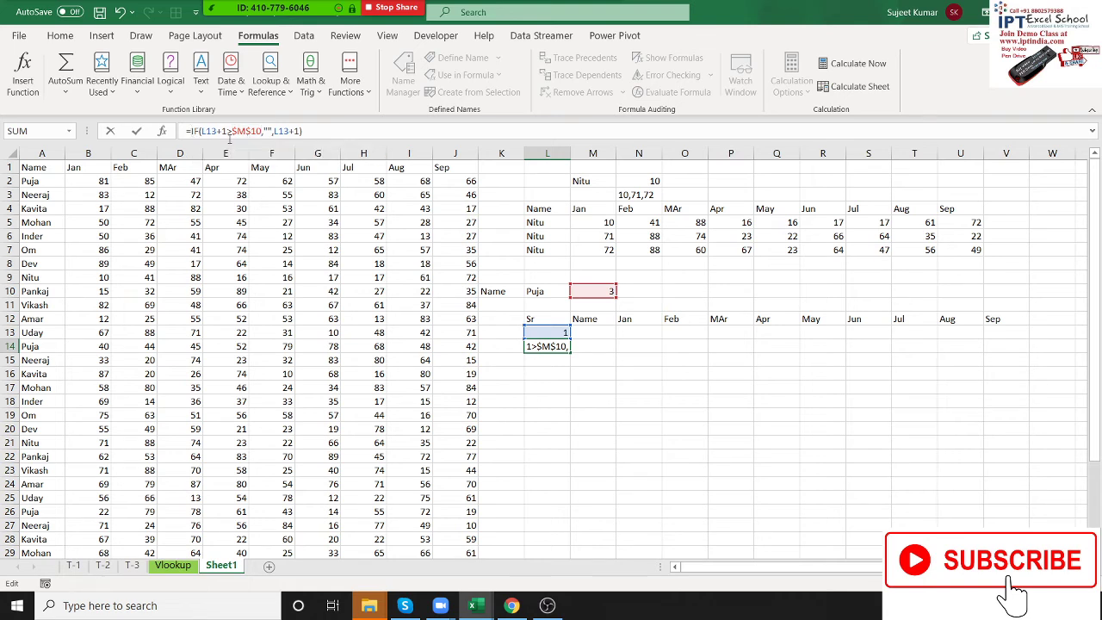
pyautogui.write('IF')
pyautogui.press('Down')
pyautogui.press('Tab')
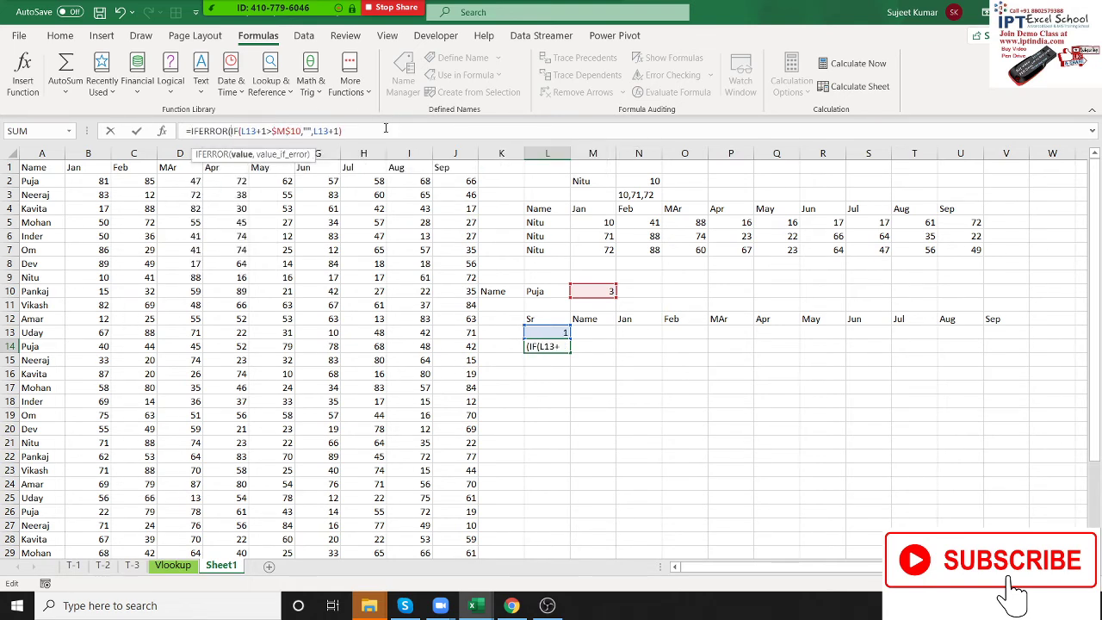
pyautogui.write(',""')
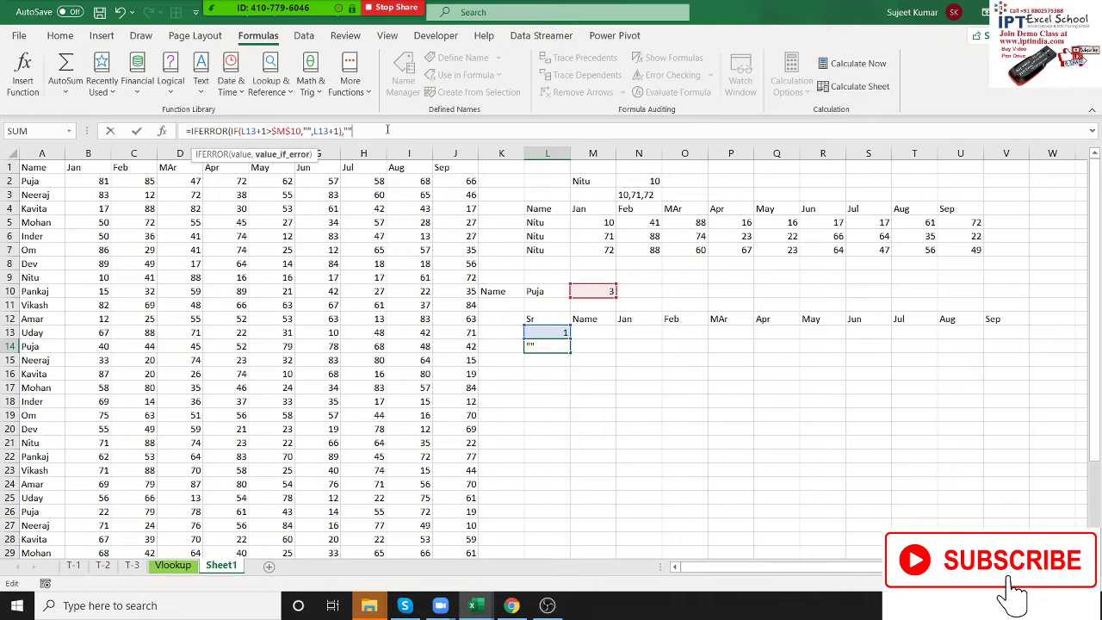
pyautogui.write(')')
pyautogui.hotkey('ctrl', 'Return')
pyautogui.hotkey('shift', 'pagedown')
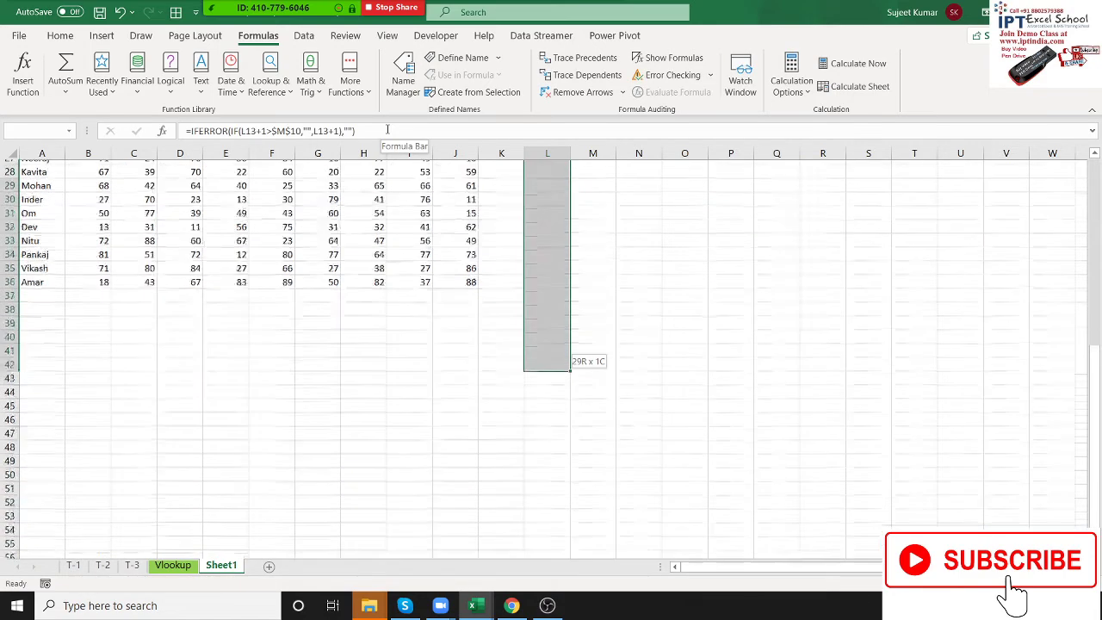
# Step: Fill the Sr formula down to row 42 and insert a new blank column A
pyautogui.hotkey('ctrl', 'd')
pyautogui.hotkey('ctrl', 'Up')
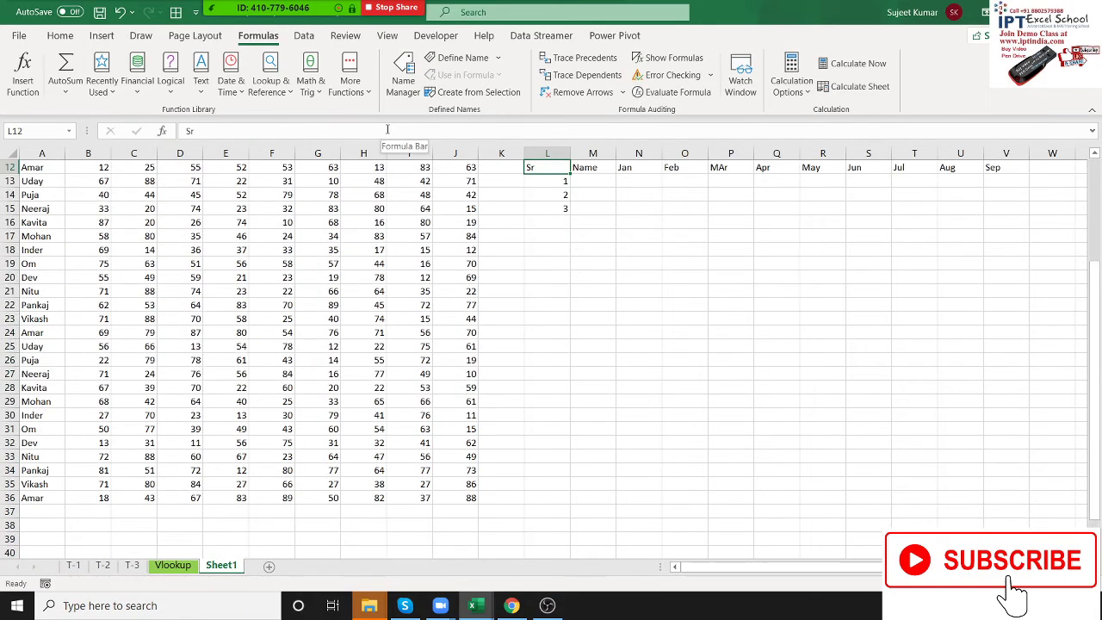
pyautogui.press('Up')
pyautogui.press('Up')
pyautogui.press('Up')
pyautogui.press('Up')
pyautogui.press('Up')
pyautogui.press('Left')
pyautogui.press('Left')
pyautogui.press('Left')
pyautogui.press('Left')
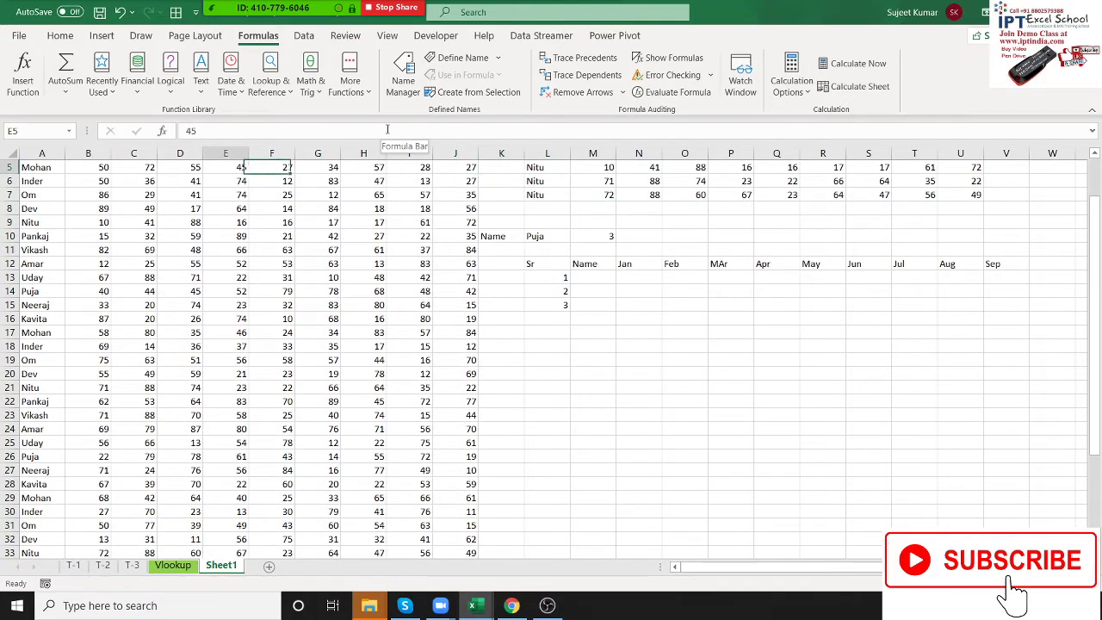
pyautogui.press('Home')
pyautogui.hotkey('ctrl', 'space')
pyautogui.hotkey('ctrl', 'shift', '+')
pyautogui.press('Up')
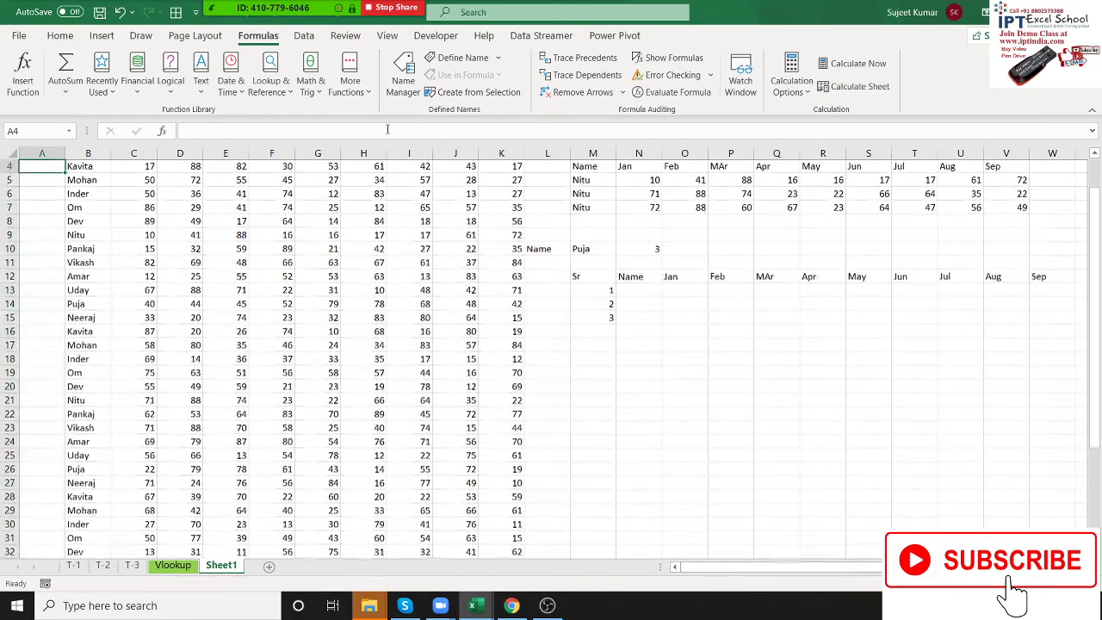
pyautogui.press('Up')
pyautogui.press('Up')
pyautogui.press('Up')
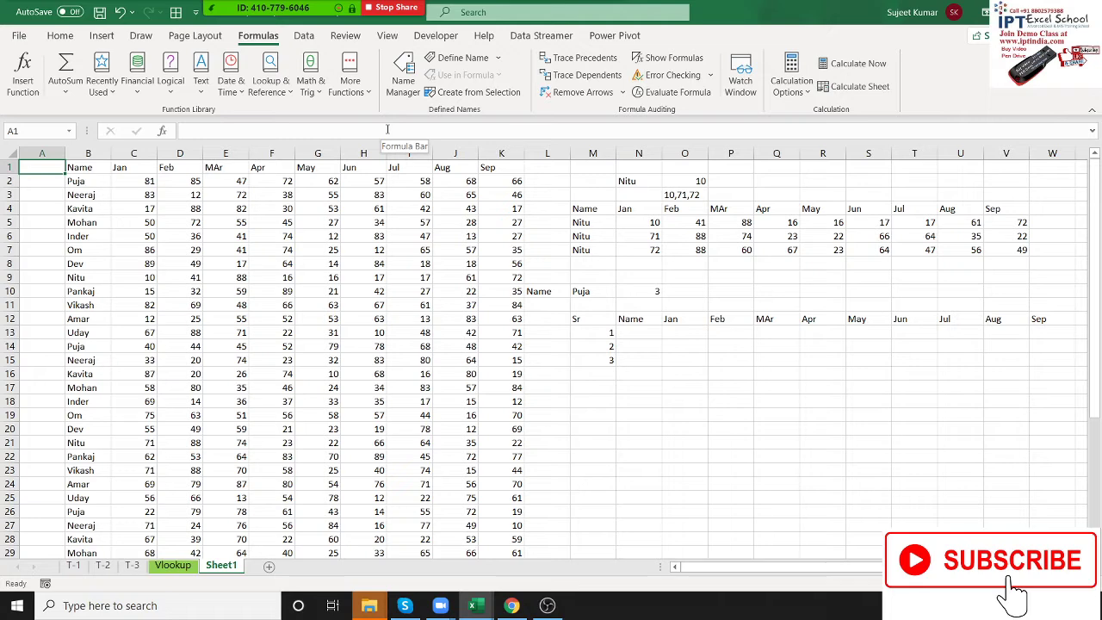
# Step: Head column A as ID and enter a COUNTIF running count of B2 in A2
pyautogui.write('ID')
pyautogui.press('Return')
pyautogui.write('=c')
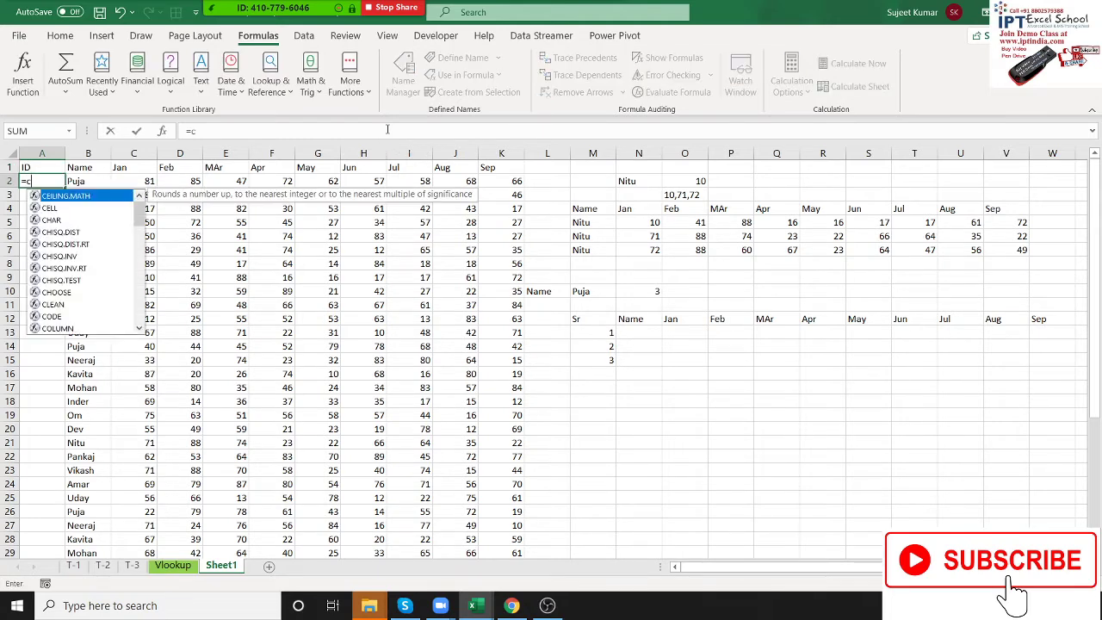
pyautogui.write('ou')
pyautogui.press('Down')
pyautogui.press('Down')
pyautogui.press('Down')
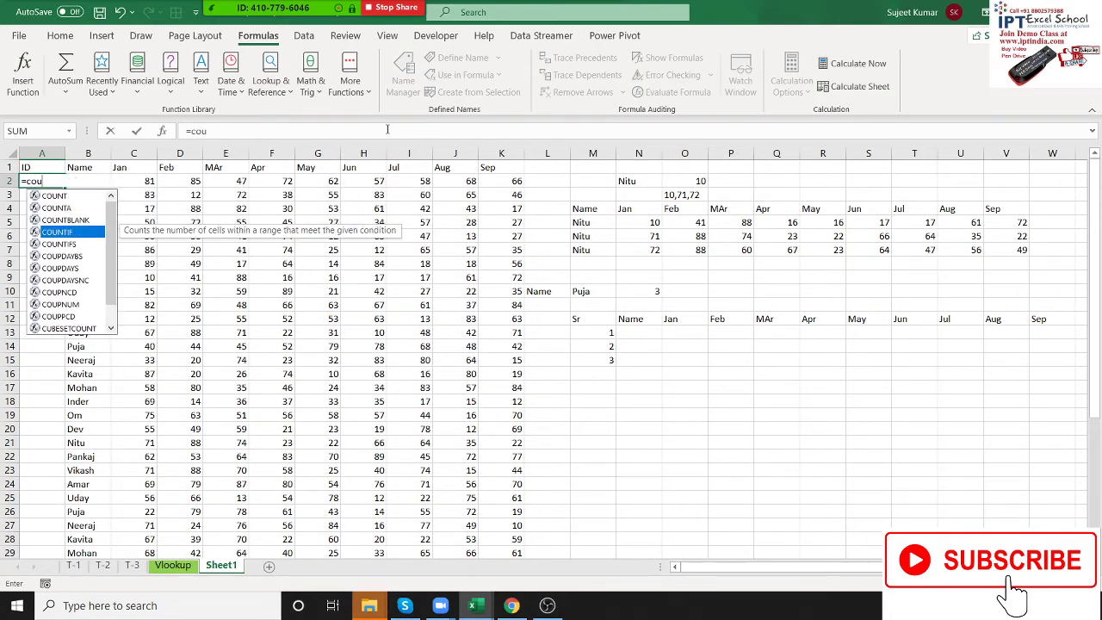
pyautogui.press('Tab')
pyautogui.press('Right')
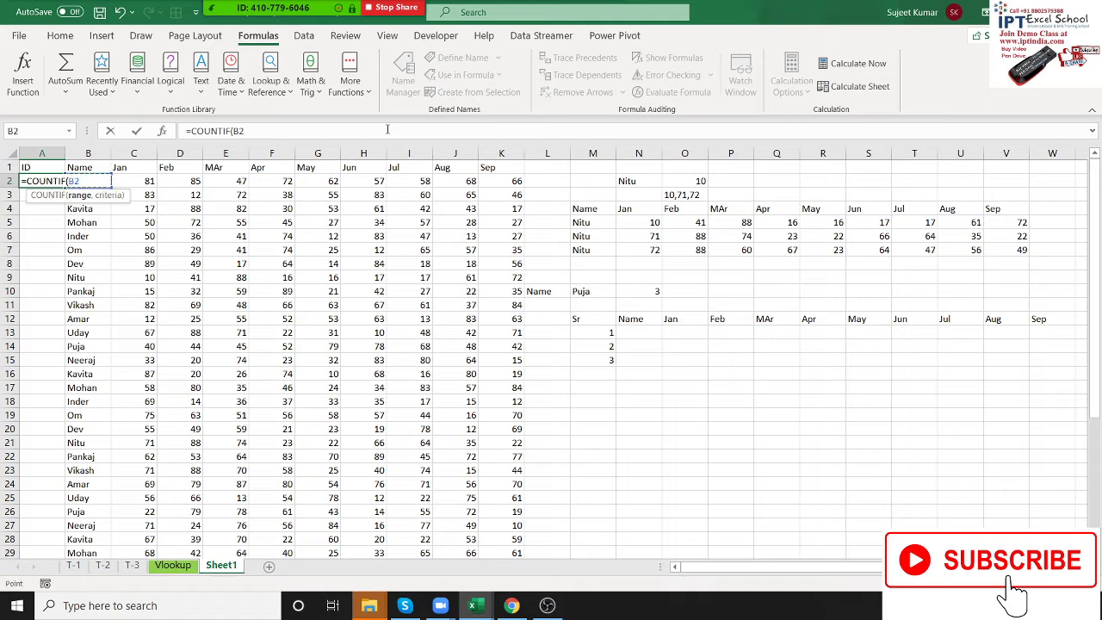
pyautogui.write('.')
pyautogui.write('b')
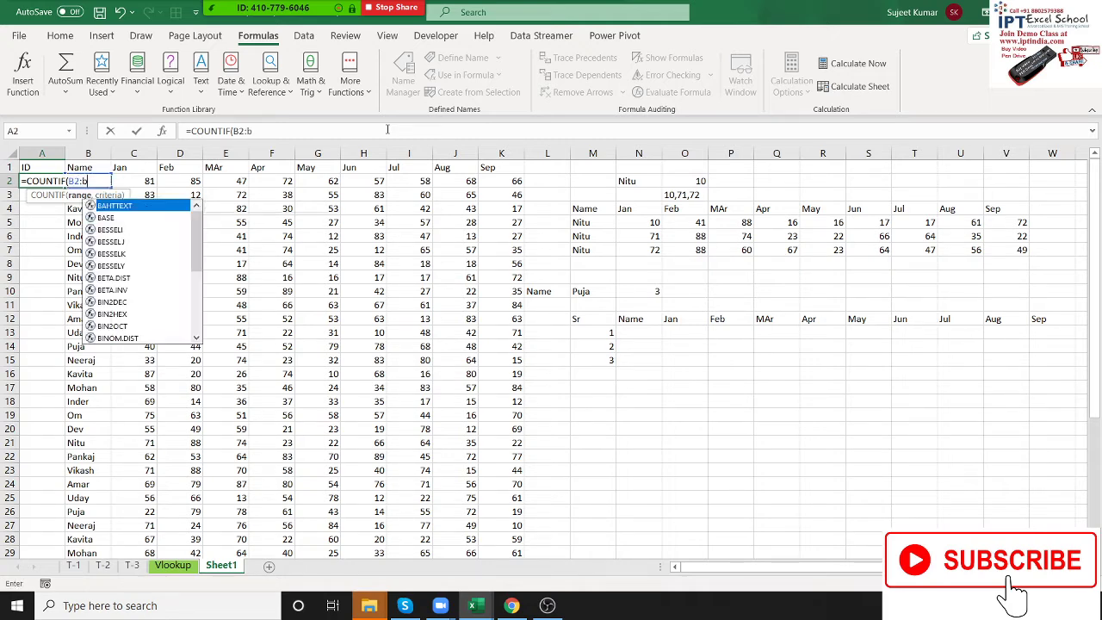
pyautogui.write('2,b')
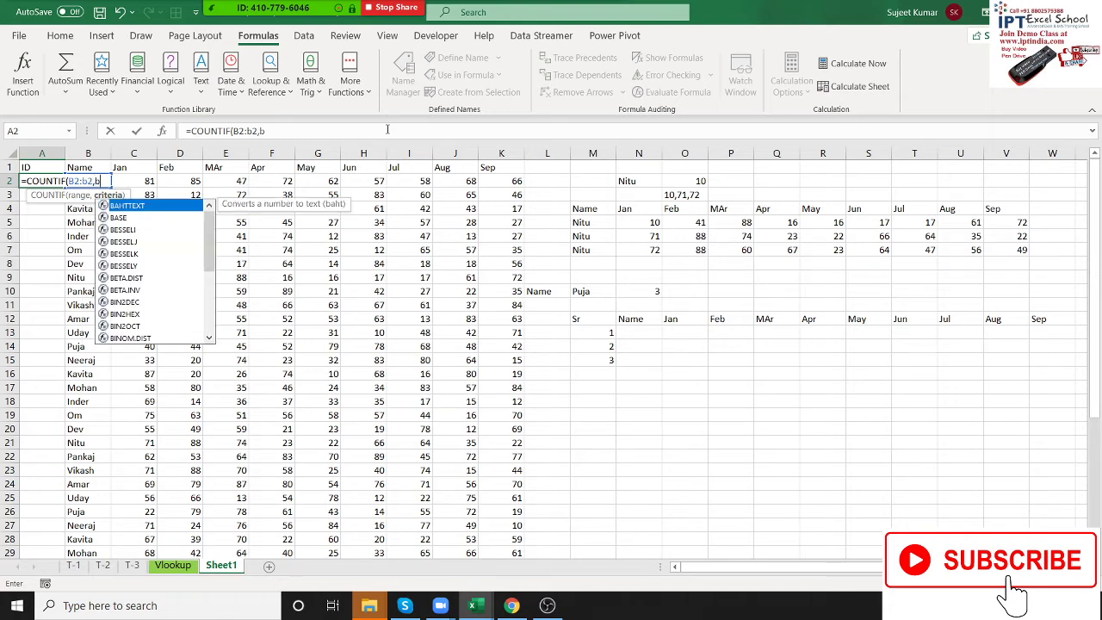
pyautogui.write('2)')
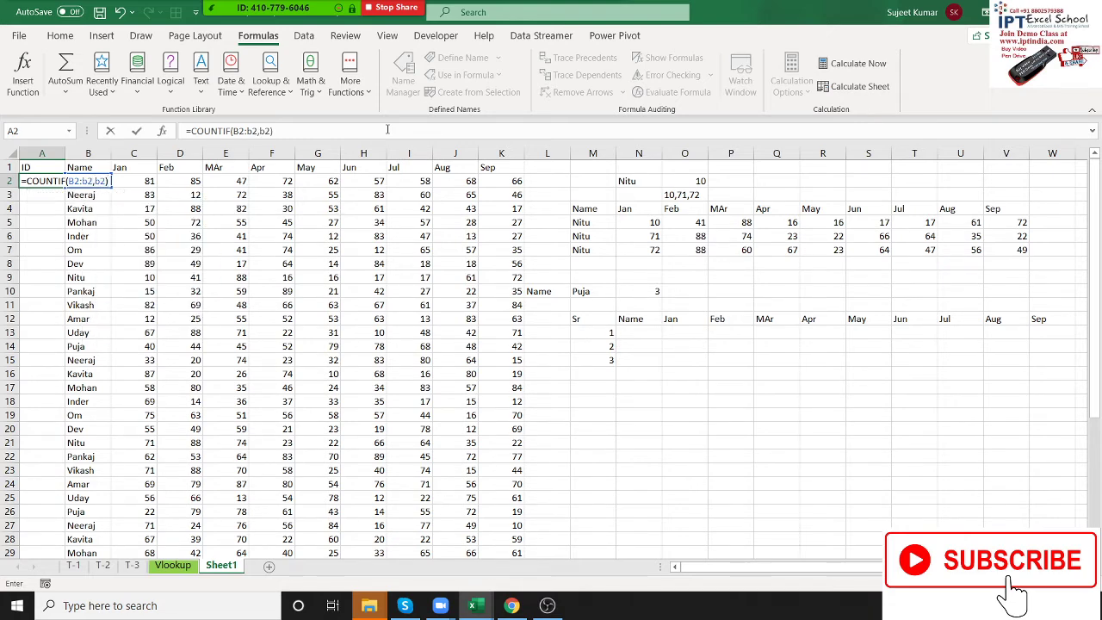
pyautogui.hotkey('ctrl', 'Return')
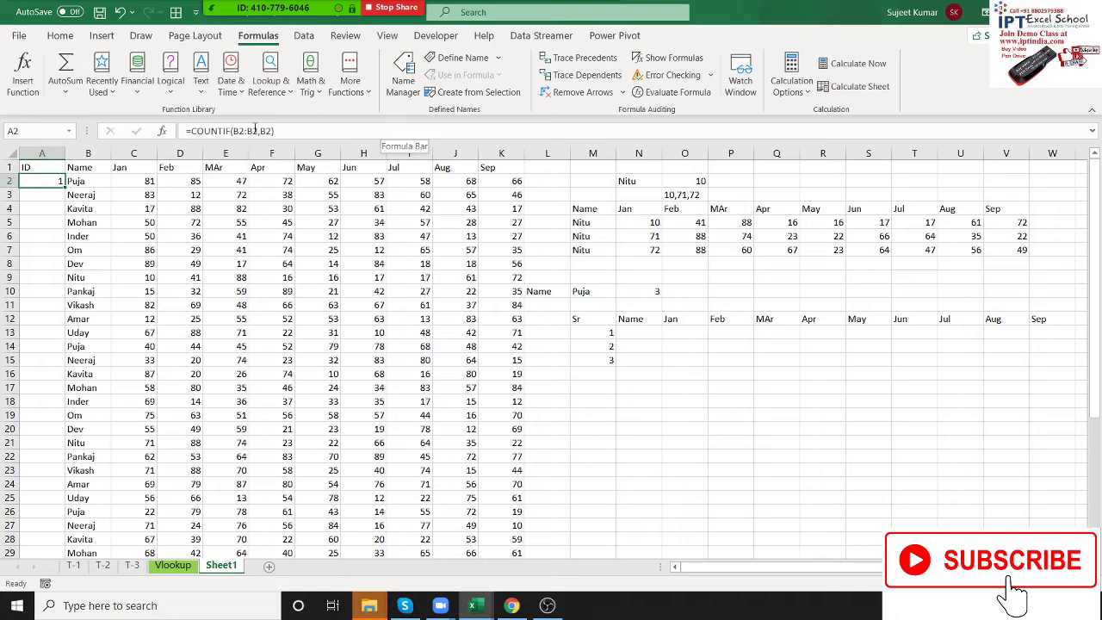
# Step: Anchor the range as $B$2:B2 and fill =COUNTIF($B$2:B2,B2) down the ID column
pyautogui.click(243, 130)
pyautogui.press('F4')
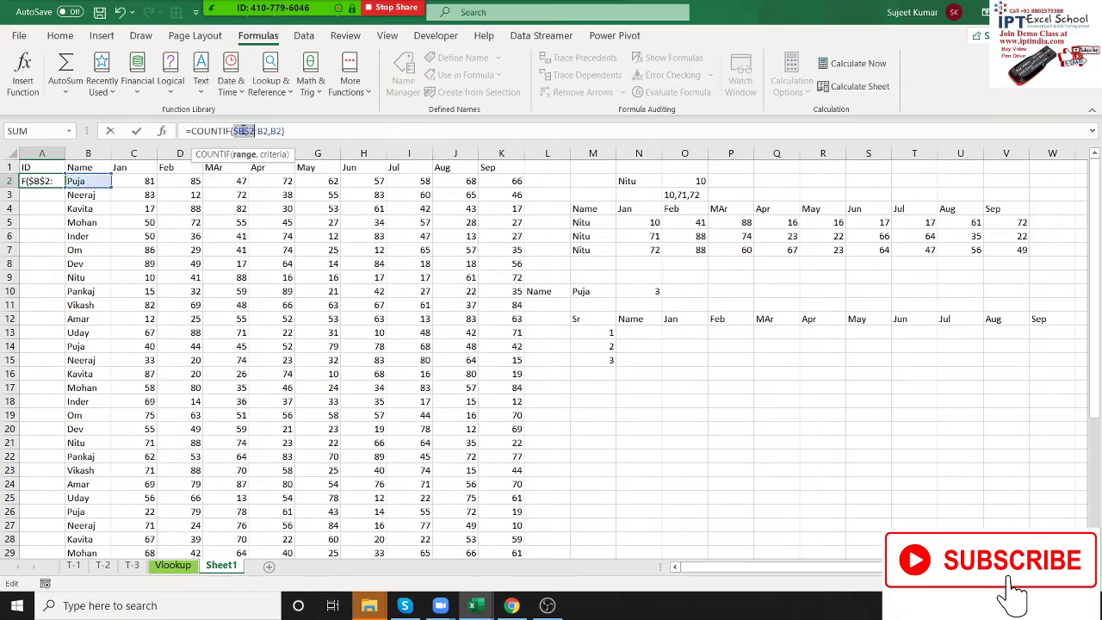
pyautogui.press('Return')
pyautogui.click(47, 181)
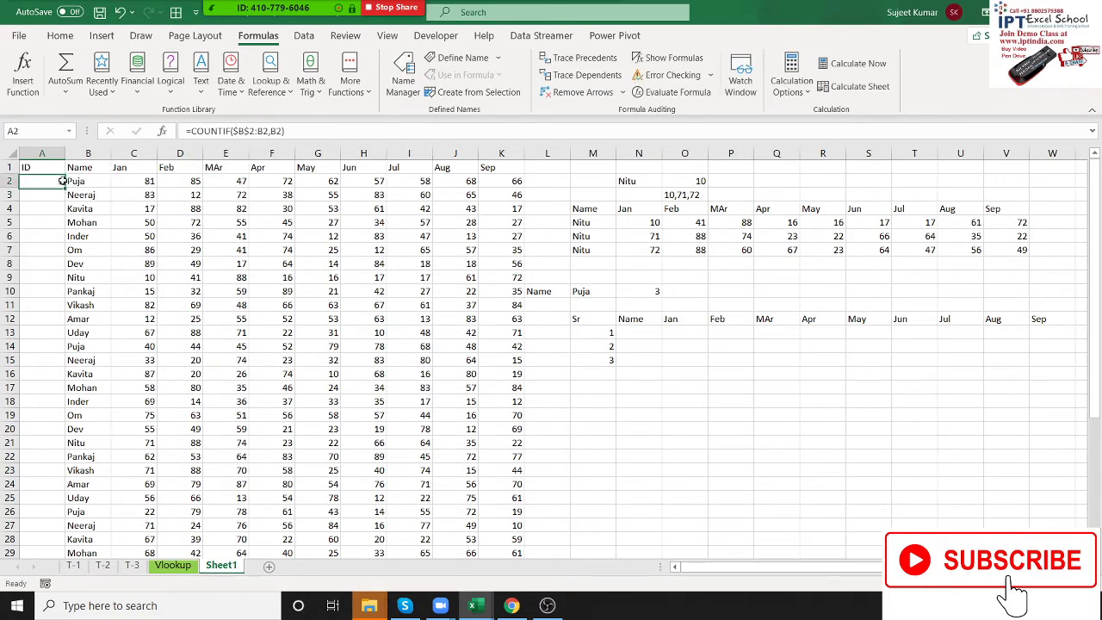
pyautogui.doubleClick(65, 188)
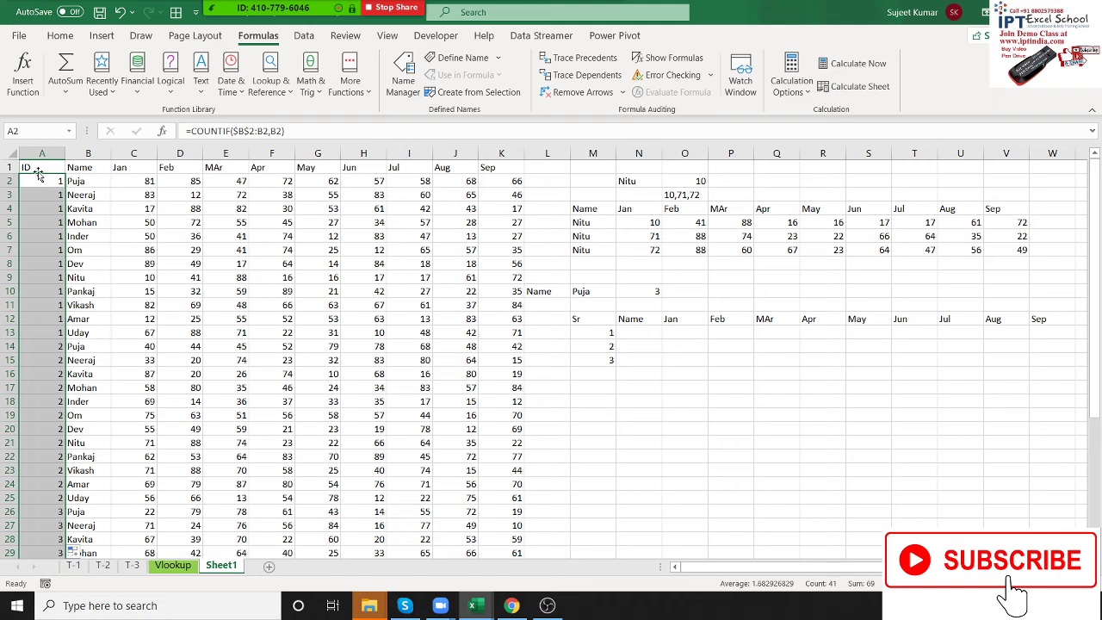
# Step: Turn on header filters and show only Amar's rows, checking their IDs 1, 2, 3
pyautogui.click(38, 168)
pyautogui.hotkey('ctrl', 'shift', 'l')
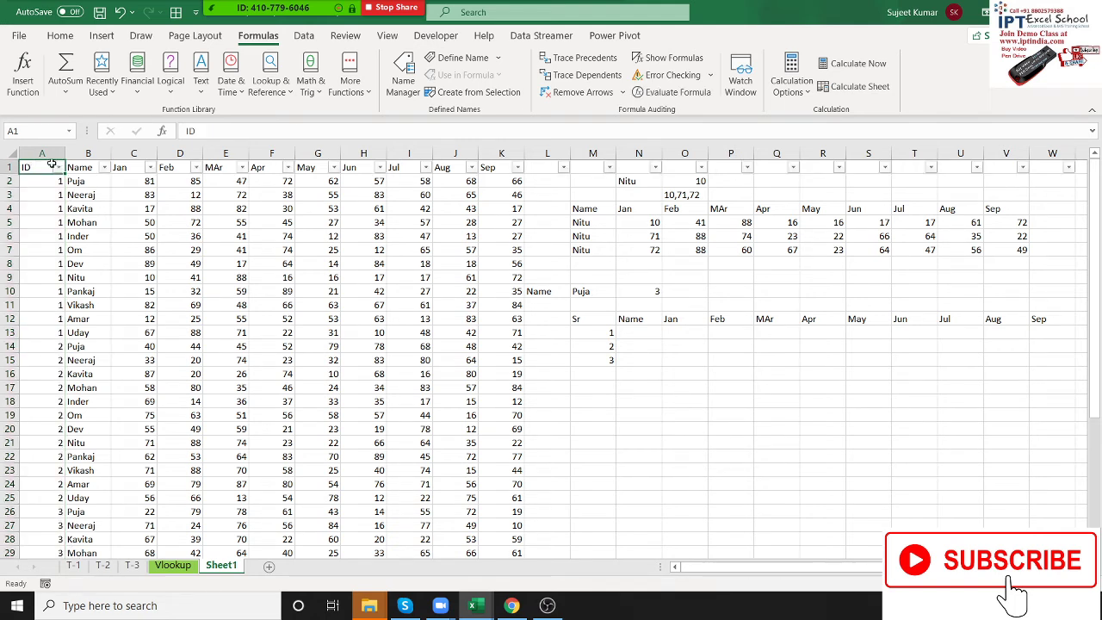
pyautogui.click(104, 167)
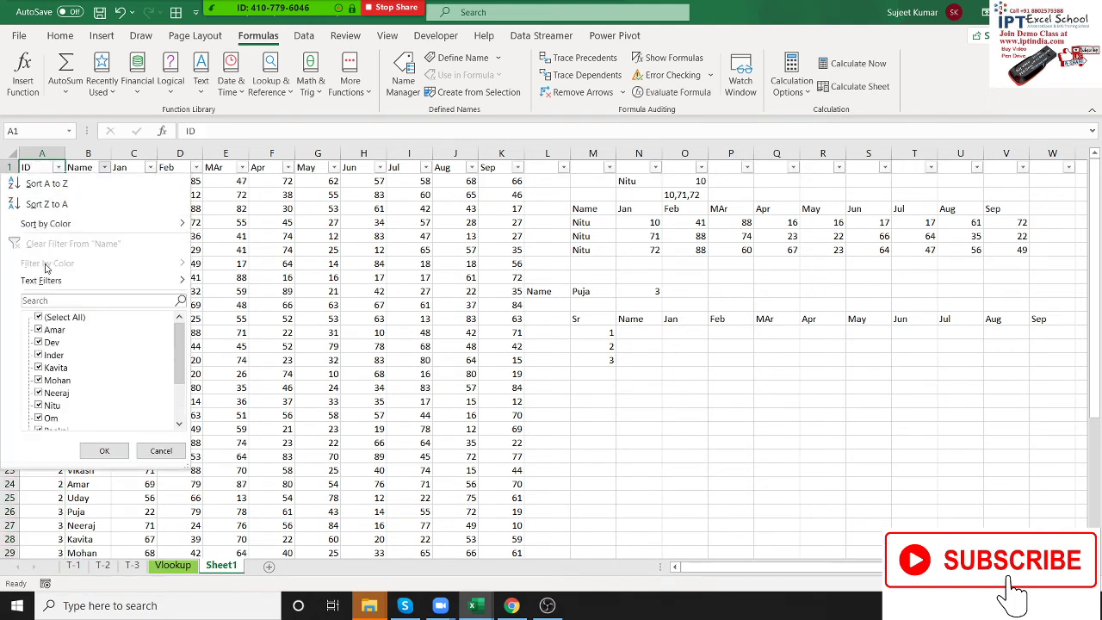
pyautogui.click(38, 317)
pyautogui.click(39, 330)
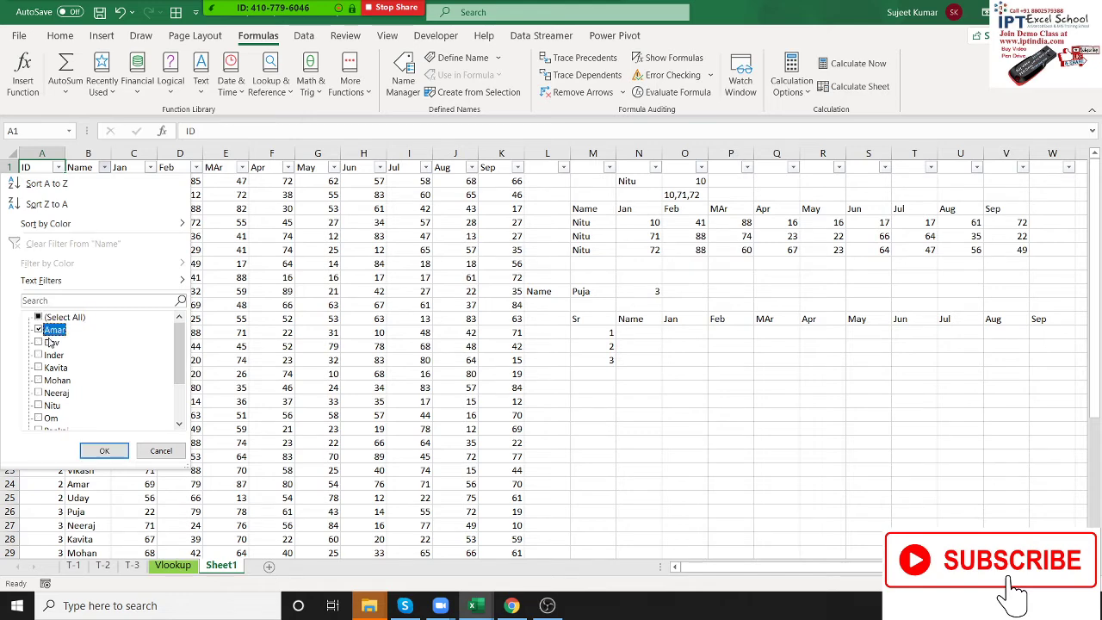
pyautogui.click(104, 450)
pyautogui.click(41, 182)
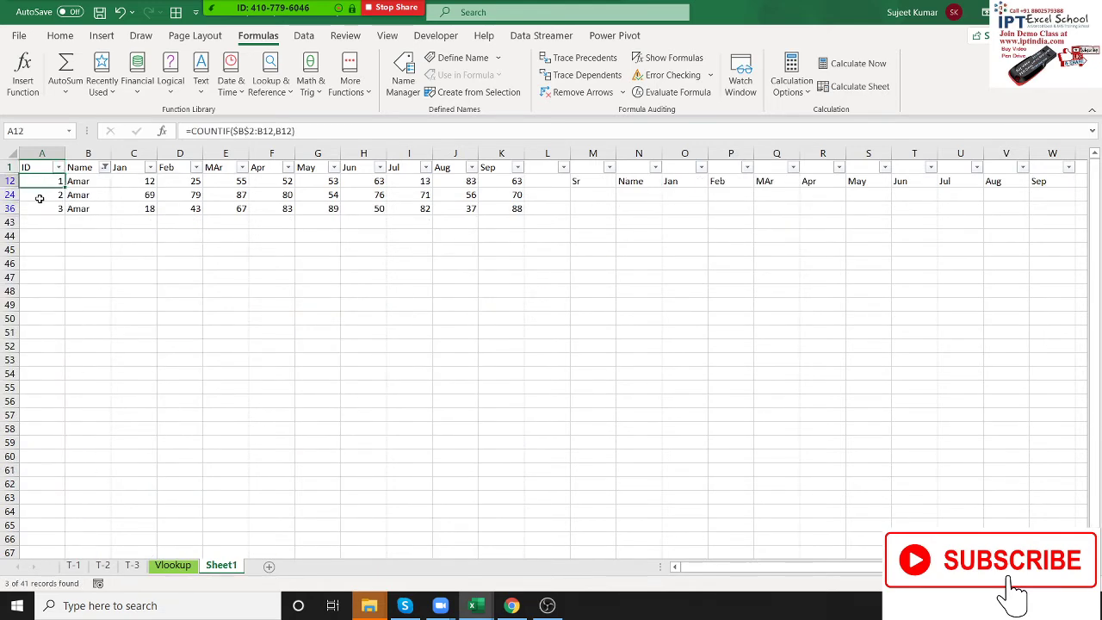
pyautogui.click(42, 195)
pyautogui.click(39, 210)
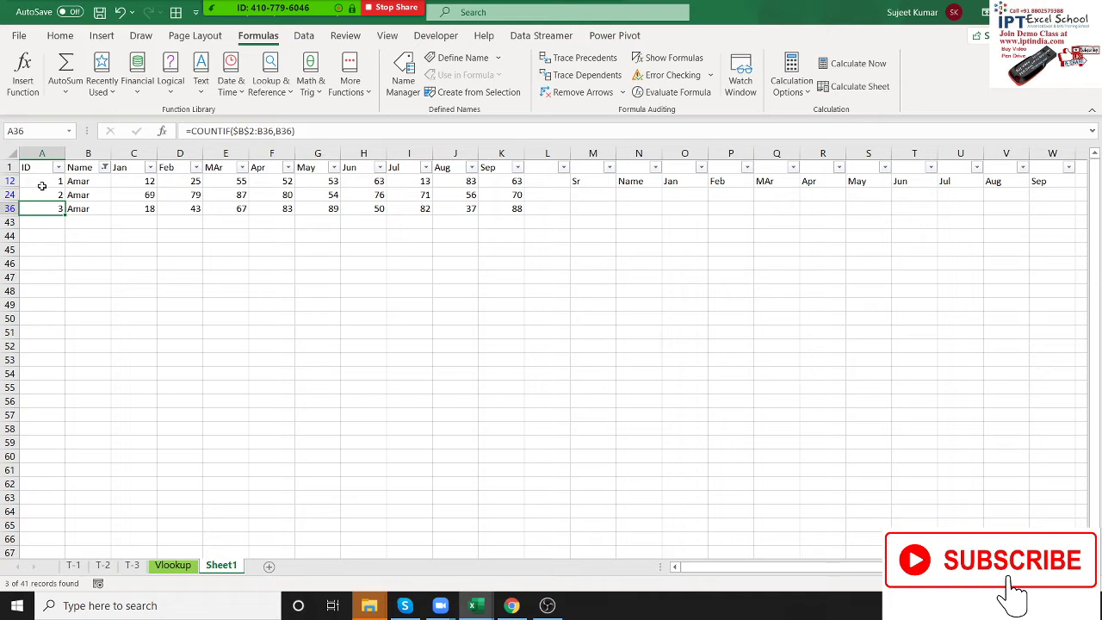
# Step: Switch the Name filter from Amar to Dev, then clear the Name filter entirely
pyautogui.click(41, 195)
pyautogui.click(104, 167)
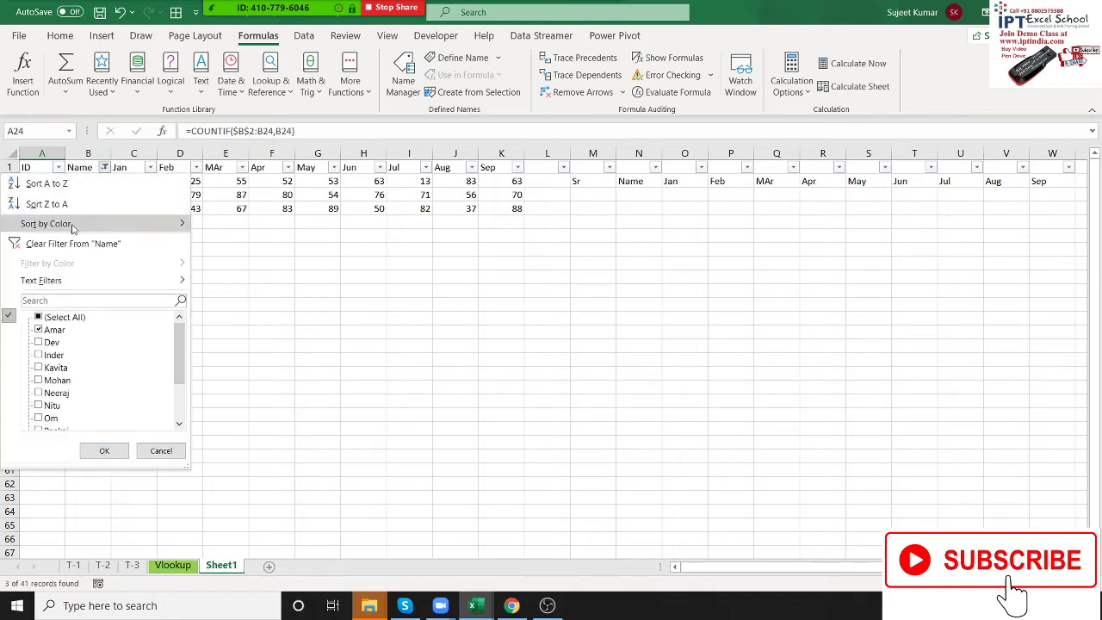
pyautogui.click(43, 343)
pyautogui.click(43, 330)
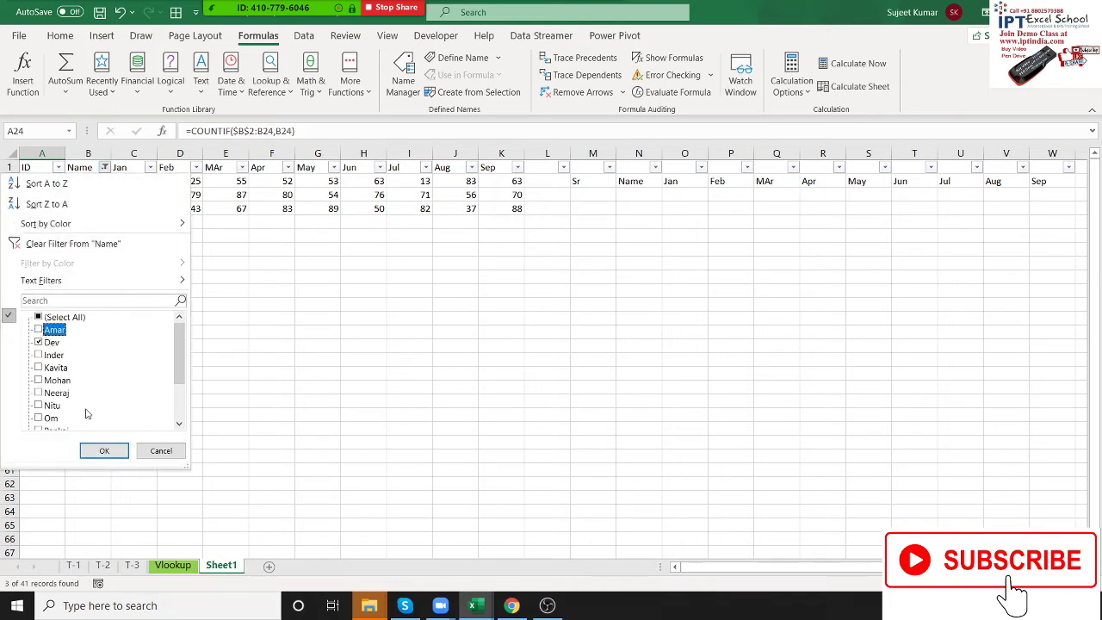
pyautogui.click(105, 450)
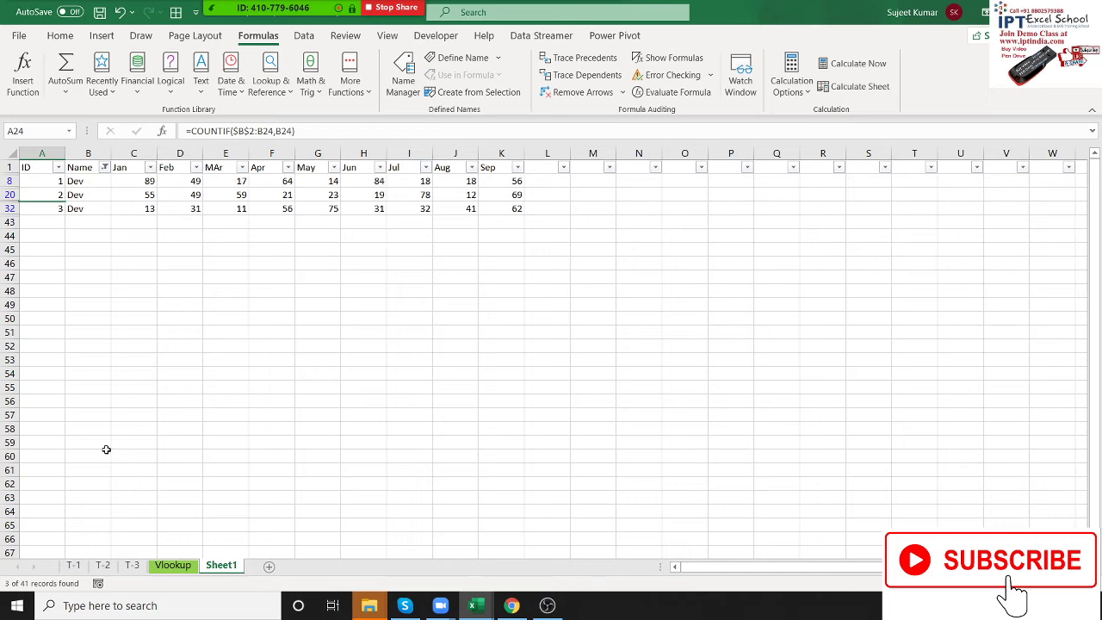
pyautogui.click(104, 168)
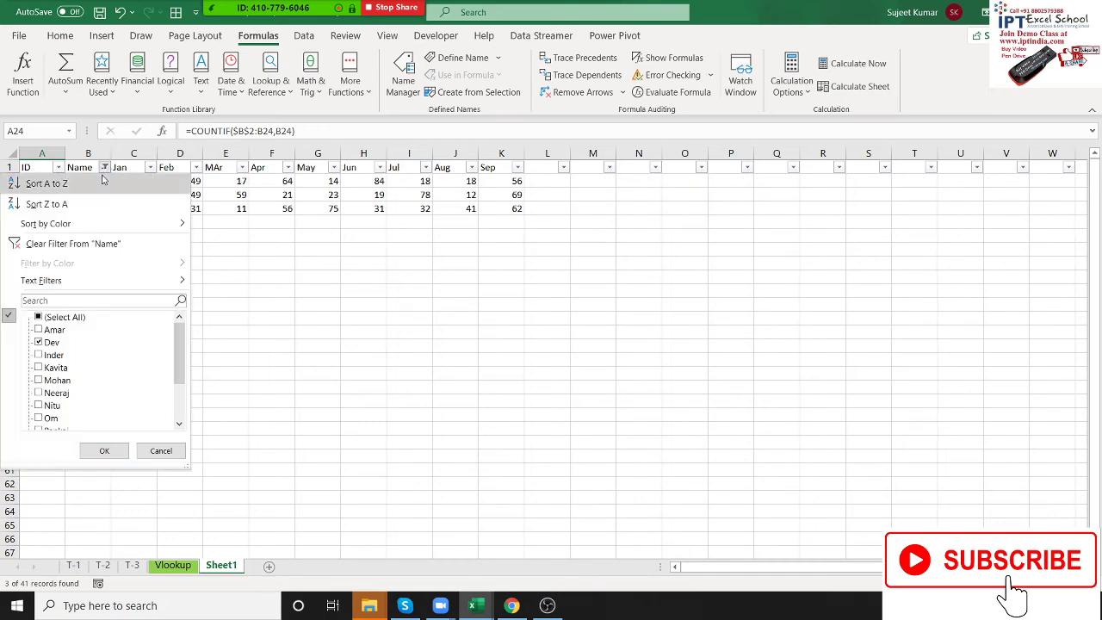
pyautogui.click(39, 242)
pyautogui.click(44, 184)
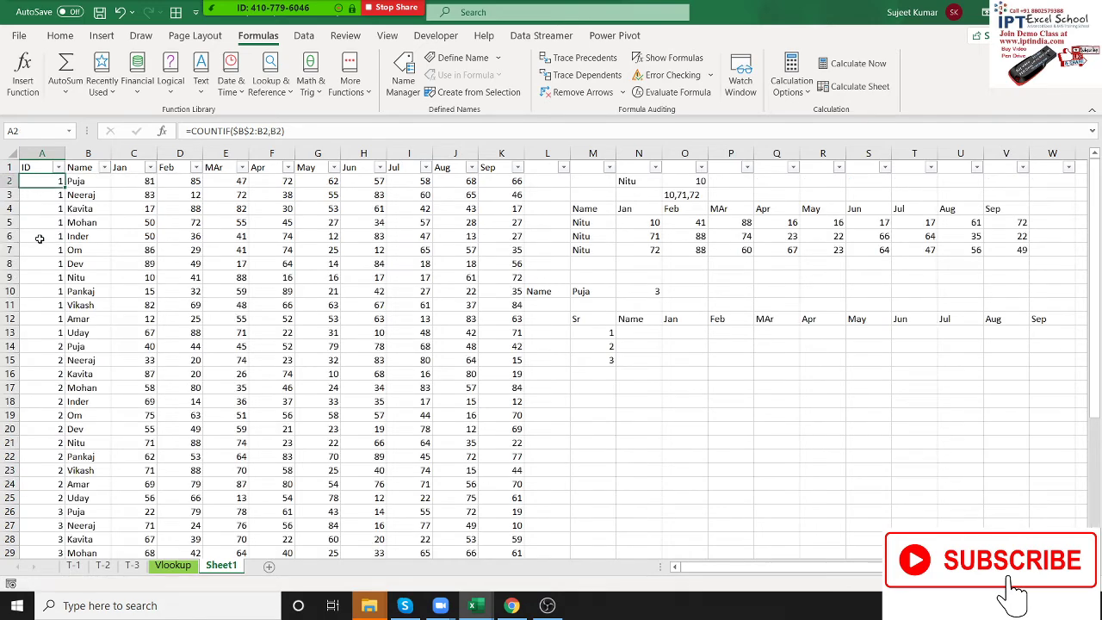
pyautogui.moveTo(267, 17)
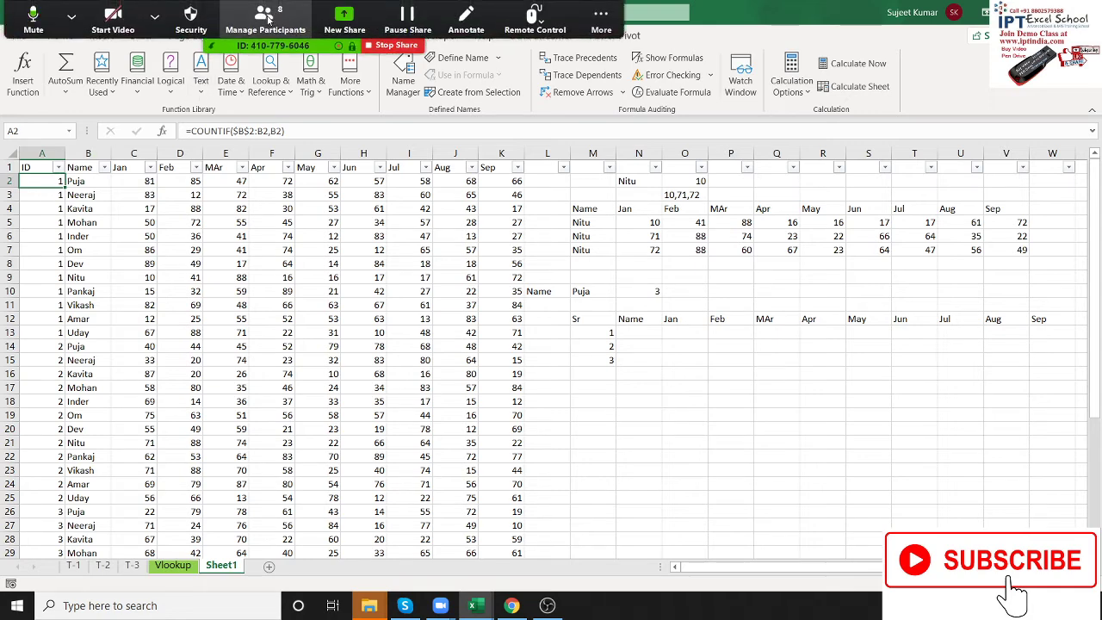
pyautogui.click(267, 17)
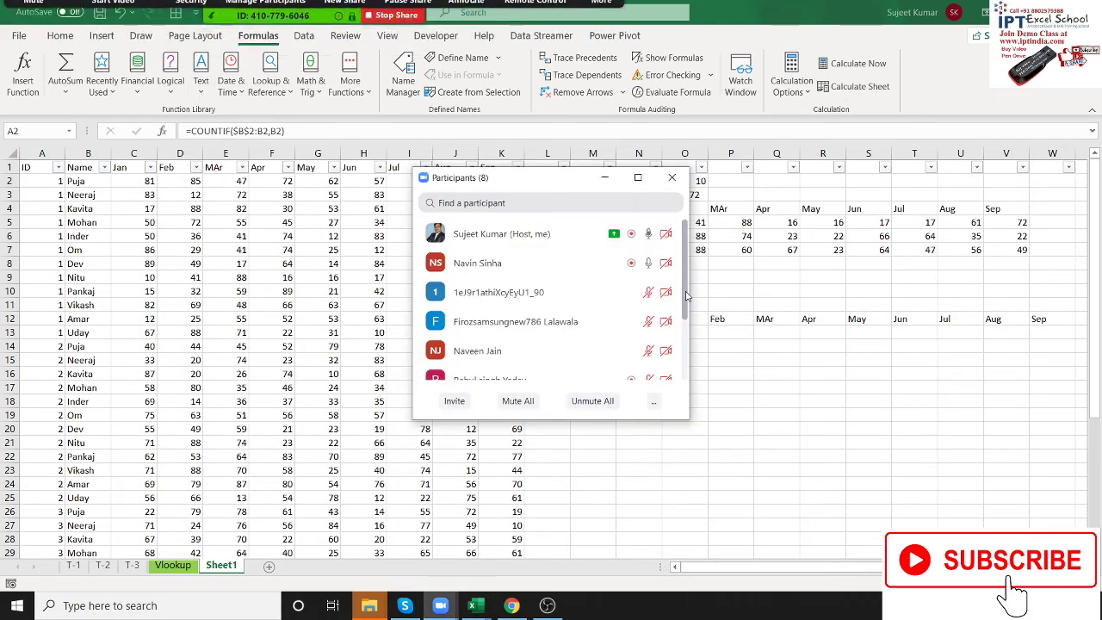
pyautogui.scroll(-2, 686, 310)
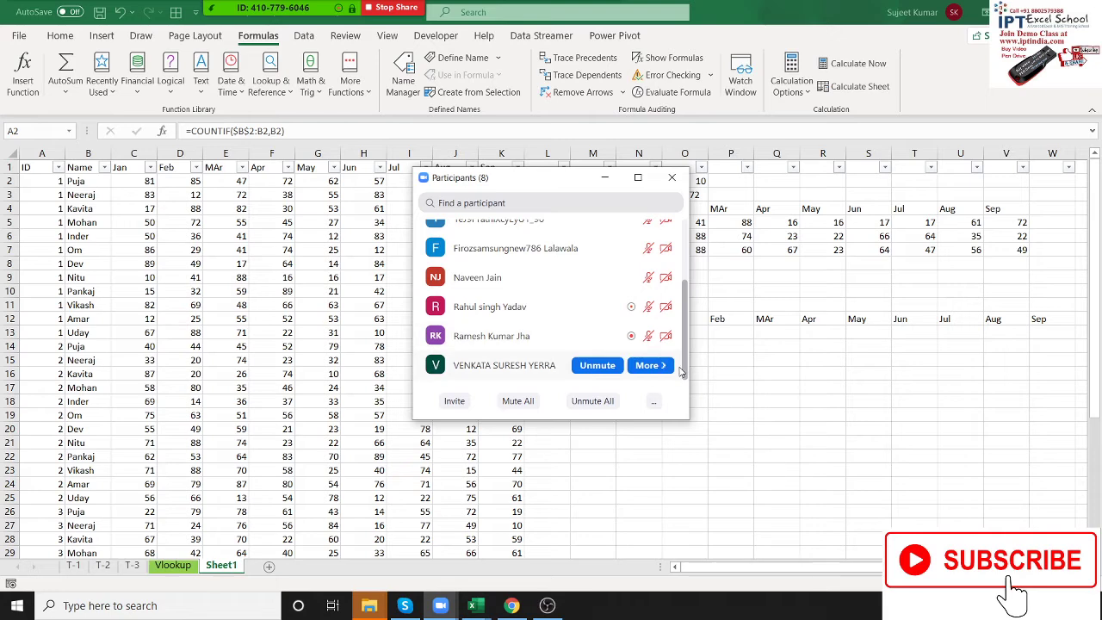
pyautogui.click(651, 369)
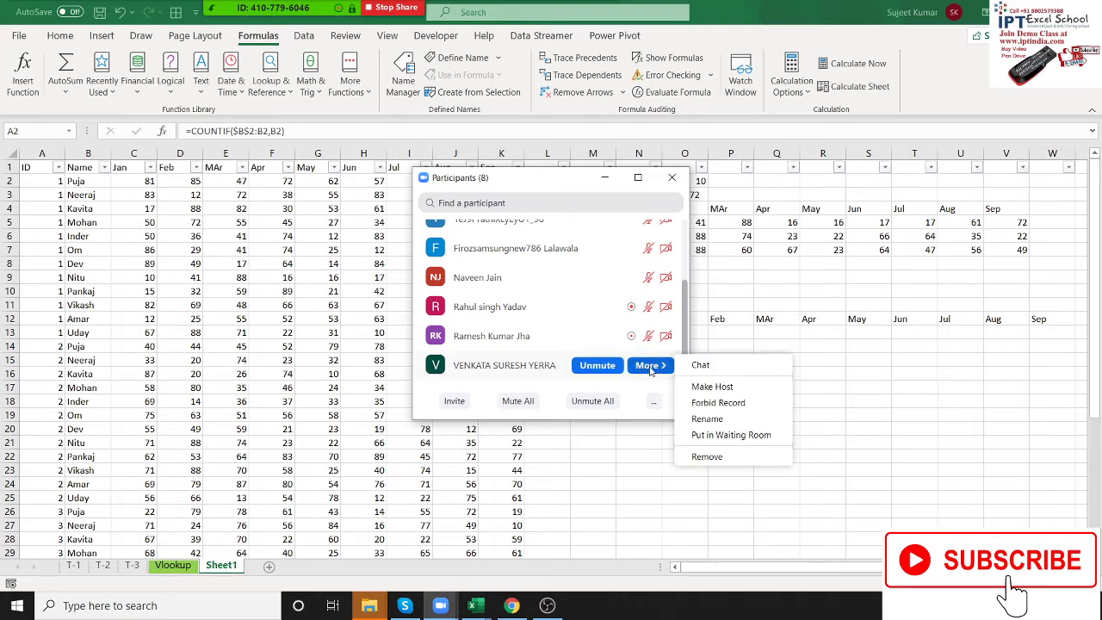
pyautogui.click(672, 178)
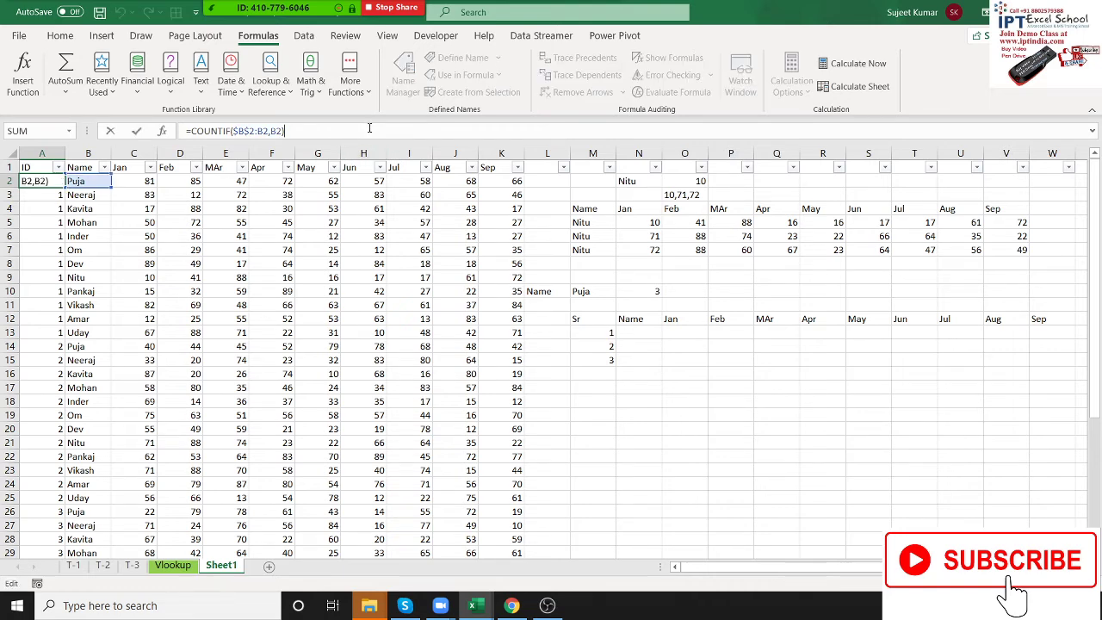
# Step: Change A2 to =COUNTIF($B$2:B2,B2)&"-"&B2 so it joins the count and the name
pyautogui.press('Up')
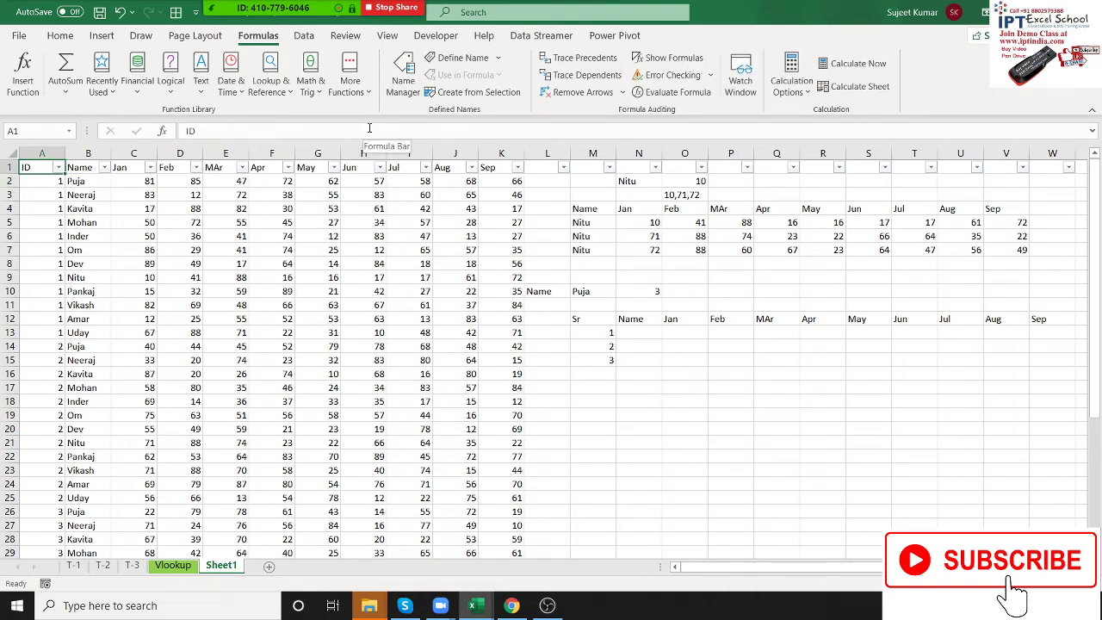
pyautogui.press('Down')
pyautogui.click(369, 127)
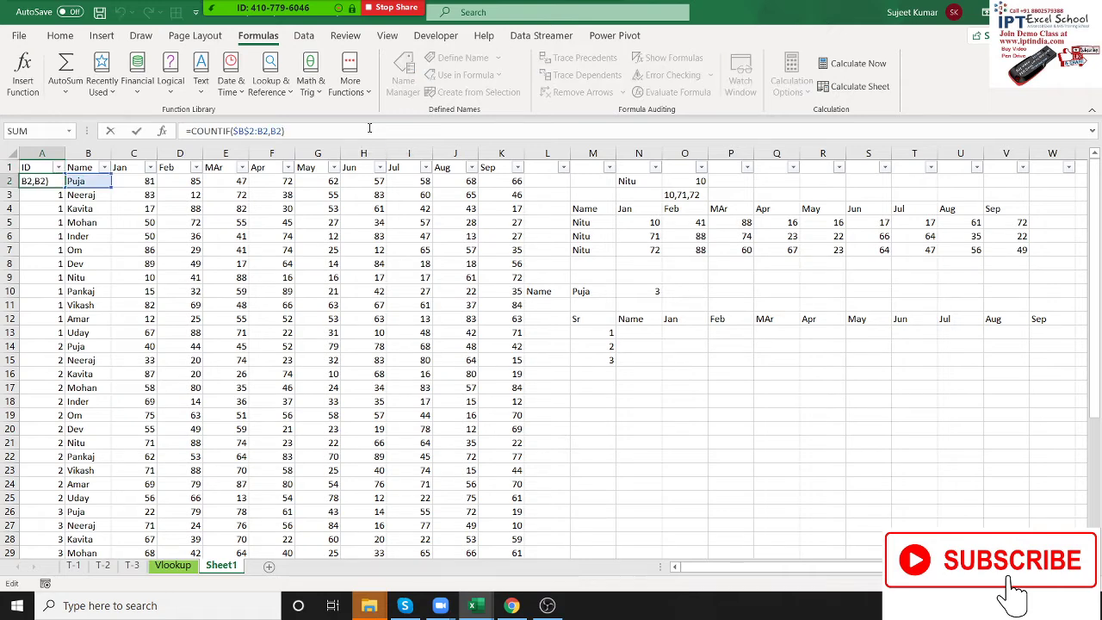
pyautogui.write('&"-"&')
pyautogui.click(98, 184)
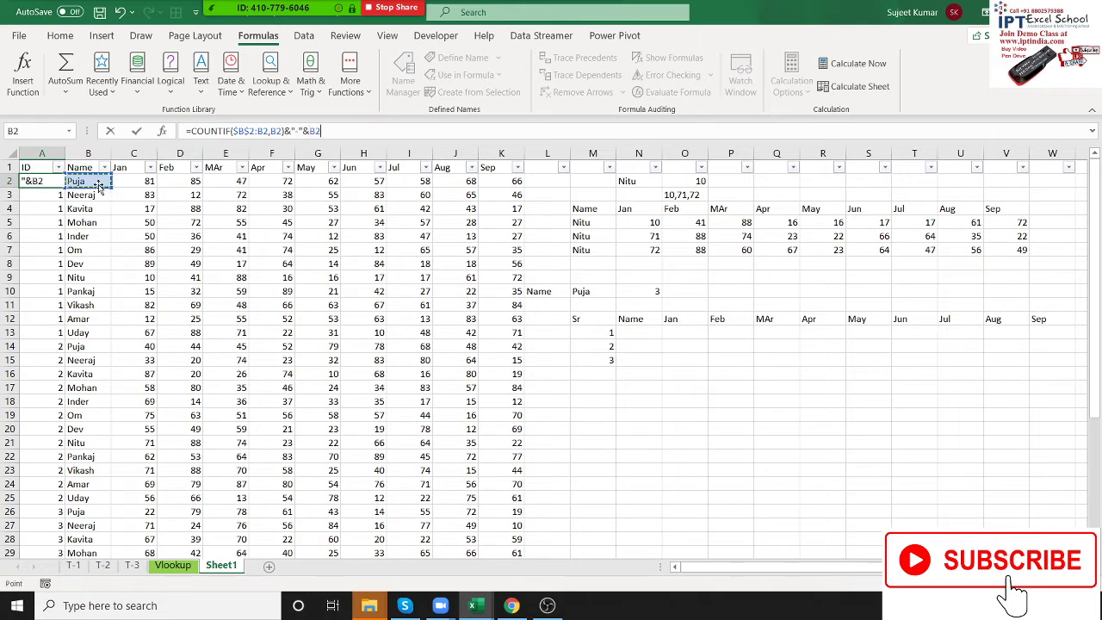
pyautogui.press('Return')
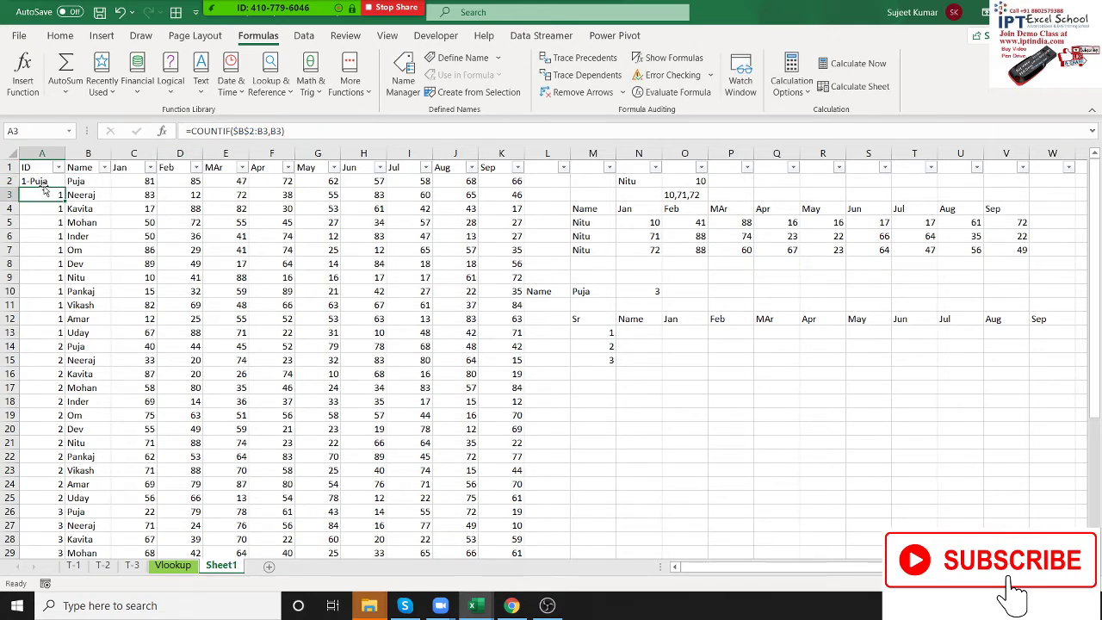
# Step: Fill the new key formula down column A and spot-check A14 and A26
pyautogui.click(43, 182)
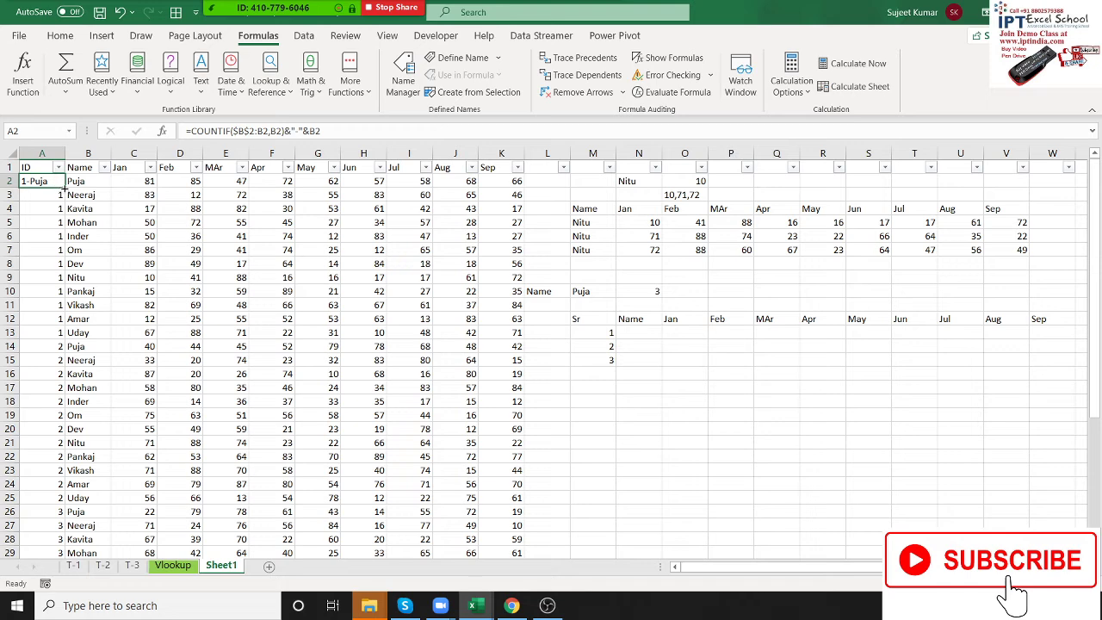
pyautogui.doubleClick(63, 194)
pyautogui.click(33, 182)
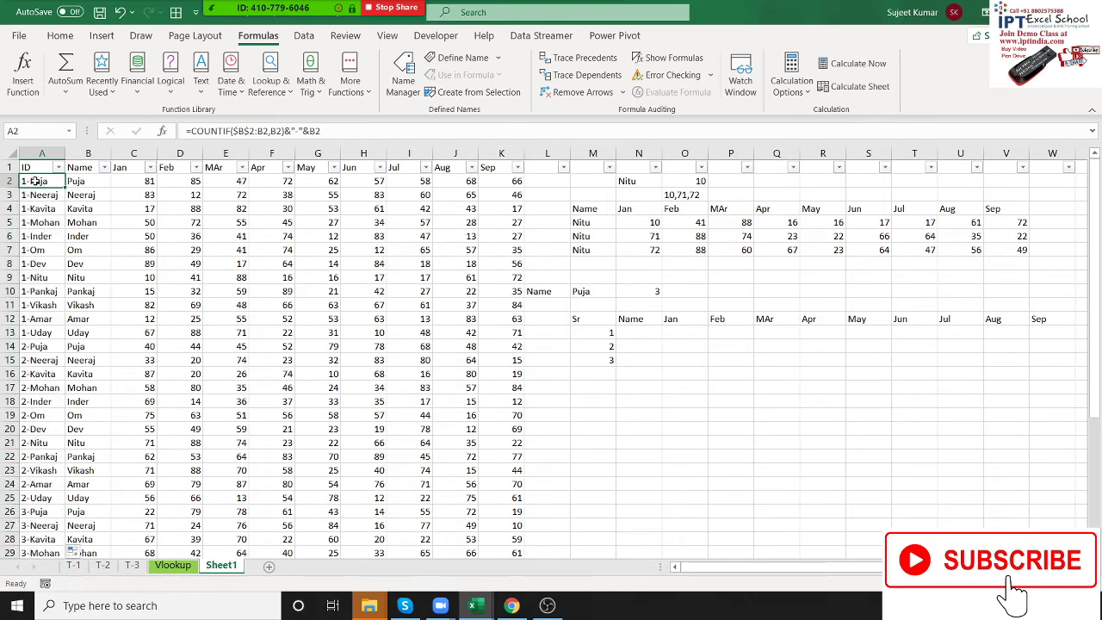
pyautogui.click(45, 346)
pyautogui.click(61, 510)
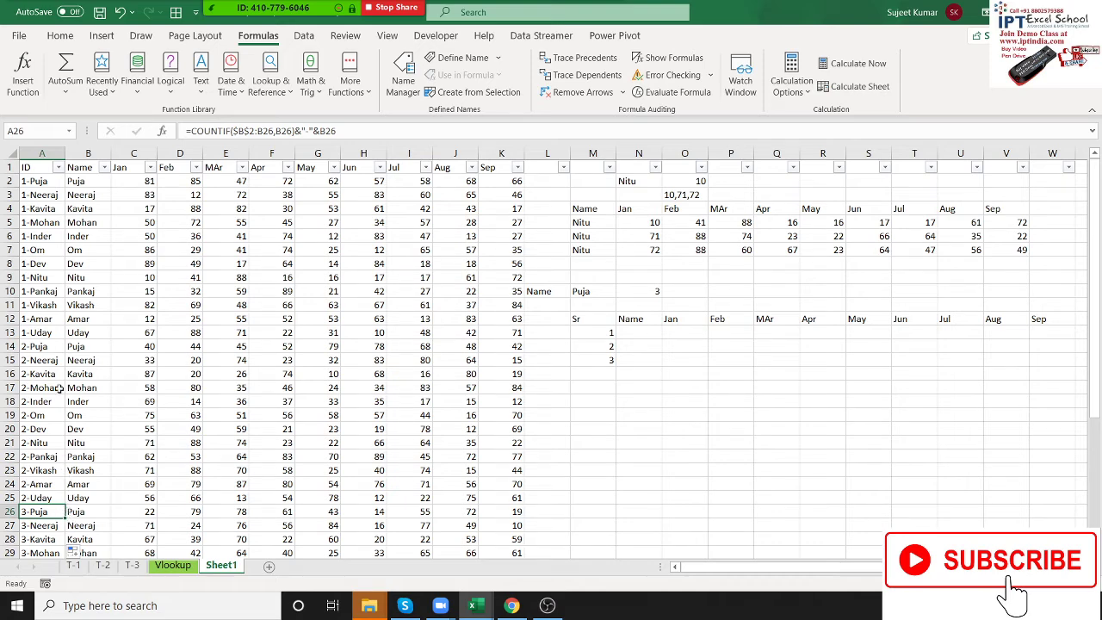
pyautogui.scroll(-4, 84, 428)
pyautogui.scroll(-2, 85, 428)
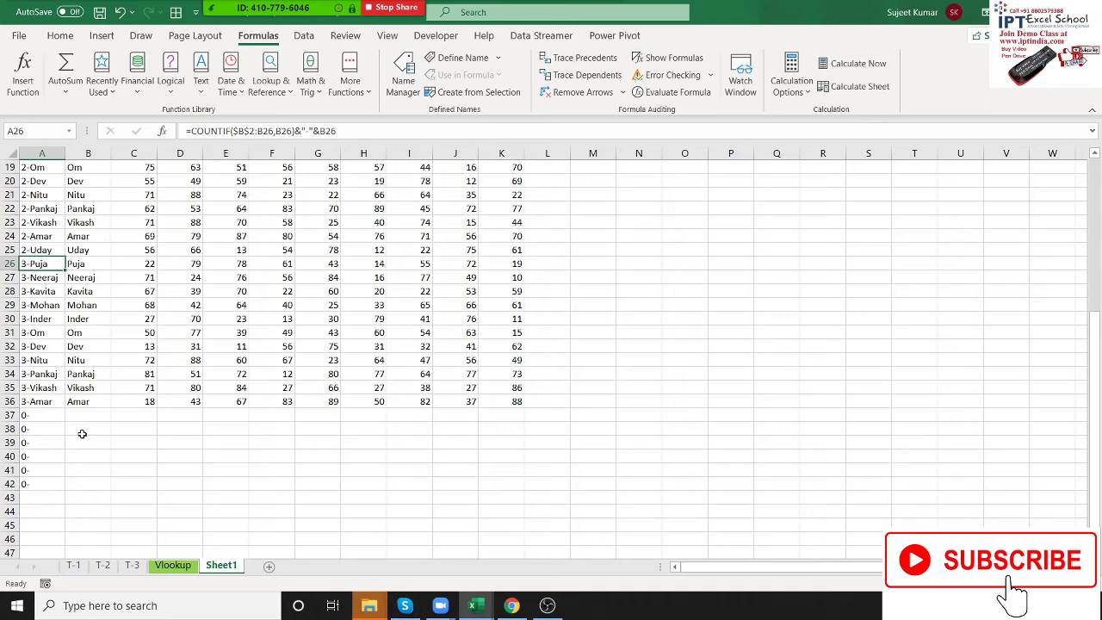
pyautogui.scroll(6, 79, 432)
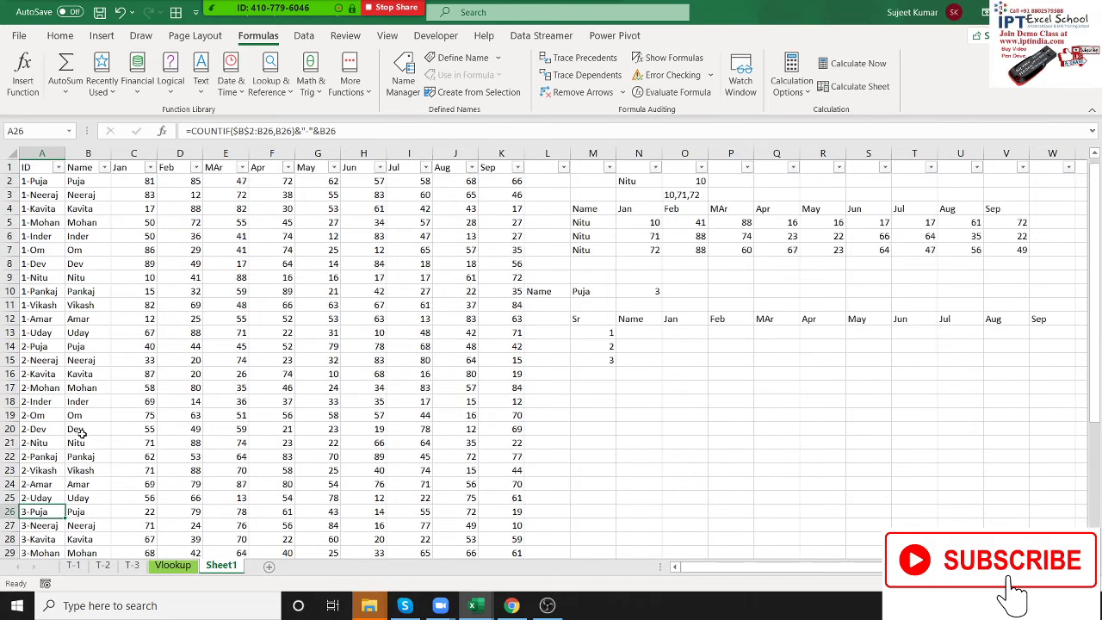
# Step: Start a VLOOKUP in N13 that looks up M13 within columns A:K
pyautogui.click(644, 333)
pyautogui.write('=vl')
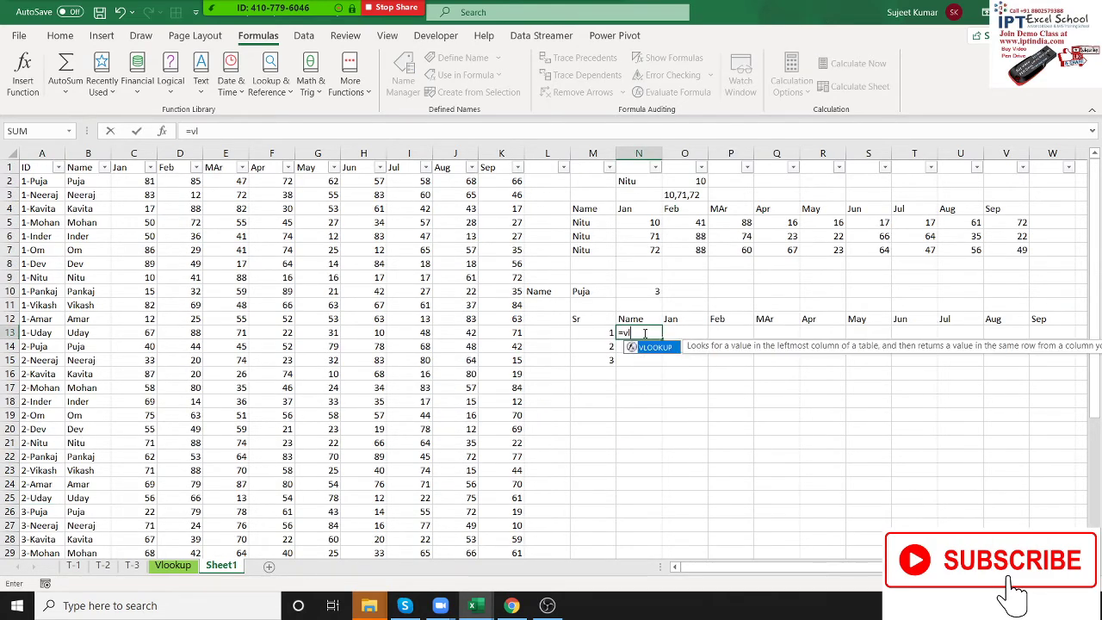
pyautogui.press('Tab')
pyautogui.press('Left')
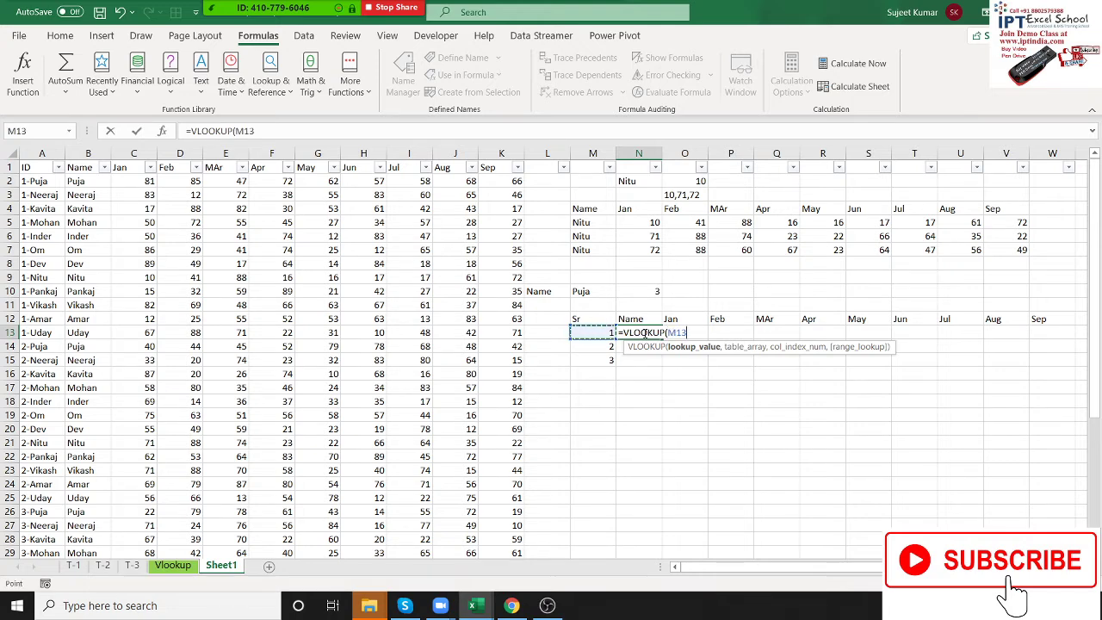
pyautogui.write(',')
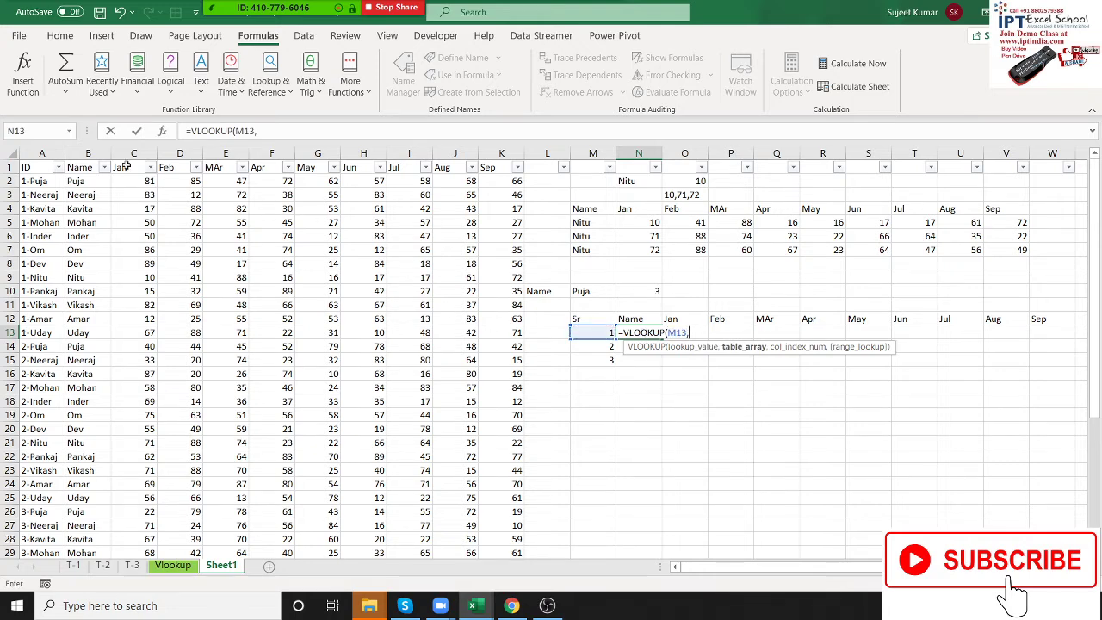
pyautogui.moveTo(42, 153); pyautogui.dragTo(377, 138)
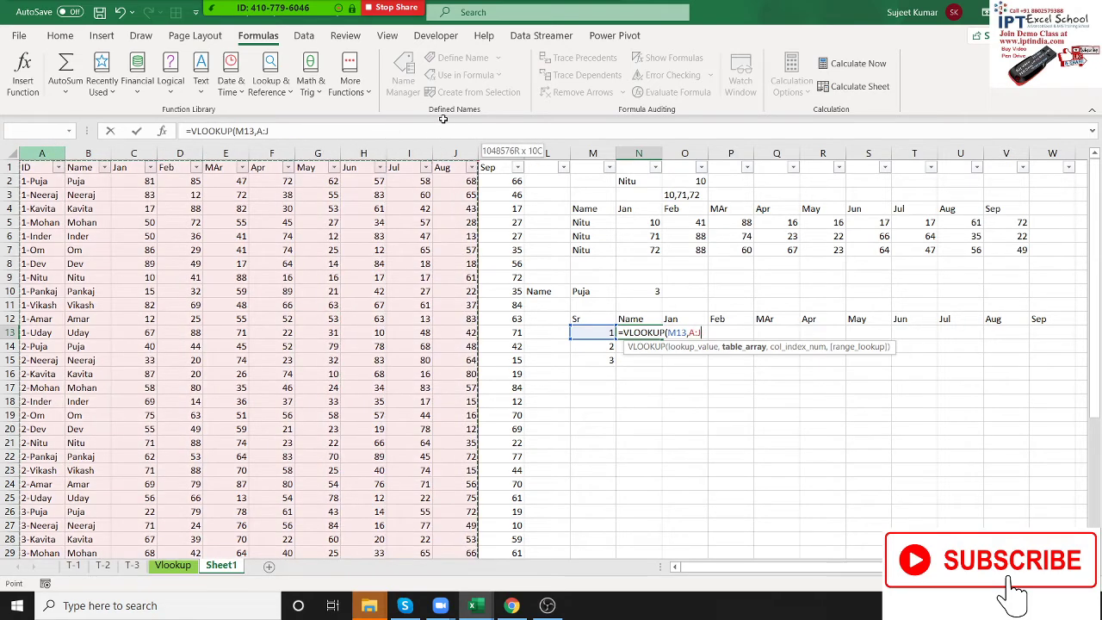
pyautogui.moveTo(376, 138); pyautogui.dragTo(483, 105)
# Step: Finish it with MATCH(N12,1:1,0) as the column index and exact match 0
pyautogui.write(',')
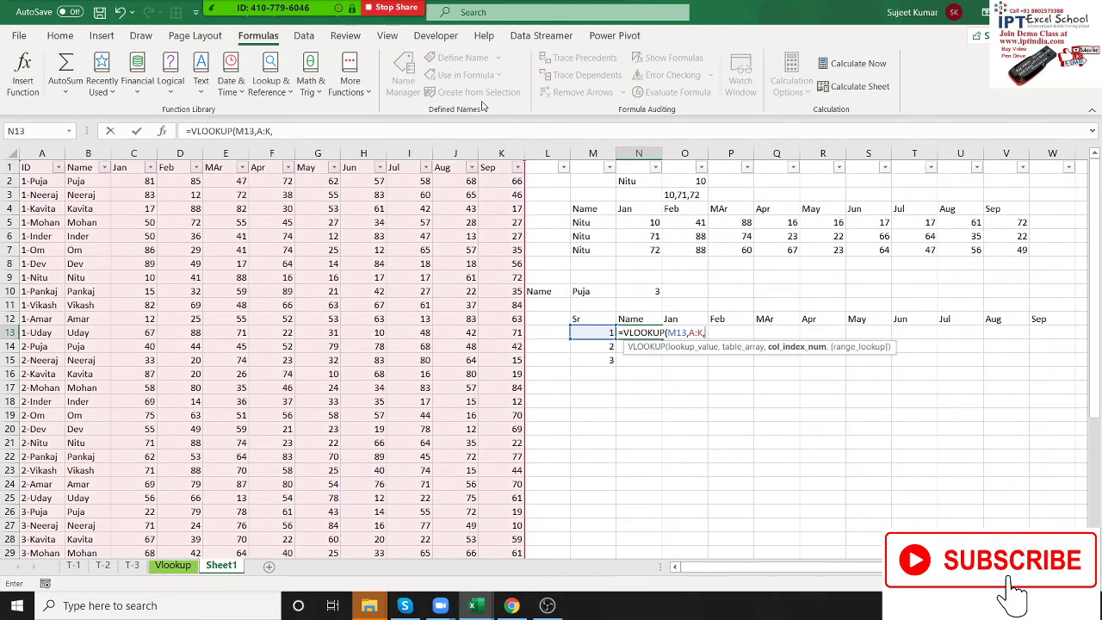
pyautogui.write('MA')
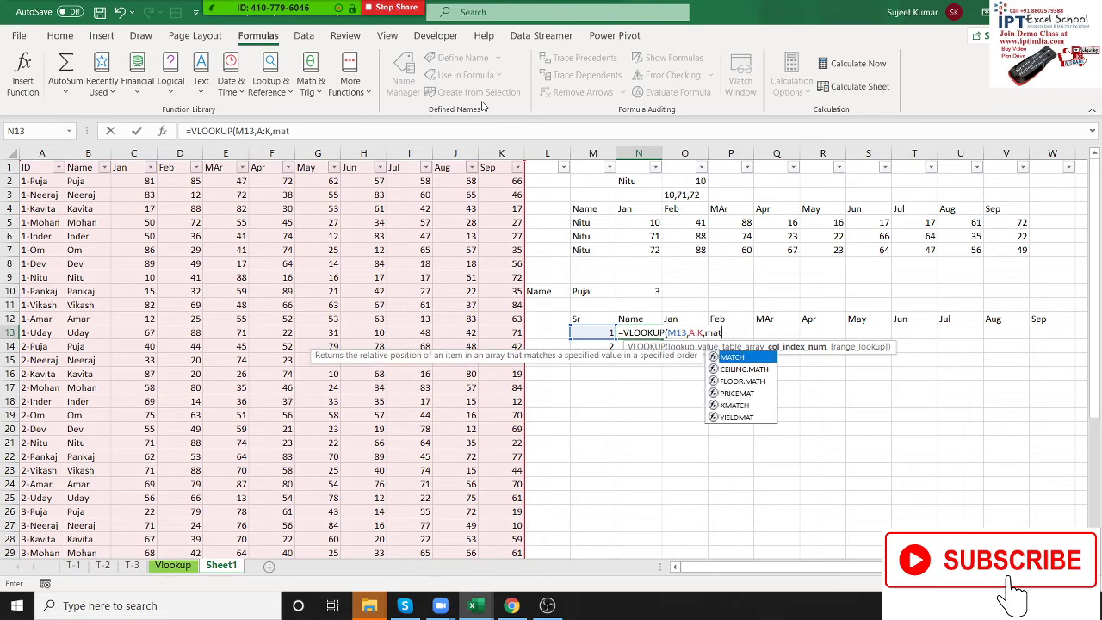
pyautogui.write('TCH(')
pyautogui.press('Up')
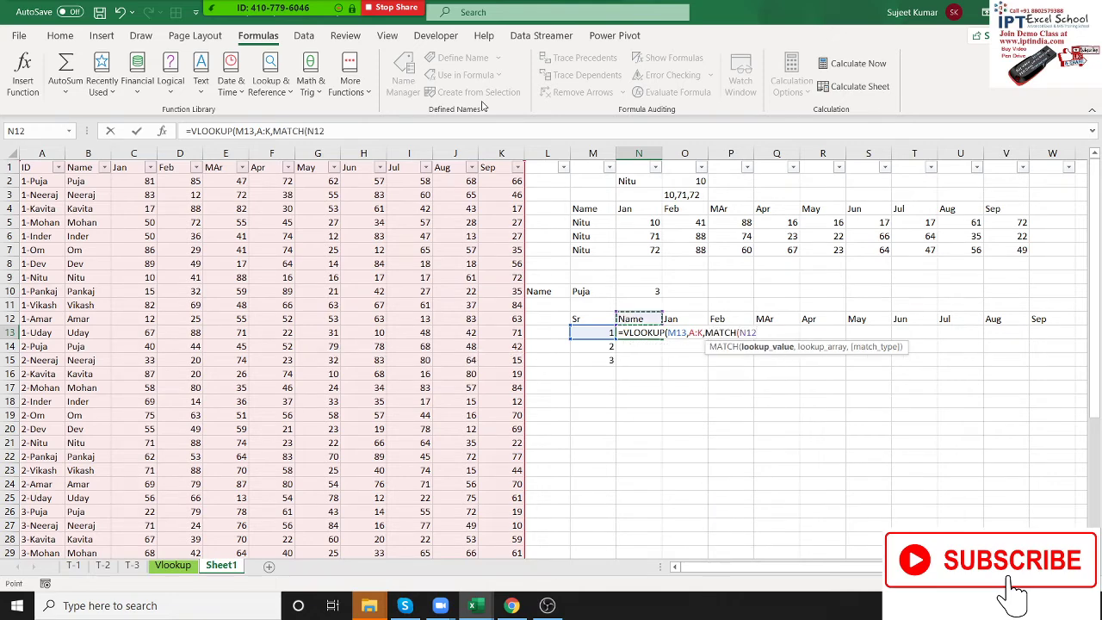
pyautogui.write(',')
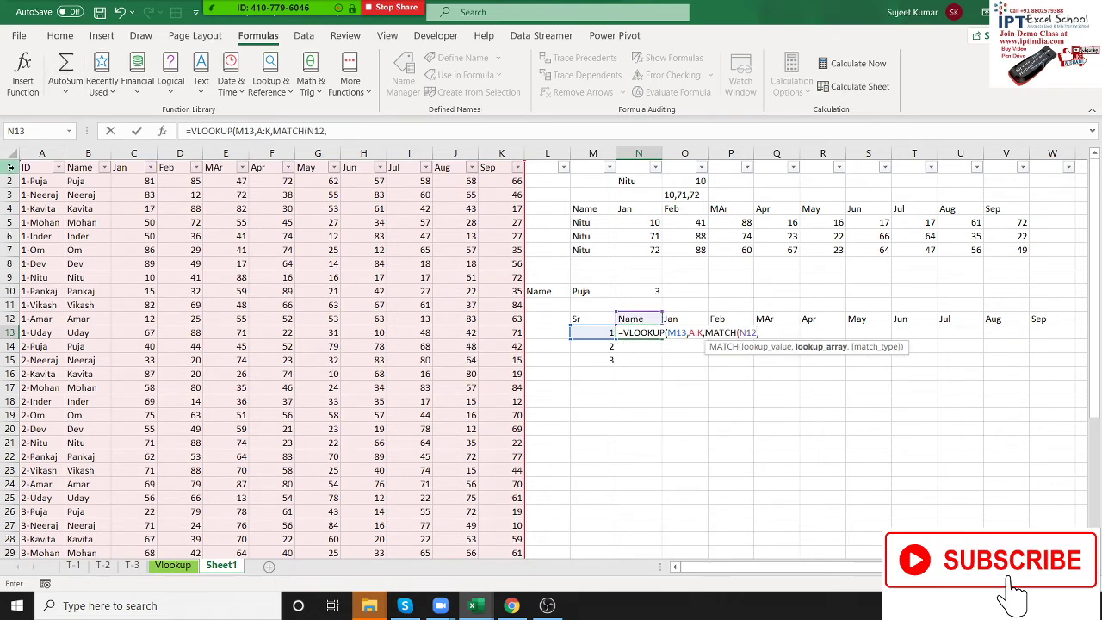
pyautogui.click(11, 167)
pyautogui.write(',0')
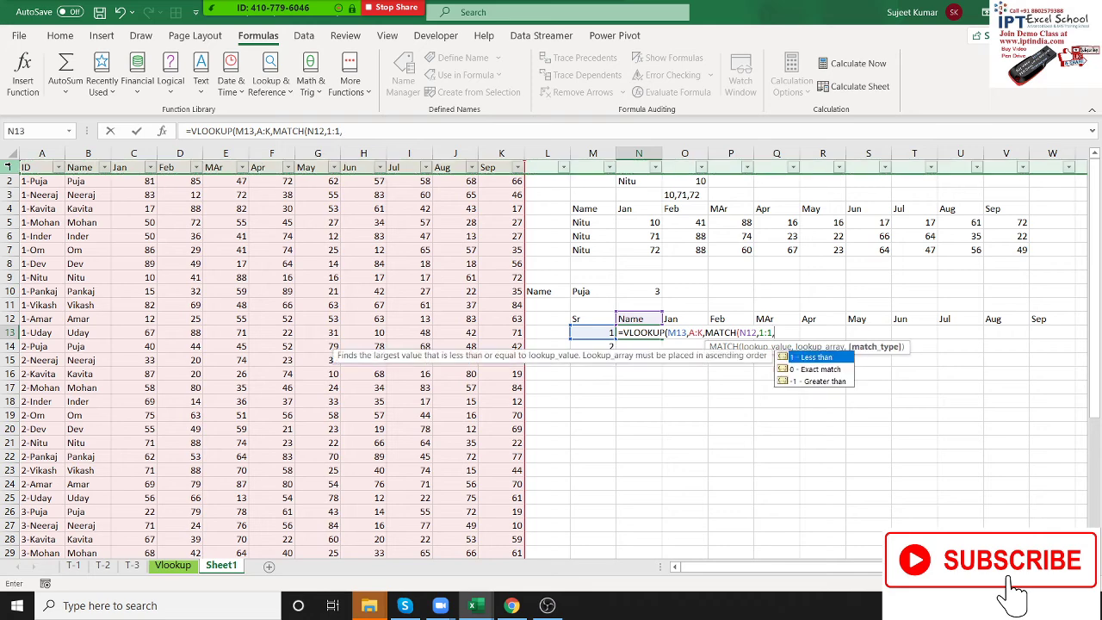
pyautogui.write('),')
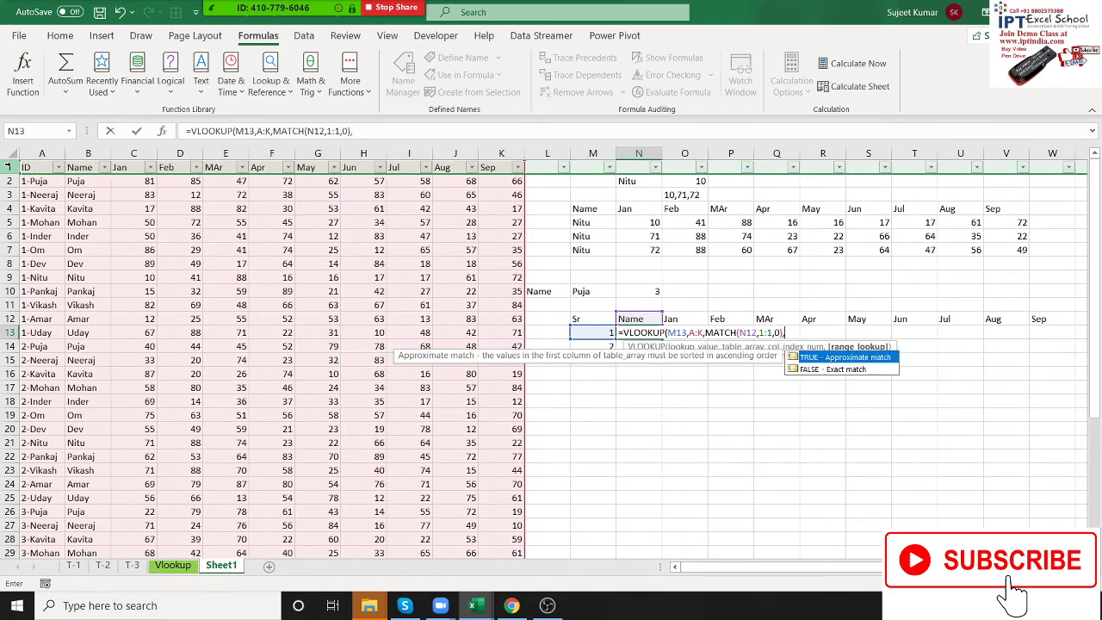
pyautogui.write('0)')
pyautogui.press('Return')
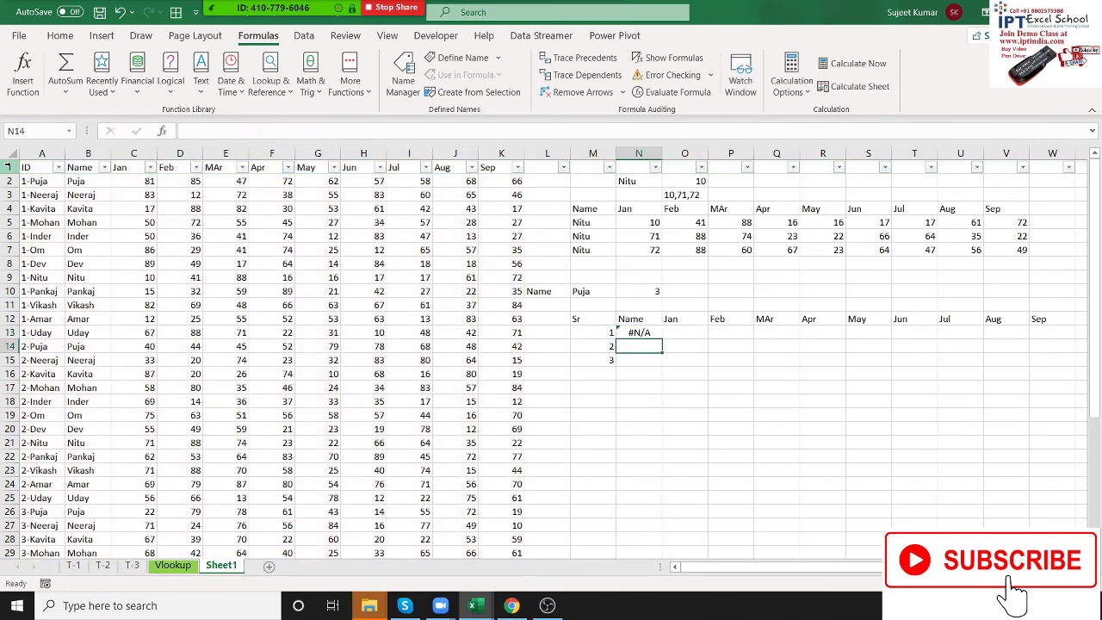
pyautogui.press('Up')
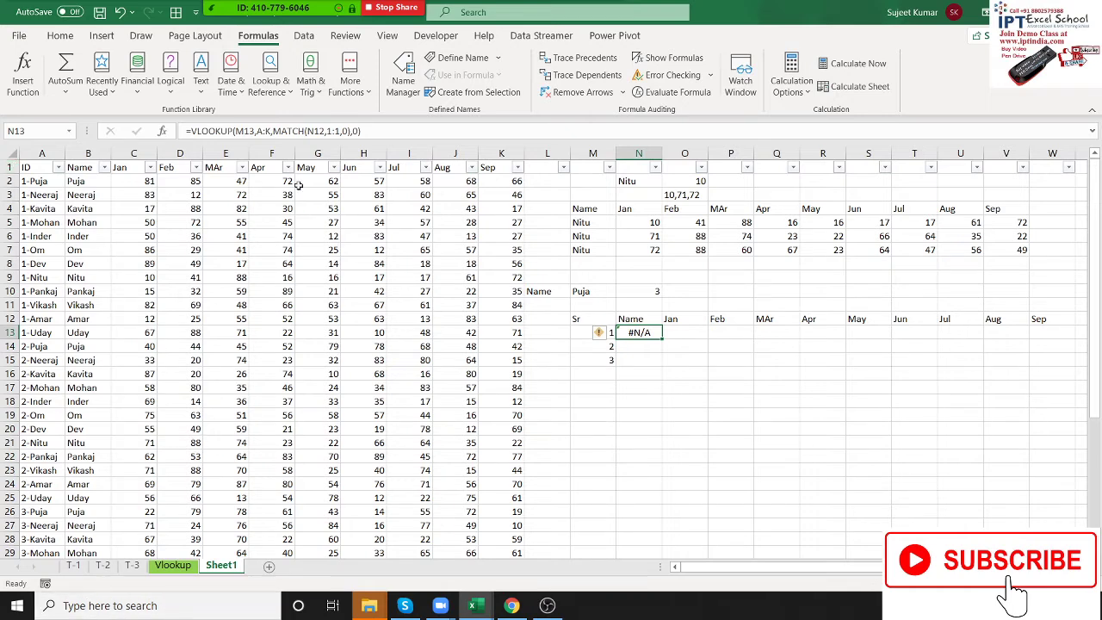
# Step: Change the N13 lookup value to M13&"-"&M10
pyautogui.click(257, 131)
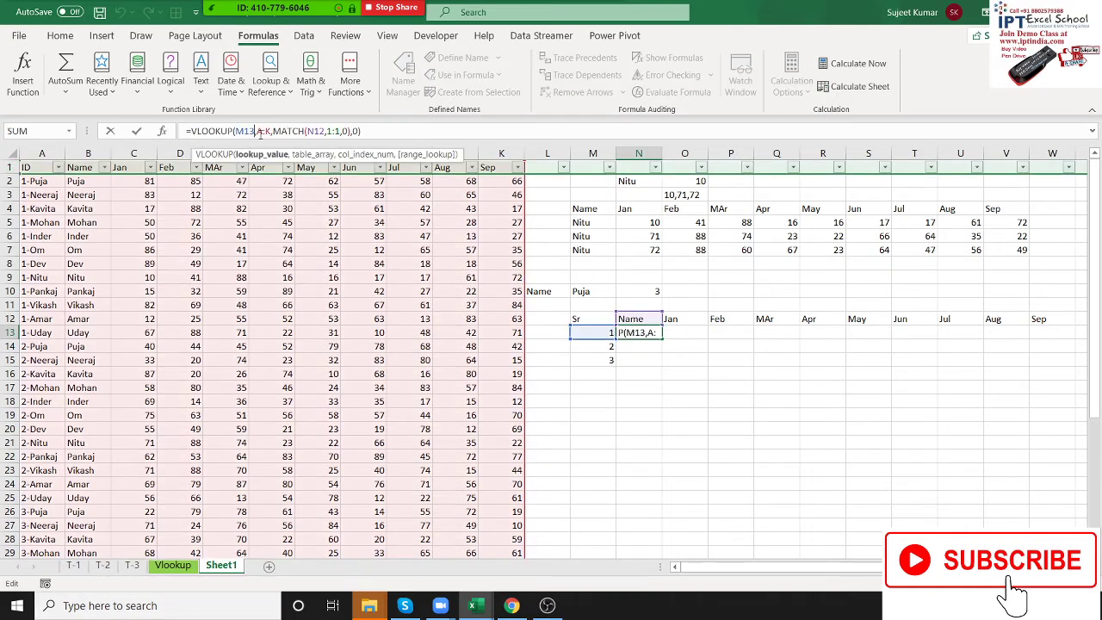
pyautogui.write('&"-"')
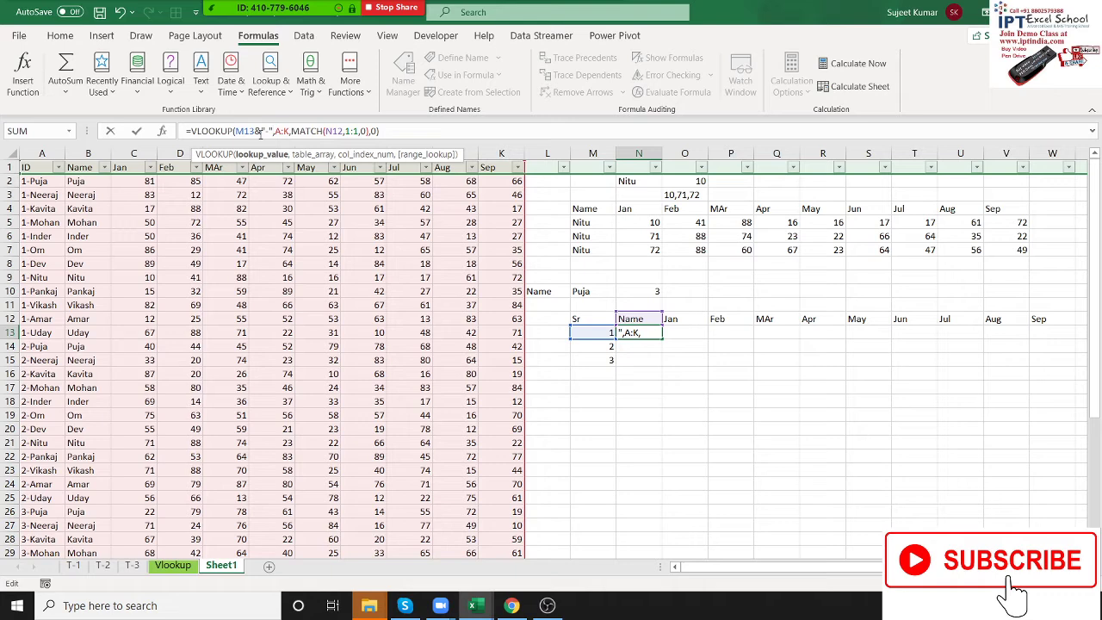
pyautogui.write('&')
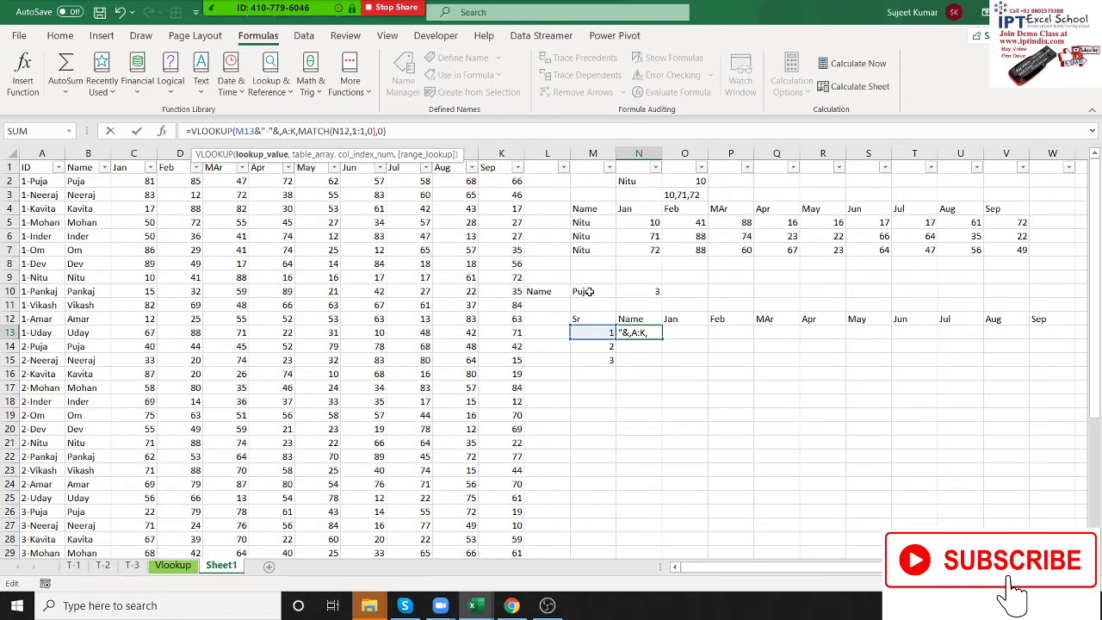
pyautogui.click(582, 291)
pyautogui.hotkey('ctrl', 'Return')
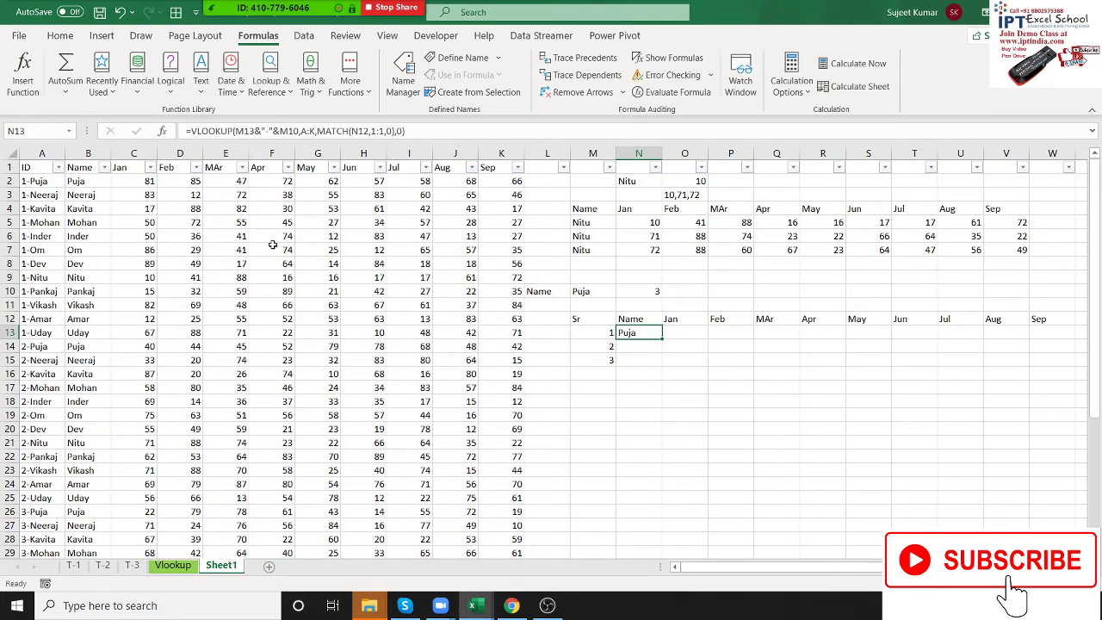
# Step: Lock the references as $M$10, $A:$K, N$12, $1:$1 and $M13 so N13 returns Puja
pyautogui.click(284, 132)
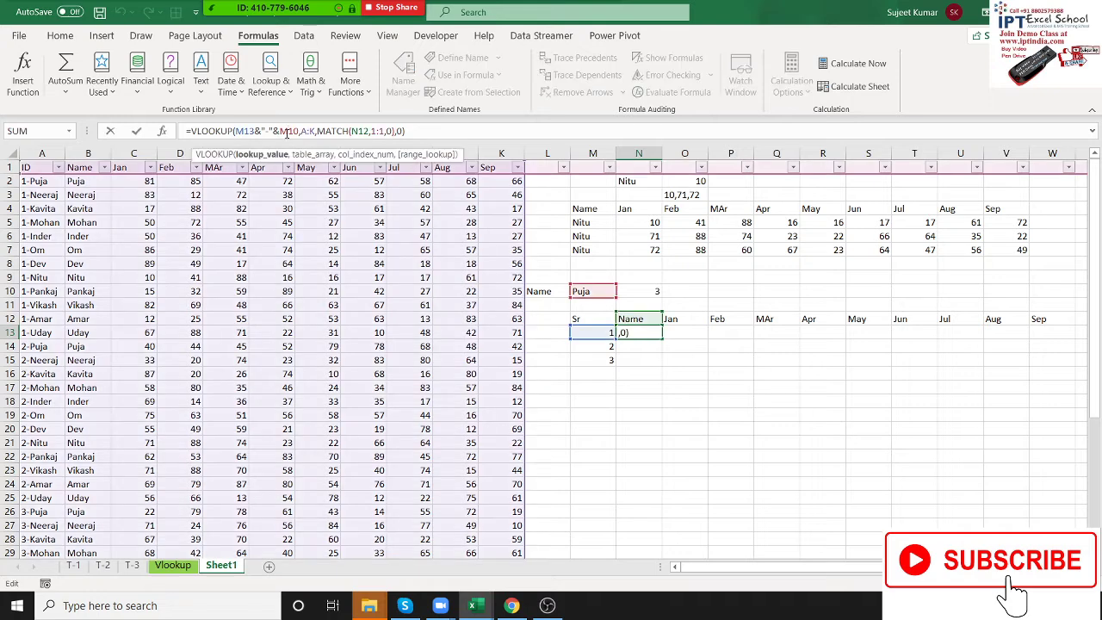
pyautogui.press('F4')
pyautogui.doubleClick(318, 131)
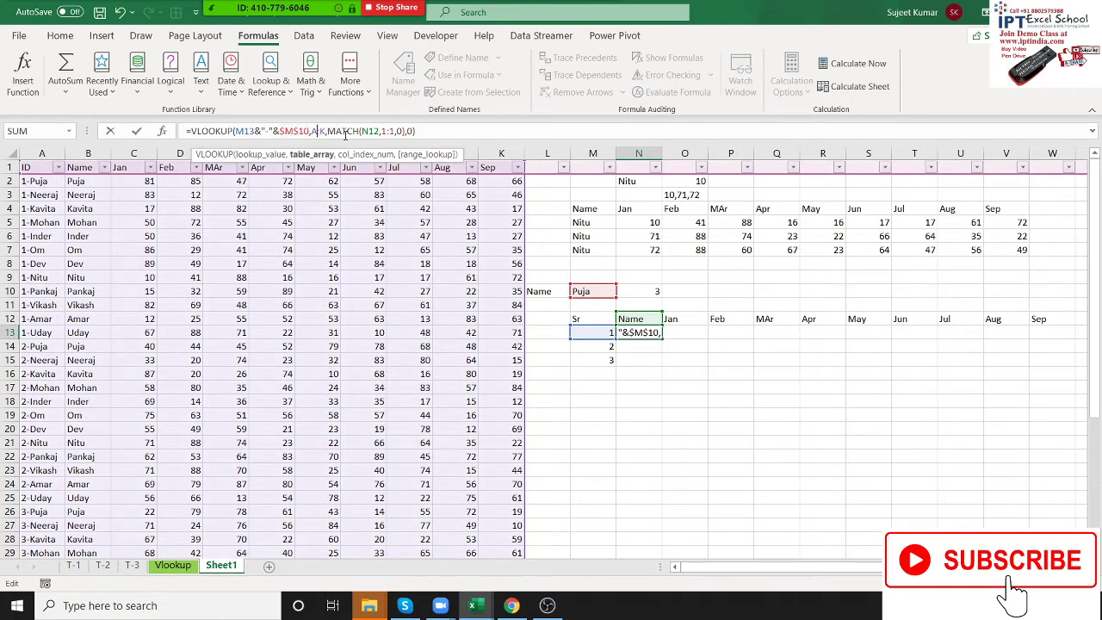
pyautogui.press('F4')
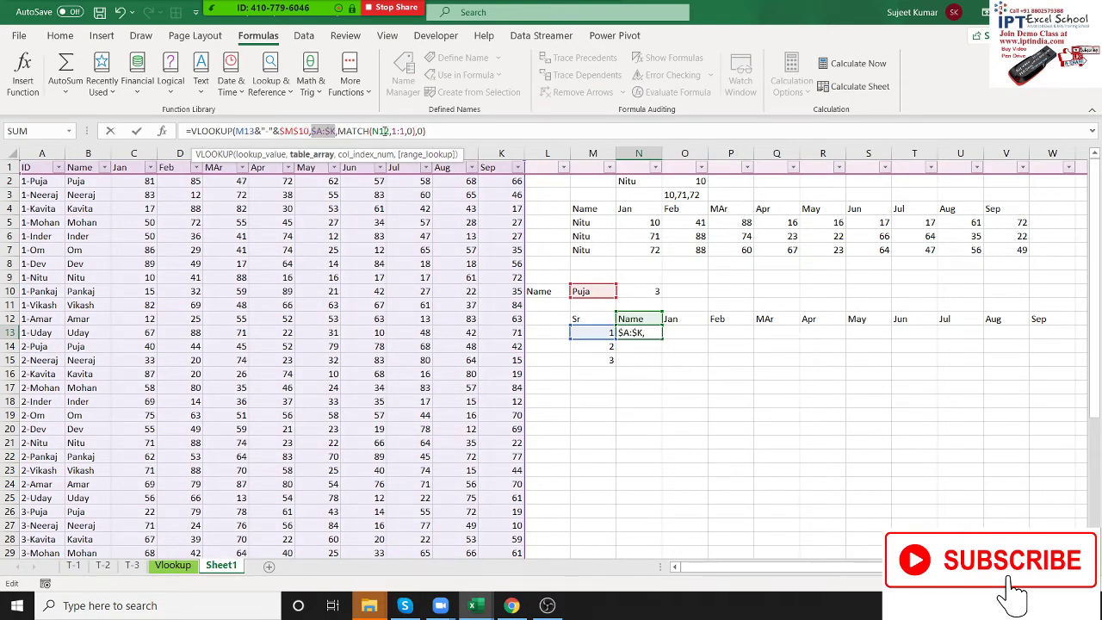
pyautogui.click(382, 131)
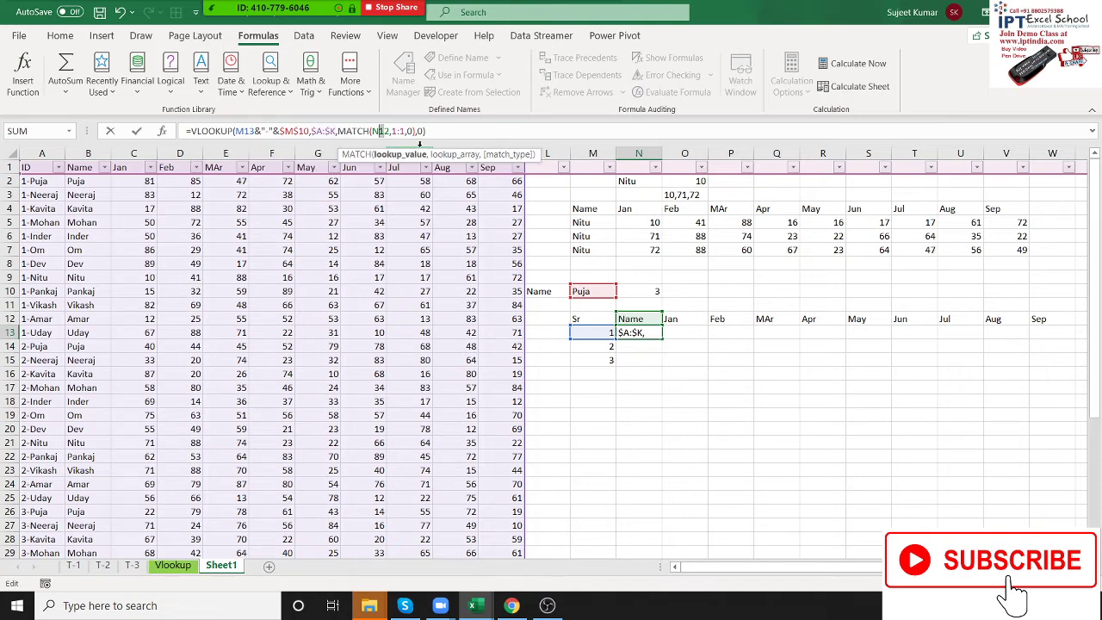
pyautogui.write('$')
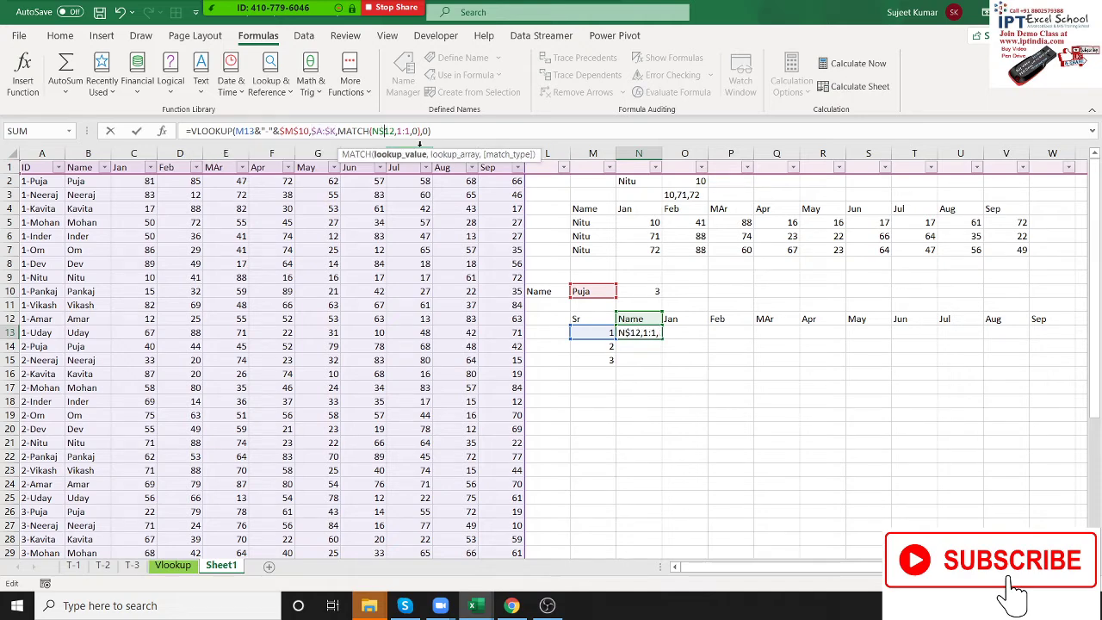
pyautogui.click(405, 131)
pyautogui.press('F4')
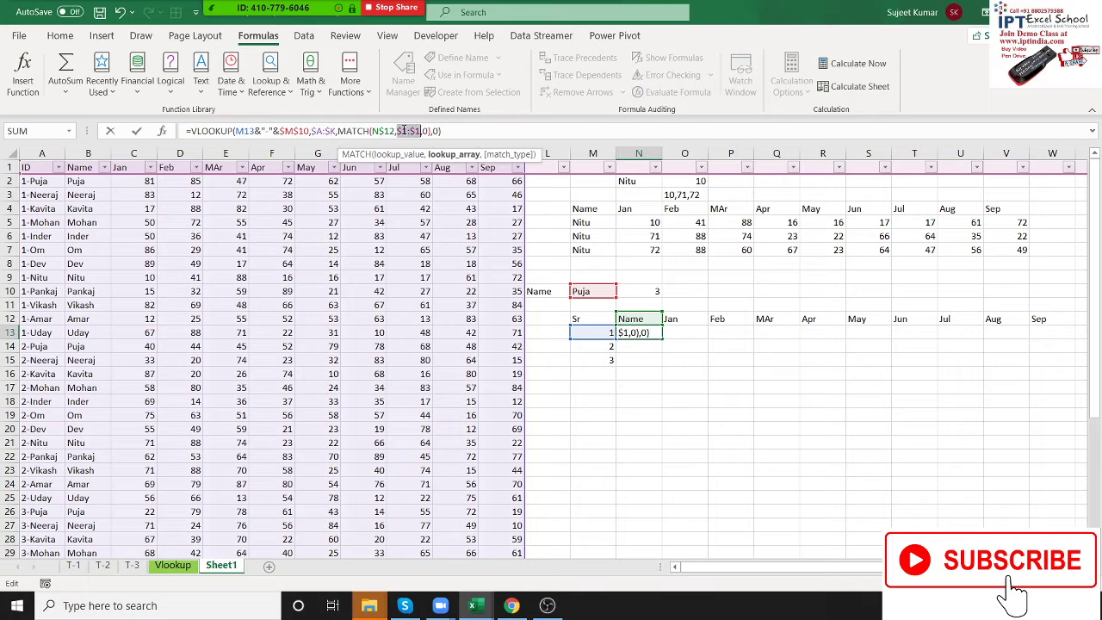
pyautogui.click(246, 131)
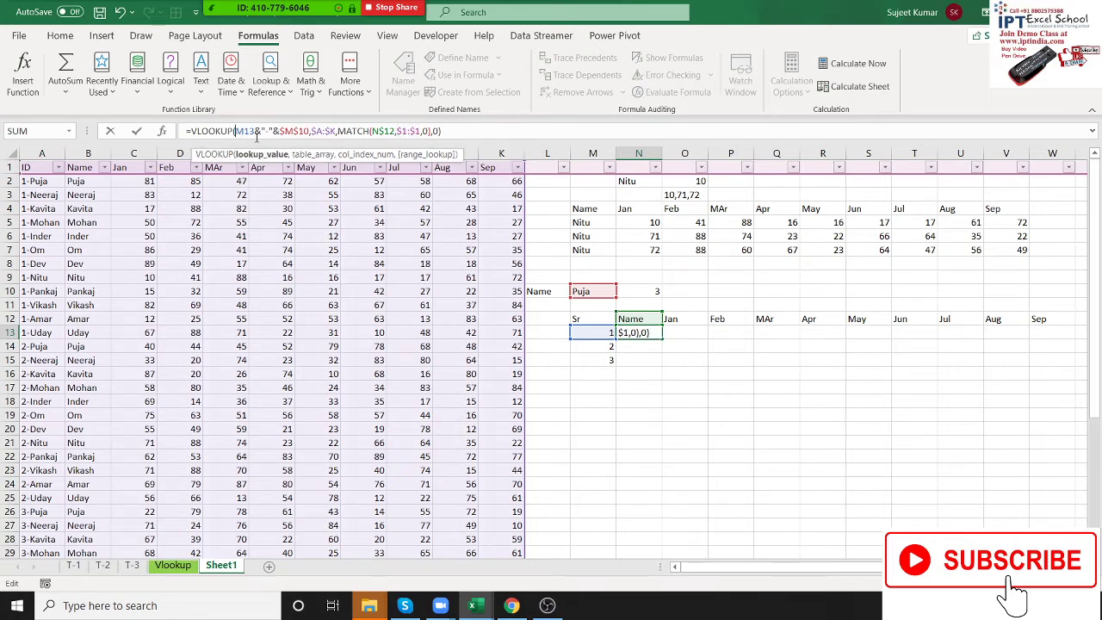
pyautogui.doubleClick(259, 134)
pyautogui.press('F4')
pyautogui.press('F4')
pyautogui.press('F4')
pyautogui.hotkey('ctrl', 'Return')
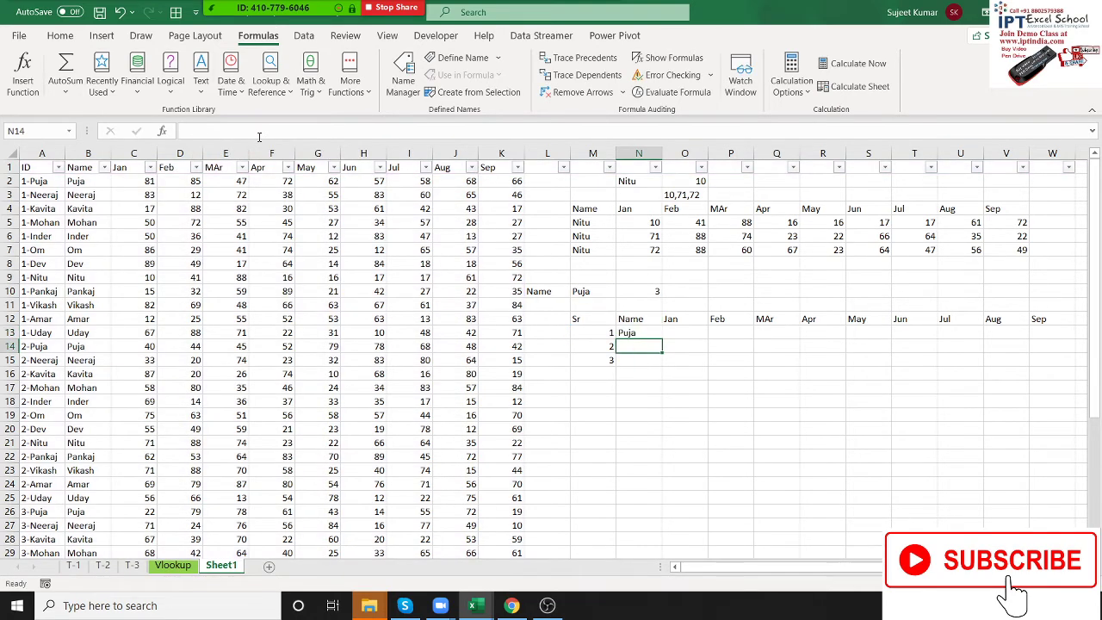
# Step: Extend the selection from N13 over the month columns, then return to N13
pyautogui.hotkey('shift', 'Right')
pyautogui.hotkey('shift', 'Right')
pyautogui.hotkey('shift', 'Right')
pyautogui.hotkey('shift', 'Right')
pyautogui.hotkey('shift', 'Right')
pyautogui.hotkey('shift', 'Right')
pyautogui.hotkey('shift', 'Right')
pyautogui.hotkey('shift', 'Right')
pyautogui.hotkey('shift', 'Right')
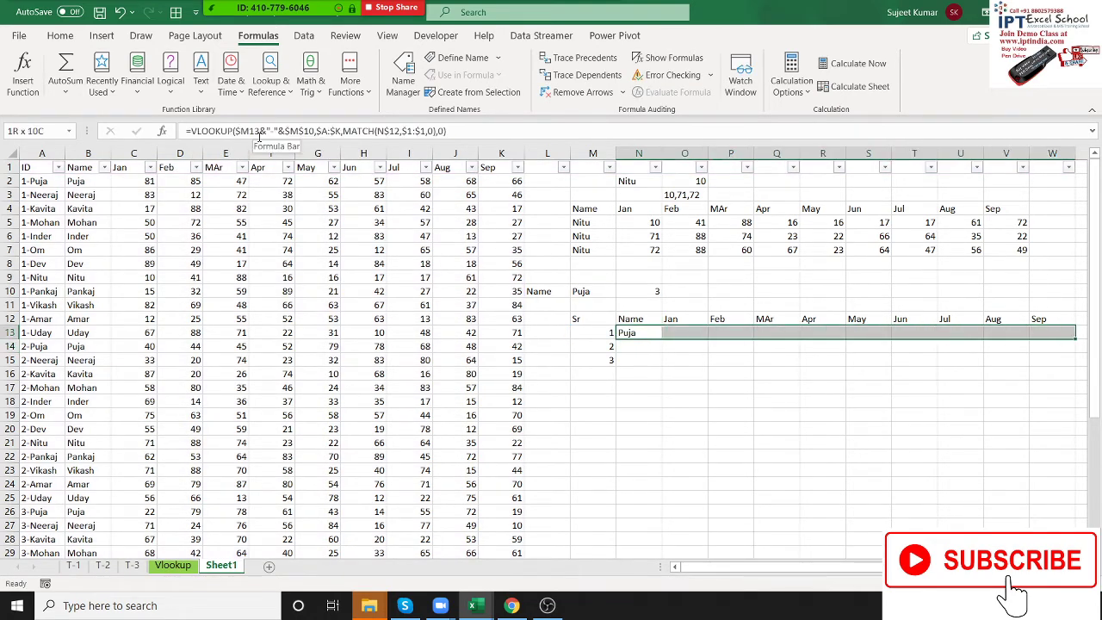
pyautogui.hotkey('shift', 'Down')
pyautogui.hotkey('shift', 'Left')
pyautogui.hotkey('shift', 'Left')
pyautogui.hotkey('shift', 'Left')
pyautogui.hotkey('shift', 'Down')
pyautogui.hotkey('shift', 'Down')
pyautogui.hotkey('shift', 'Down')
pyautogui.hotkey('shift', 'Down')
pyautogui.hotkey('shift', 'Down')
pyautogui.hotkey('shift', 'Down')
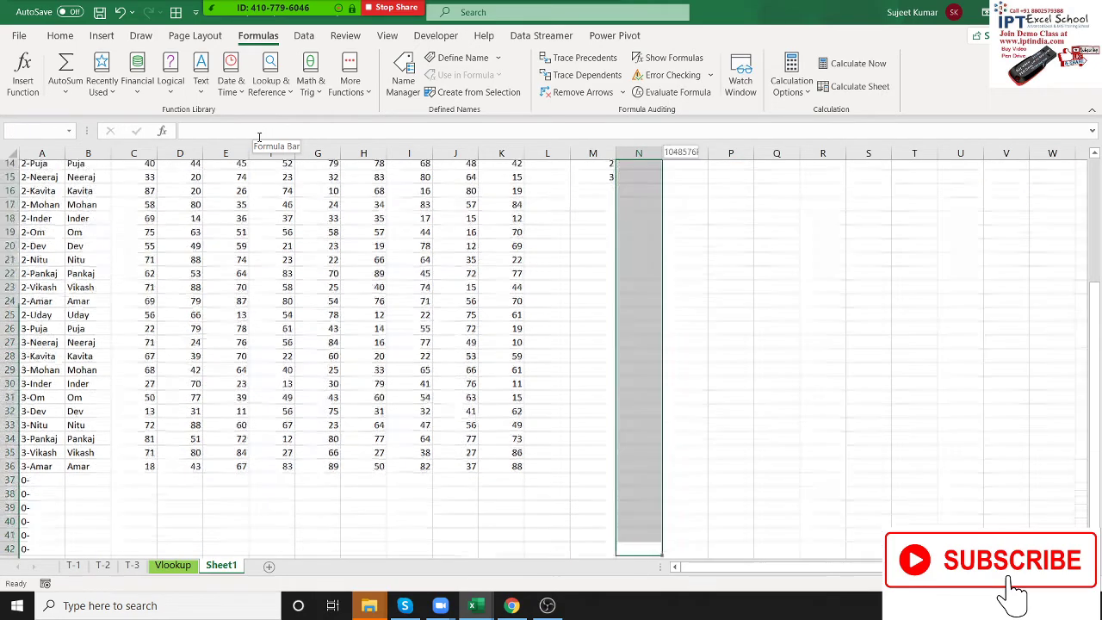
pyautogui.hotkey('shift', 'Down')
pyautogui.hotkey('shift', 'Down')
pyautogui.hotkey('shift', 'Down')
pyautogui.hotkey('ctrl', 'shift', 'Up')
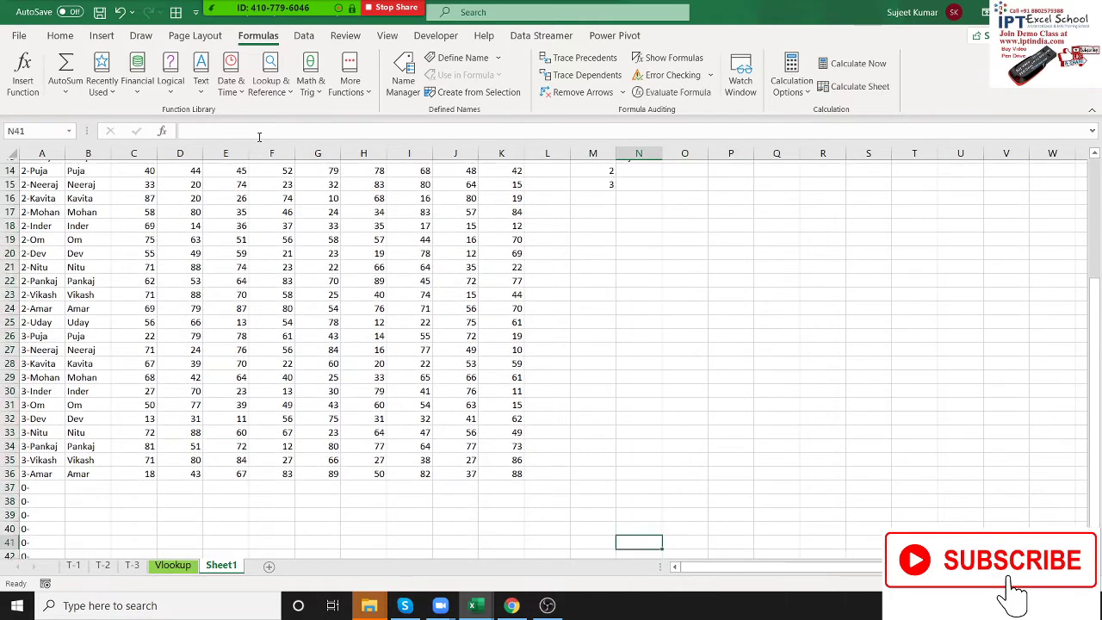
pyautogui.press('Down')
pyautogui.press('Up')
pyautogui.press('Up')
pyautogui.press('Down')
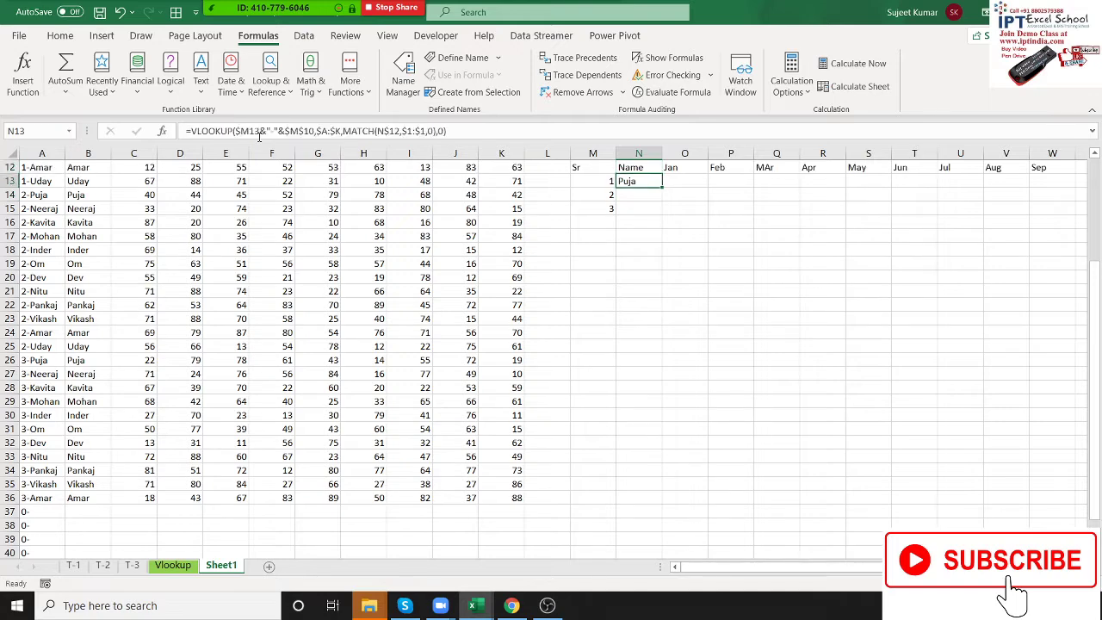
# Step: Wrap the N13 lookup in IFERROR with a blank "" fallback
pyautogui.click(194, 129)
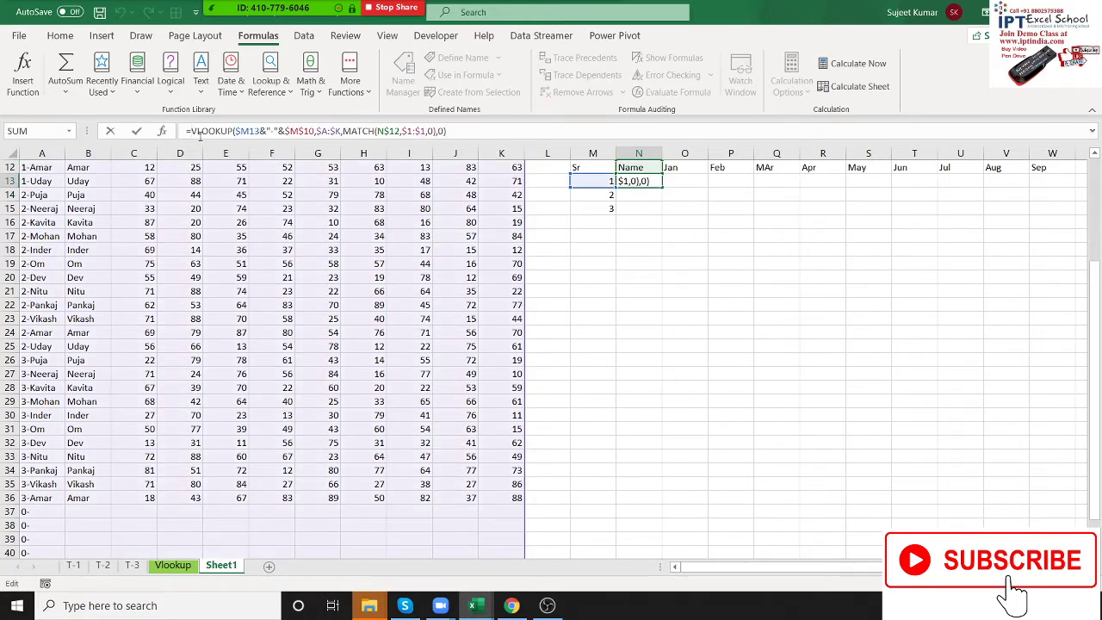
pyautogui.write('IFERROR(')
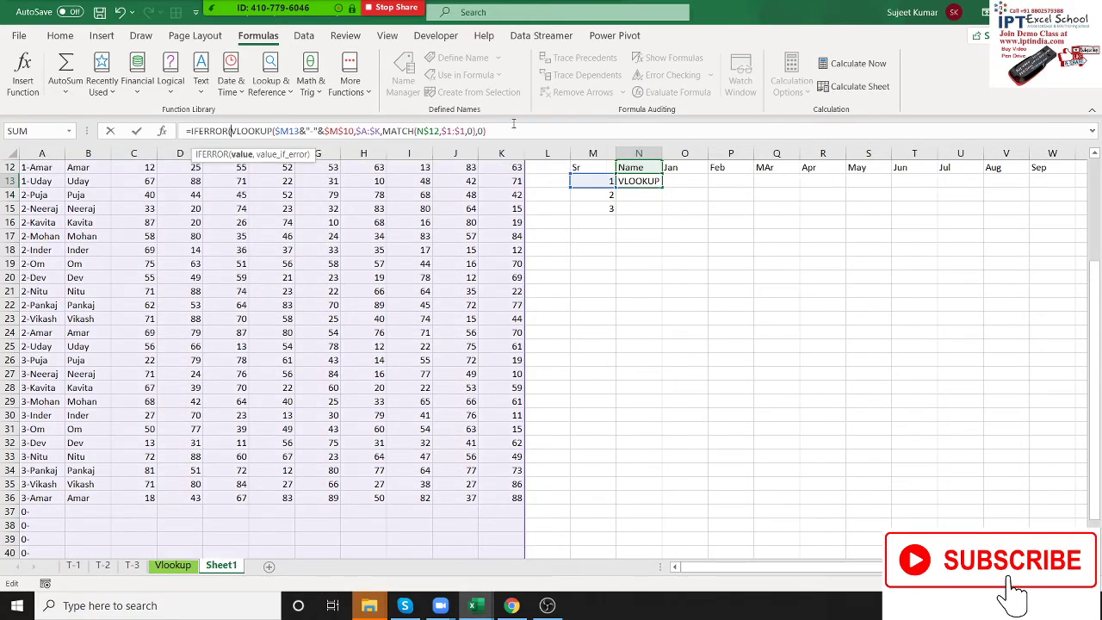
pyautogui.click(509, 138)
pyautogui.write(',')
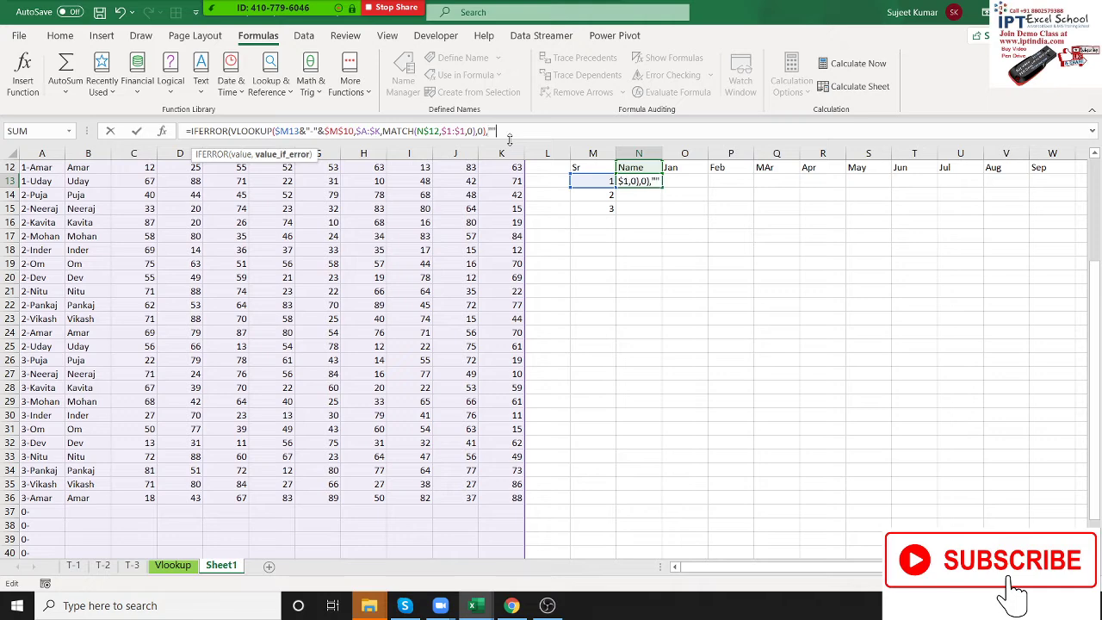
pyautogui.hotkey('ctrl', 'Return')
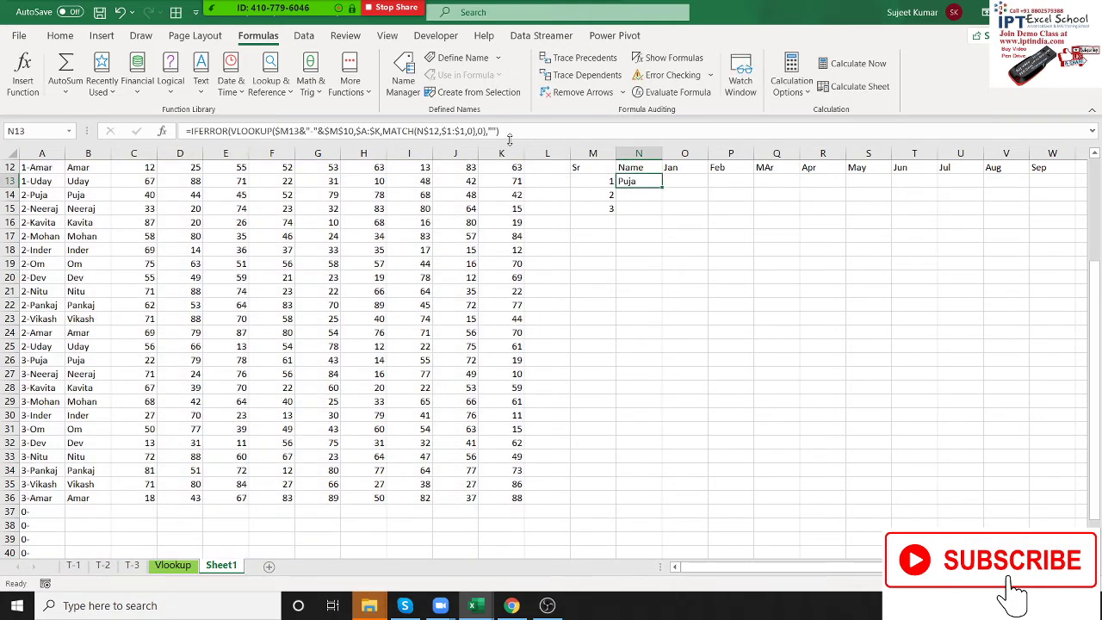
# Step: Fill the lookup across and down the N13:W42 block with Ctrl+R and Ctrl+D
pyautogui.moveTo(639, 181); pyautogui.dragTo(639, 553)
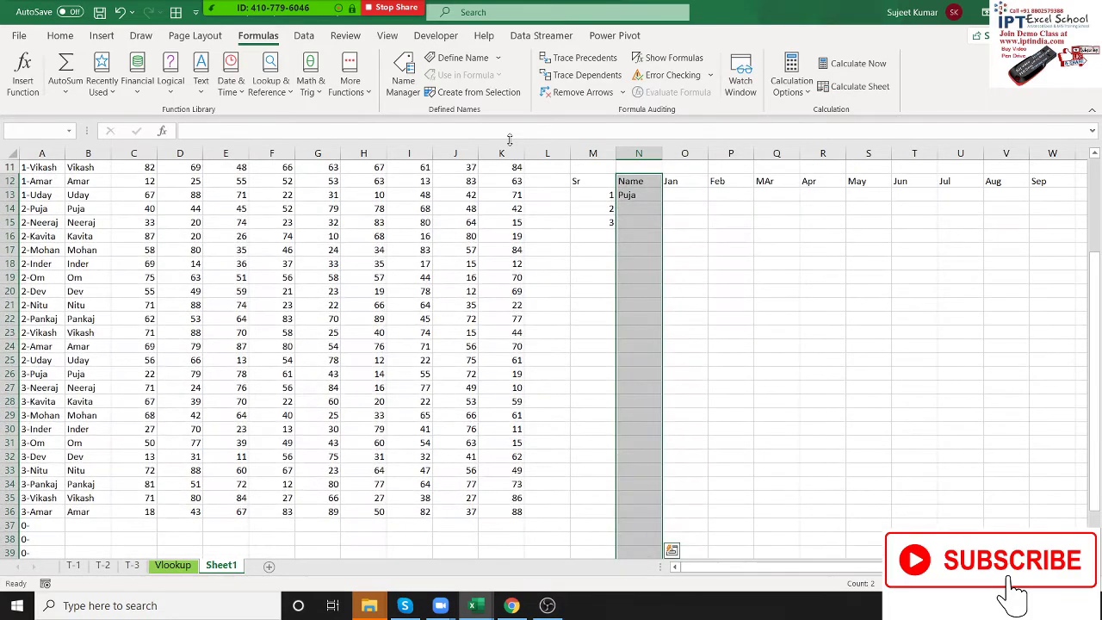
pyautogui.moveTo(639, 553); pyautogui.dragTo(1052, 551)
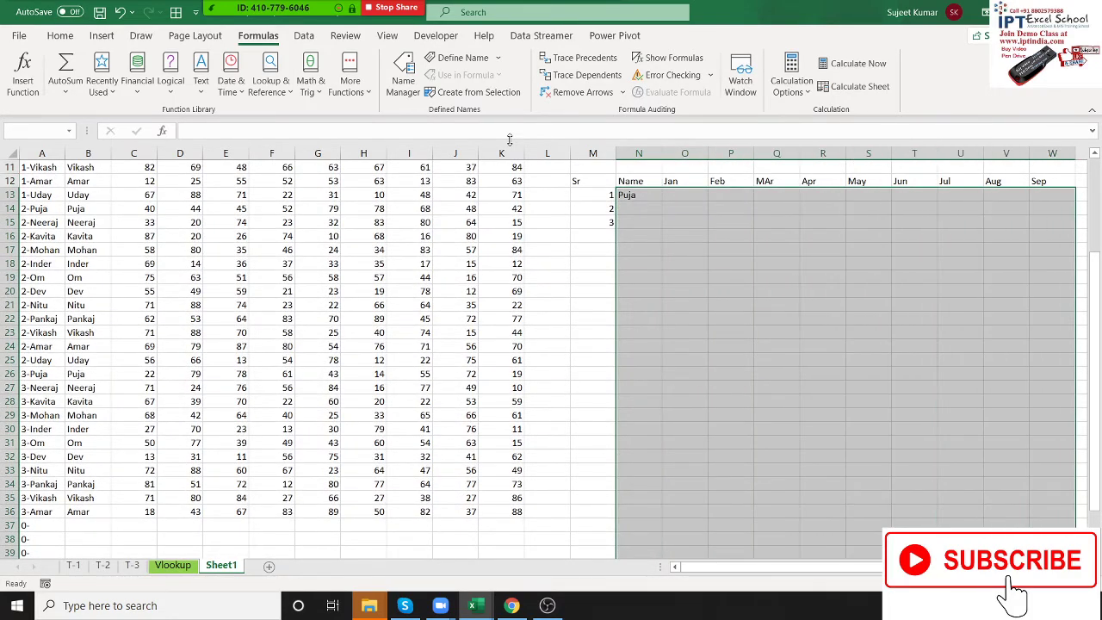
pyautogui.hotkey('ctrl', 'r')
pyautogui.hotkey('ctrl', 'd')
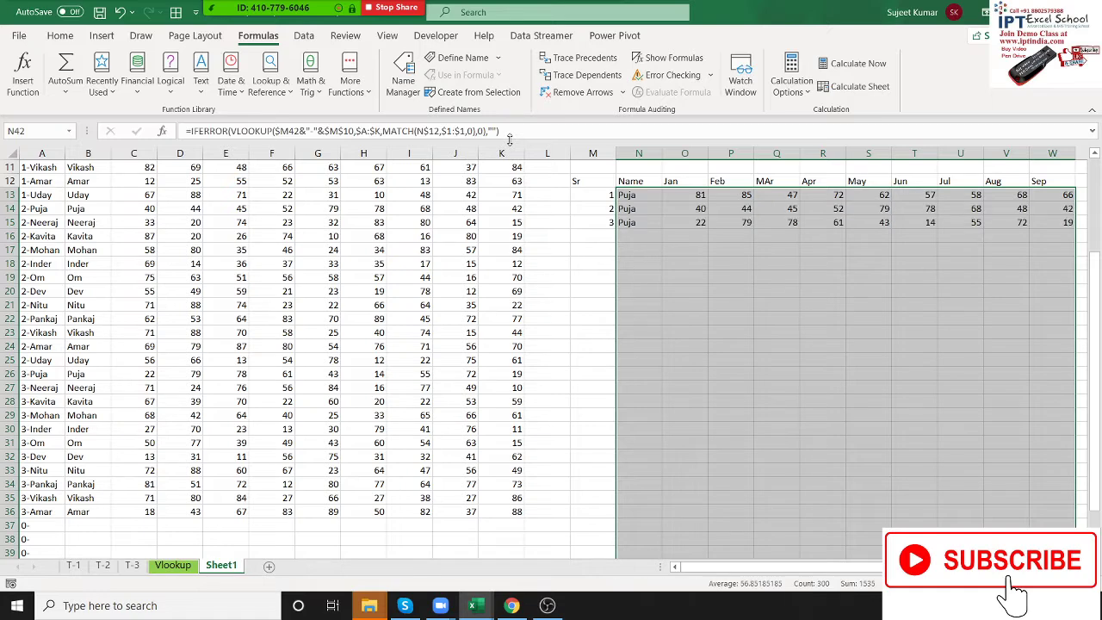
pyautogui.click(594, 234)
# Step: Try Nitu and then Dev as the lookup name in M10
pyautogui.scroll(4, 600, 250)
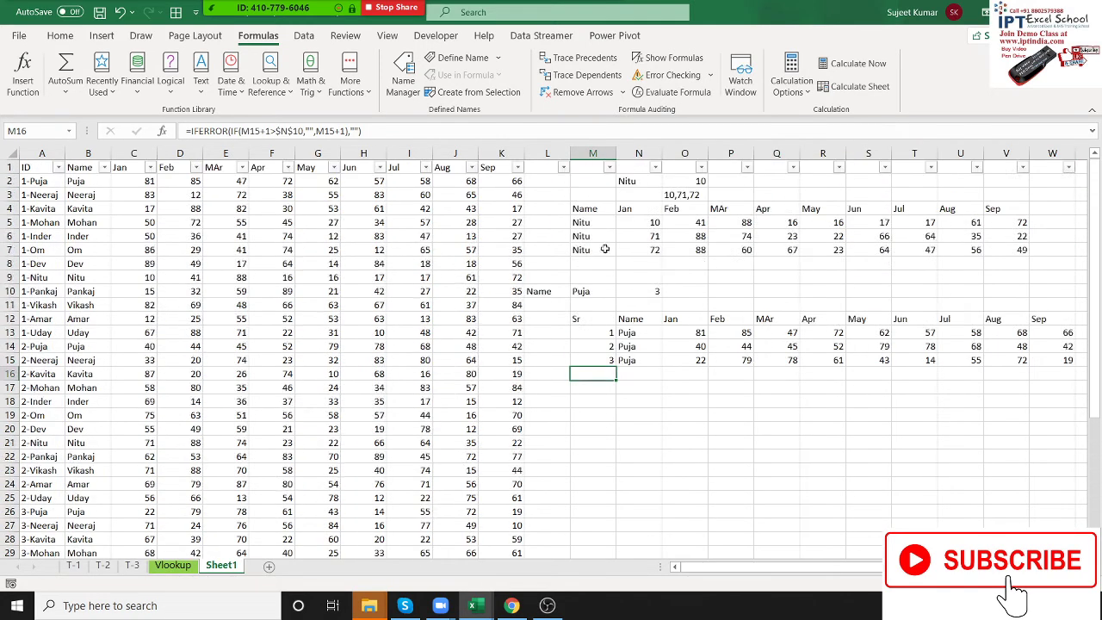
pyautogui.click(601, 292)
pyautogui.write('Nitu')
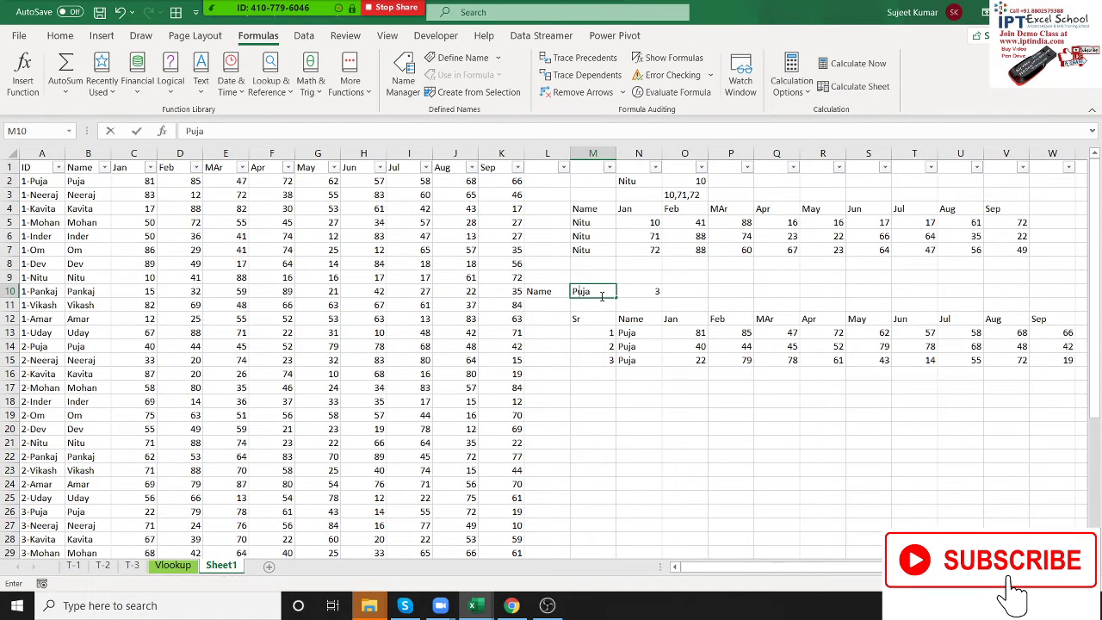
pyautogui.press('Return')
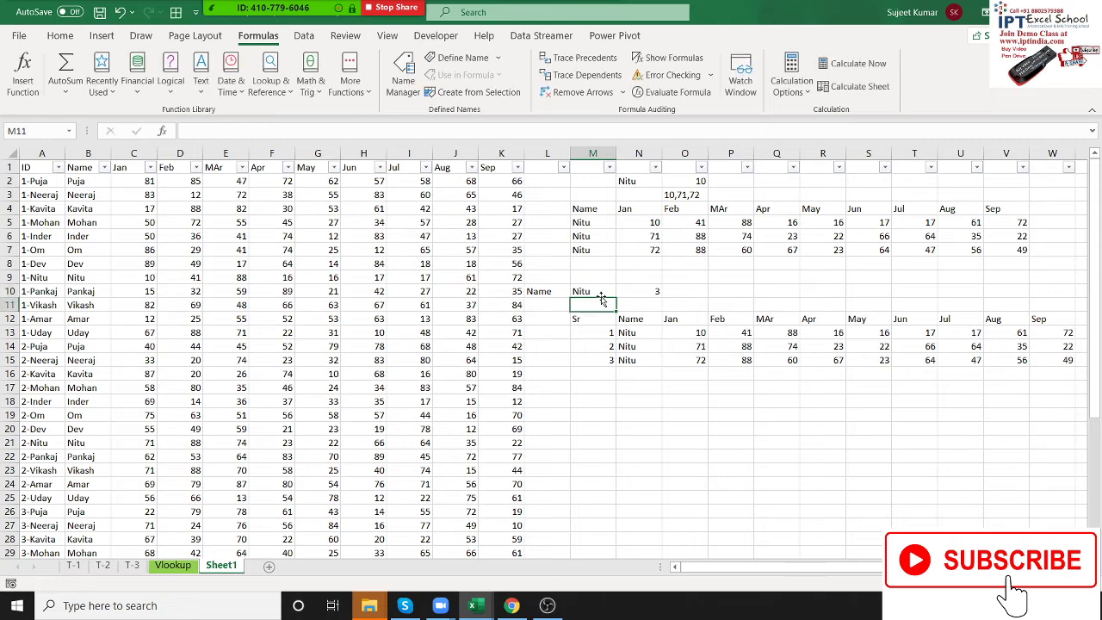
pyautogui.click(602, 296)
pyautogui.write('Dev')
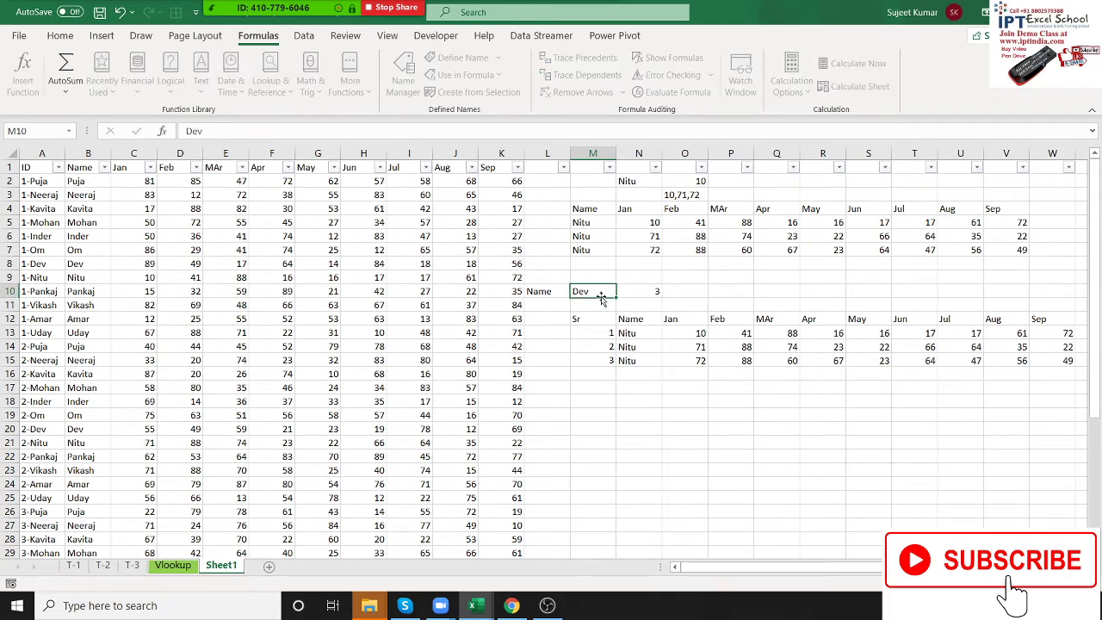
pyautogui.press('Return')
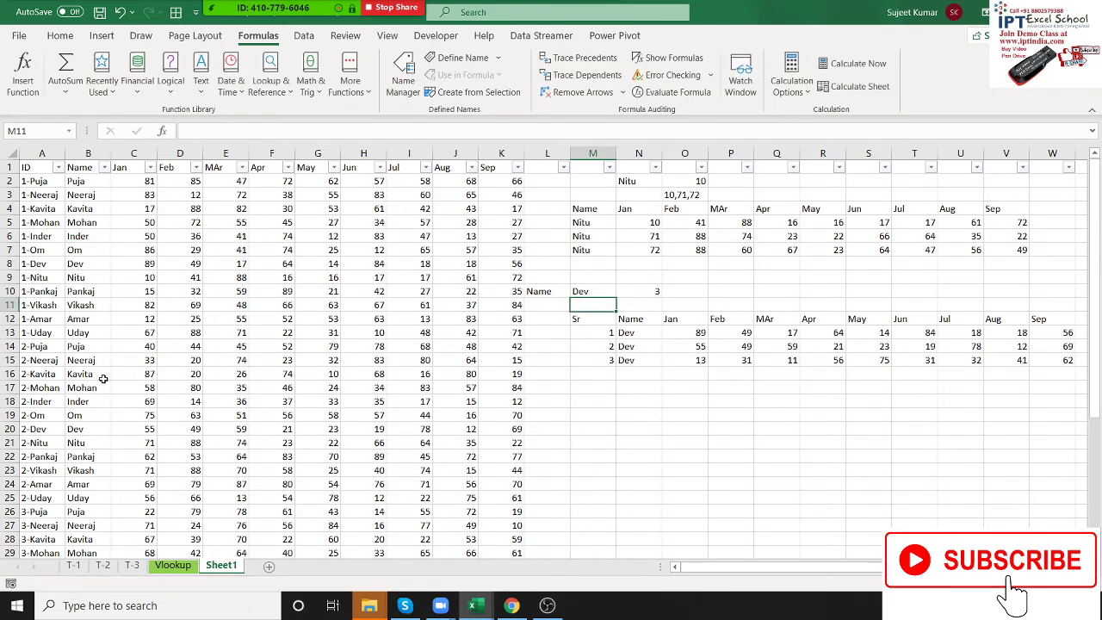
# Step: Rename Om in B19 to Puja, then set M10 to Puja
pyautogui.click(84, 418)
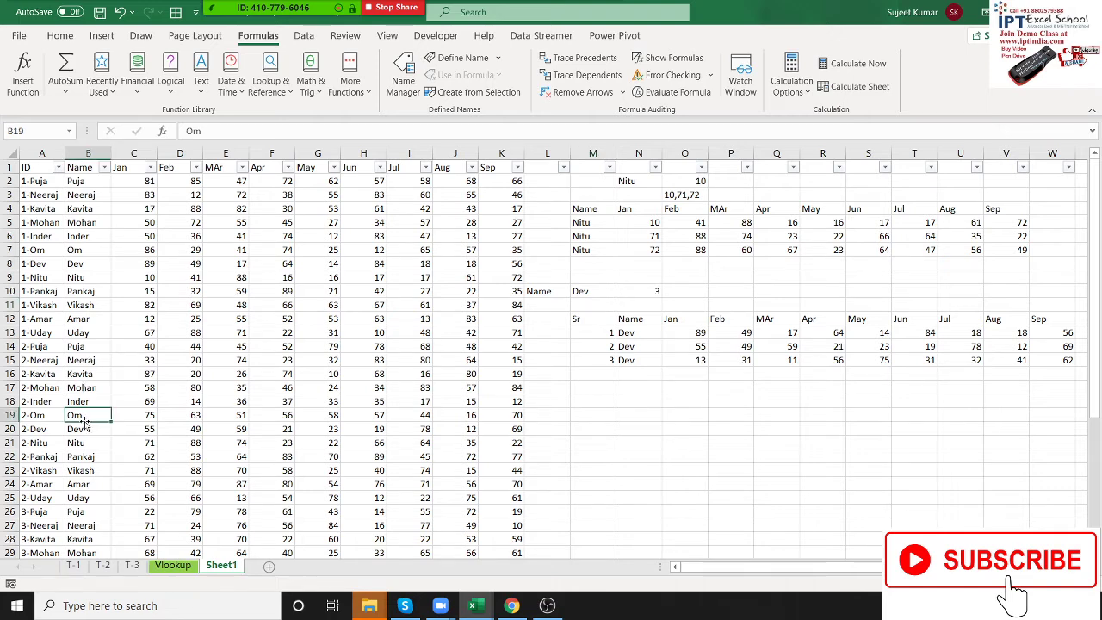
pyautogui.write('Puja')
pyautogui.press('Return')
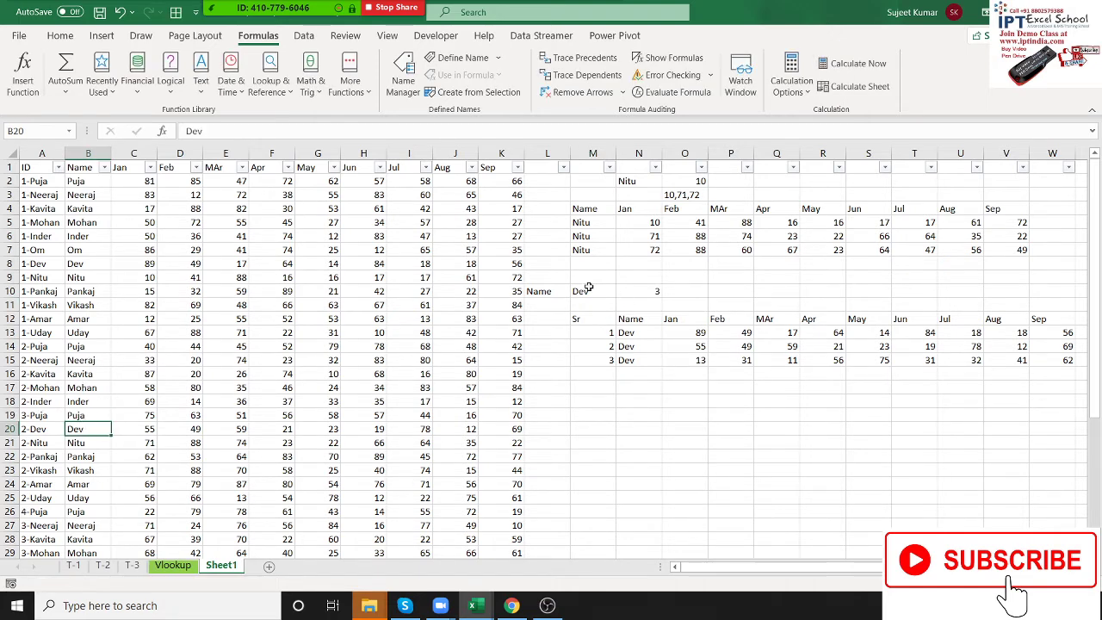
pyautogui.click(588, 291)
pyautogui.write('Puja')
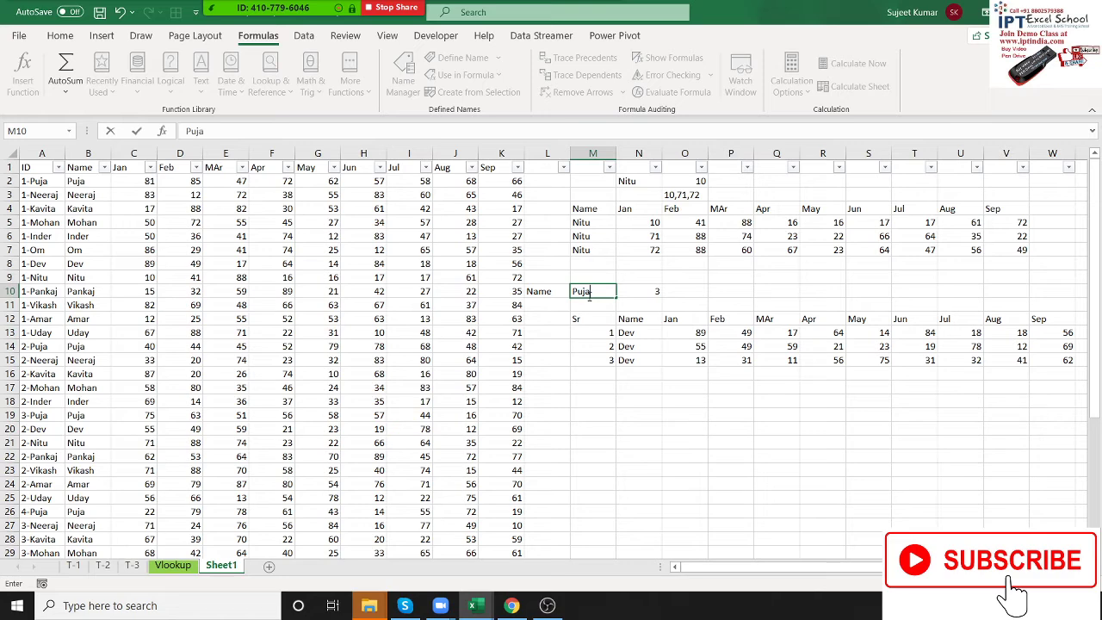
pyautogui.press('Return')
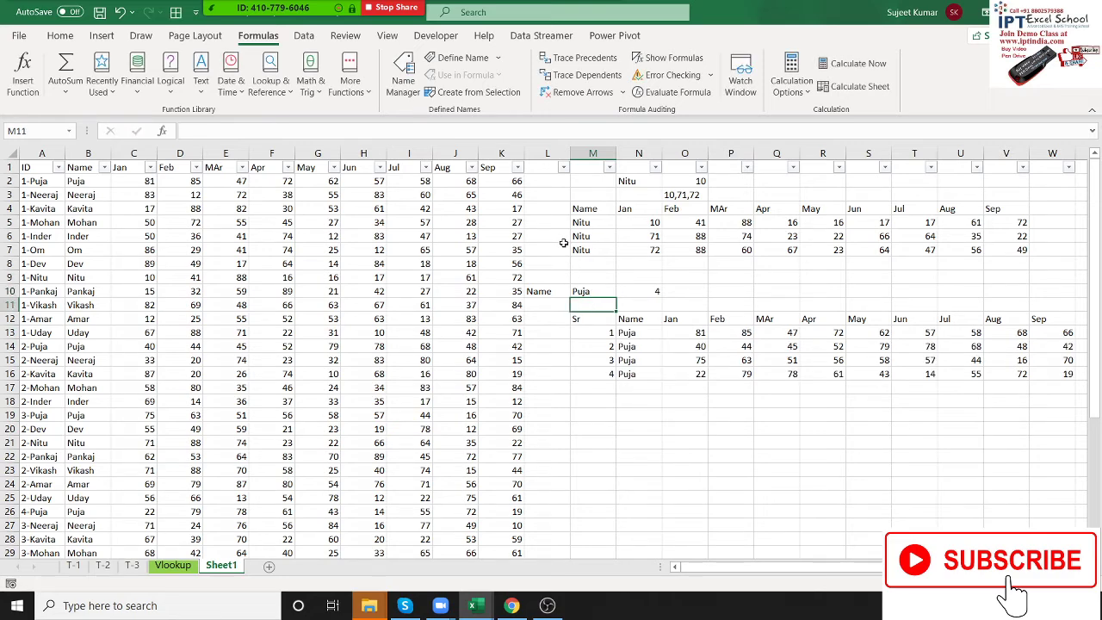
pyautogui.click(594, 207)
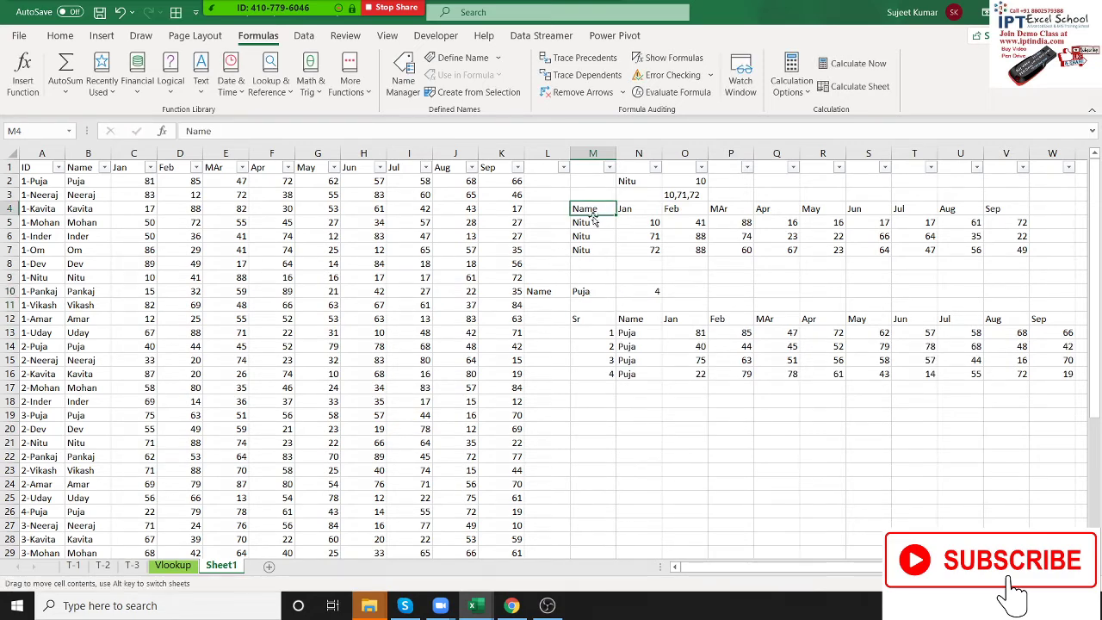
# Step: Paste M5's FILTER formula over itself as values, then delete it to empty the three Nitu rows
pyautogui.click(583, 221)
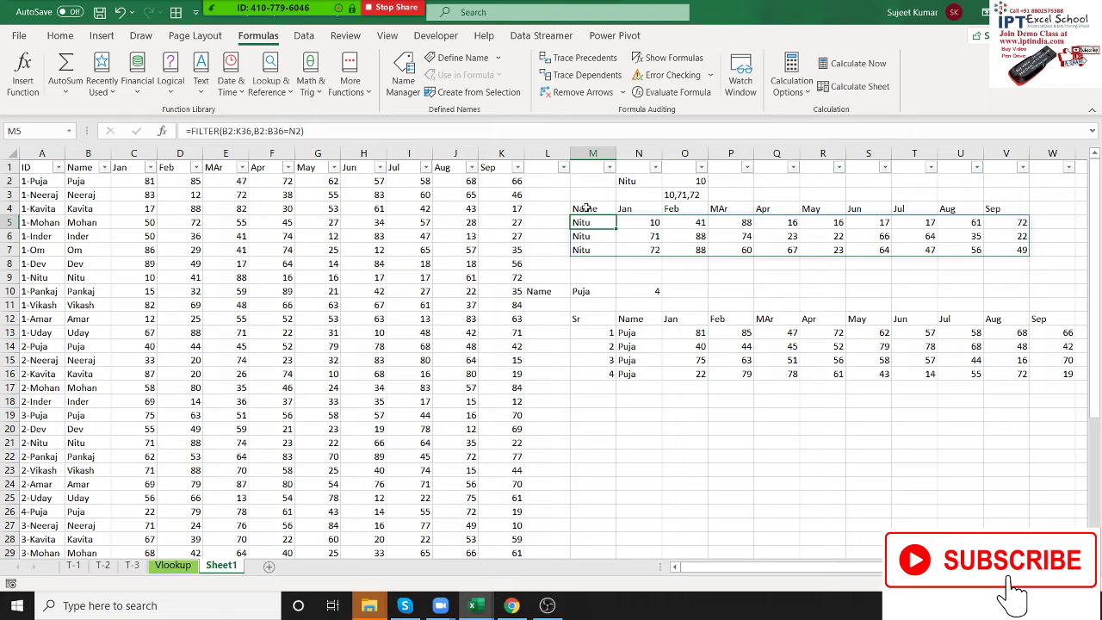
pyautogui.hotkey('ctrl', 'c')
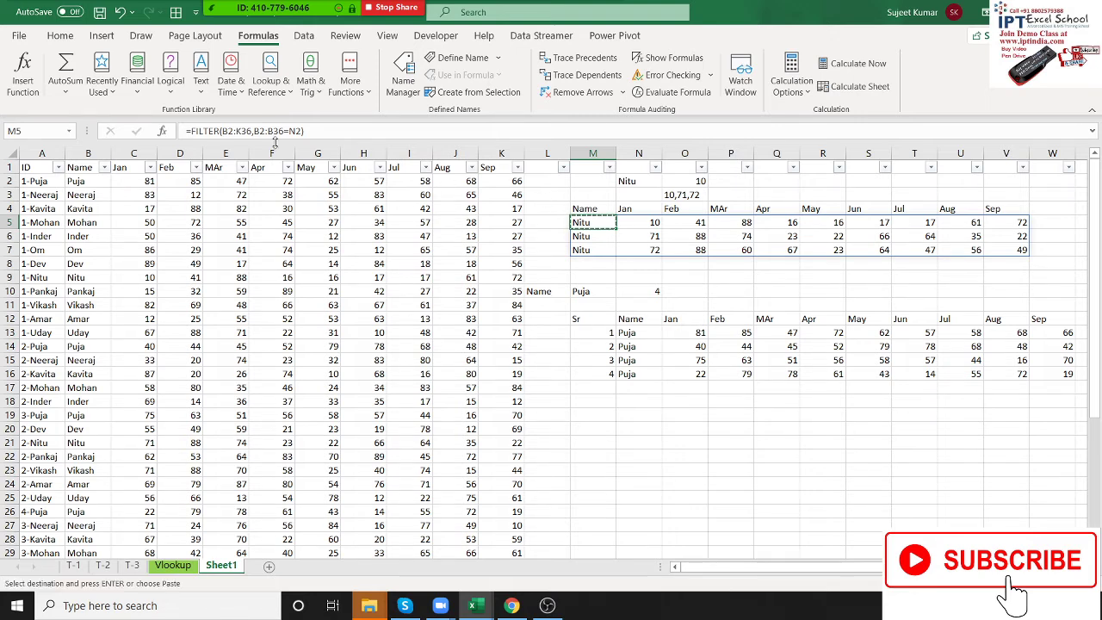
pyautogui.click(60, 35)
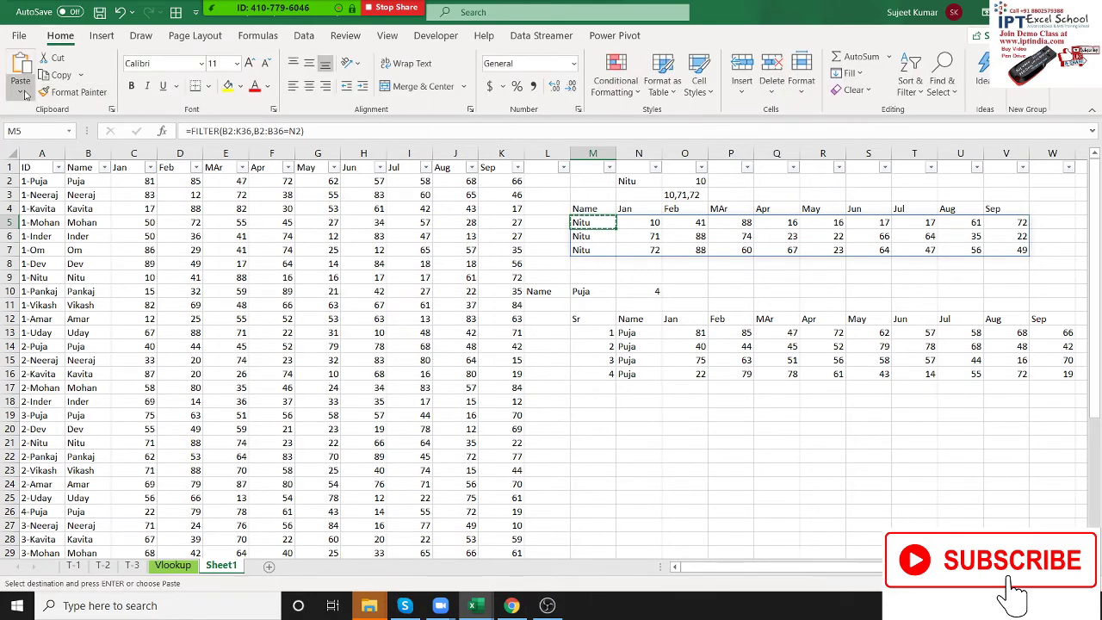
pyautogui.click(20, 87)
pyautogui.click(18, 201)
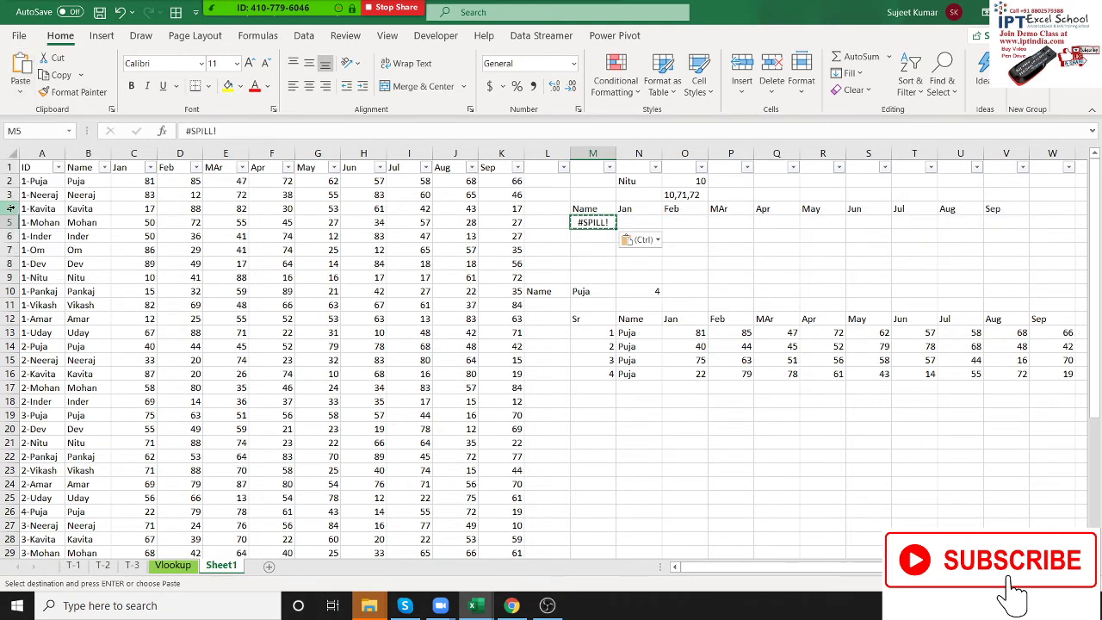
pyautogui.press('Delete')
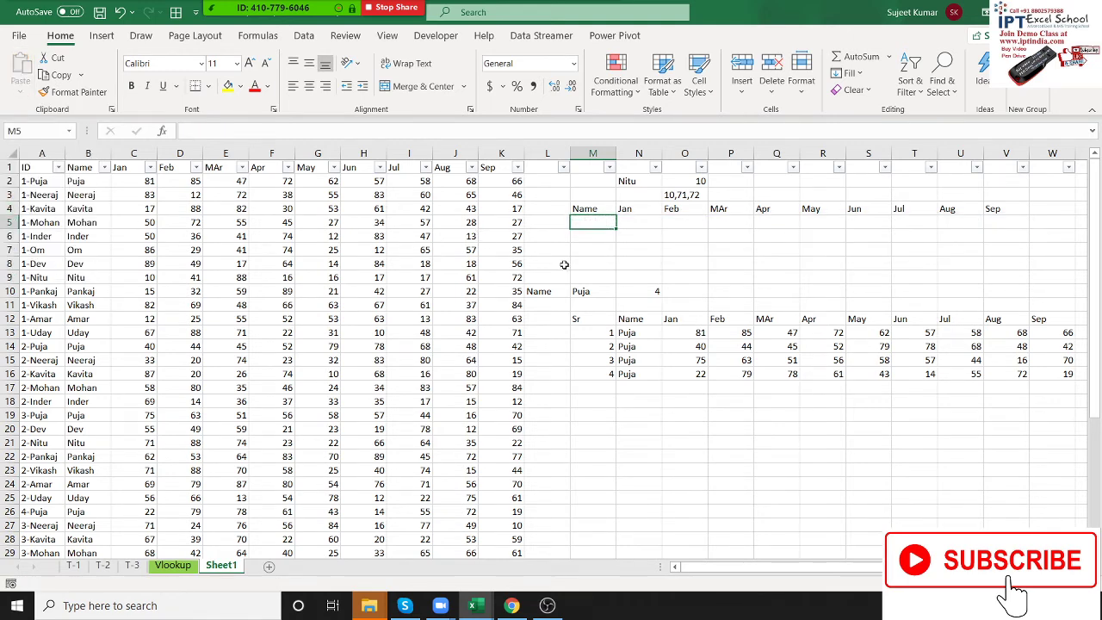
# Step: Check the N15 VLOOKUP, then change the Om name in B31 to Puja
pyautogui.click(746, 412)
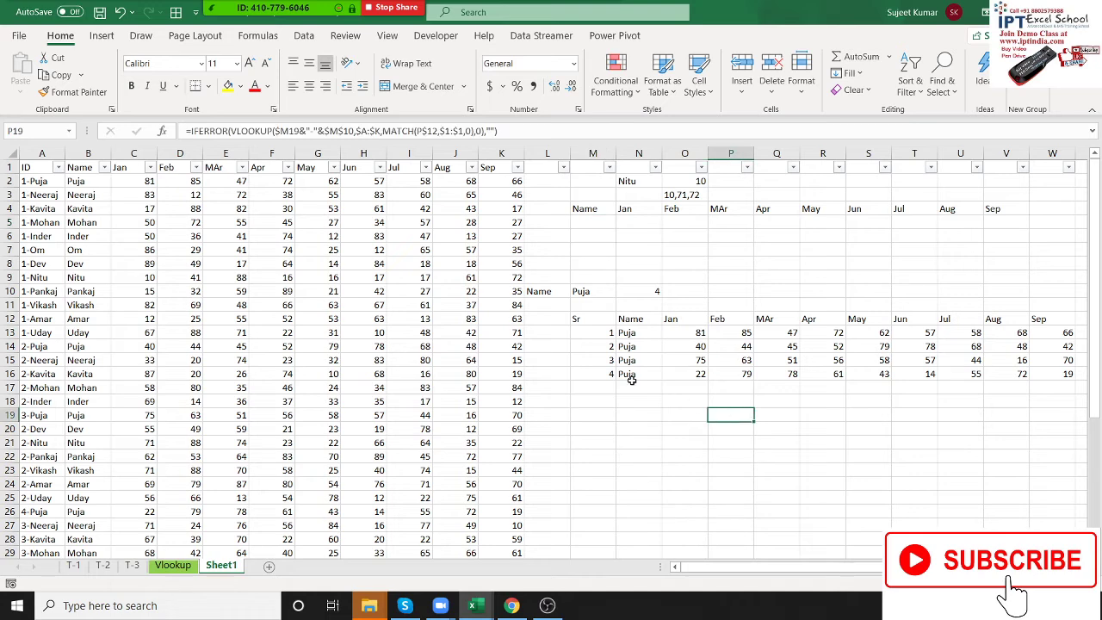
pyautogui.click(637, 362)
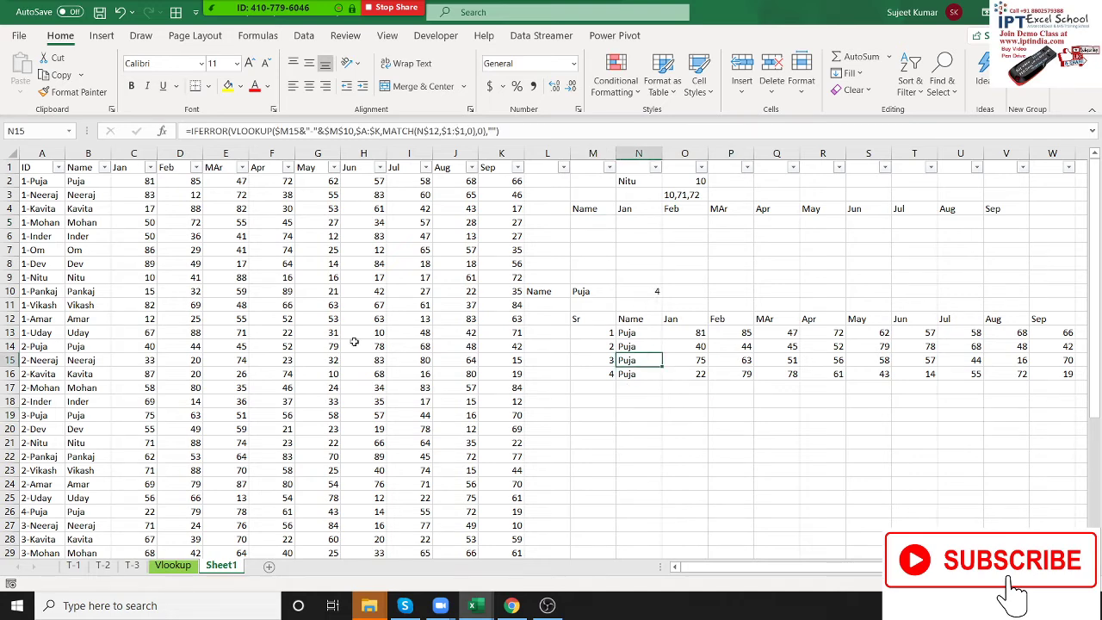
pyautogui.scroll(-2, 95, 527)
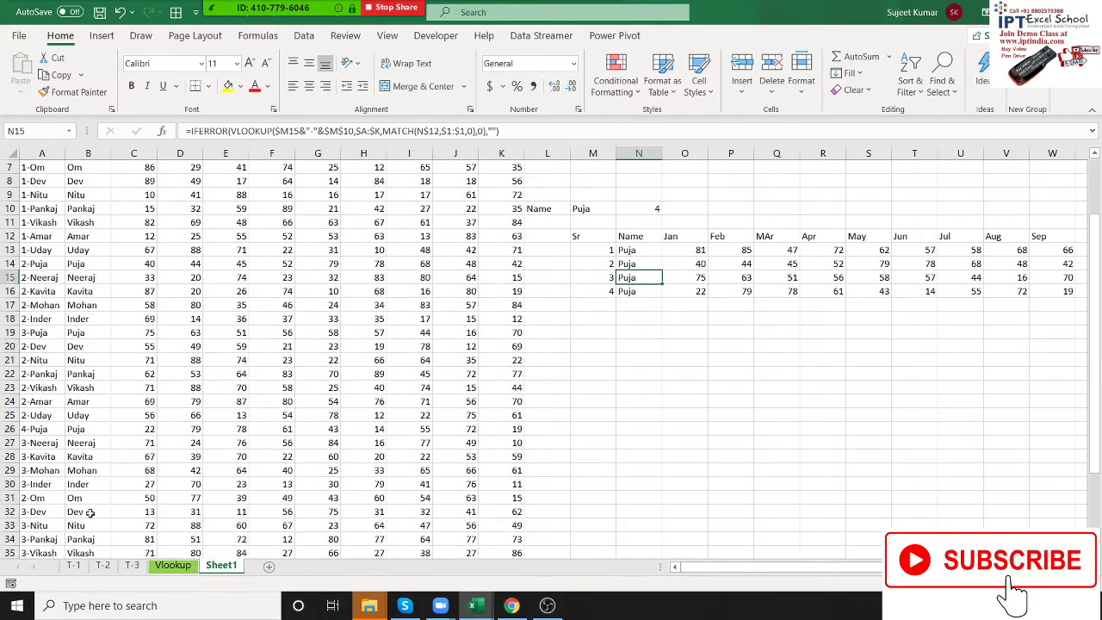
pyautogui.click(89, 510)
pyautogui.click(90, 499)
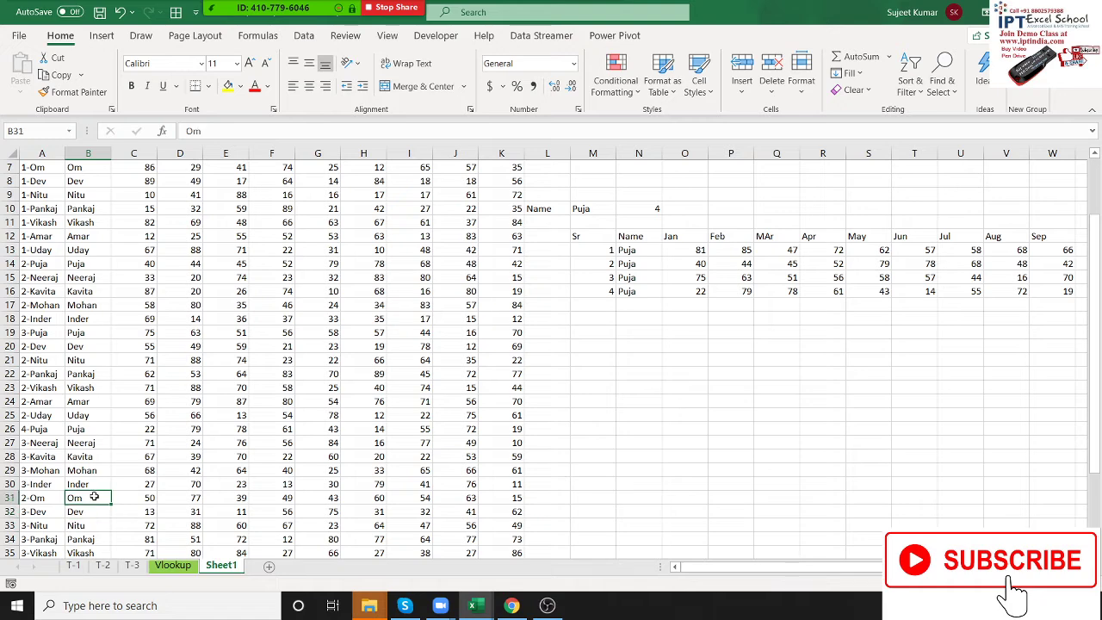
pyautogui.write('Puja')
pyautogui.press('Return')
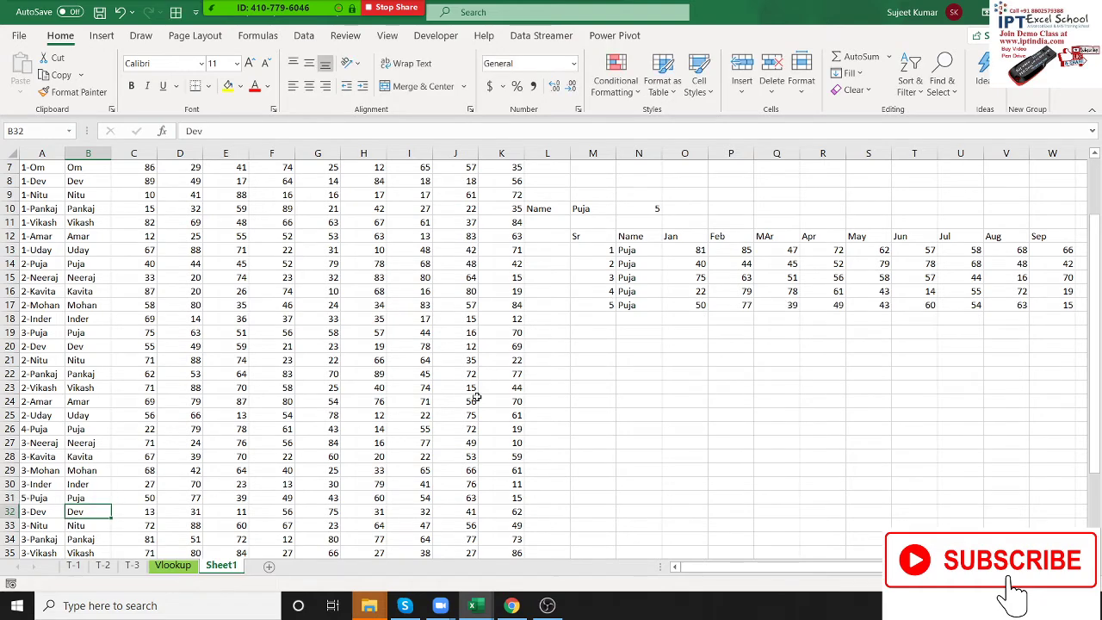
# Step: Set the M10 lookup name to Dev and check the first result row N13:O13
pyautogui.click(651, 314)
pyautogui.scroll(2, 651, 306)
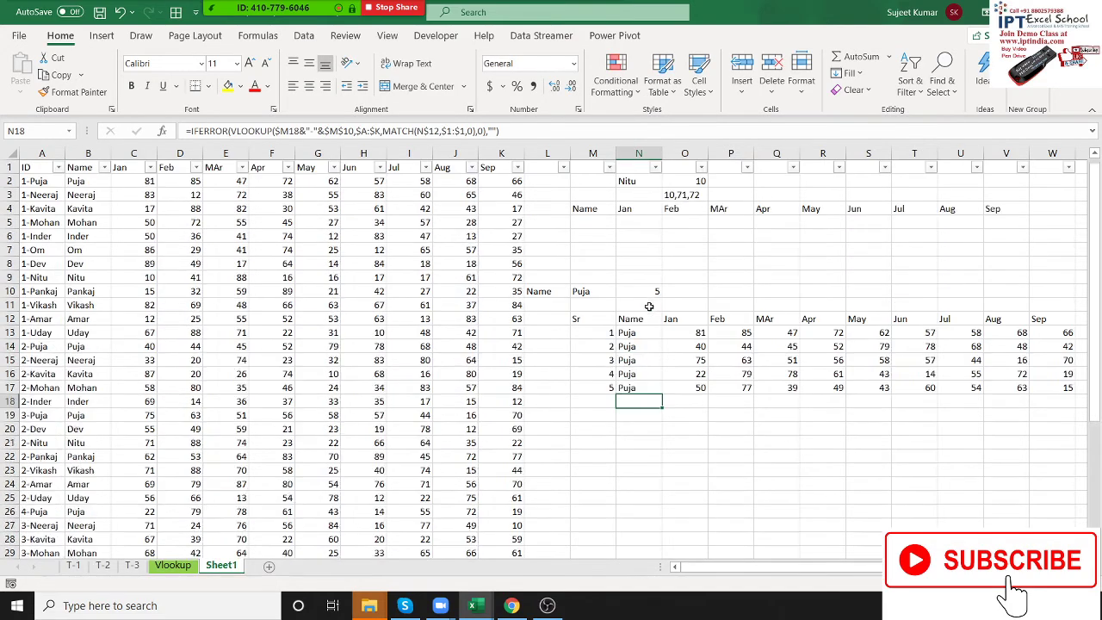
pyautogui.click(583, 293)
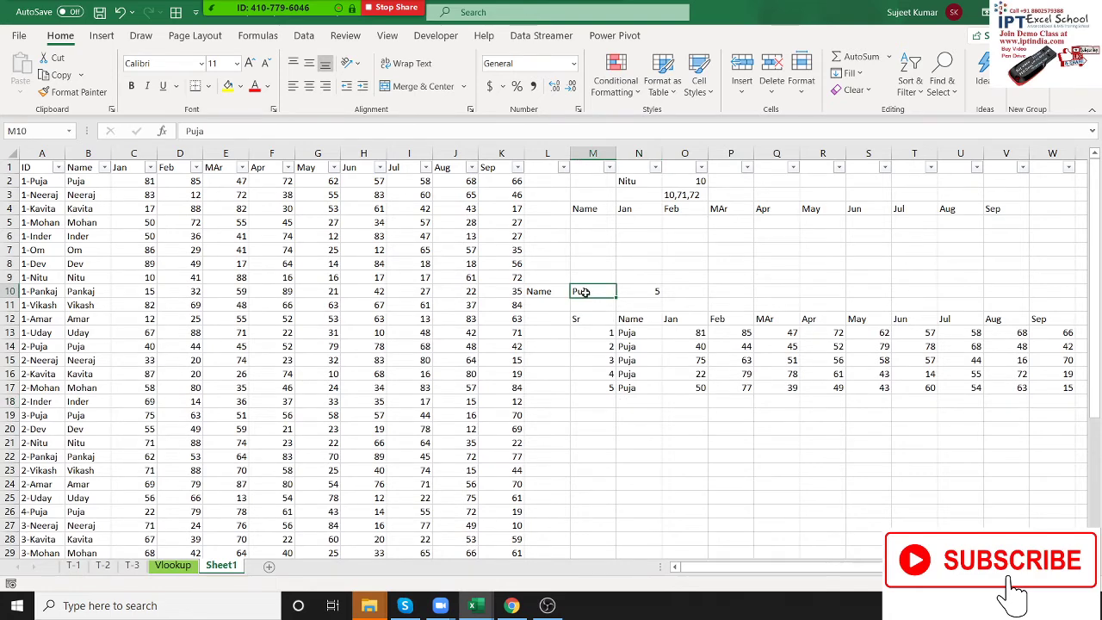
pyautogui.write('Dev')
pyautogui.press('Return')
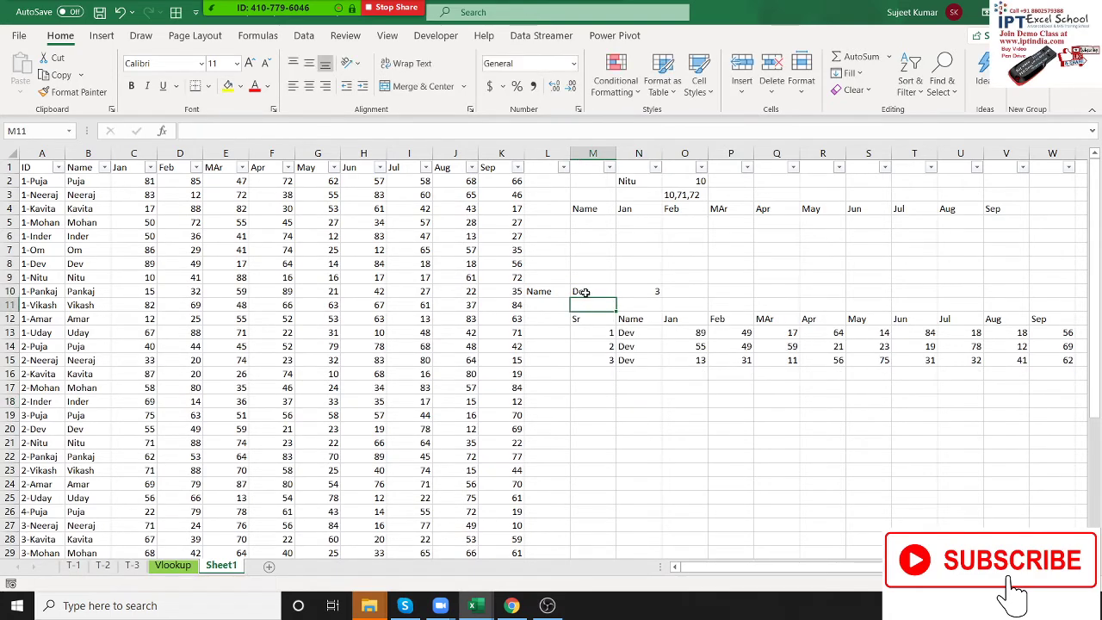
pyautogui.press('Up')
pyautogui.press('Right')
pyautogui.press('Down')
pyautogui.press('Down')
pyautogui.press('Down')
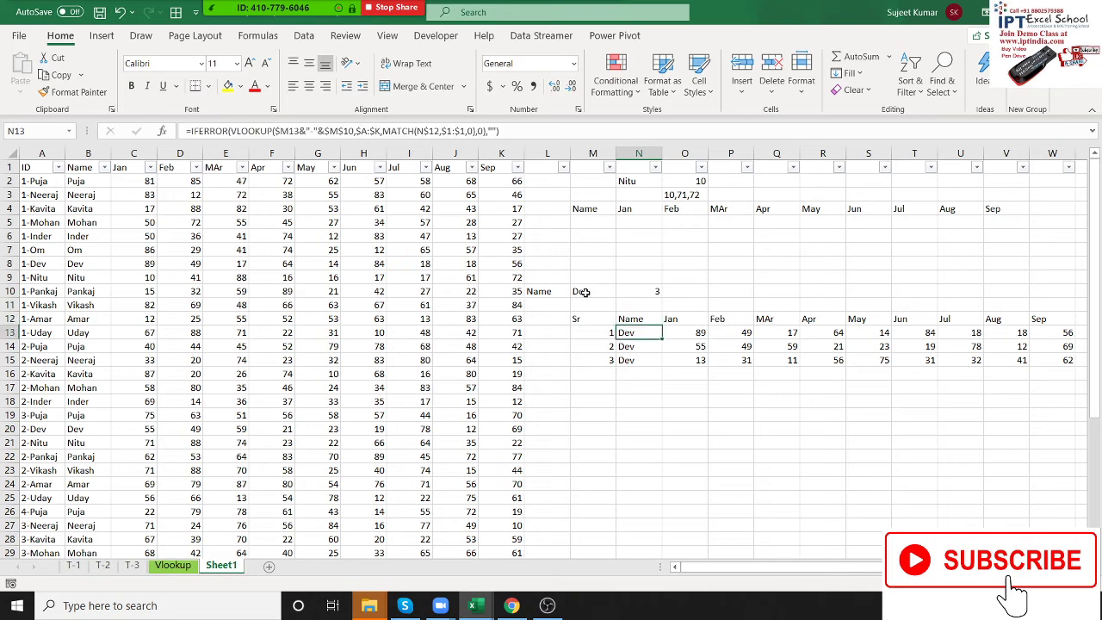
pyautogui.press('Right')
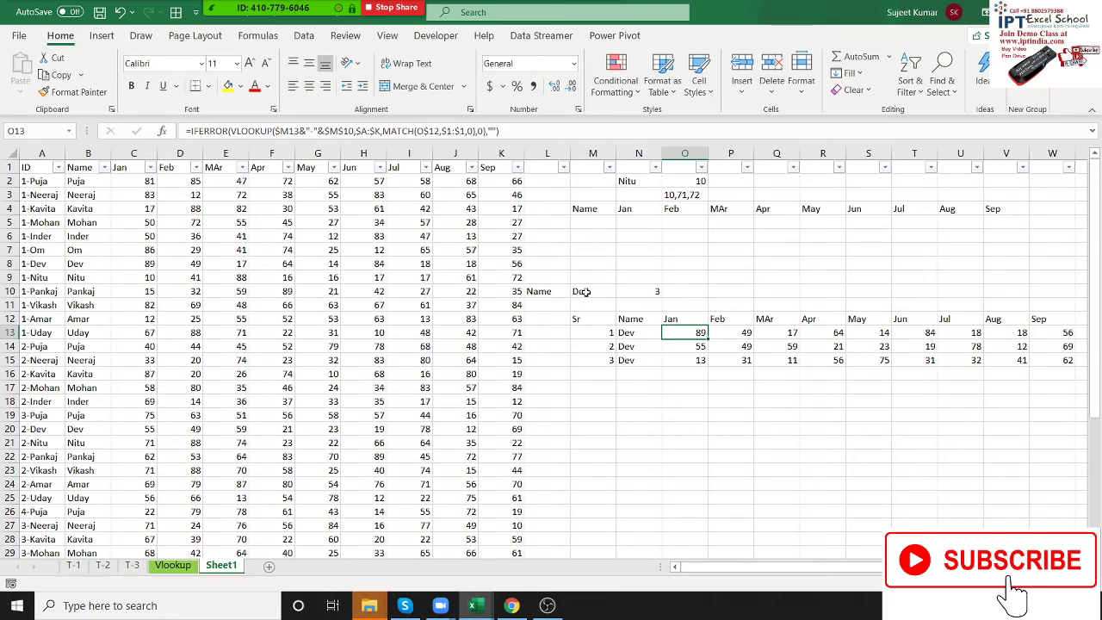
# Step: Enter a Total label in M17, then undo it
pyautogui.click(616, 371)
pyautogui.click(612, 388)
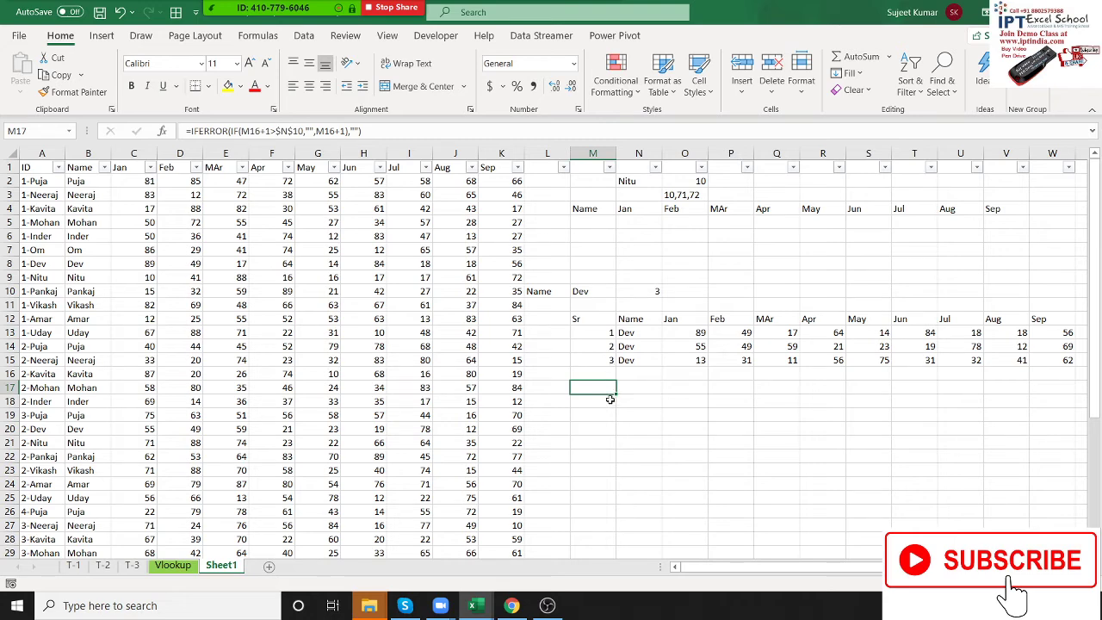
pyautogui.doubleClick(604, 386)
pyautogui.write('Total')
pyautogui.press('Return')
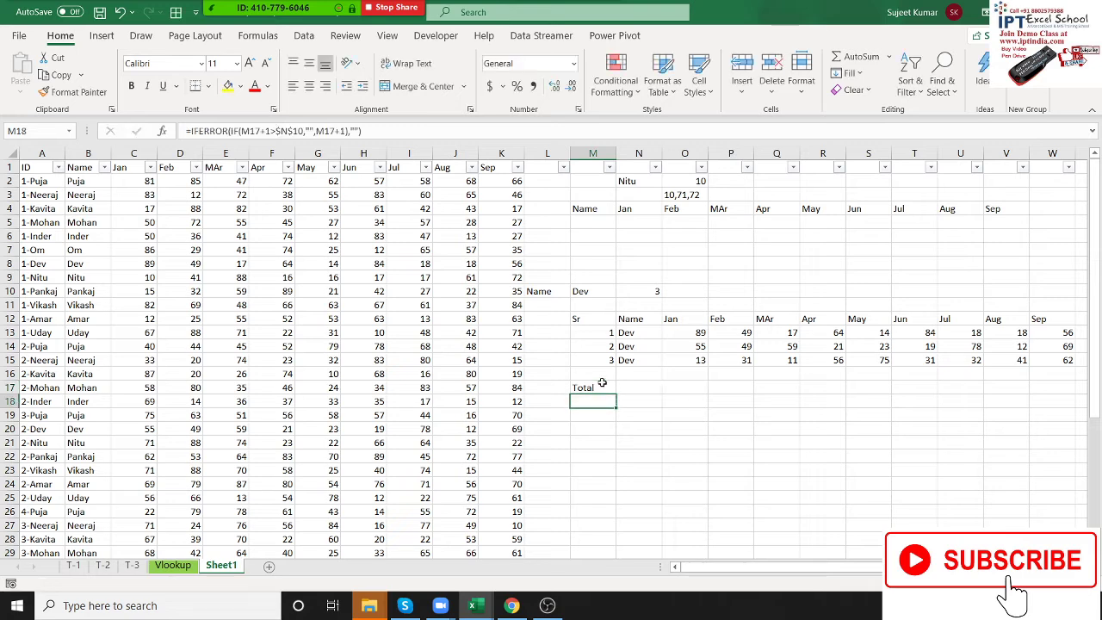
pyautogui.hotkey('ctrl', 'z')
# Step: Set the M10 lookup name back to Puja, then try a Total label in M19 and undo it
pyautogui.click(595, 293)
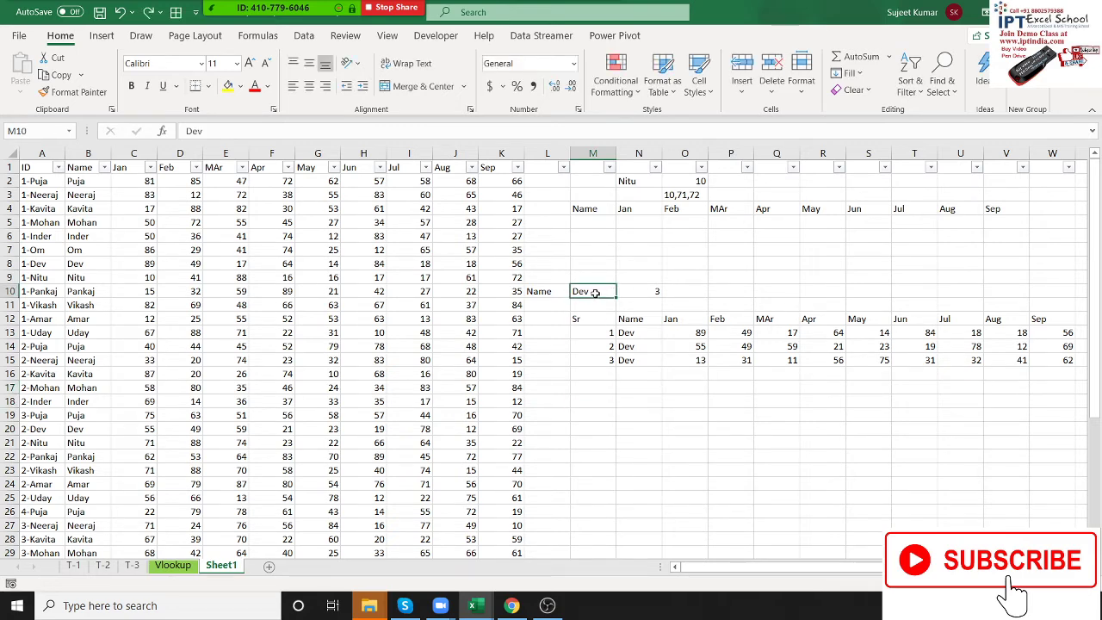
pyautogui.write('Puja')
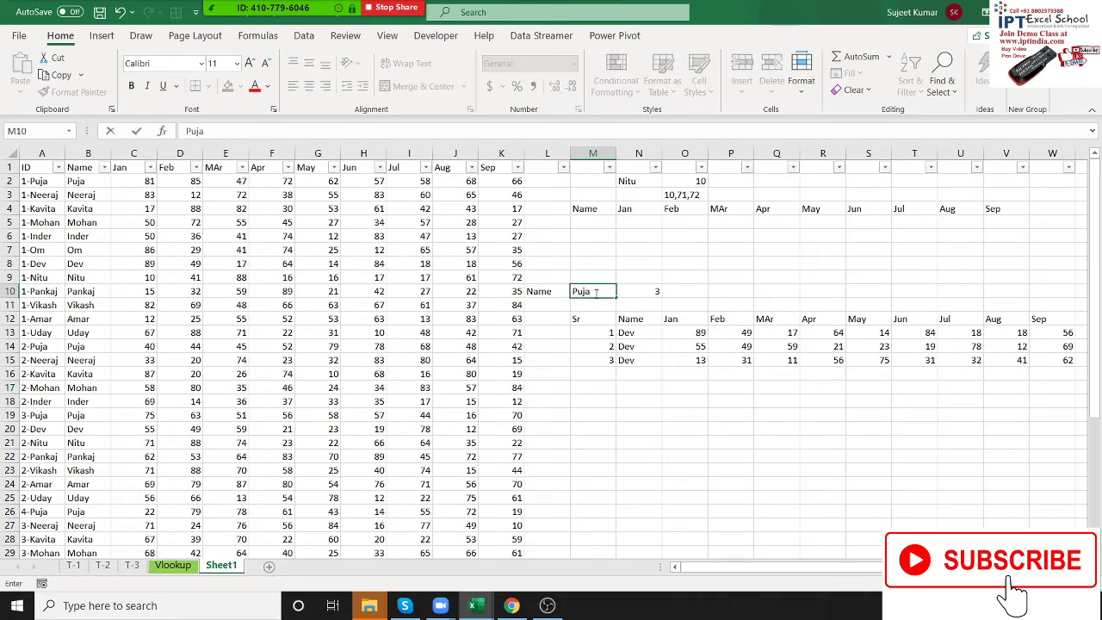
pyautogui.press('Return')
pyautogui.press('Down')
pyautogui.press('Down')
pyautogui.press('Down')
pyautogui.press('Down')
pyautogui.press('Down')
pyautogui.press('Down')
pyautogui.press('Down')
pyautogui.press('Down')
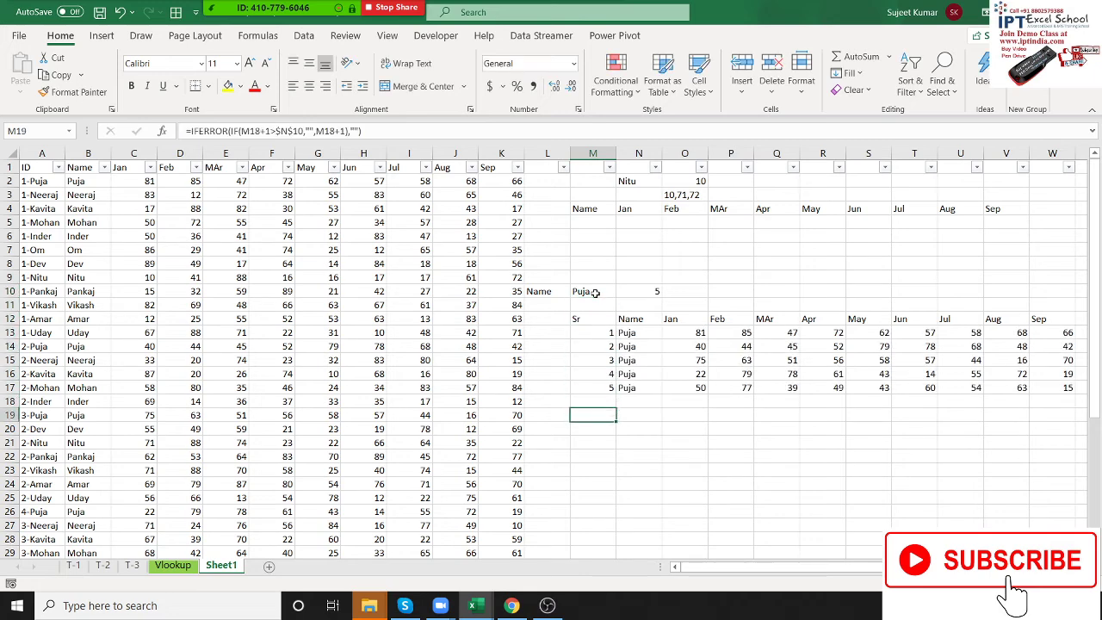
pyautogui.write('P')
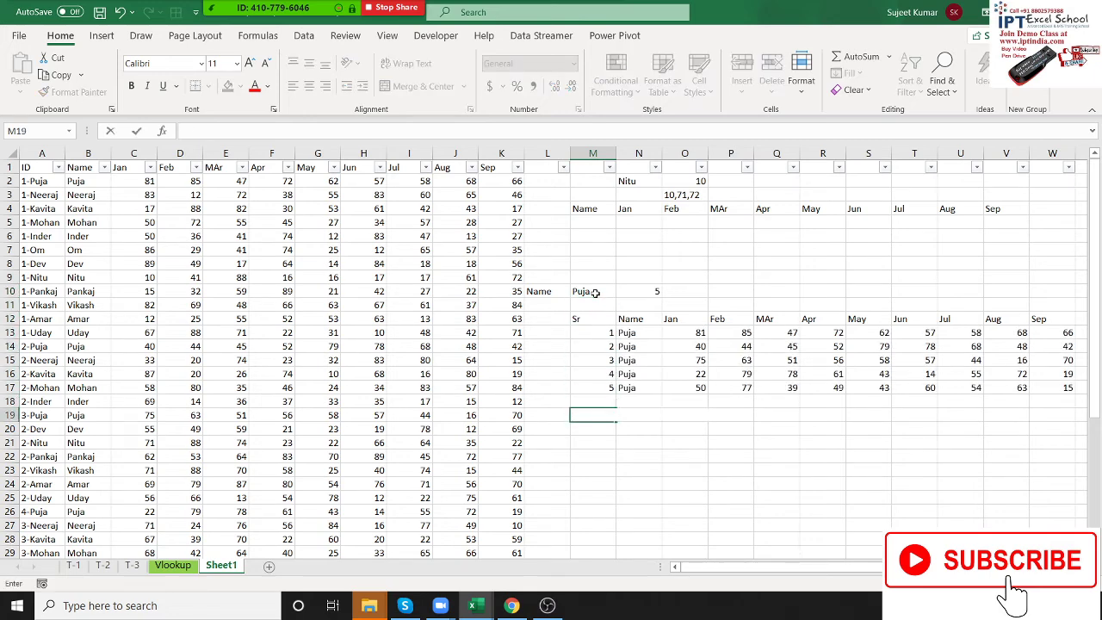
pyautogui.write('Total')
pyautogui.press('Tab')
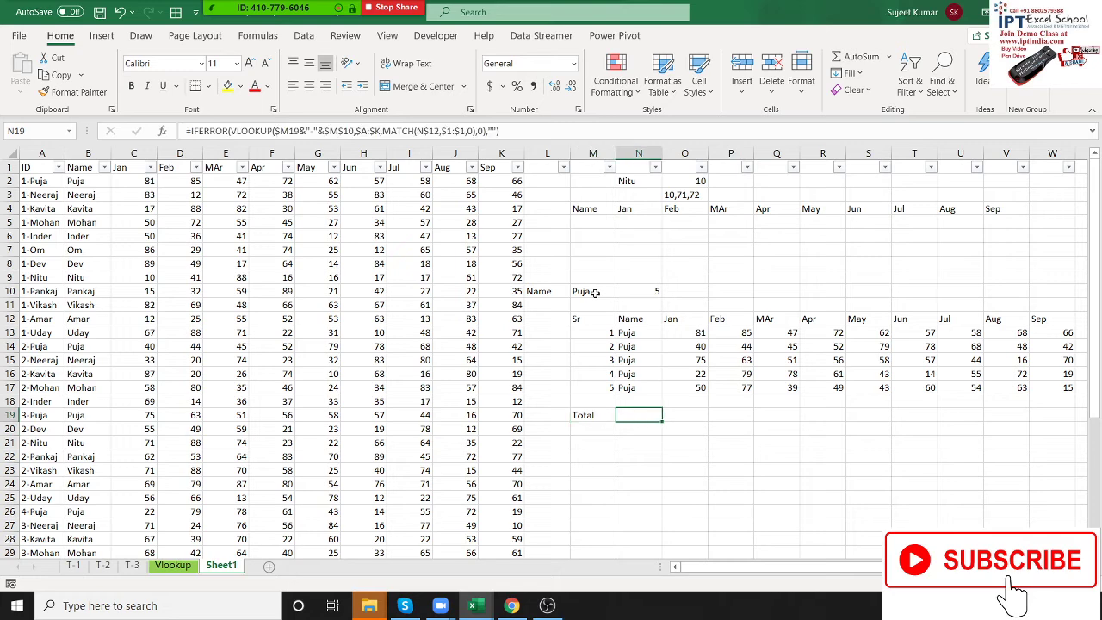
pyautogui.press('Right')
pyautogui.hotkey('shift', 'Right')
pyautogui.hotkey('shift', 'Right')
pyautogui.hotkey('shift', 'Right')
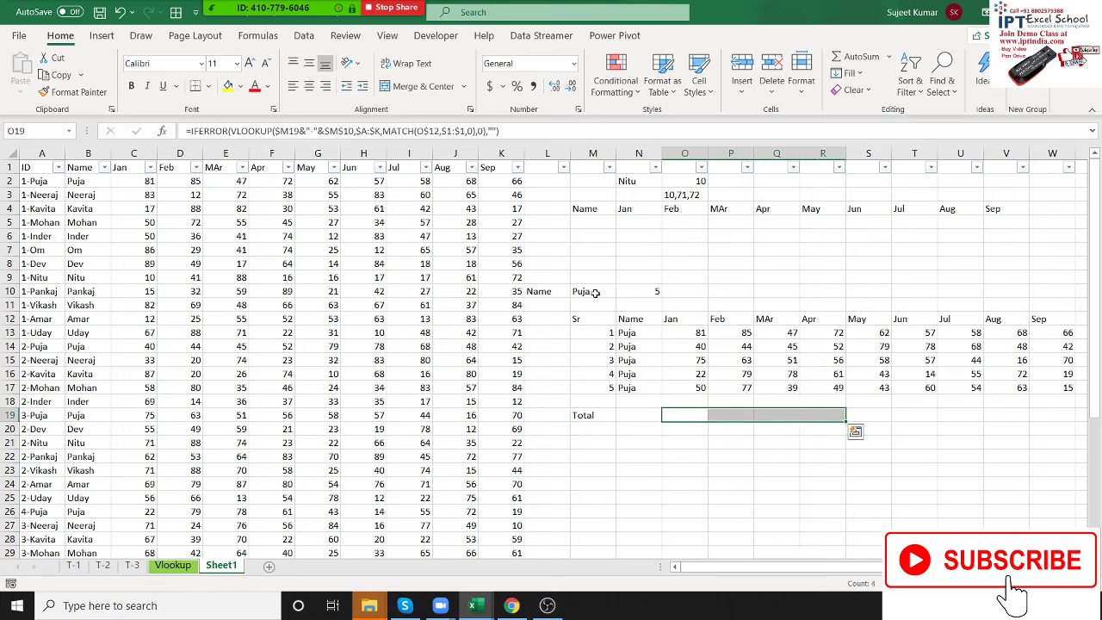
pyautogui.hotkey('ctrl', 'z')
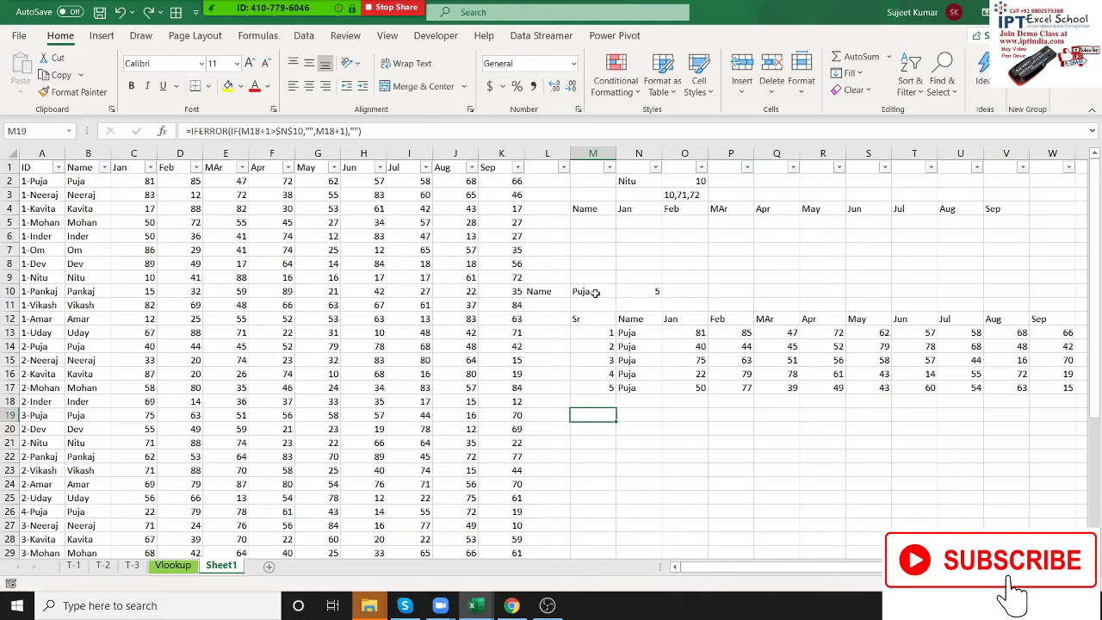
# Step: Select the source data range B1:K36, from the Name header to the last monthly column and row
pyautogui.moveTo(515, 607)
pyautogui.click(640, 336)
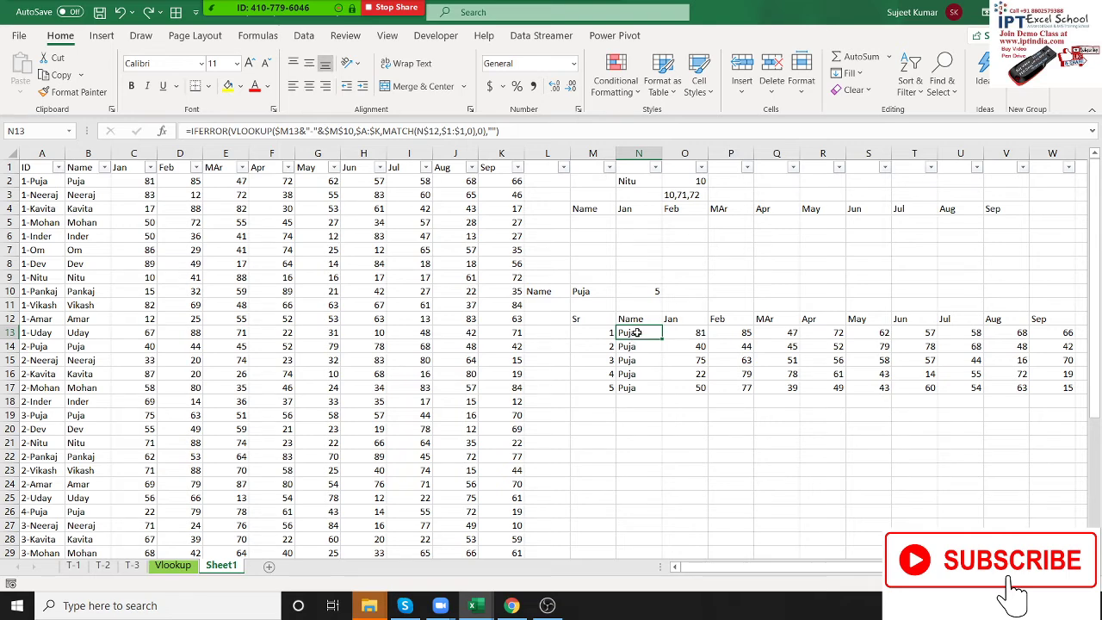
pyautogui.click(638, 323)
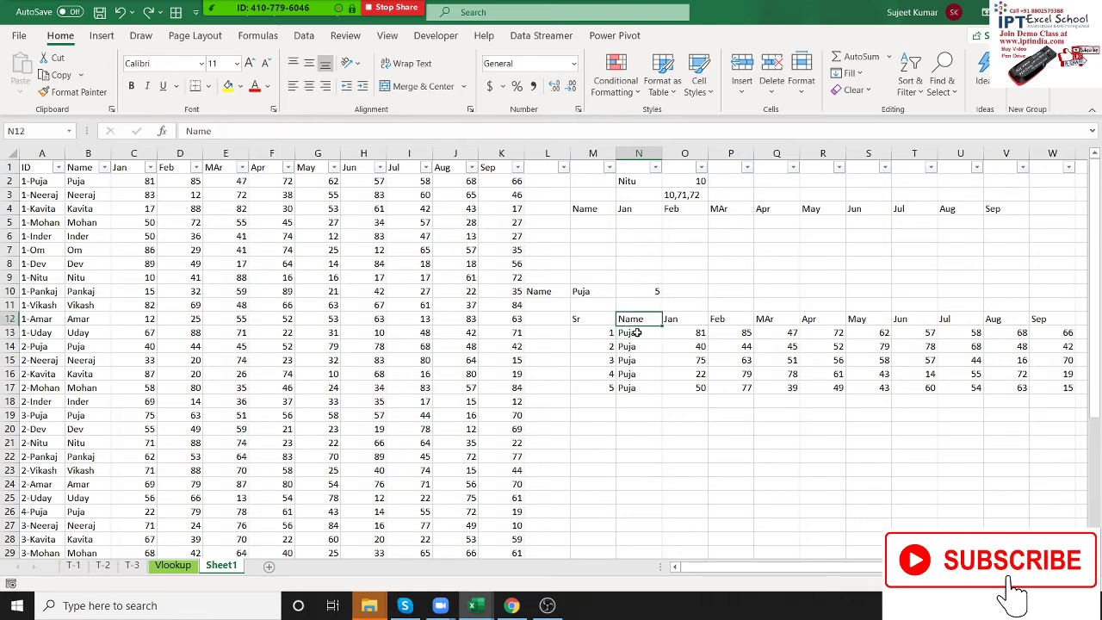
pyautogui.click(84, 171)
pyautogui.hotkey('ctrl', 'shift', 'Right')
pyautogui.hotkey('ctrl', 'shift', 'Down')
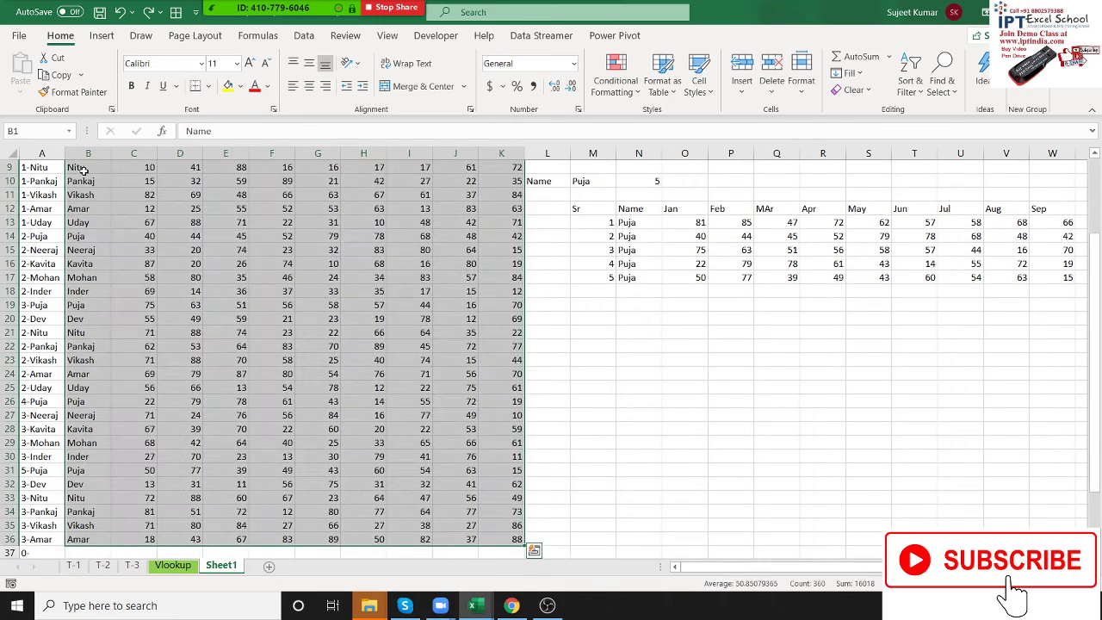
pyautogui.click(105, 35)
# Step: Create a pivot table from B1:K36 on a new sheet with Name as the report filter
pyautogui.click(25, 67)
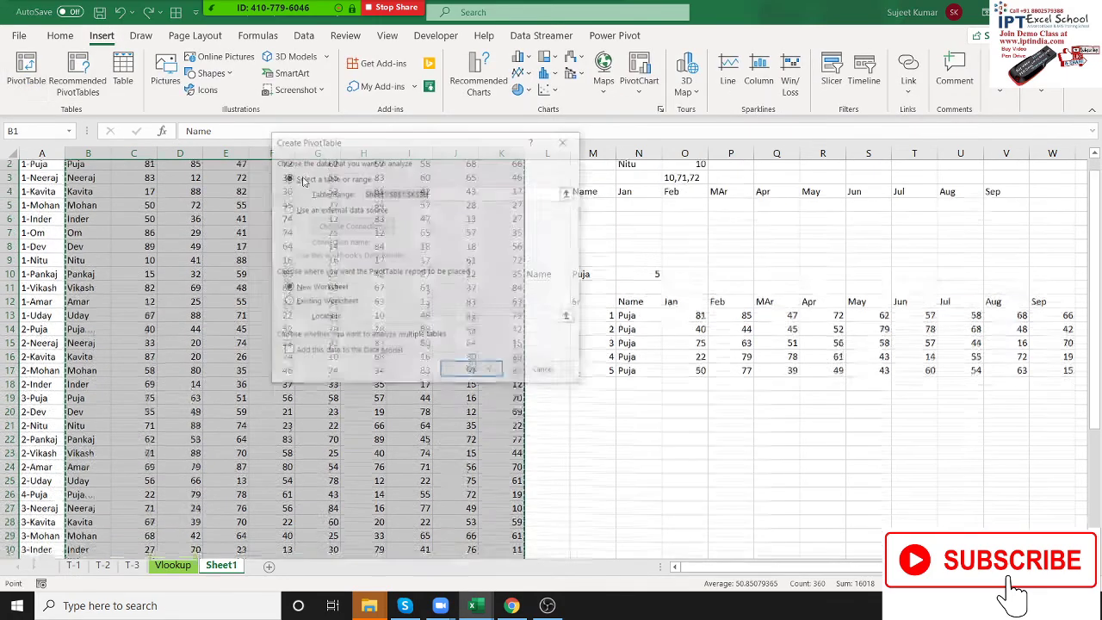
pyautogui.click(484, 372)
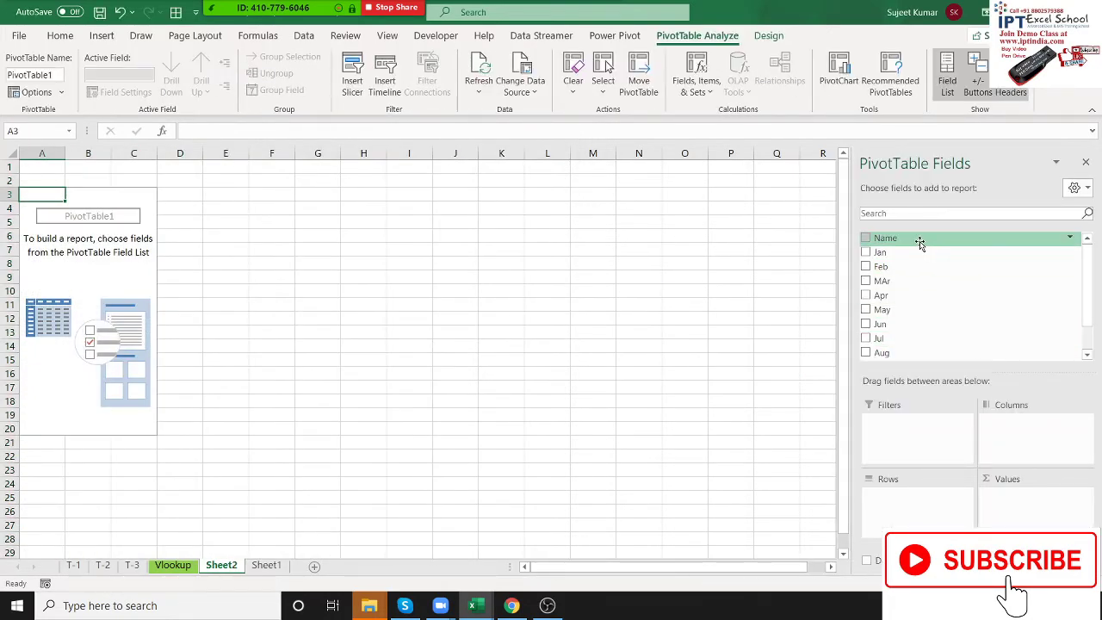
pyautogui.moveTo(919, 239)
pyautogui.mouseDown()
pyautogui.moveTo(920, 435)
pyautogui.moveTo(895, 405)
pyautogui.mouseUp()
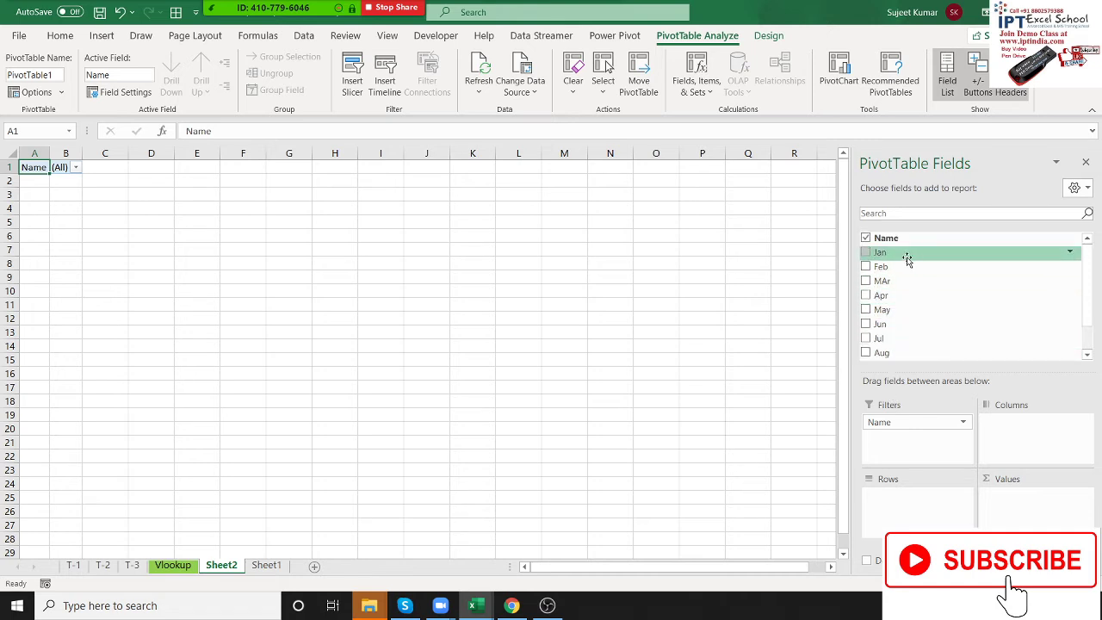
# Step: Add Jan, Feb and MAr to the pivot, then move them and Name into Rows
pyautogui.moveTo(906, 255)
pyautogui.mouseDown()
pyautogui.moveTo(998, 421)
pyautogui.moveTo(870, 324)
pyautogui.mouseUp()
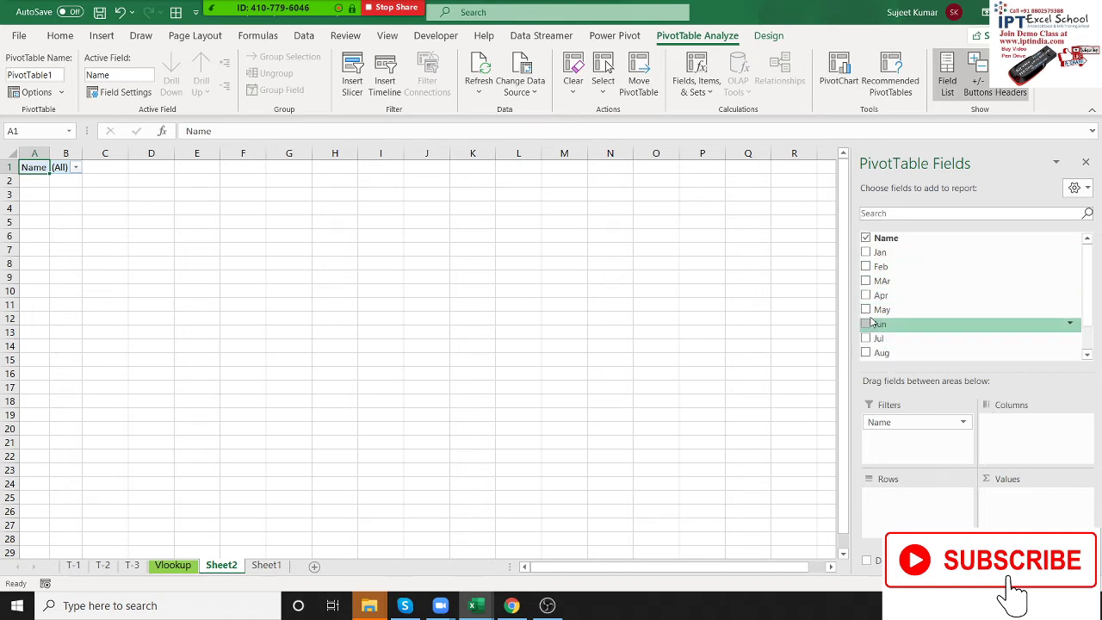
pyautogui.click(866, 252)
pyautogui.click(866, 267)
pyautogui.click(867, 280)
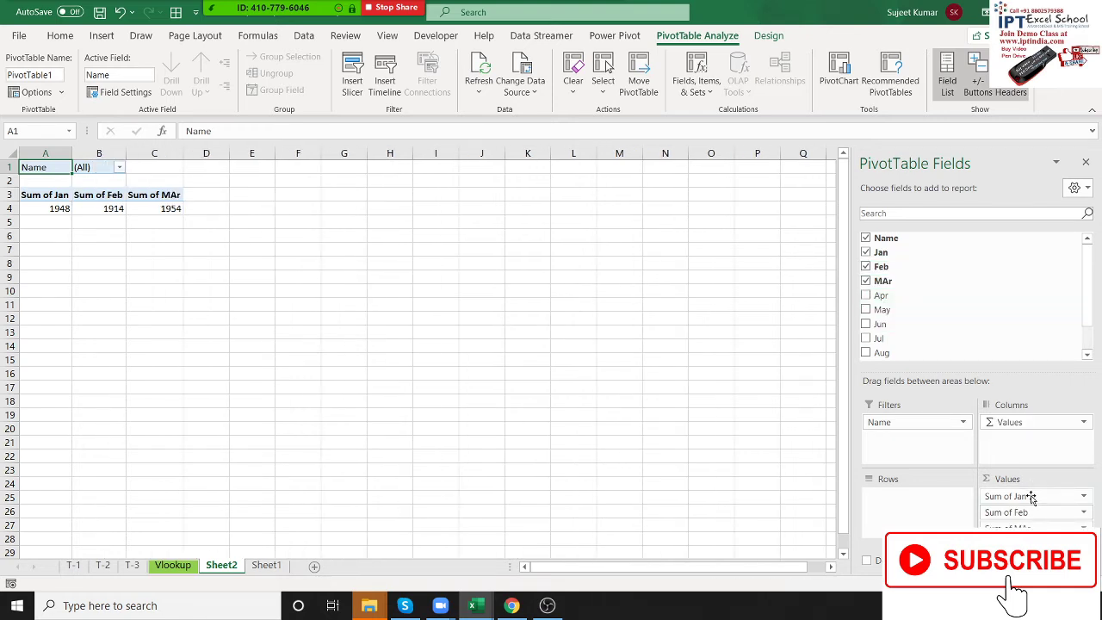
pyautogui.moveTo(1029, 496); pyautogui.dragTo(934, 504)
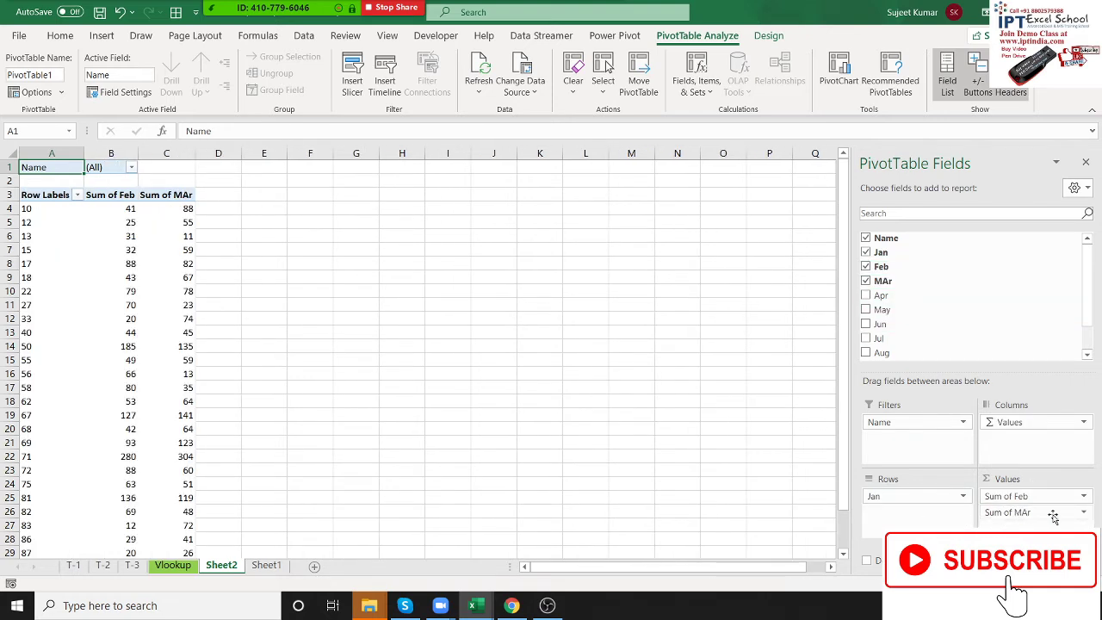
pyautogui.moveTo(1052, 514); pyautogui.dragTo(939, 515)
pyautogui.moveTo(1024, 496); pyautogui.dragTo(914, 527)
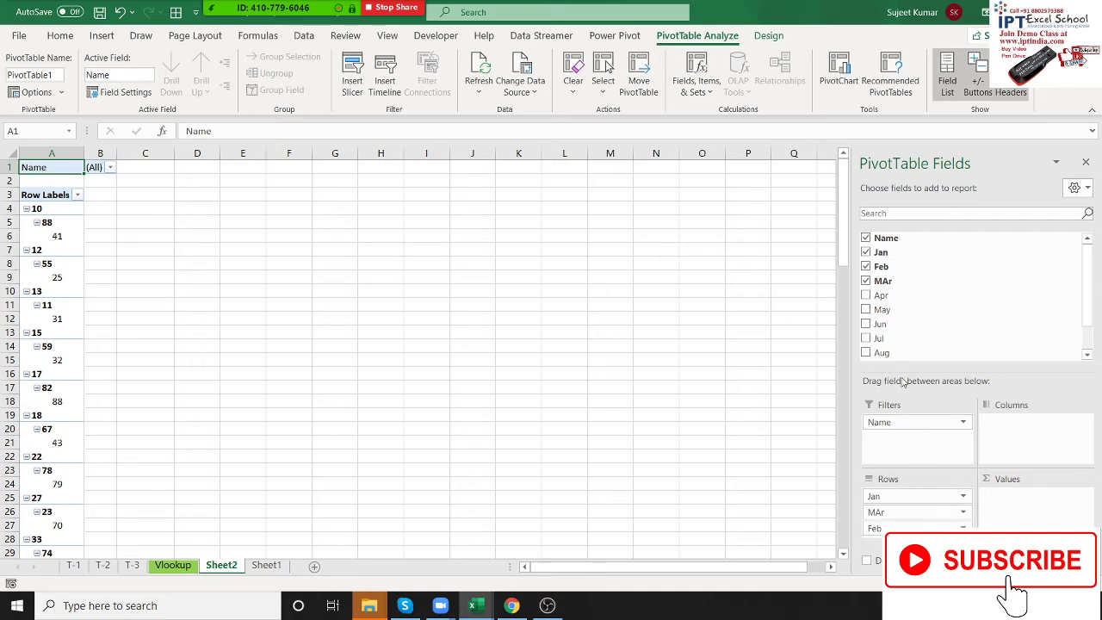
pyautogui.moveTo(887, 238); pyautogui.dragTo(900, 496)
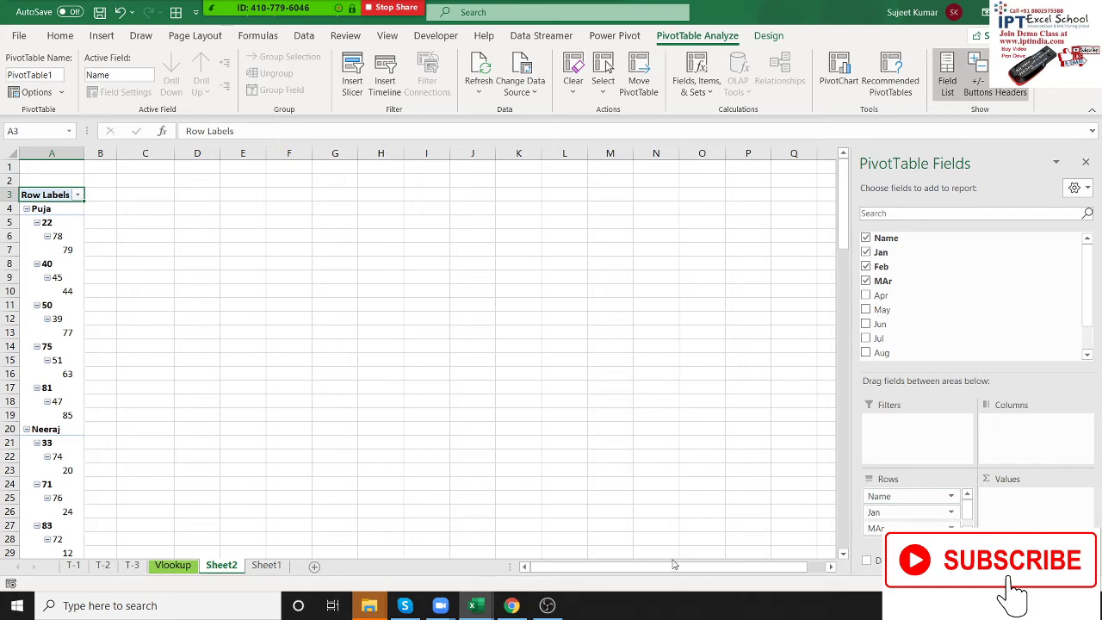
# Step: Delete the Sheet2 pivot sheet and confirm the permanent deletion
pyautogui.moveTo(76, 226); pyautogui.dragTo(78, 415)
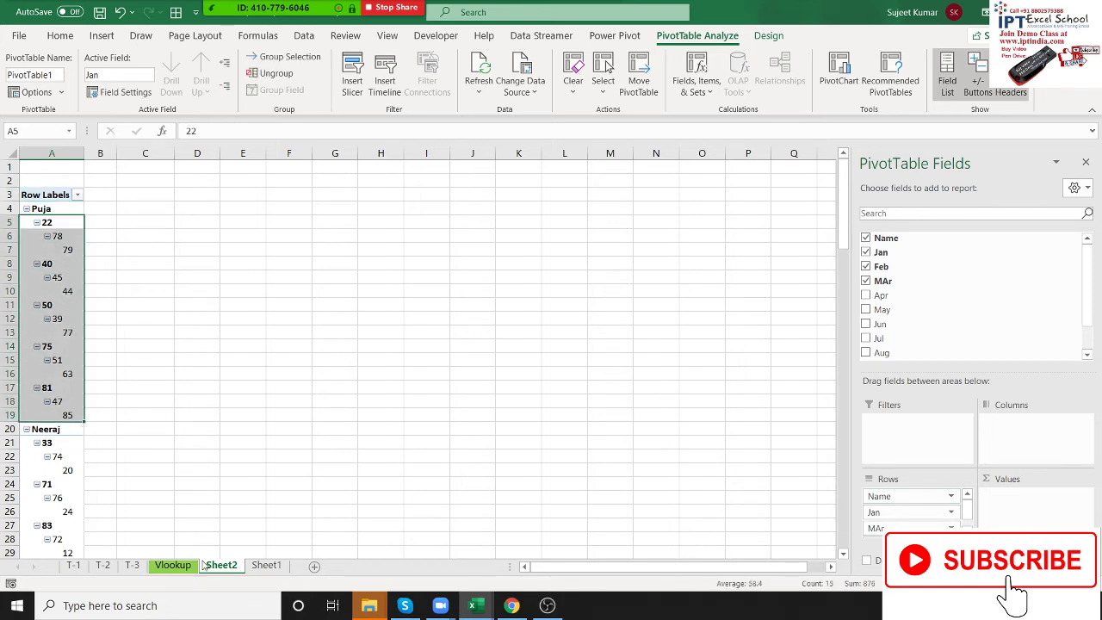
pyautogui.rightClick(233, 572)
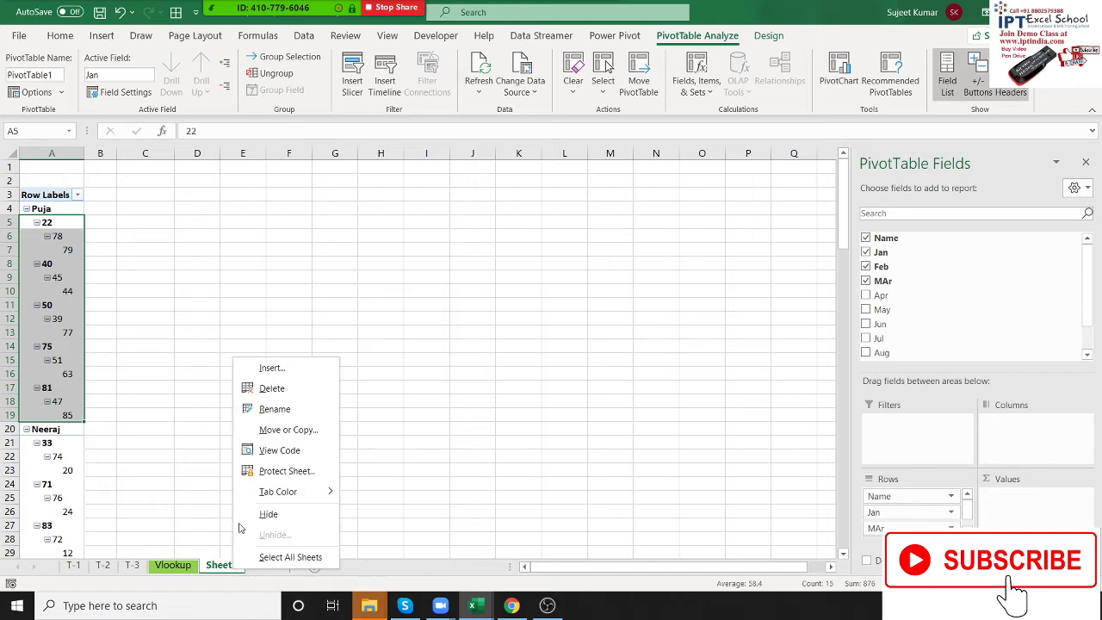
pyautogui.click(272, 393)
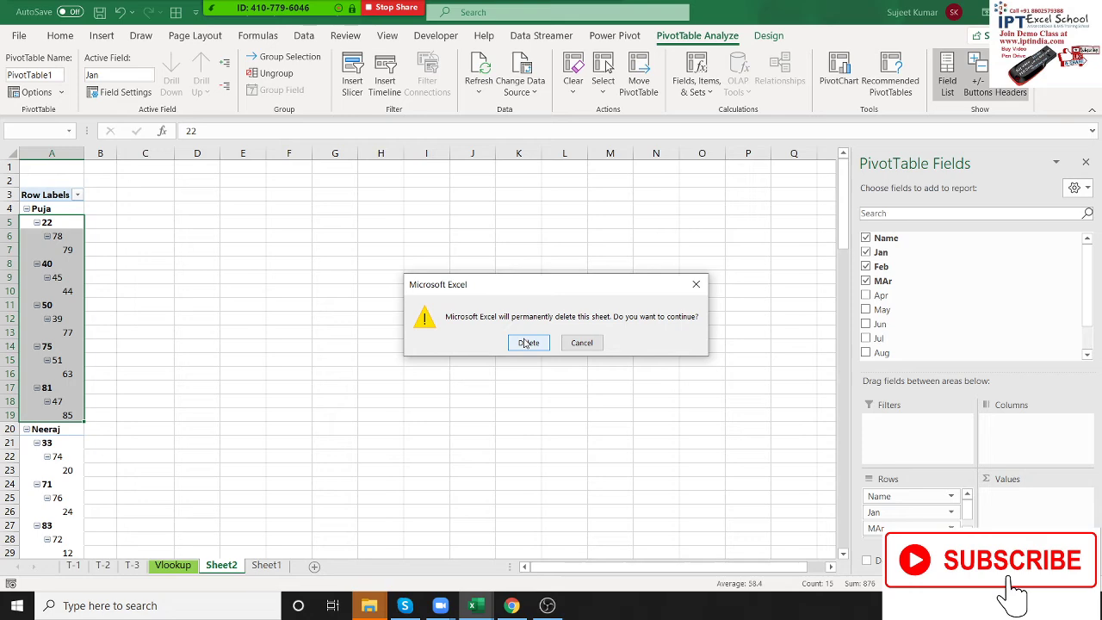
pyautogui.click(527, 343)
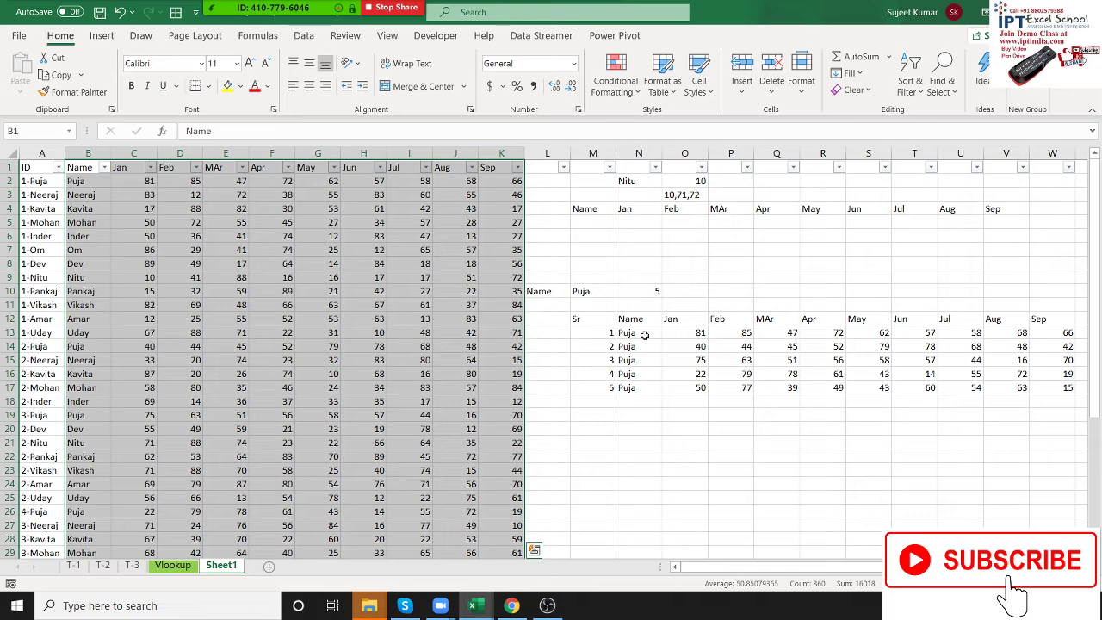
# Step: Review the M12:W17 lookup table and T15 formula, then select data columns B:K
pyautogui.moveTo(608, 321); pyautogui.dragTo(1030, 393)
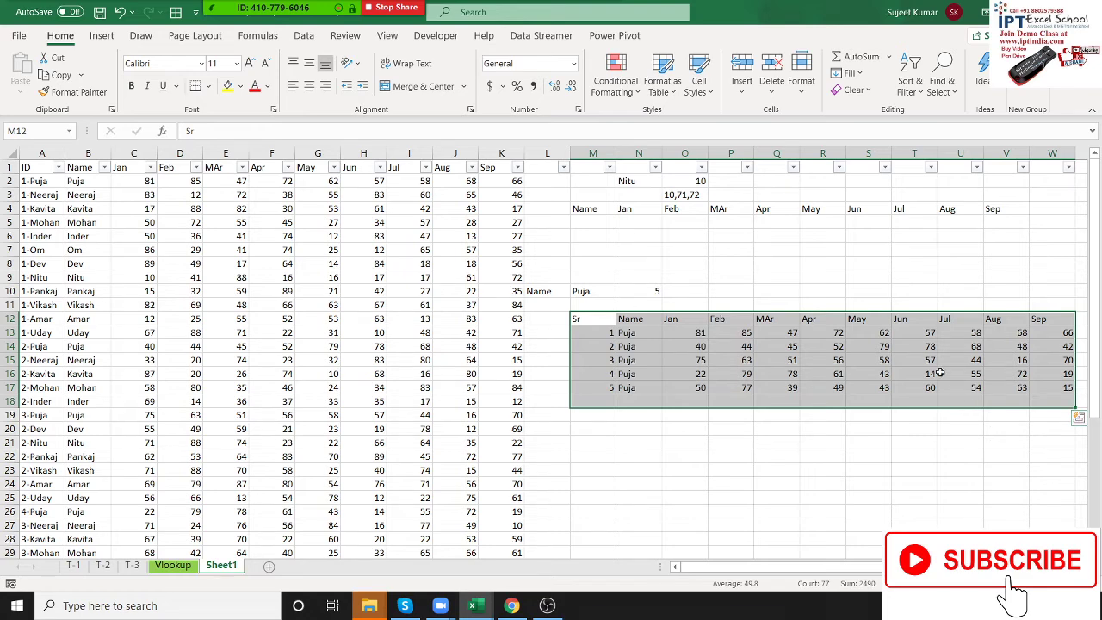
pyautogui.click(916, 358)
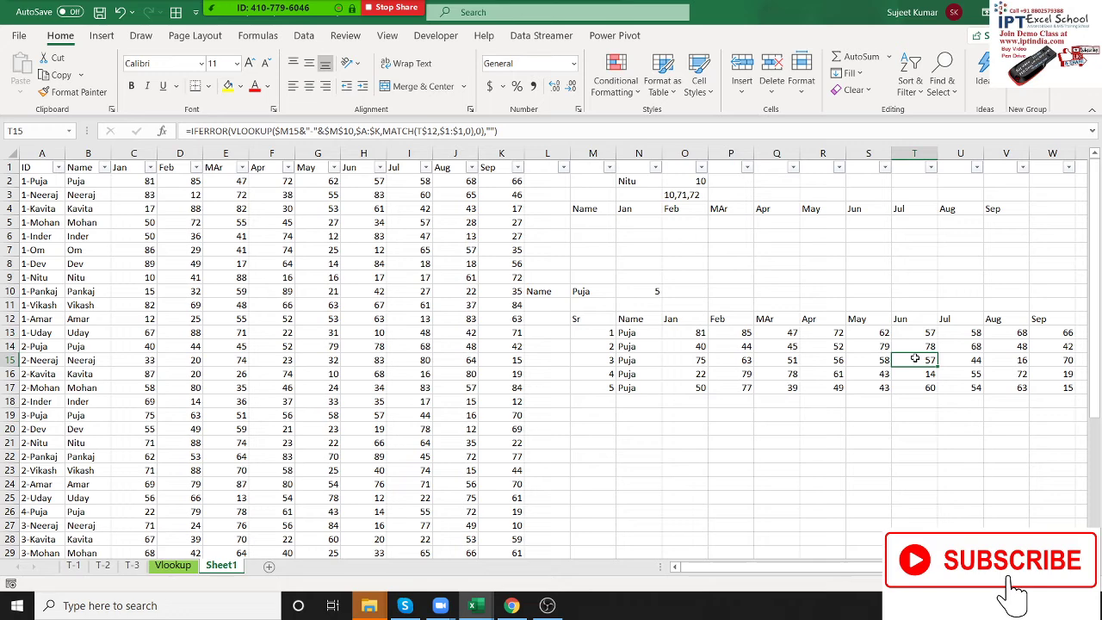
pyautogui.moveTo(594, 320); pyautogui.dragTo(1040, 394)
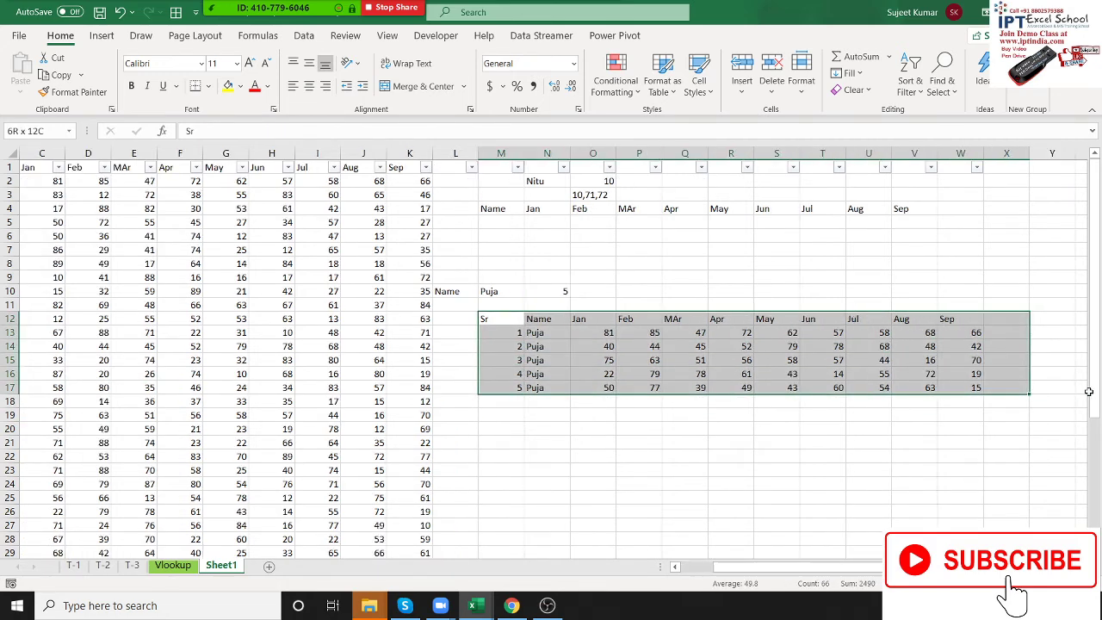
pyautogui.moveTo(1041, 395); pyautogui.dragTo(928, 384)
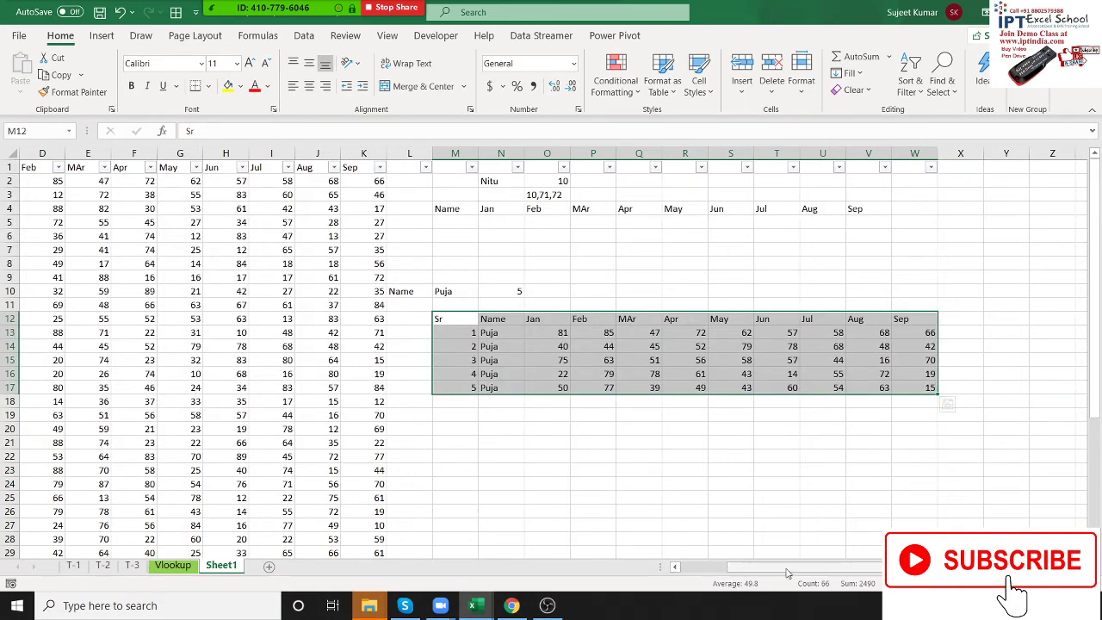
pyautogui.moveTo(870, 569); pyautogui.dragTo(741, 566)
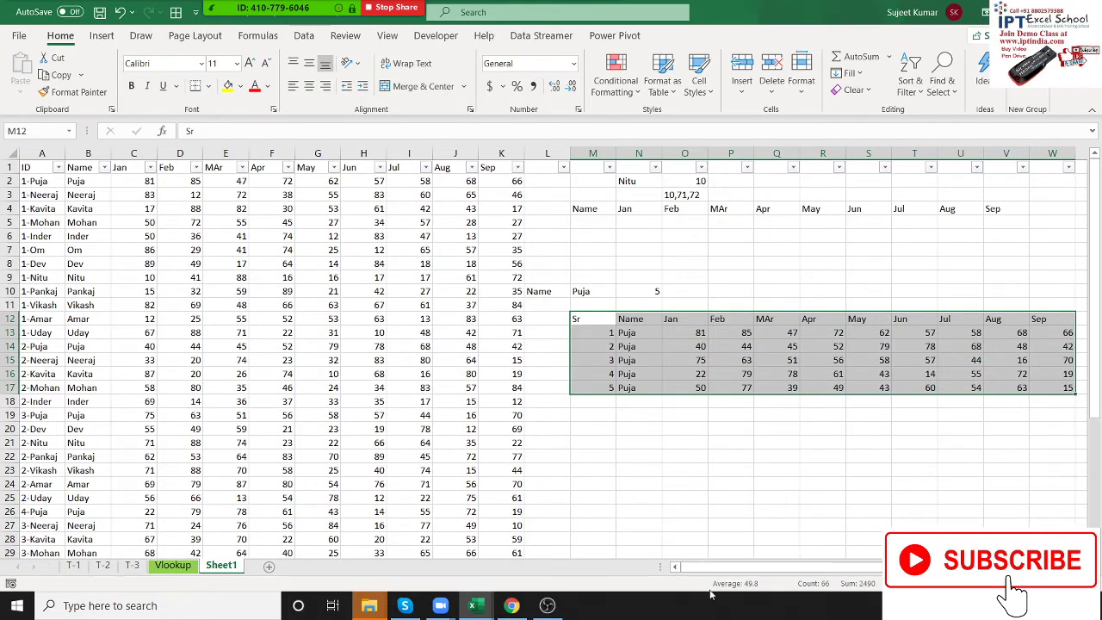
pyautogui.click(366, 413)
pyautogui.moveTo(88, 154)
pyautogui.mouseDown()
pyautogui.moveTo(368, 168)
pyautogui.moveTo(501, 155)
pyautogui.mouseUp()
# Step: Copy columns B:K and paste them into a new Sheet3
pyautogui.hotkey('ctrl', 'c')
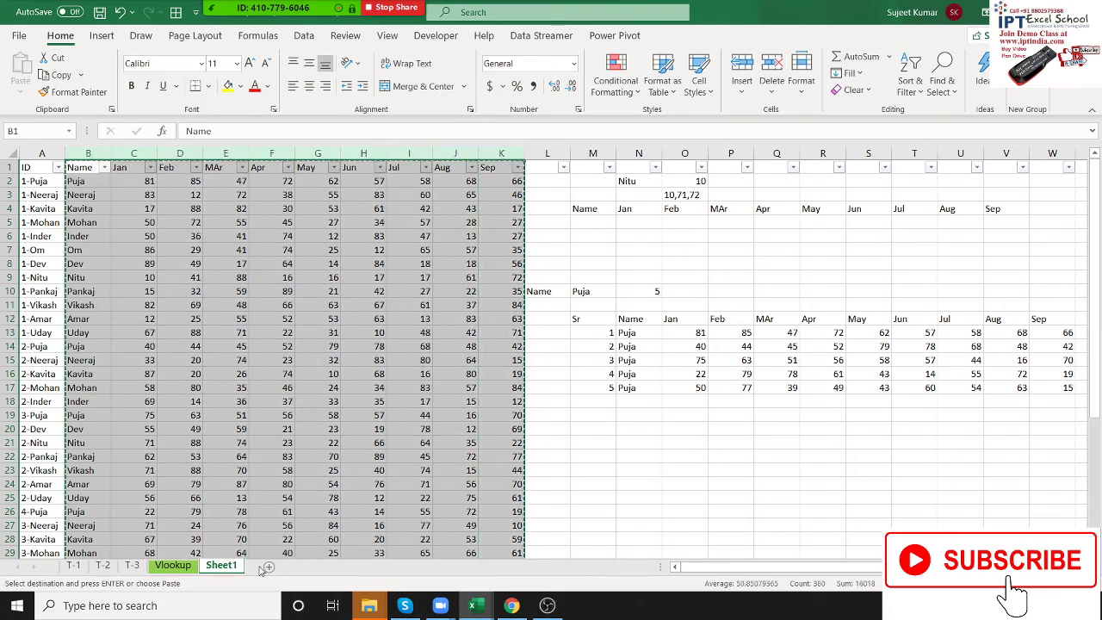
pyautogui.click(268, 566)
pyautogui.hotkey('ctrl', 'v')
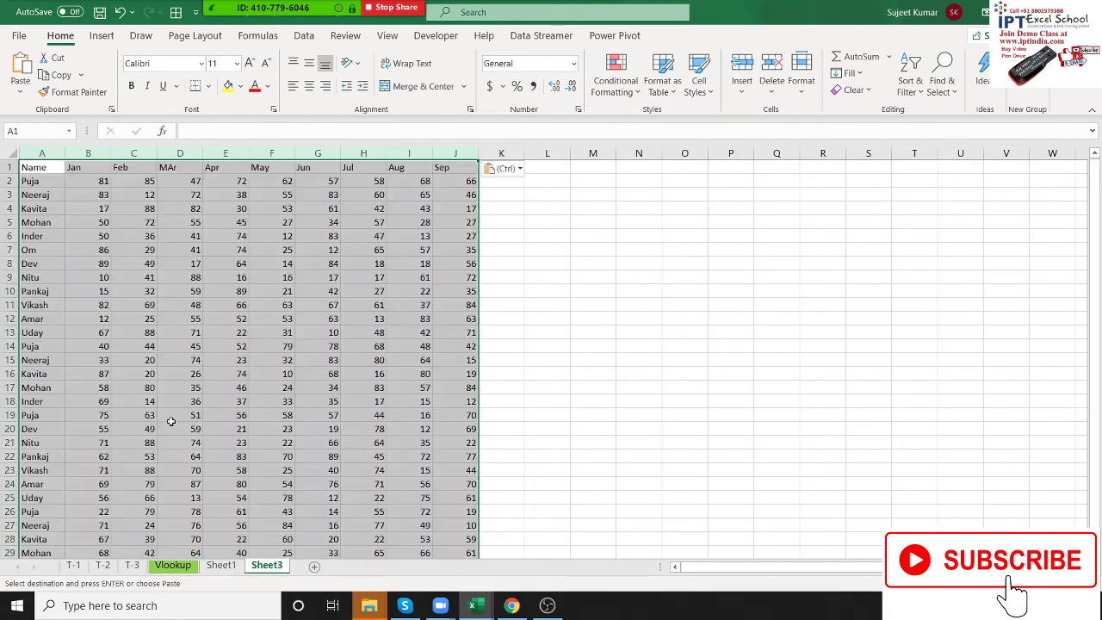
# Step: Turn the pasted data into a table with headers and bring up Insert Slicer
pyautogui.click(101, 35)
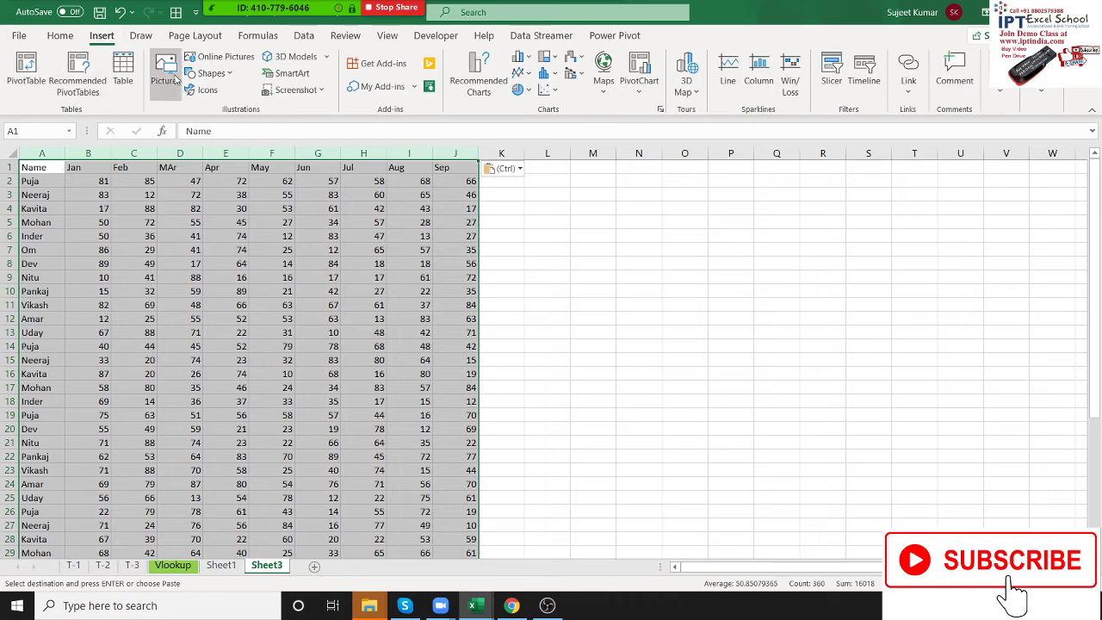
pyautogui.click(122, 79)
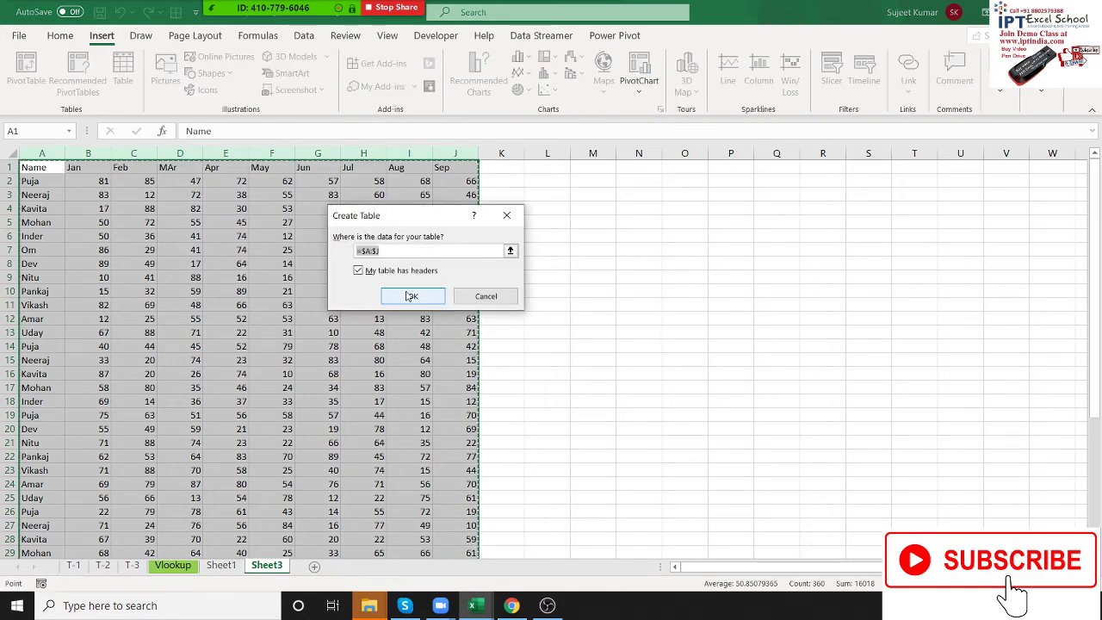
pyautogui.click(410, 296)
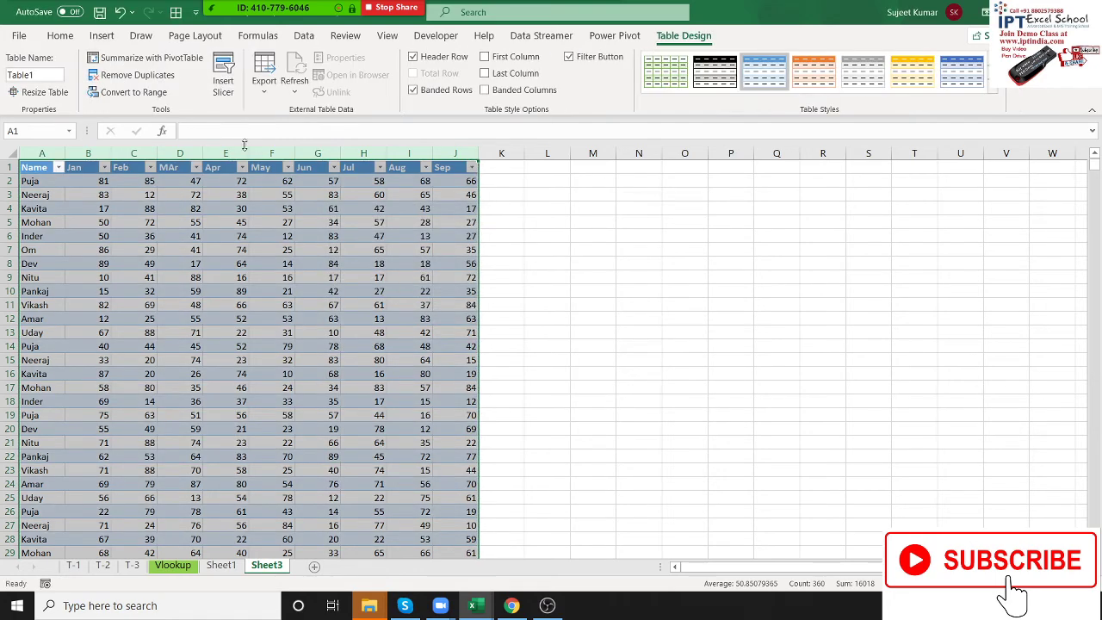
pyautogui.click(223, 80)
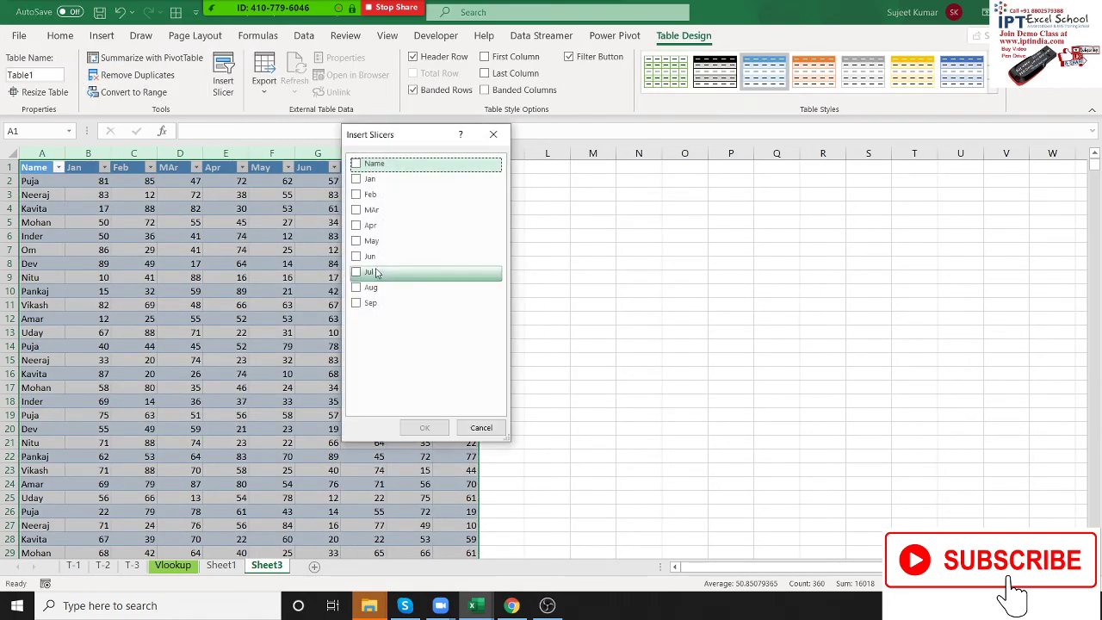
# Step: Insert a Name slicer beside the table, test it on two names, then clear it
pyautogui.click(356, 164)
pyautogui.click(426, 429)
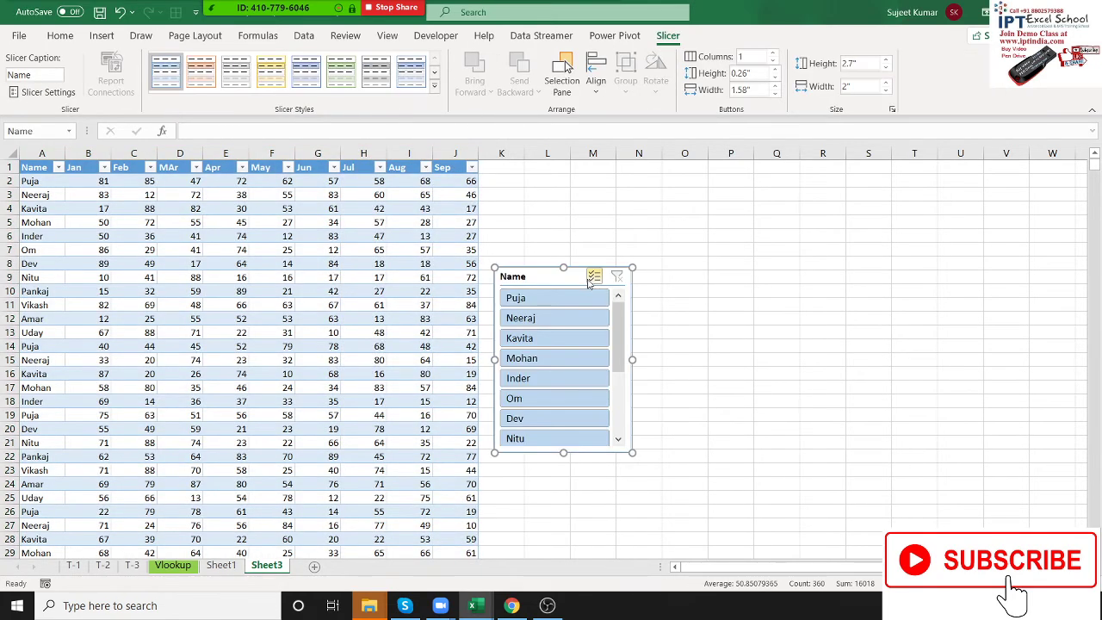
pyautogui.moveTo(527, 286)
pyautogui.mouseDown()
pyautogui.moveTo(627, 204)
pyautogui.moveTo(629, 171)
pyautogui.mouseUp()
pyautogui.click(547, 249)
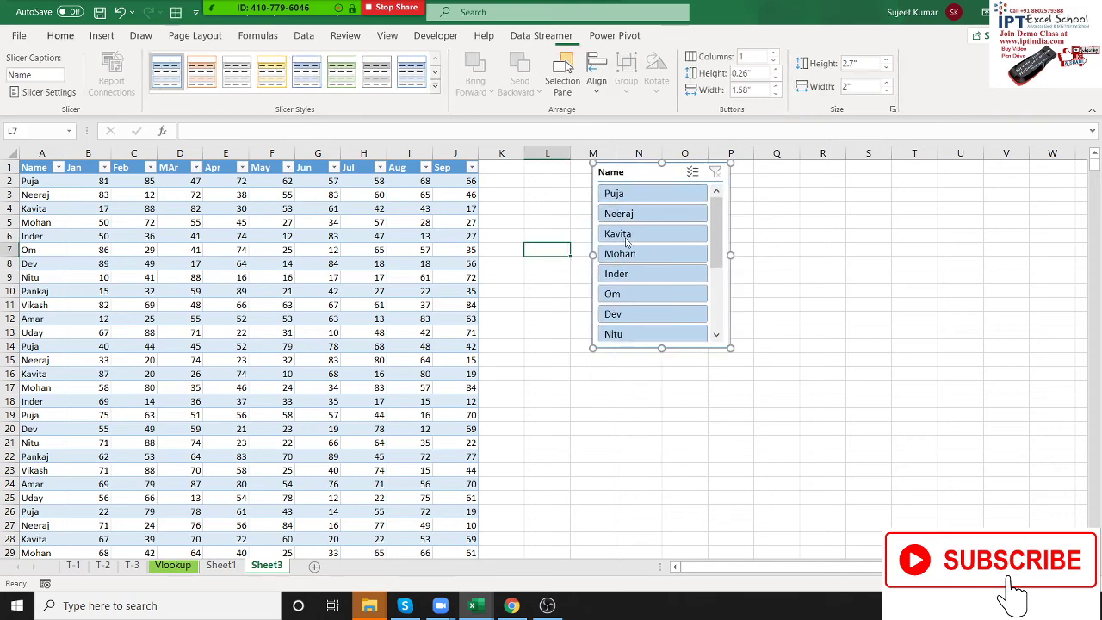
pyautogui.click(658, 195)
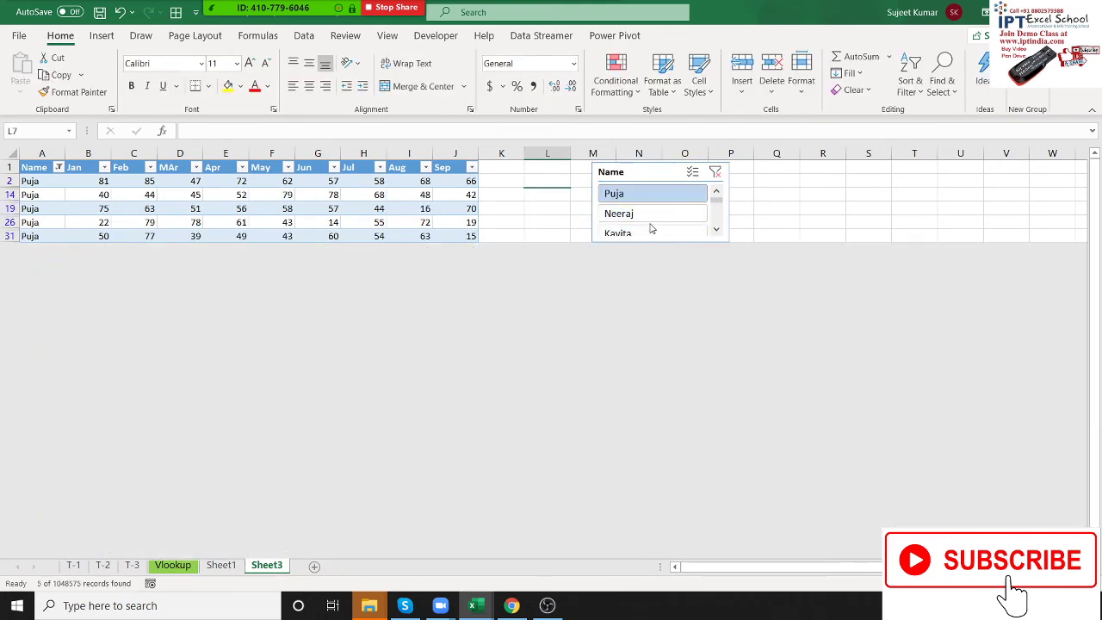
pyautogui.click(651, 215)
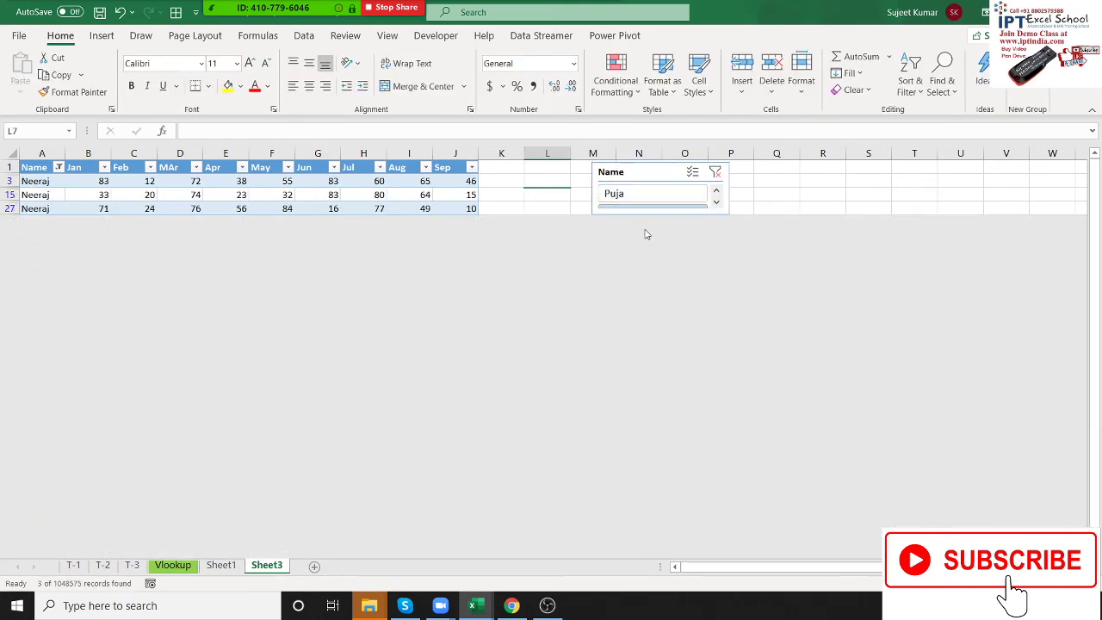
pyautogui.click(713, 212)
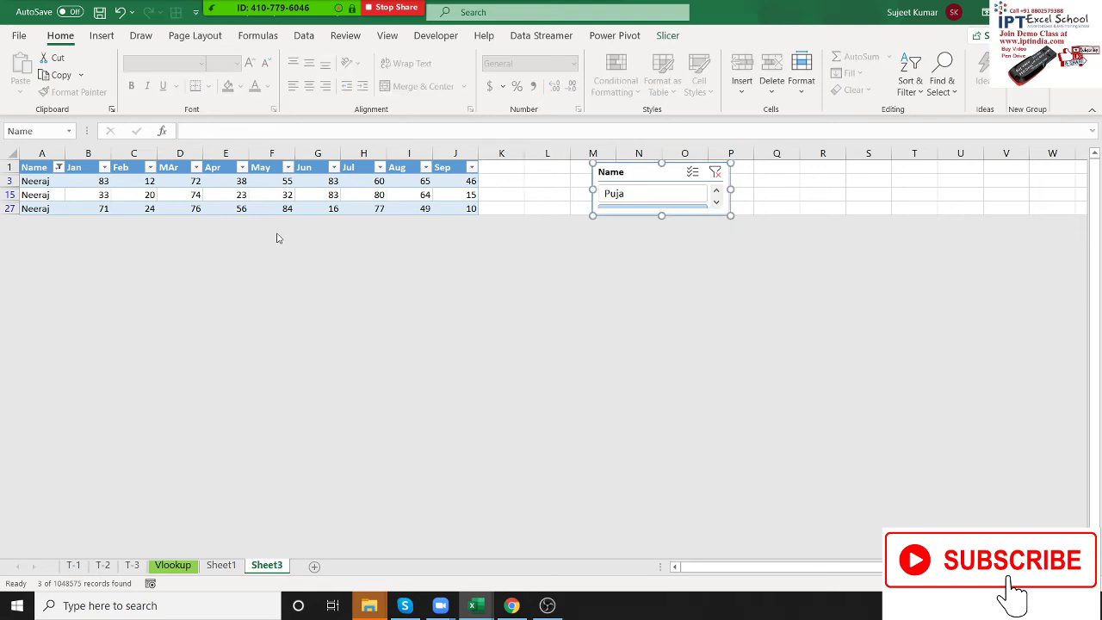
pyautogui.click(713, 173)
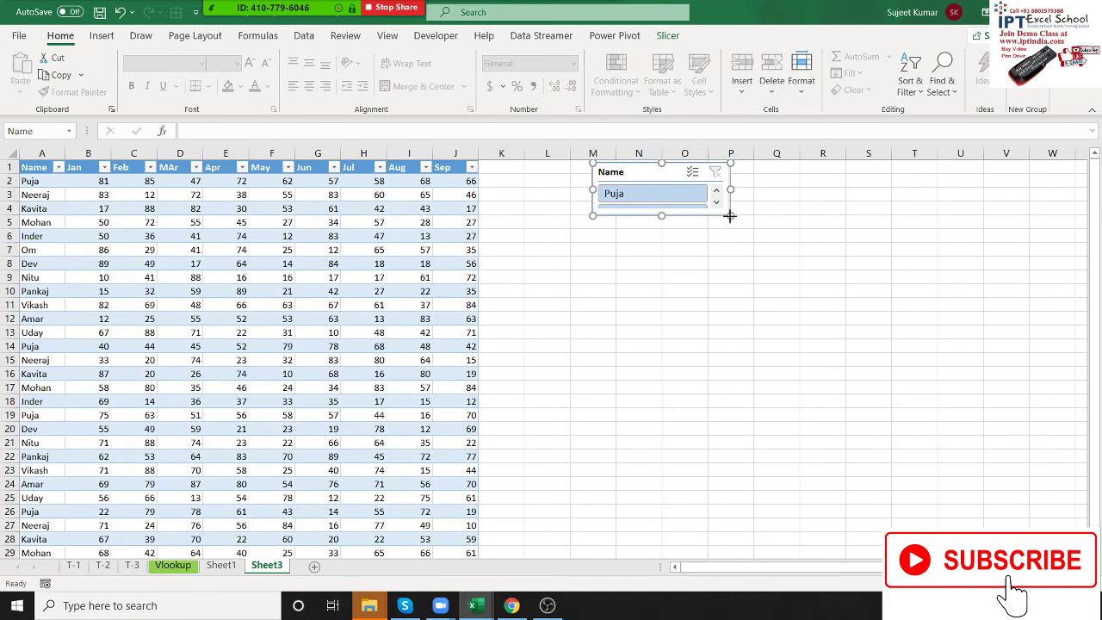
# Step: Enlarge the Name slicer, filter by a third name, then clear the filter
pyautogui.moveTo(730, 215); pyautogui.dragTo(754, 353)
pyautogui.click(698, 440)
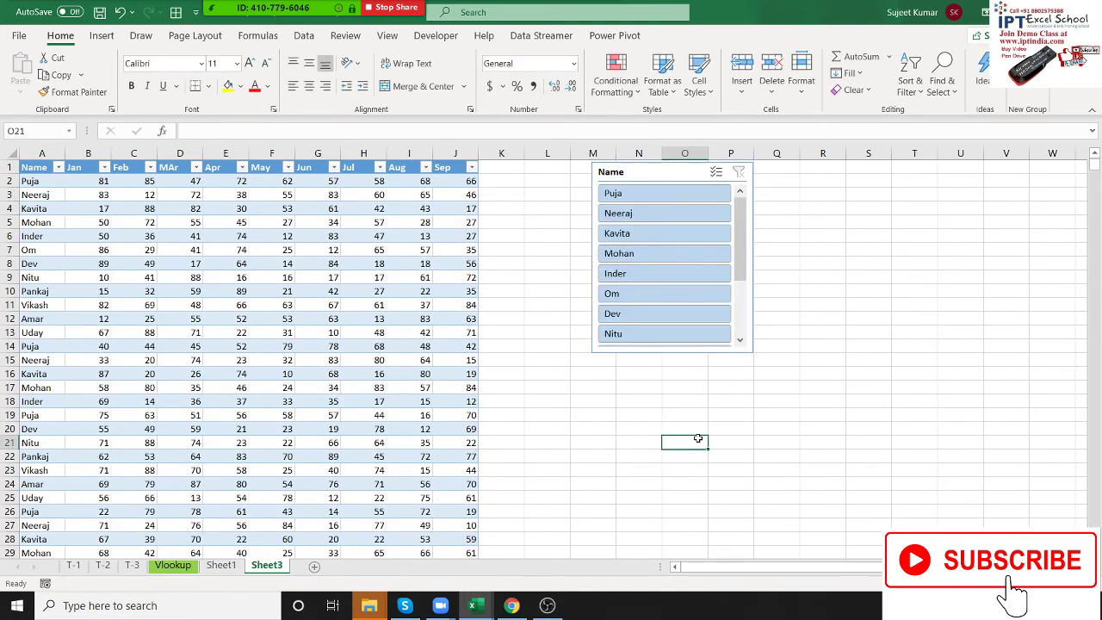
pyautogui.click(701, 236)
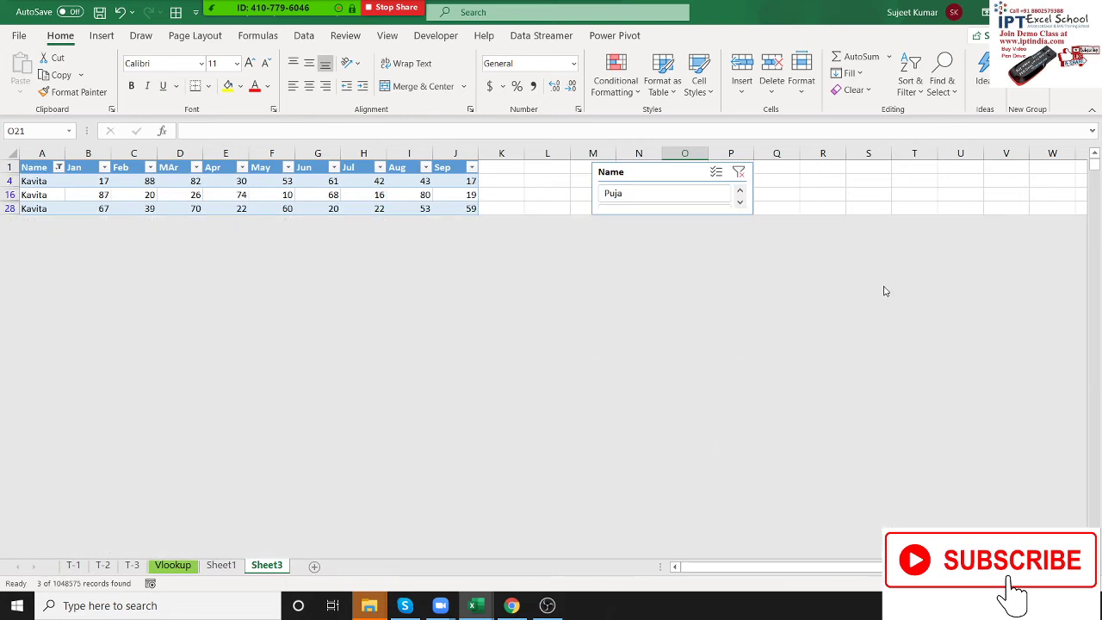
pyautogui.scroll(-1, 554, 269)
pyautogui.scroll(1, 554, 270)
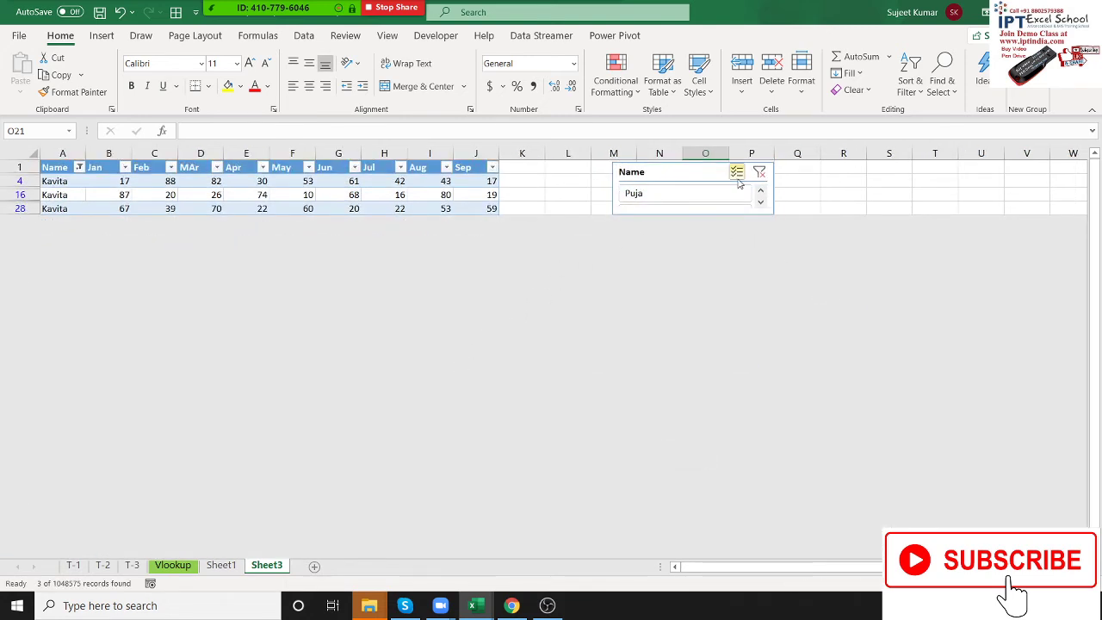
pyautogui.click(760, 172)
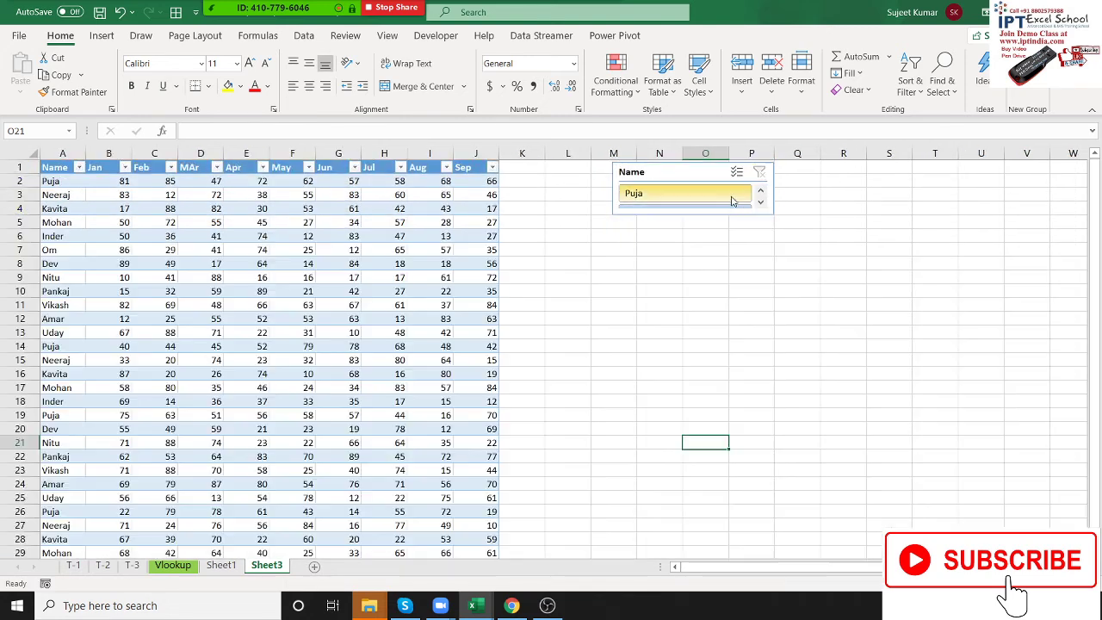
# Step: Delete every empty row from row 37 to the sheet's end, then return to the top
pyautogui.click(309, 236)
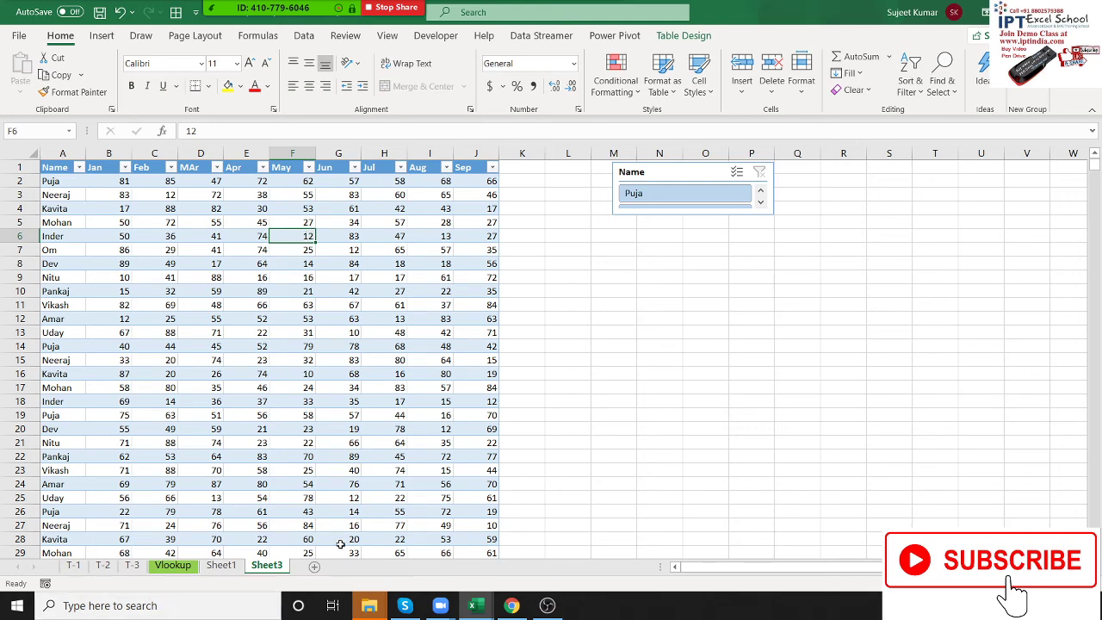
pyautogui.scroll(-4, 288, 344)
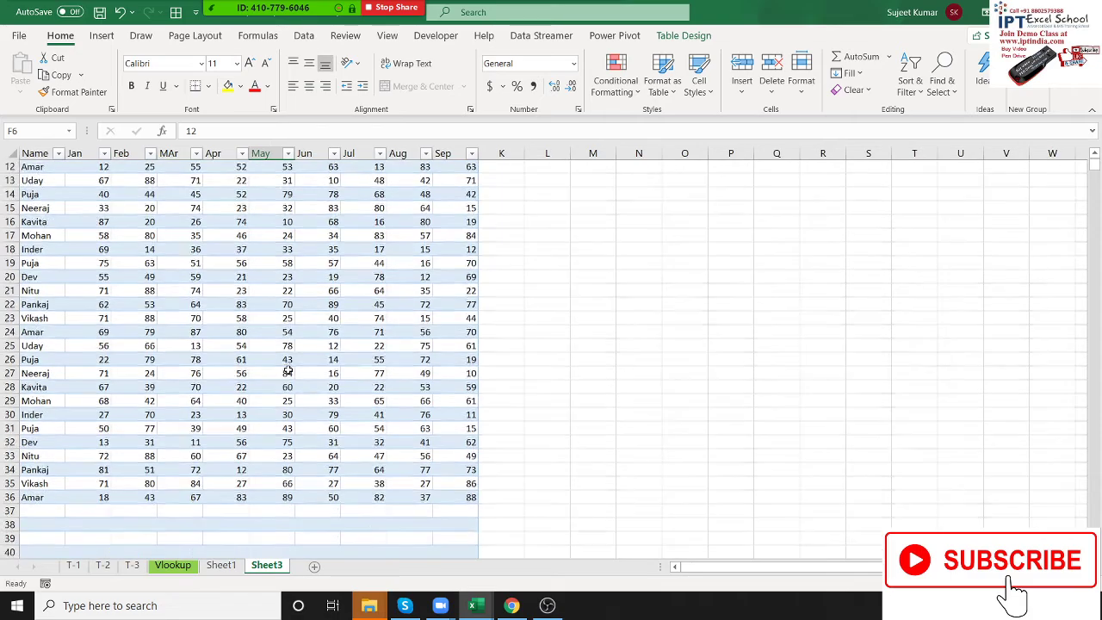
pyautogui.scroll(-2, 287, 361)
pyautogui.scroll(6, 288, 372)
pyautogui.scroll(-7, 288, 370)
pyautogui.scroll(-4, 287, 370)
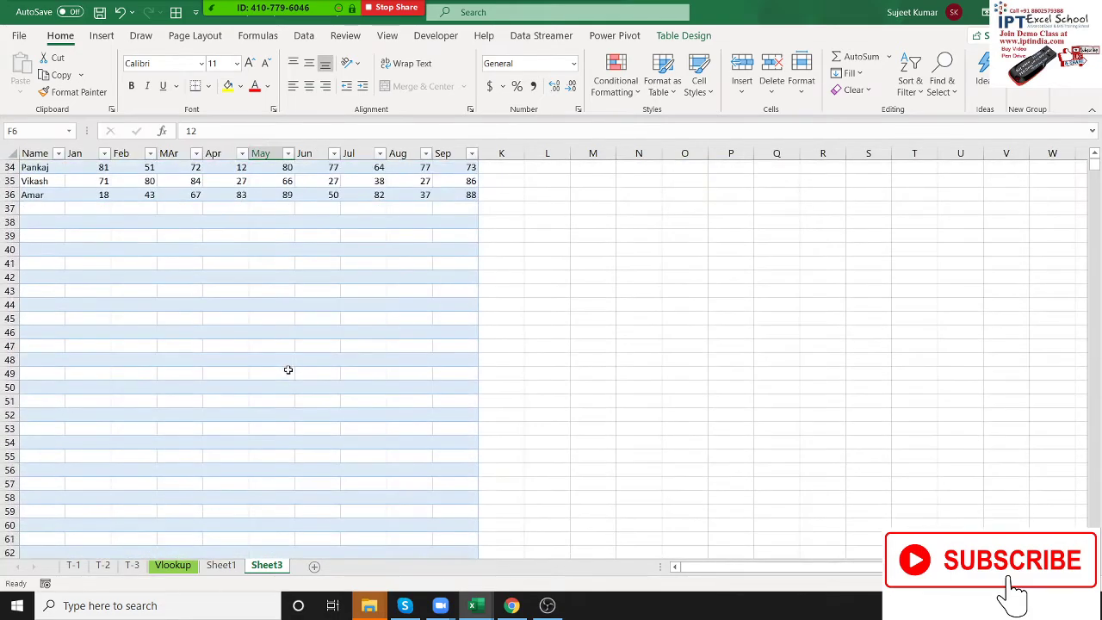
pyautogui.scroll(-4, 287, 370)
pyautogui.scroll(5, 288, 370)
pyautogui.scroll(3, 288, 370)
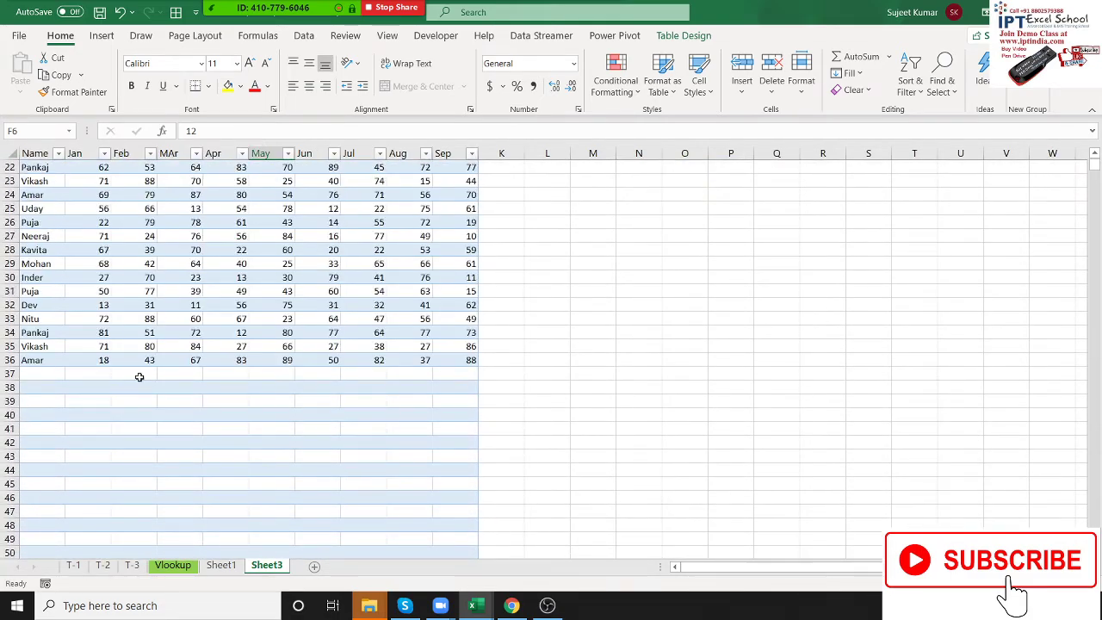
pyautogui.click(12, 373)
pyautogui.hotkey('ctrl', 'shift', 'Down')
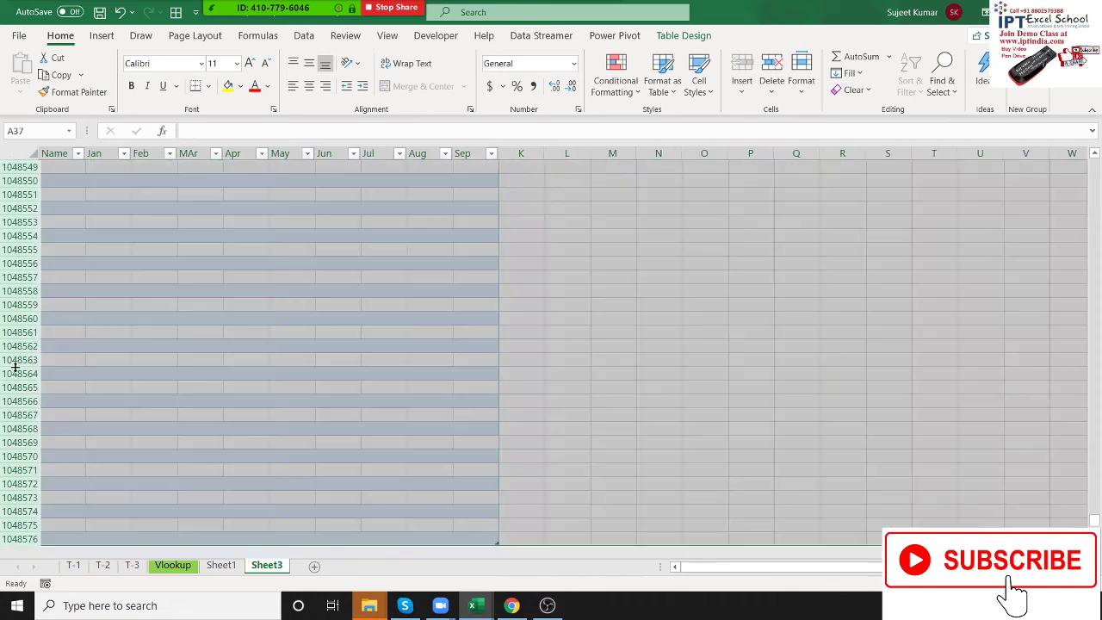
pyautogui.hotkey('ctrl', 'BackSpace')
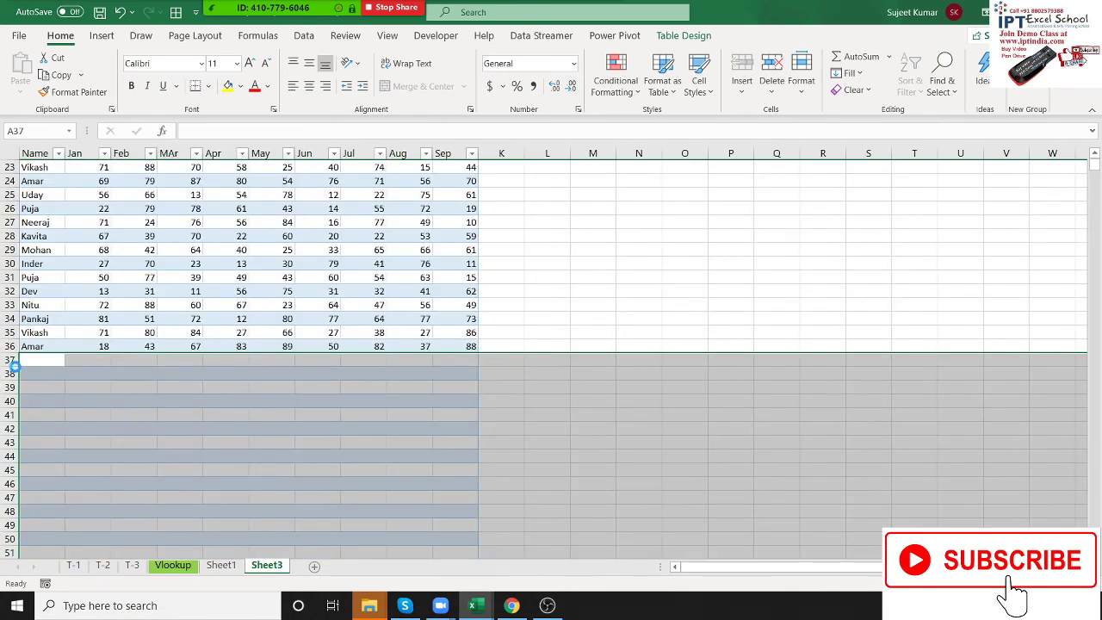
pyautogui.hotkey('ctrl', '-')
pyautogui.click(246, 306)
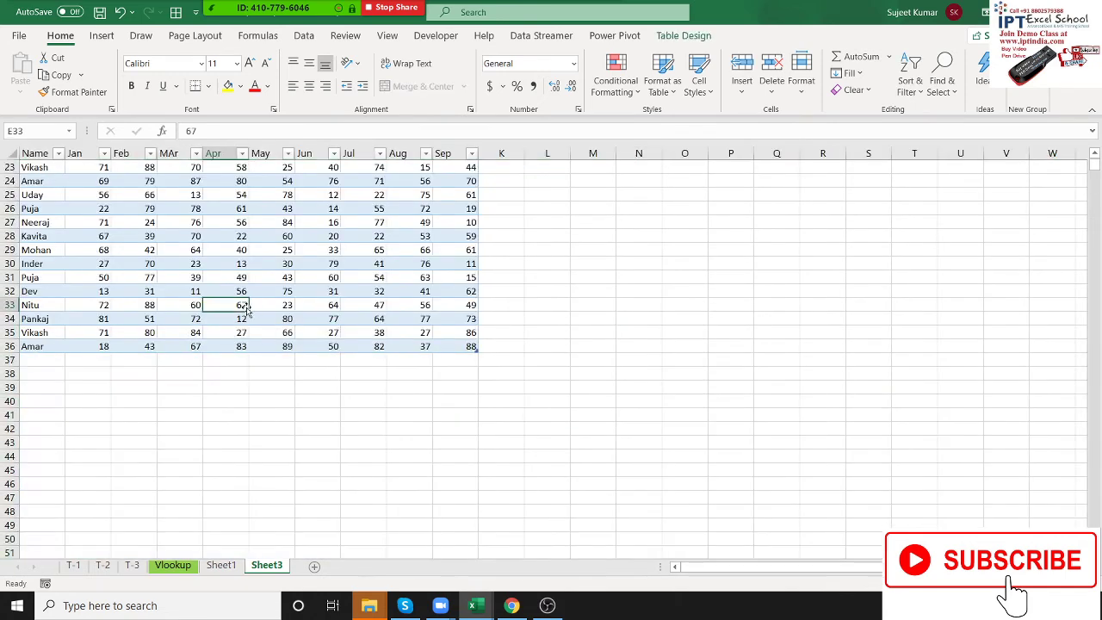
pyautogui.hotkey('ctrl', 'Up')
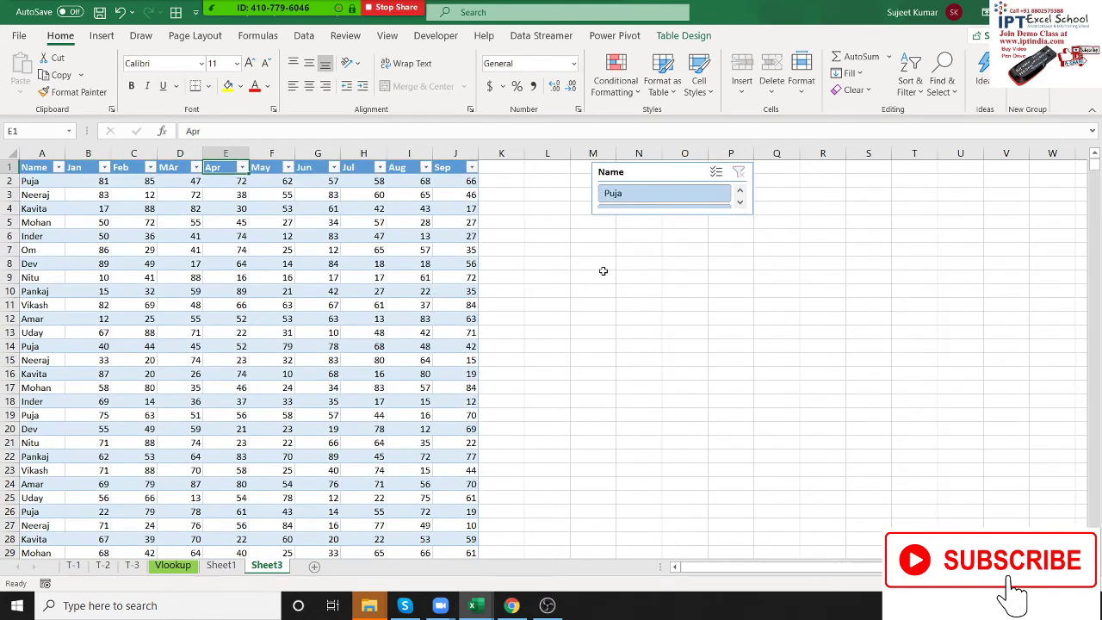
# Step: Enlarge the Name slicer, try the Kavita and Mohan filters, then clear the filter
pyautogui.click(747, 215)
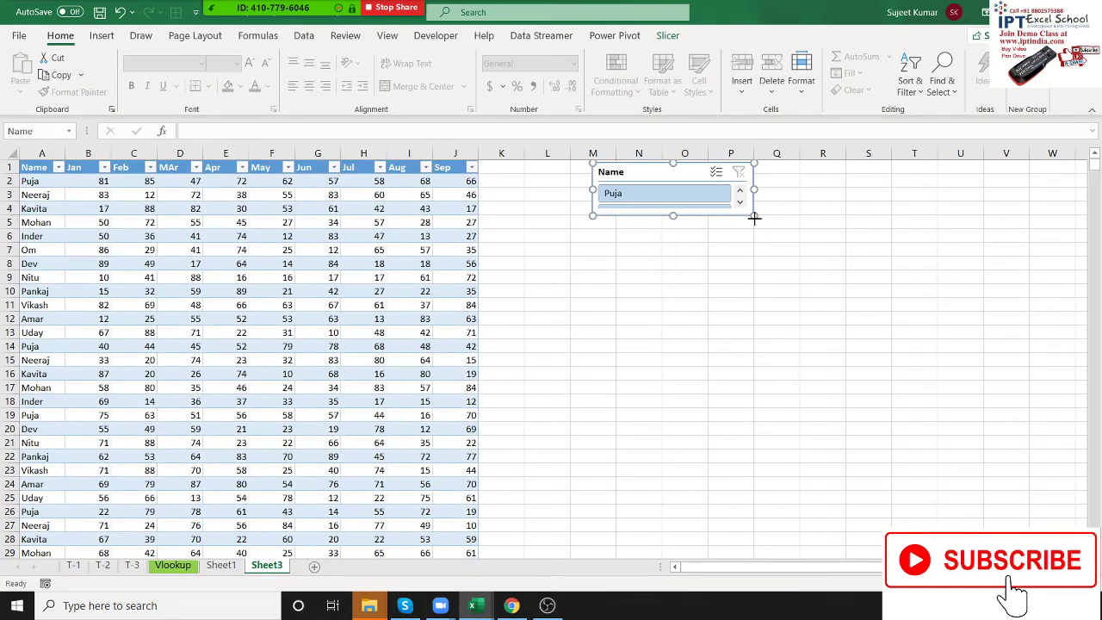
pyautogui.moveTo(754, 217)
pyautogui.mouseDown()
pyautogui.moveTo(767, 362)
pyautogui.moveTo(807, 367)
pyautogui.mouseUp()
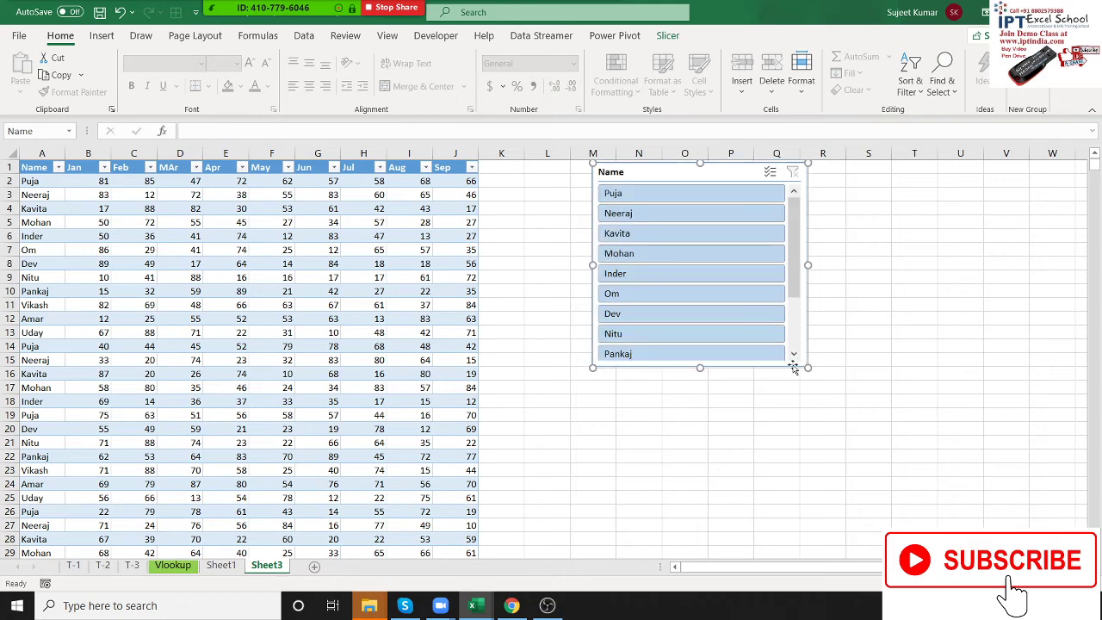
pyautogui.click(681, 242)
pyautogui.click(680, 253)
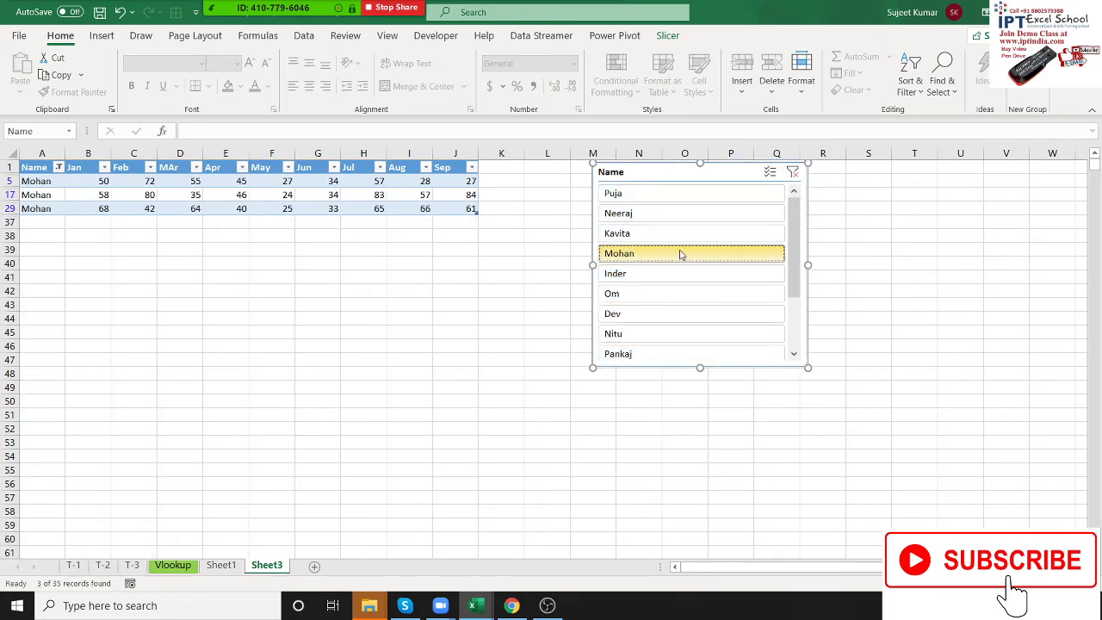
pyautogui.click(793, 173)
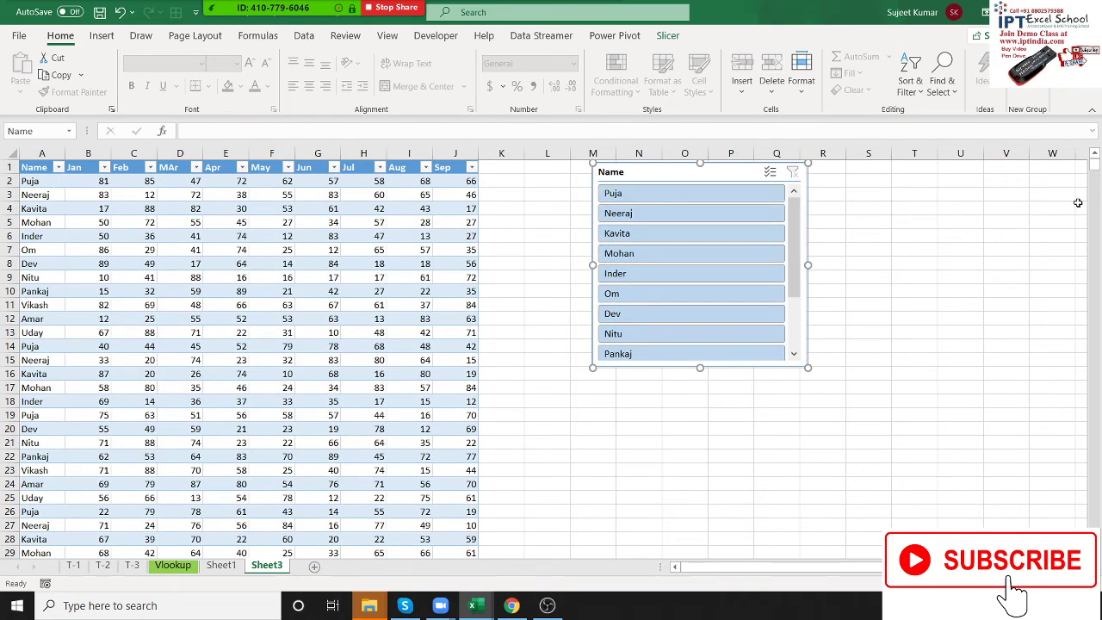
# Step: Filter the table to Puja's rows, delete the Name slicer, and go to the Vlookup sheet
pyautogui.click(676, 194)
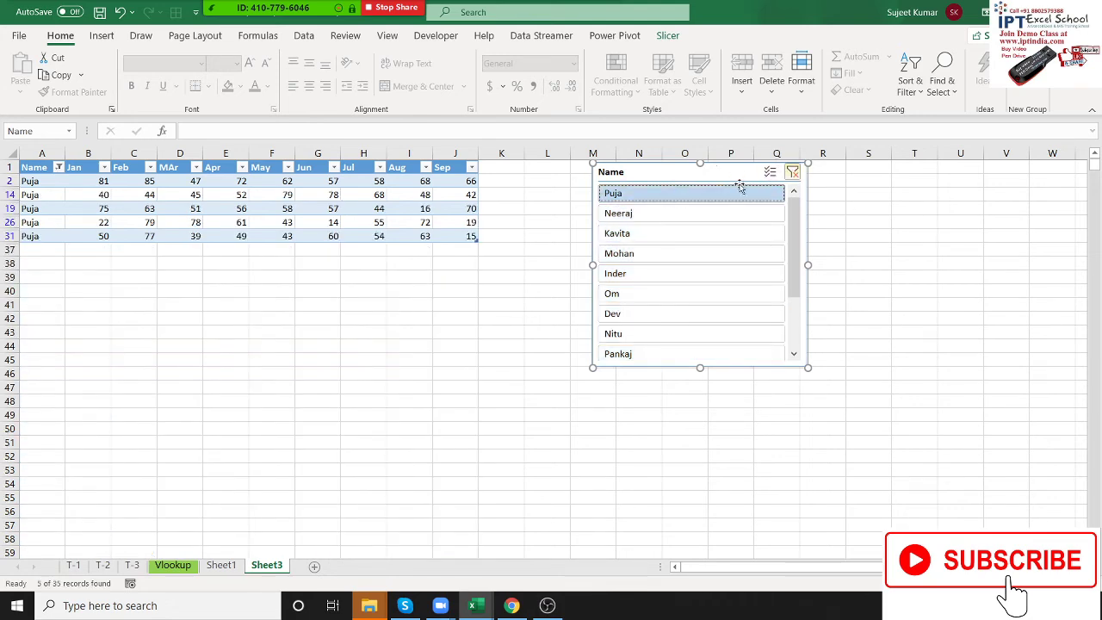
pyautogui.press('Delete')
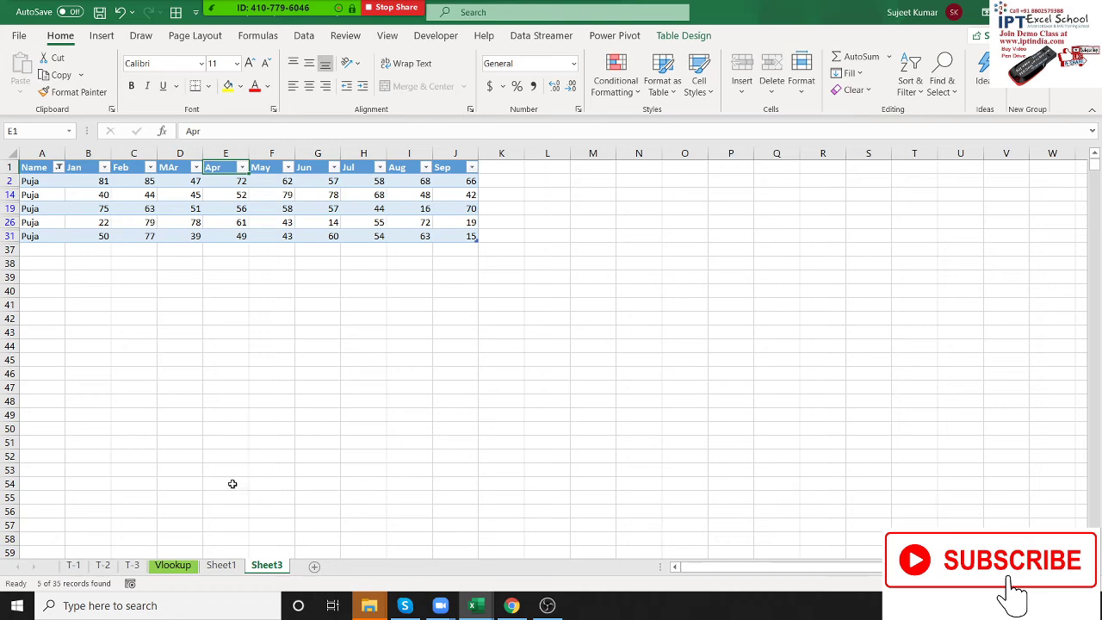
pyautogui.click(176, 565)
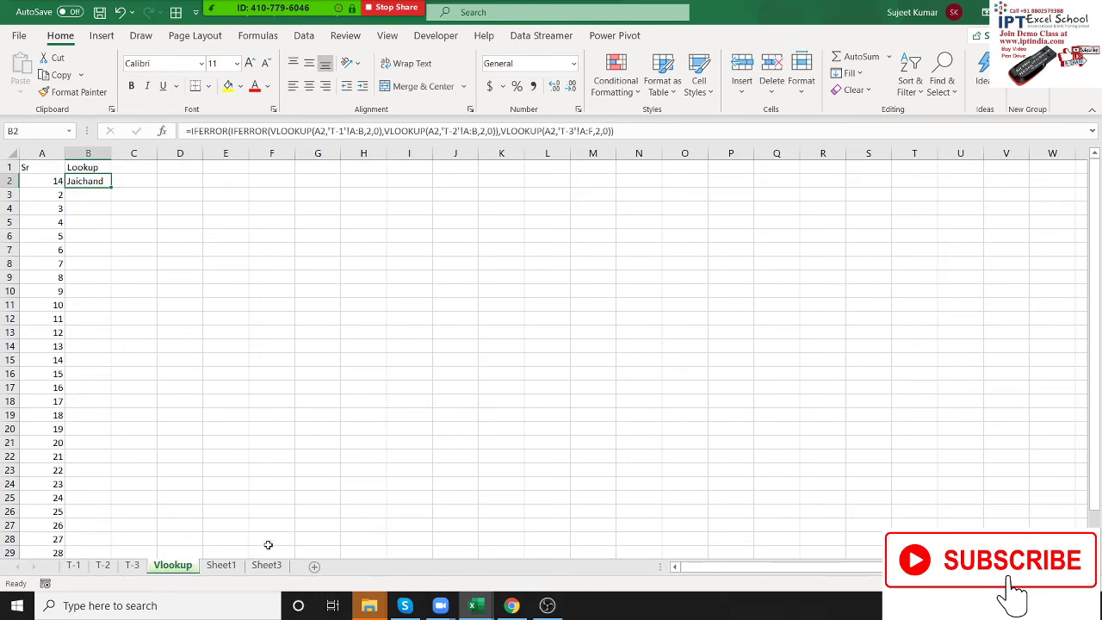
# Step: On Sheet1, check the lookup formula in O14 and save the workbook
pyautogui.click(222, 565)
pyautogui.click(692, 352)
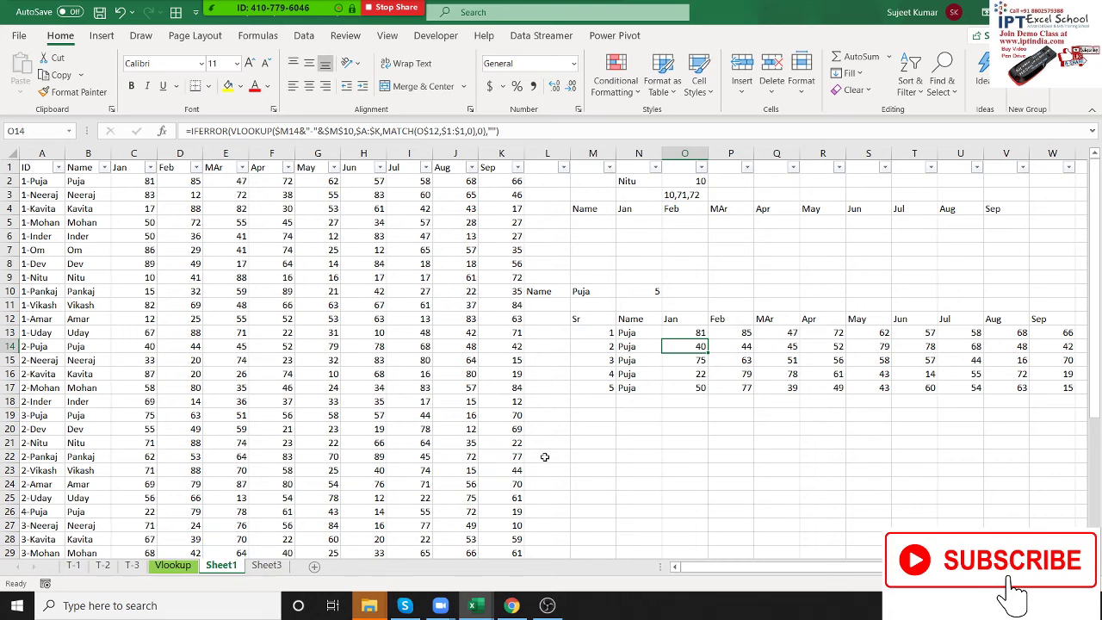
pyautogui.click(100, 12)
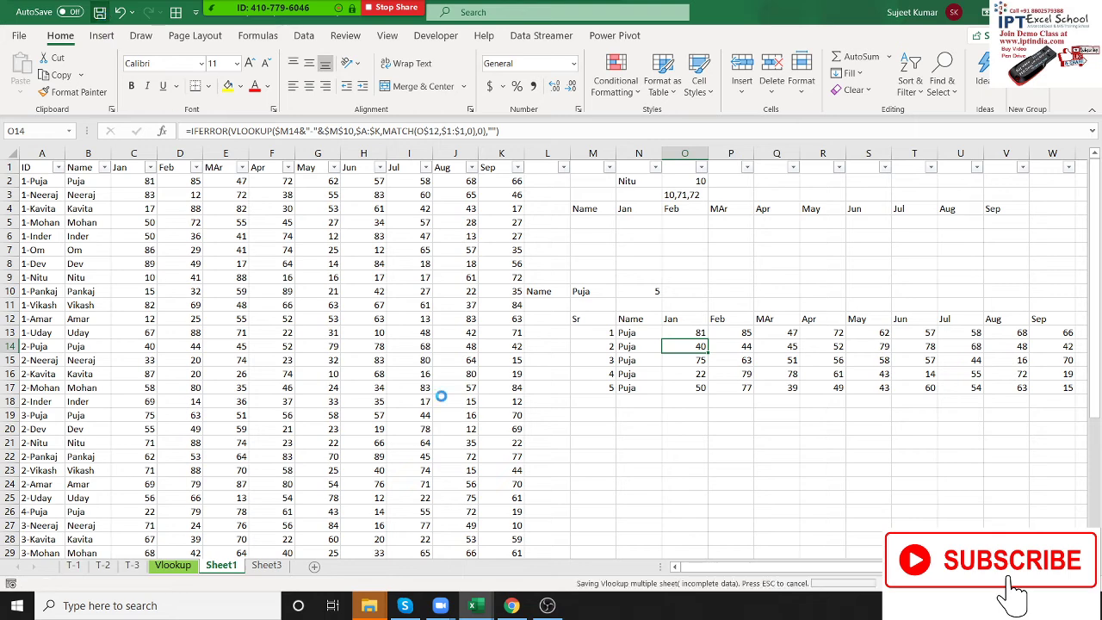
# Step: Review the formulas in M20, M10 and M15, save again, and bring up Gmail
pyautogui.click(633, 431)
pyautogui.click(606, 424)
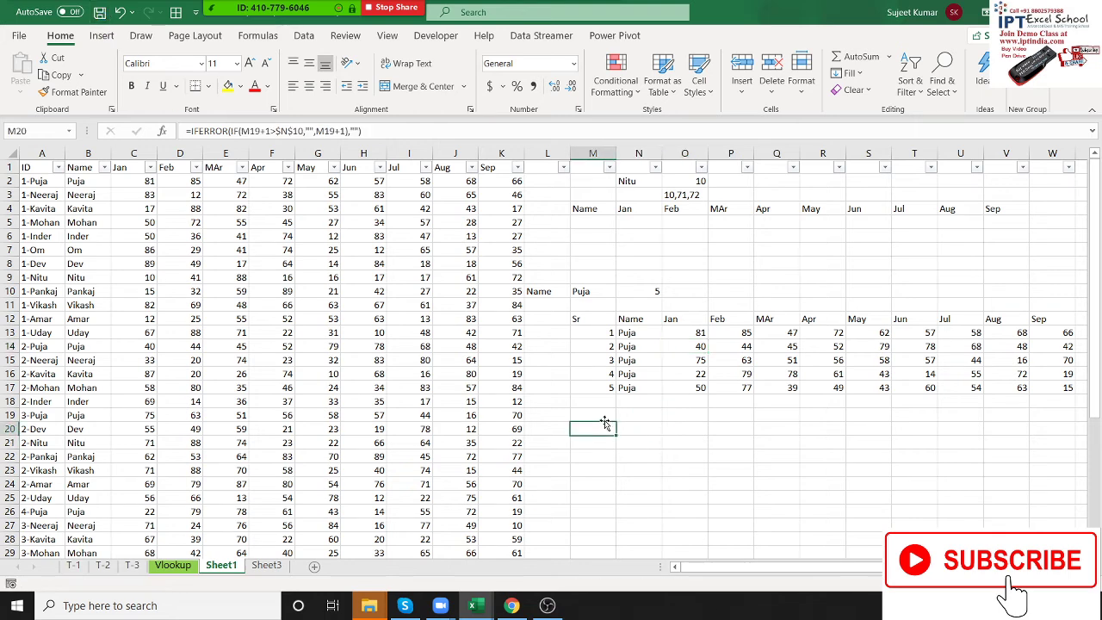
pyautogui.click(600, 291)
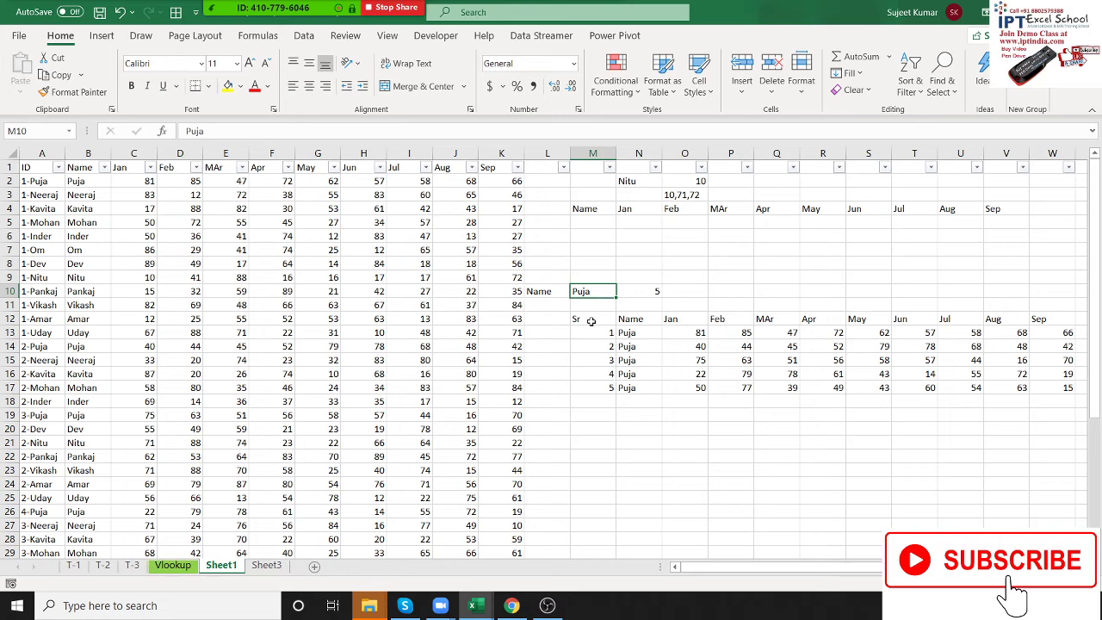
pyautogui.click(615, 360)
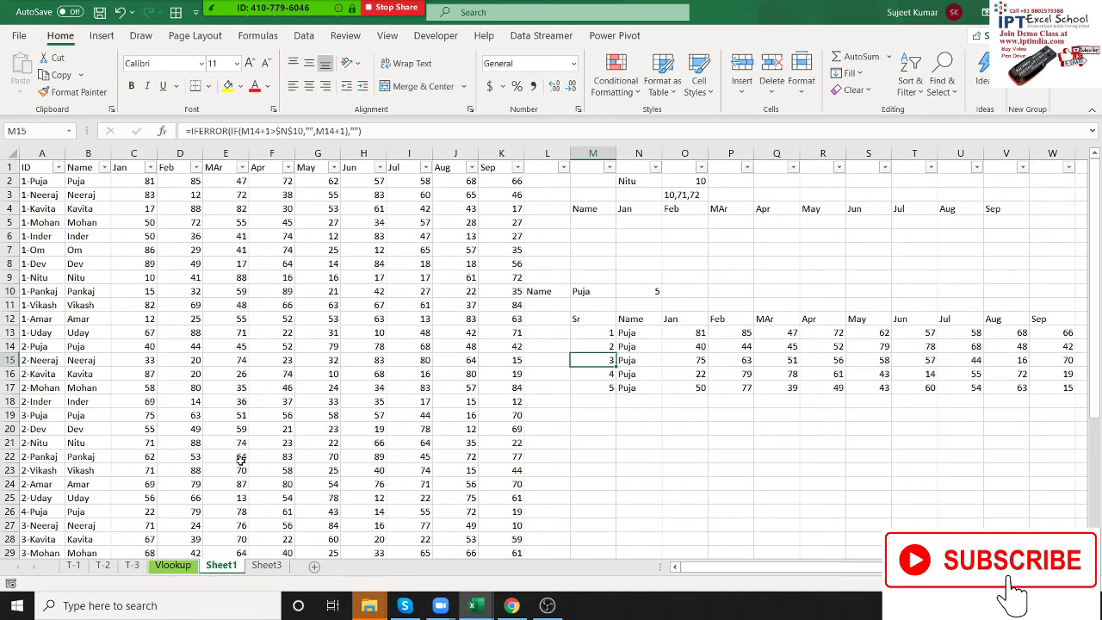
pyautogui.click(100, 12)
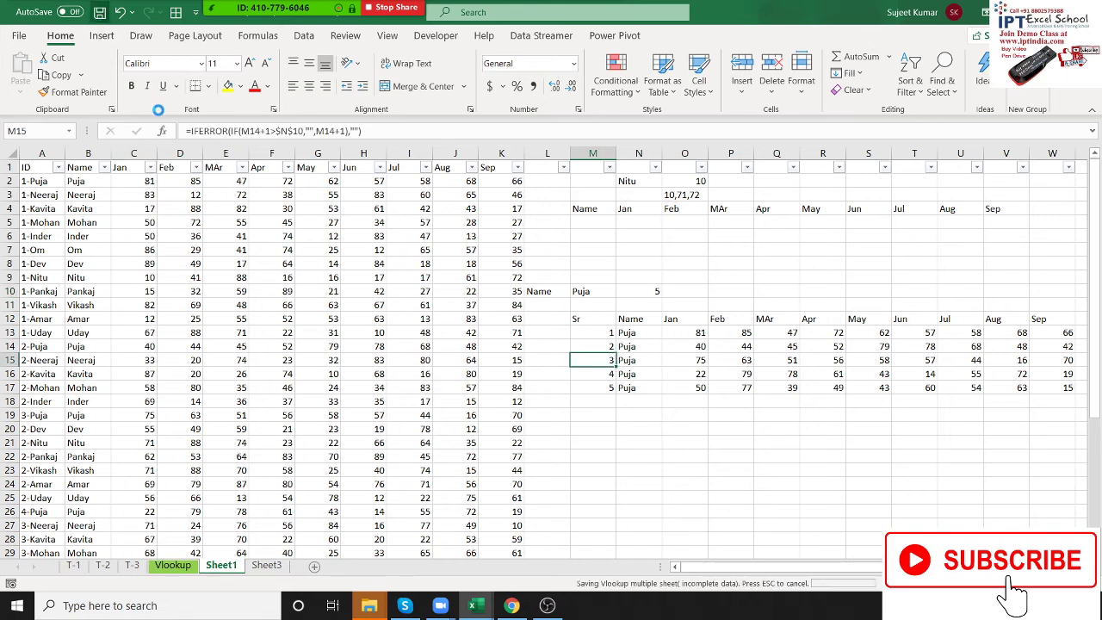
pyautogui.click(517, 607)
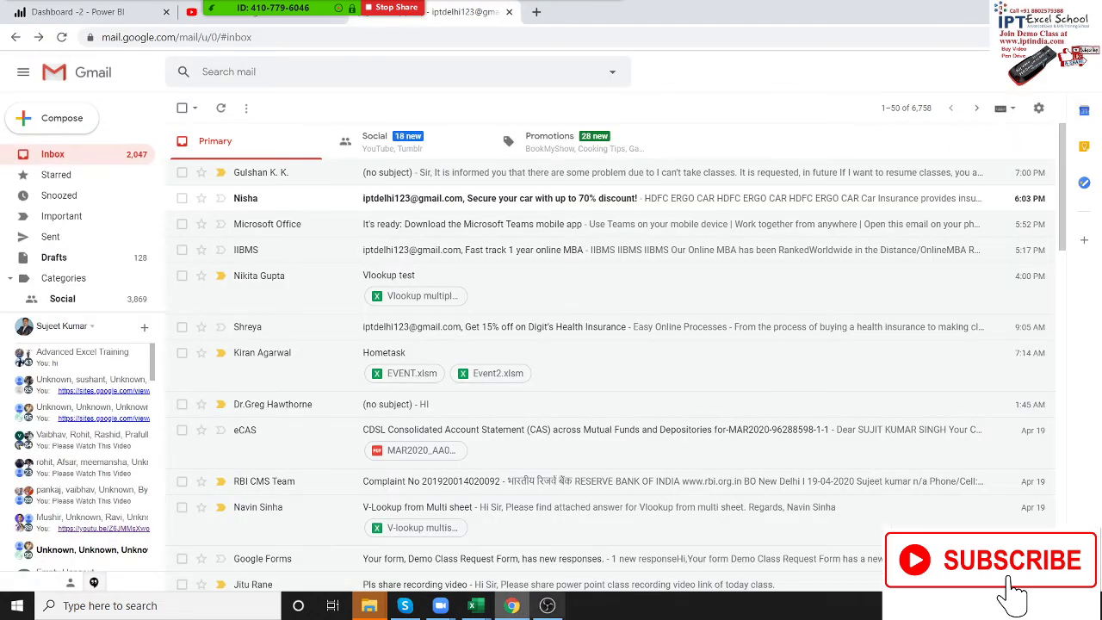
pyautogui.click(52, 121)
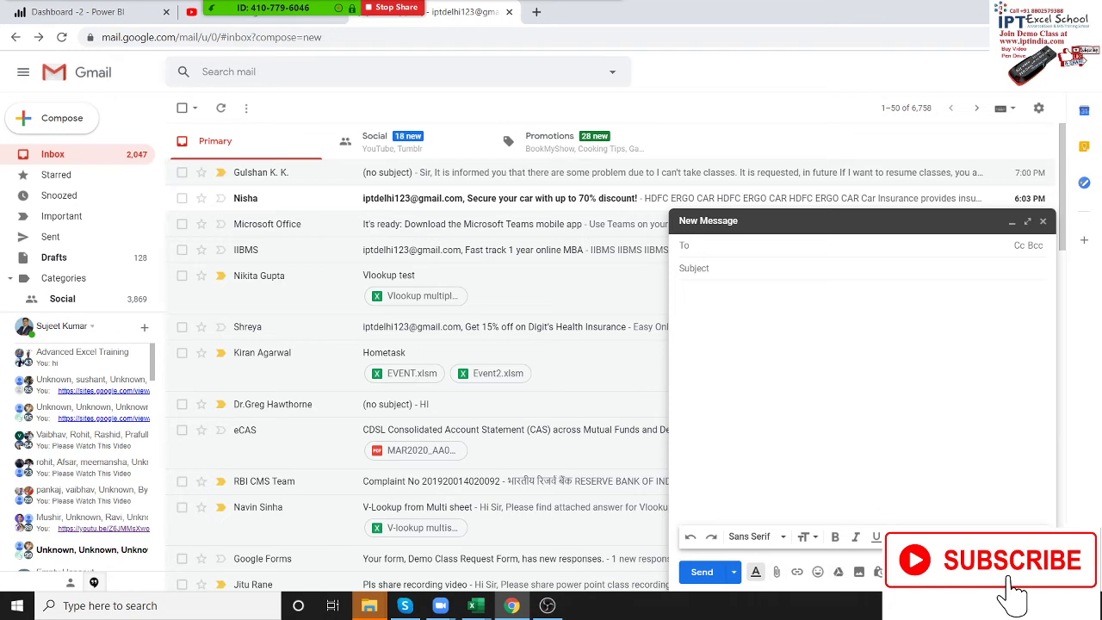
pyautogui.press('Escape')
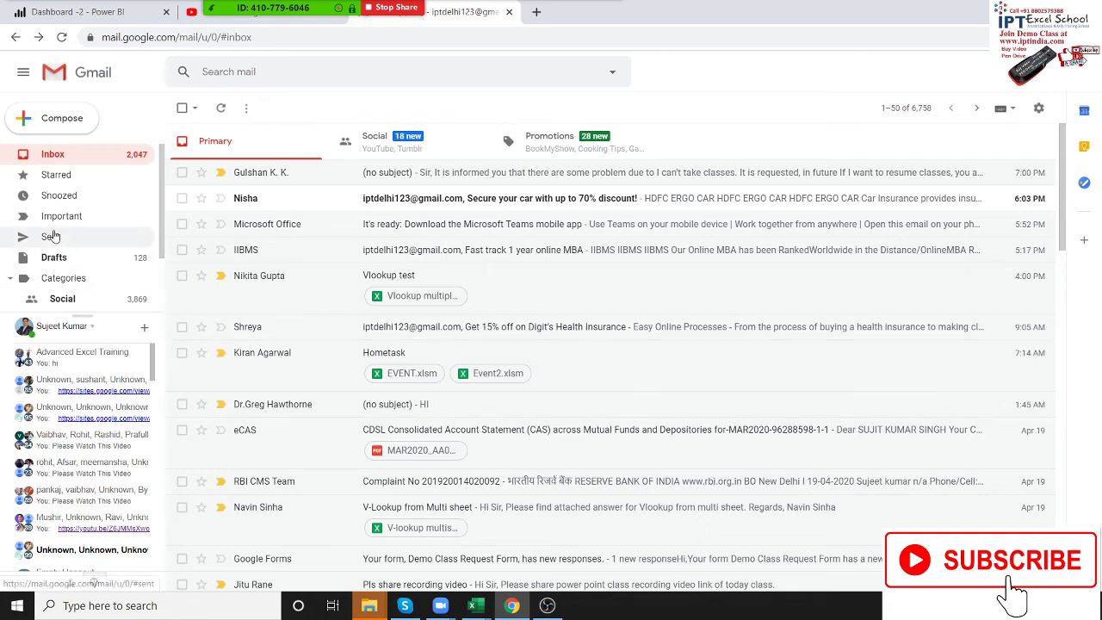
pyautogui.click(52, 237)
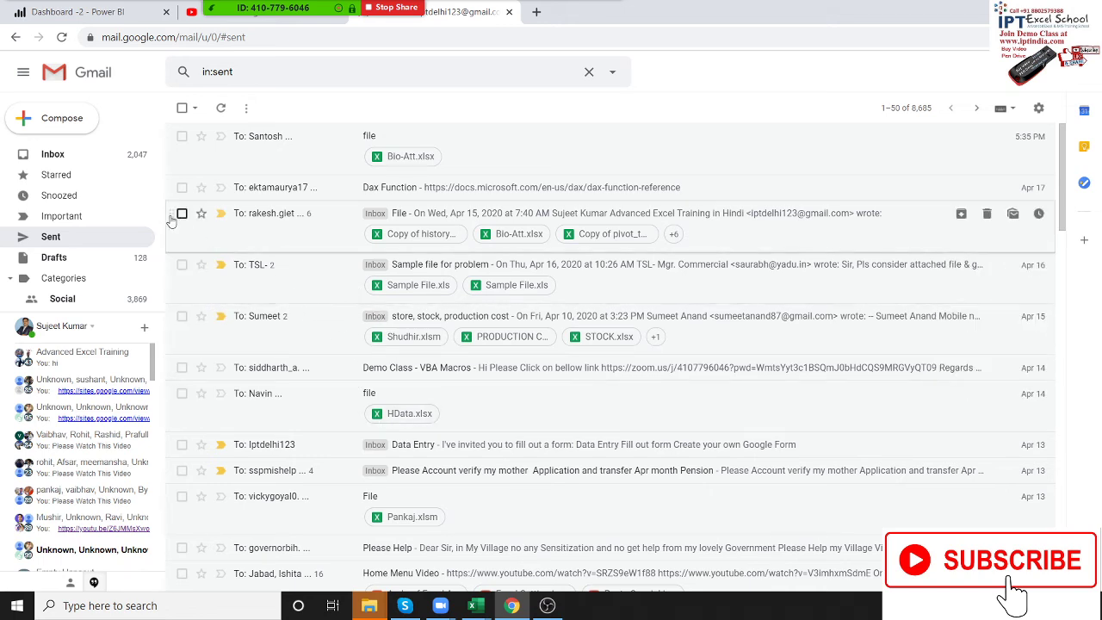
pyautogui.click(73, 162)
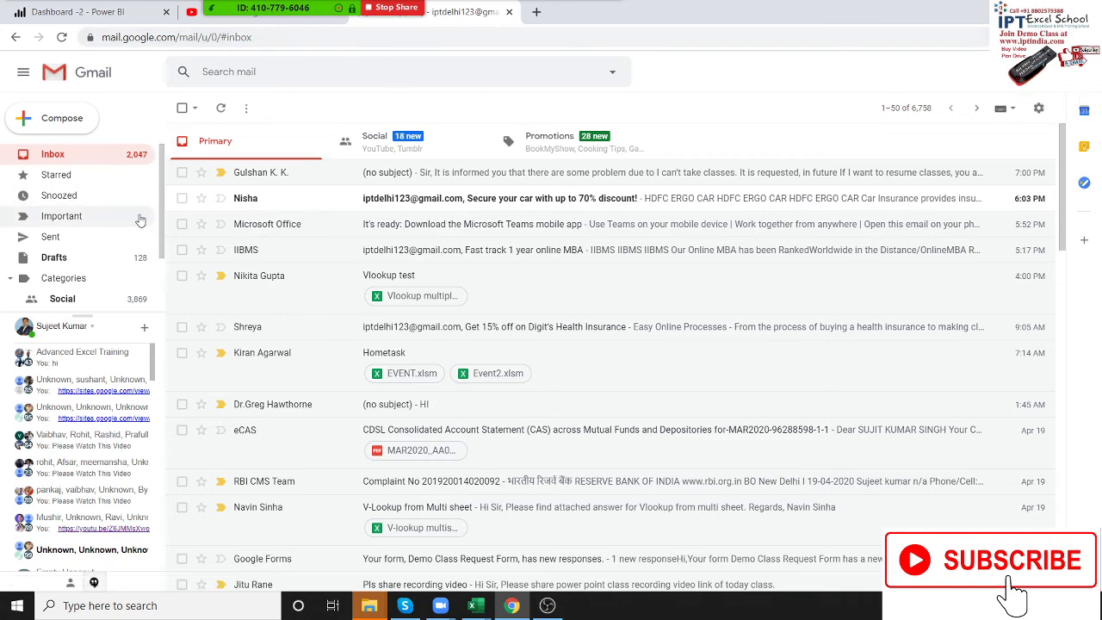
pyautogui.click(125, 240)
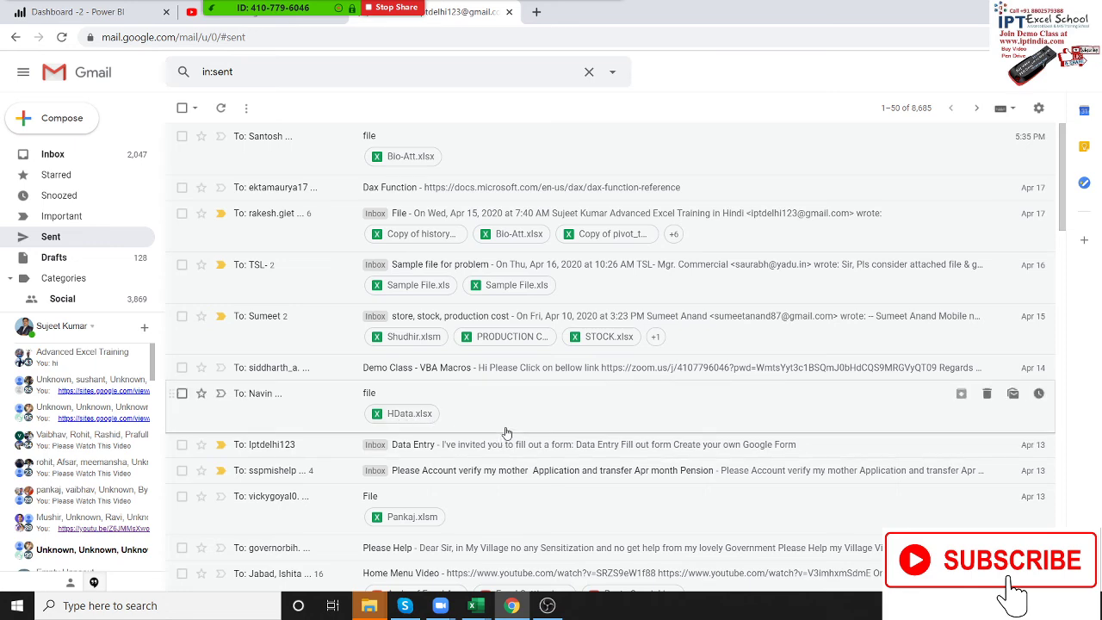
pyautogui.scroll(-1, 505, 431)
pyautogui.click(267, 22)
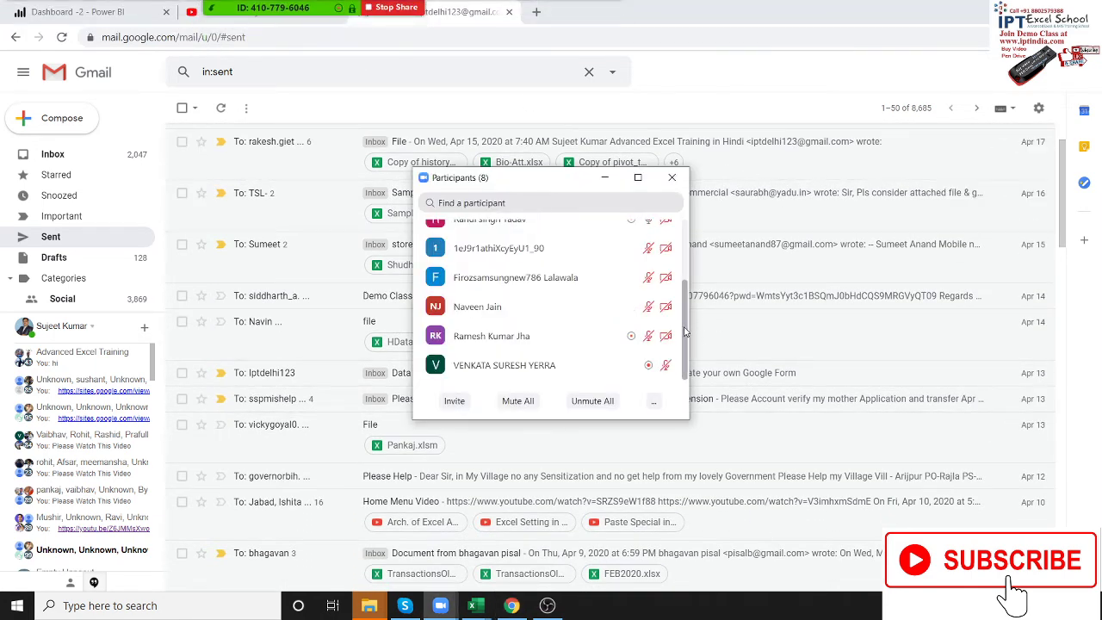
pyautogui.scroll(1, 686, 319)
pyautogui.scroll(1, 688, 293)
pyautogui.scroll(1, 688, 293)
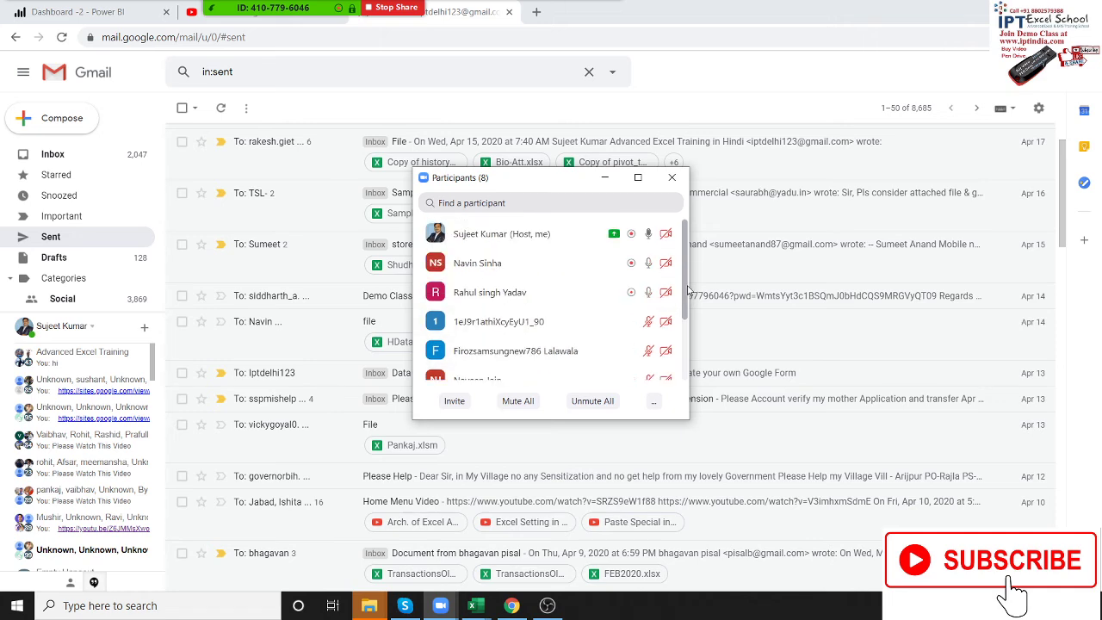
pyautogui.click(671, 177)
pyautogui.scroll(-1, 614, 353)
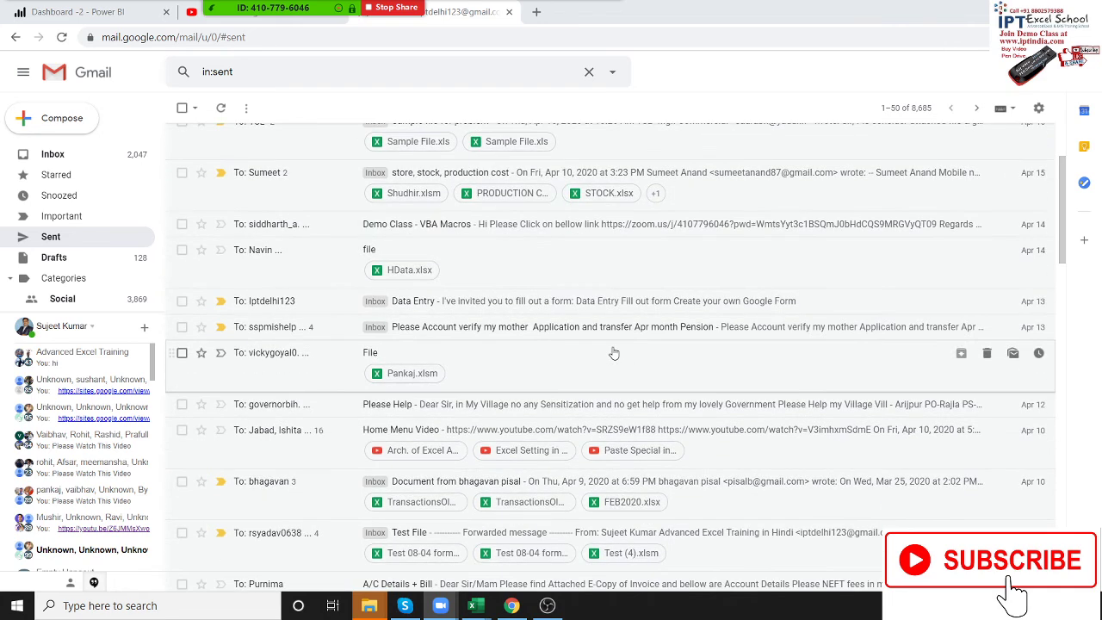
pyautogui.scroll(-1, 614, 353)
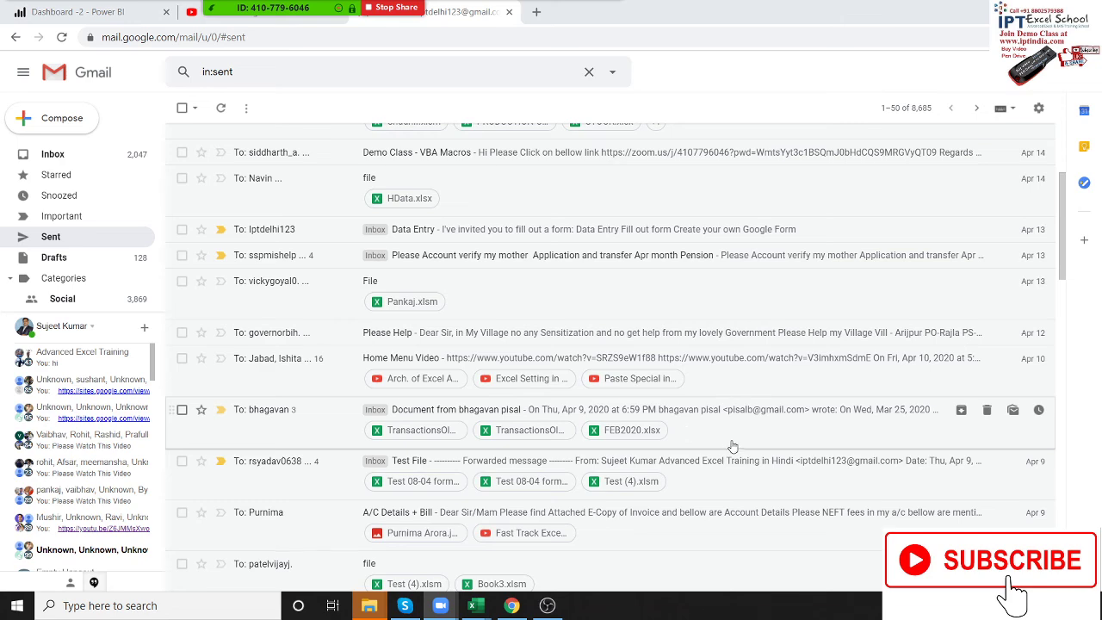
pyautogui.scroll(-1, 732, 446)
pyautogui.scroll(-1, 728, 457)
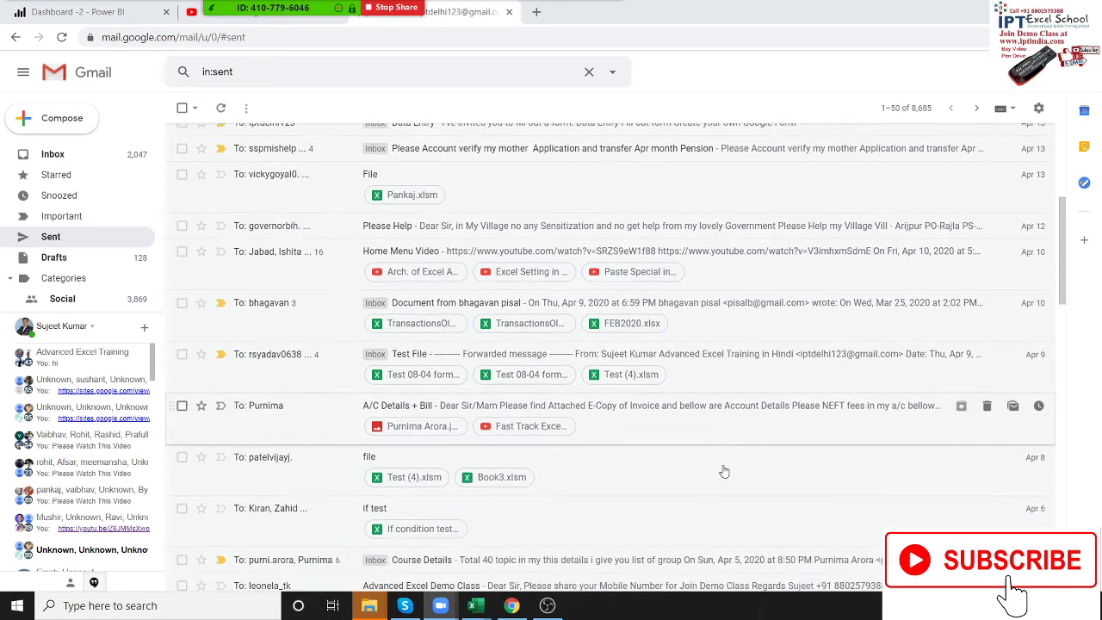
pyautogui.scroll(3, 694, 430)
pyautogui.scroll(2, 694, 430)
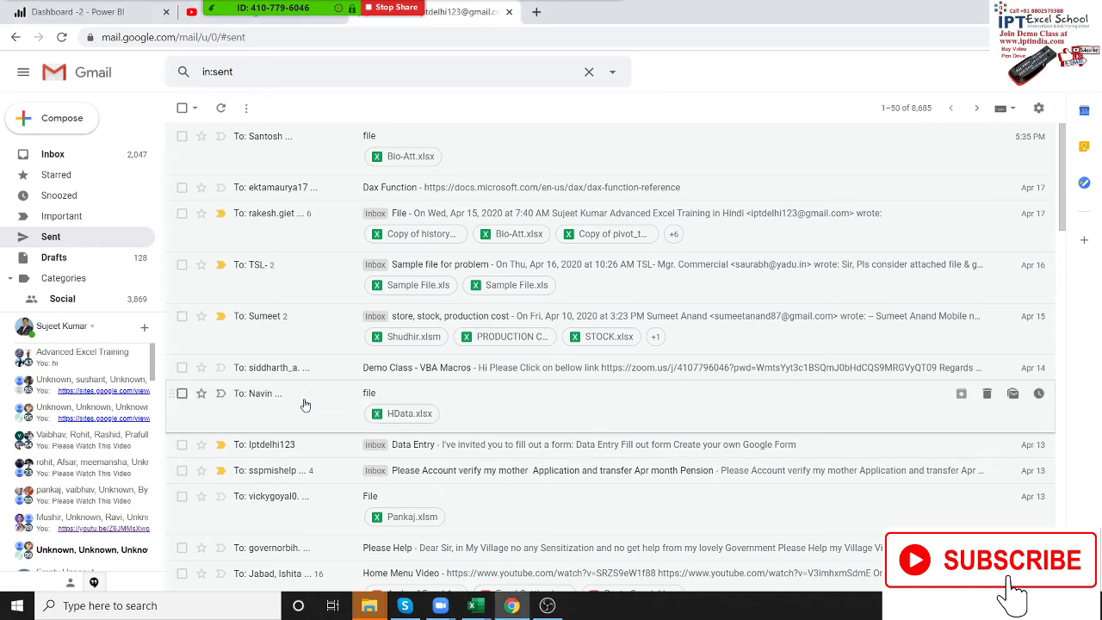
pyautogui.click(339, 410)
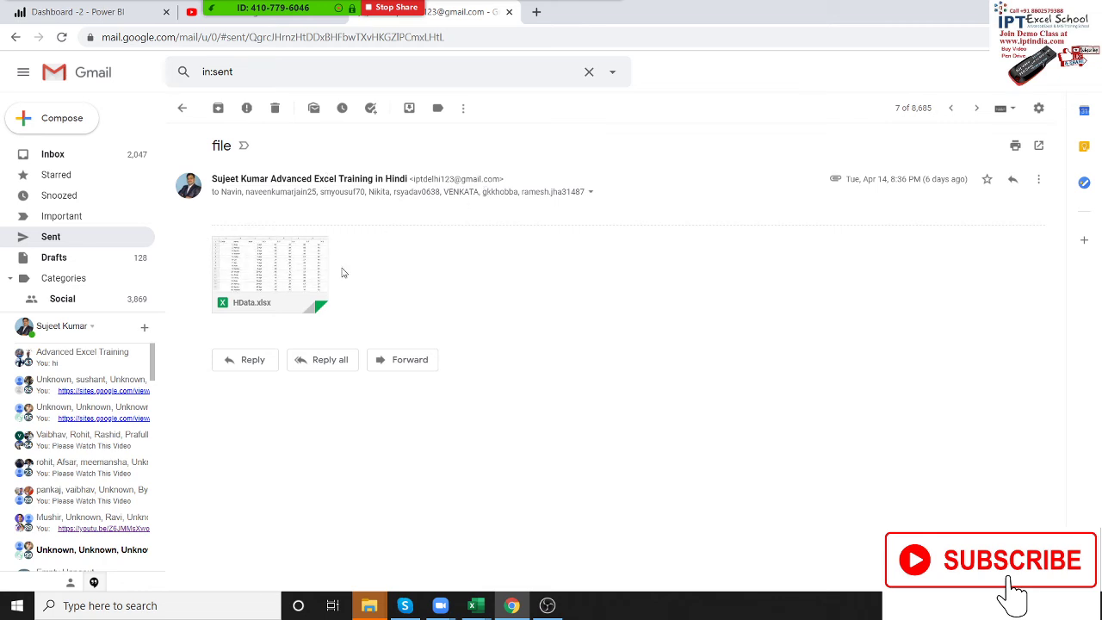
# Step: Reply all to the 'file' email and attach Vlookup multiple sheet( incomplete data).xlsm from Downloads
pyautogui.click(328, 363)
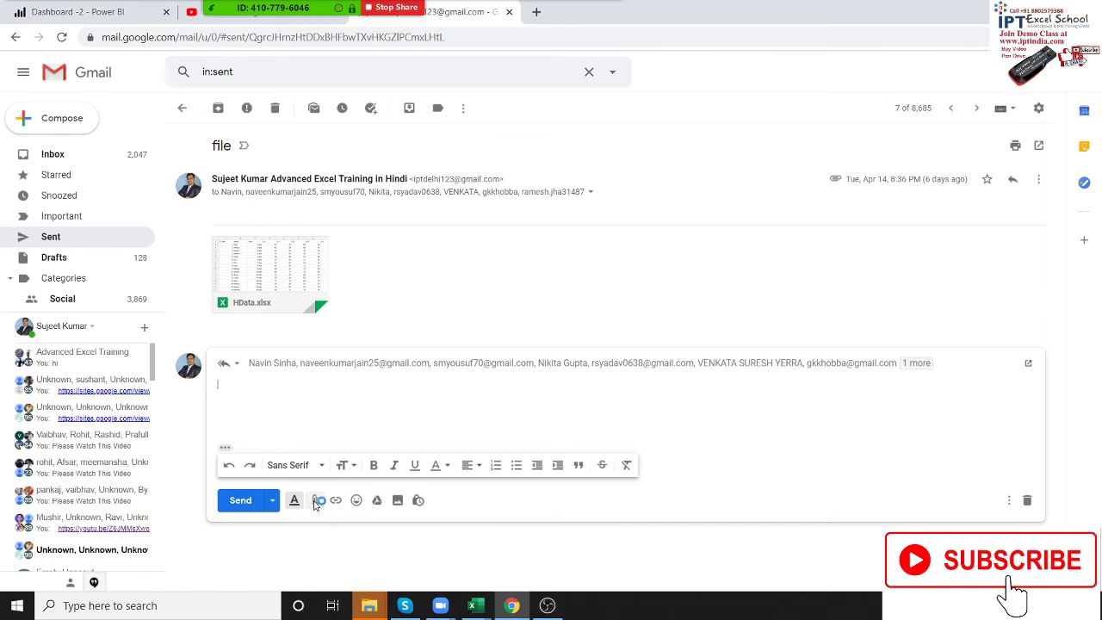
pyautogui.click(315, 501)
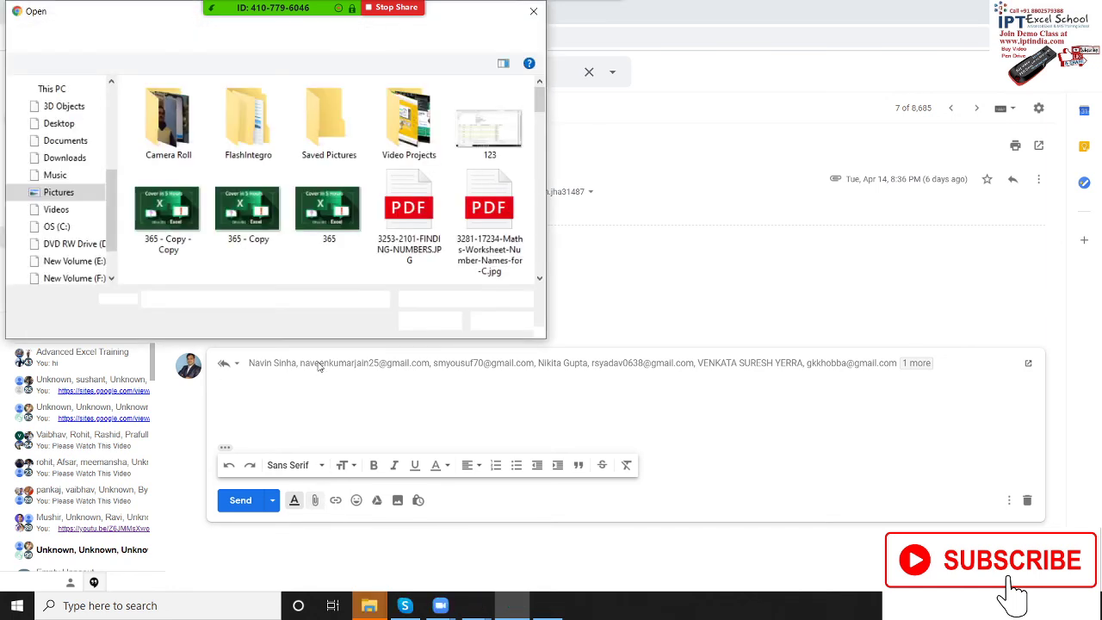
pyautogui.click(70, 165)
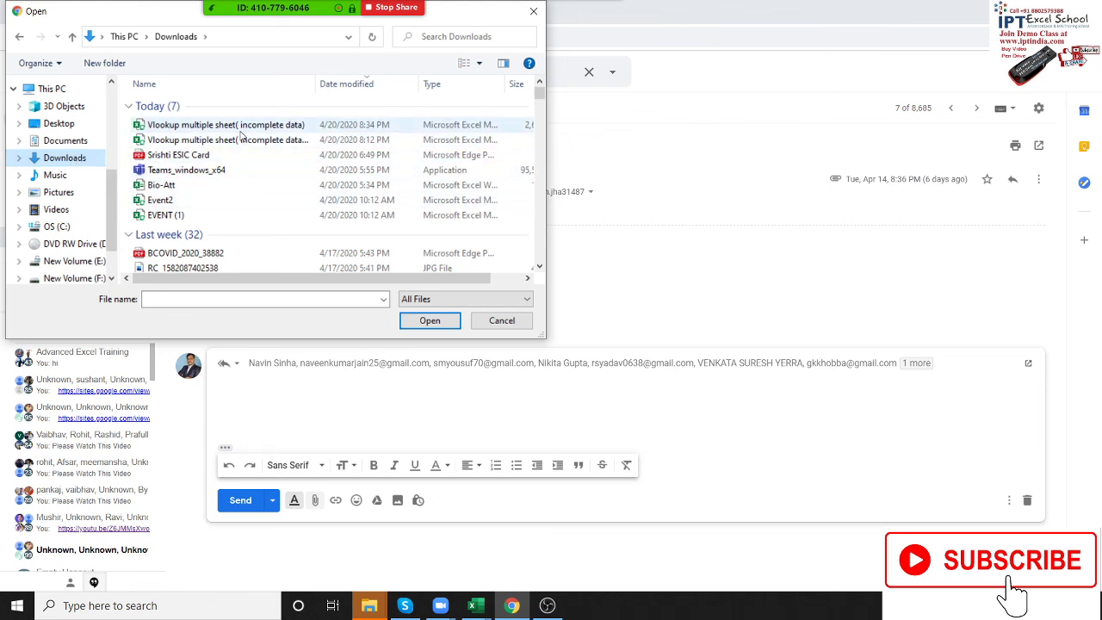
pyautogui.click(241, 128)
pyautogui.moveTo(343, 278); pyautogui.dragTo(379, 291)
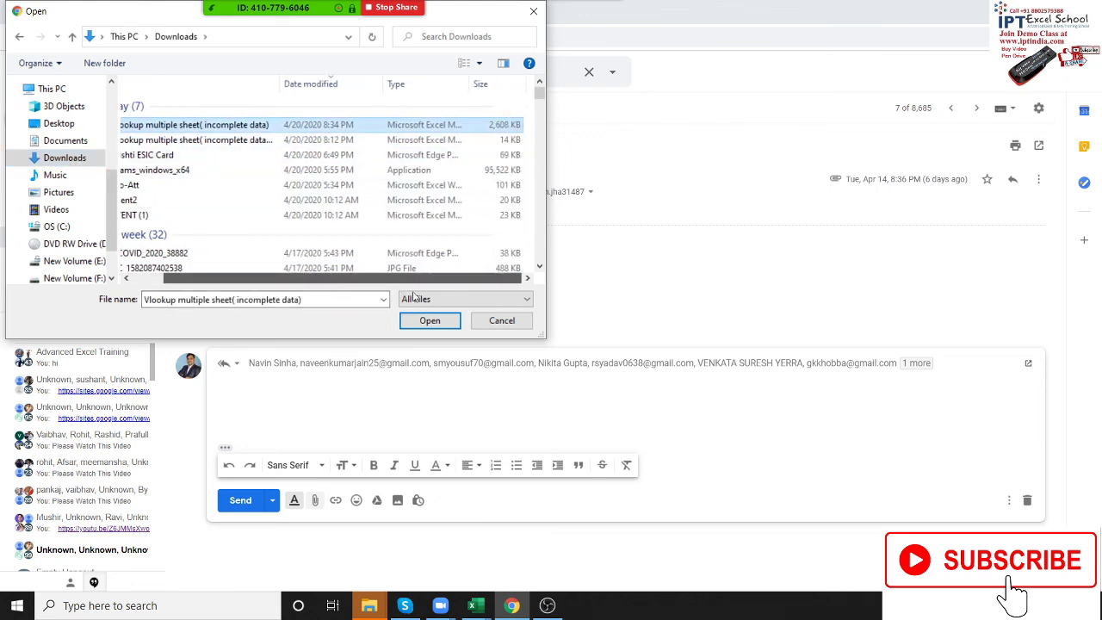
pyautogui.click(429, 321)
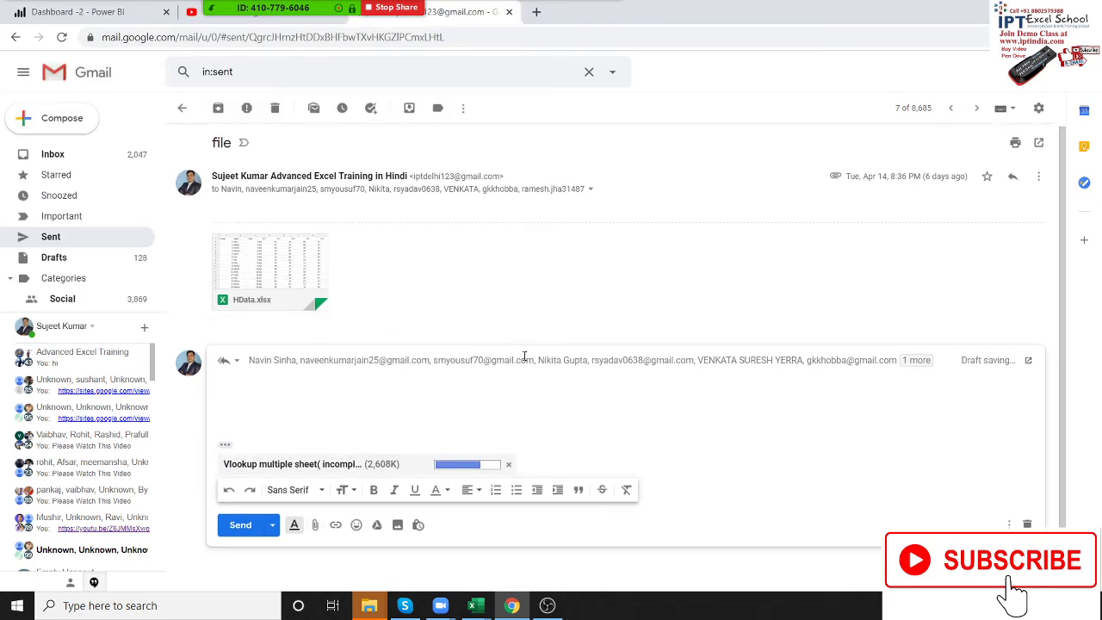
# Step: Replace one To recipient with a suggested contact and send the reply
pyautogui.click(920, 361)
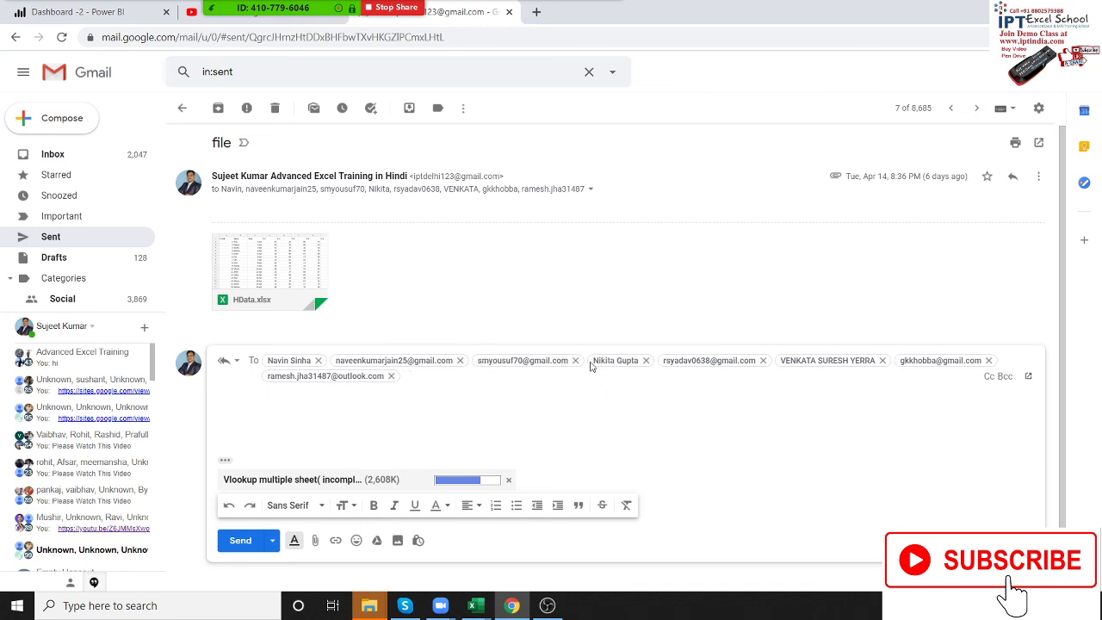
pyautogui.moveTo(665, 364)
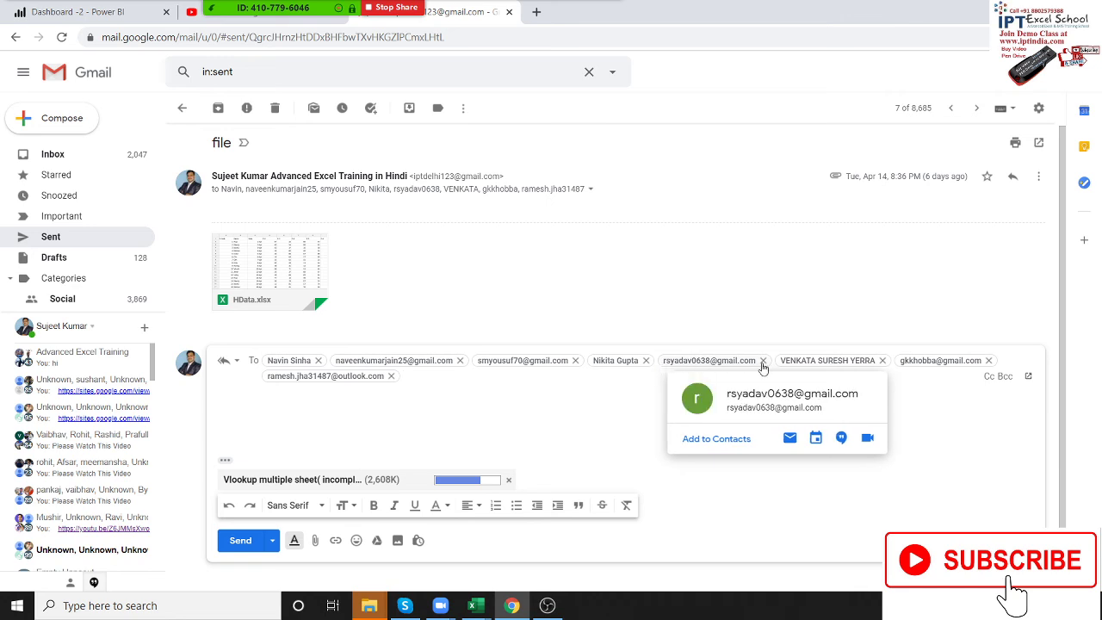
pyautogui.moveTo(914, 362)
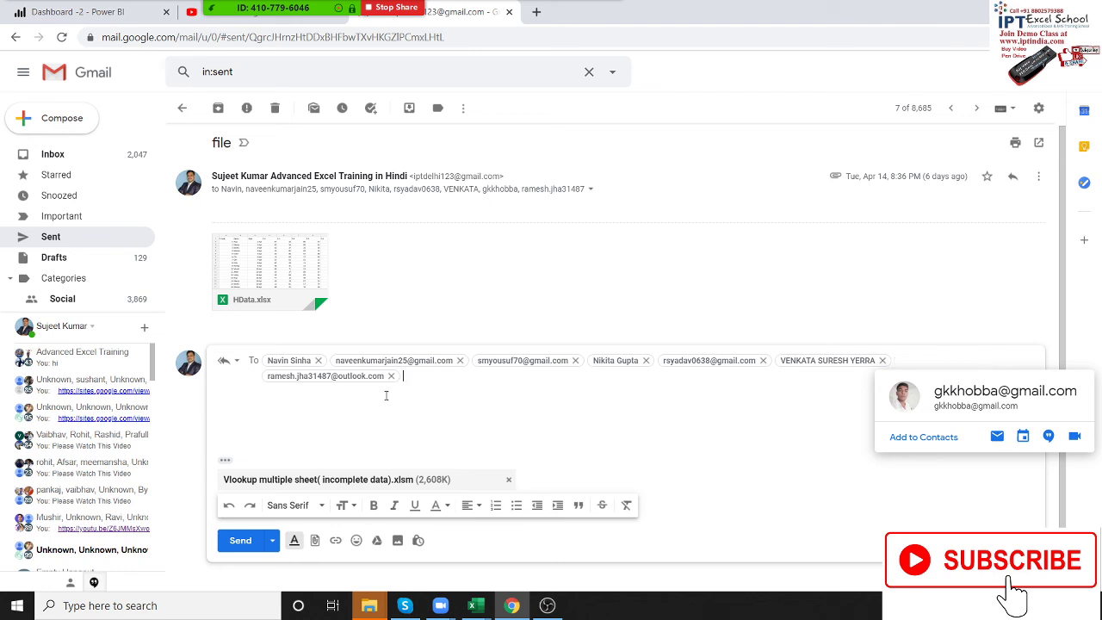
pyautogui.click(990, 361)
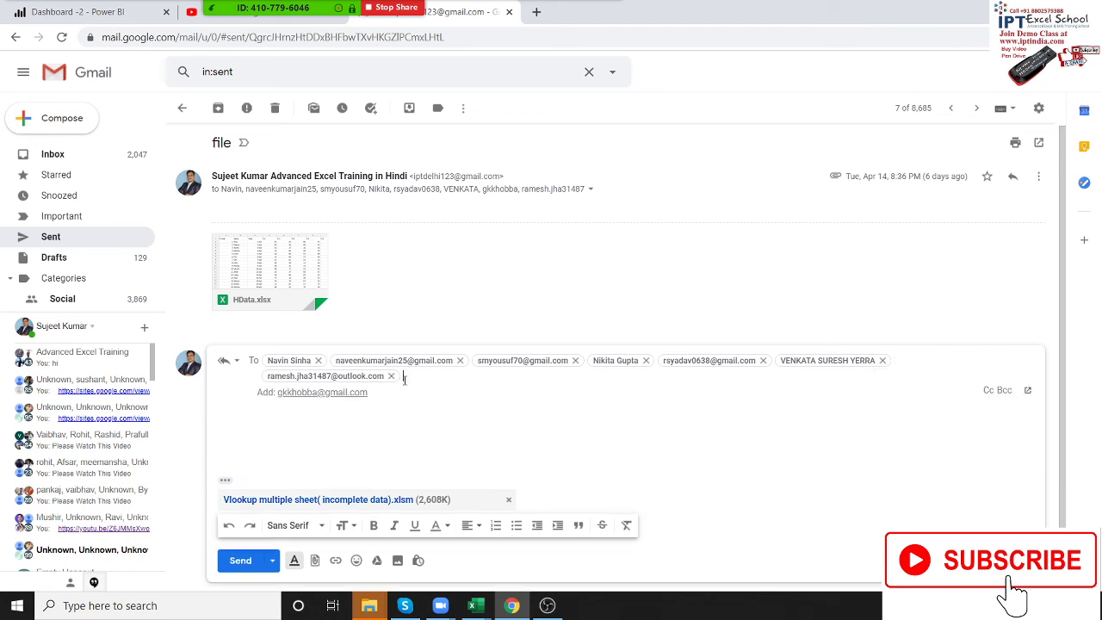
pyautogui.write('fir')
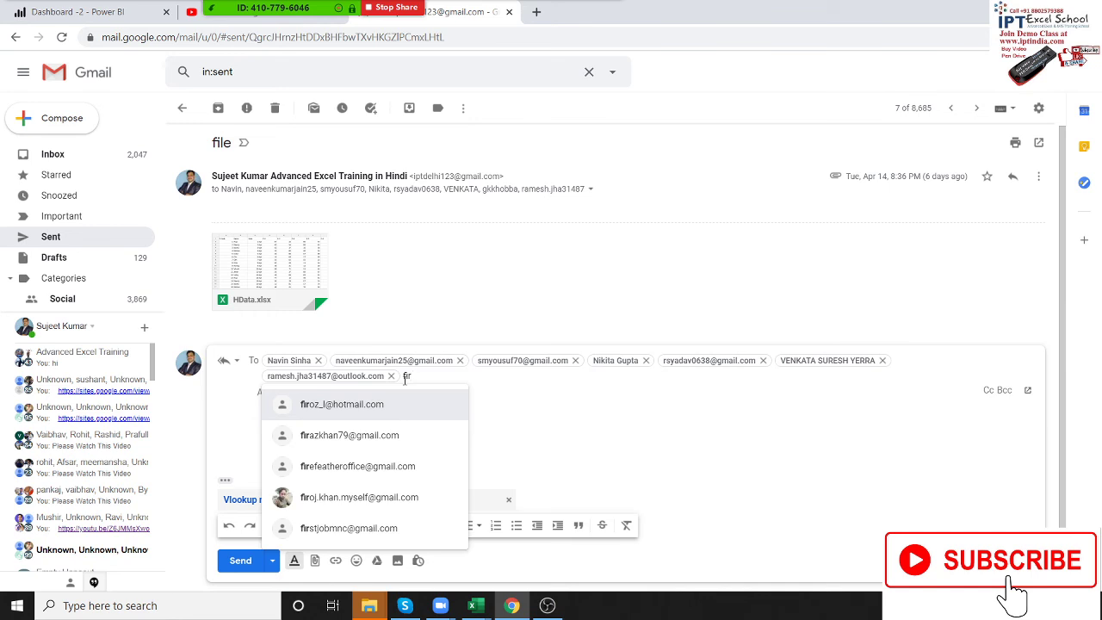
pyautogui.click(383, 413)
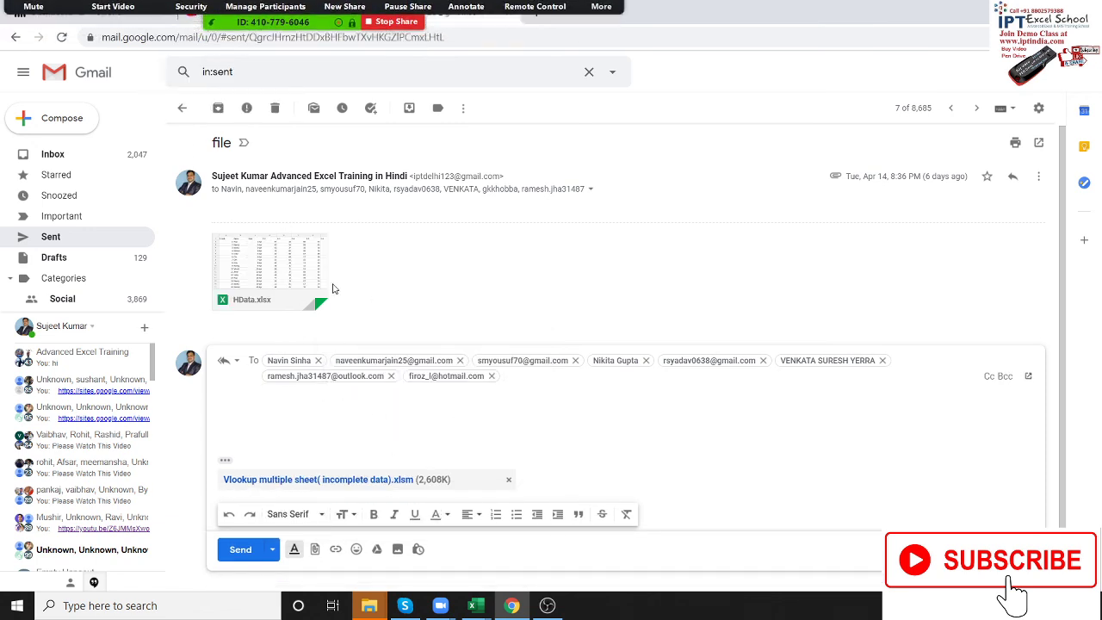
pyautogui.click(242, 558)
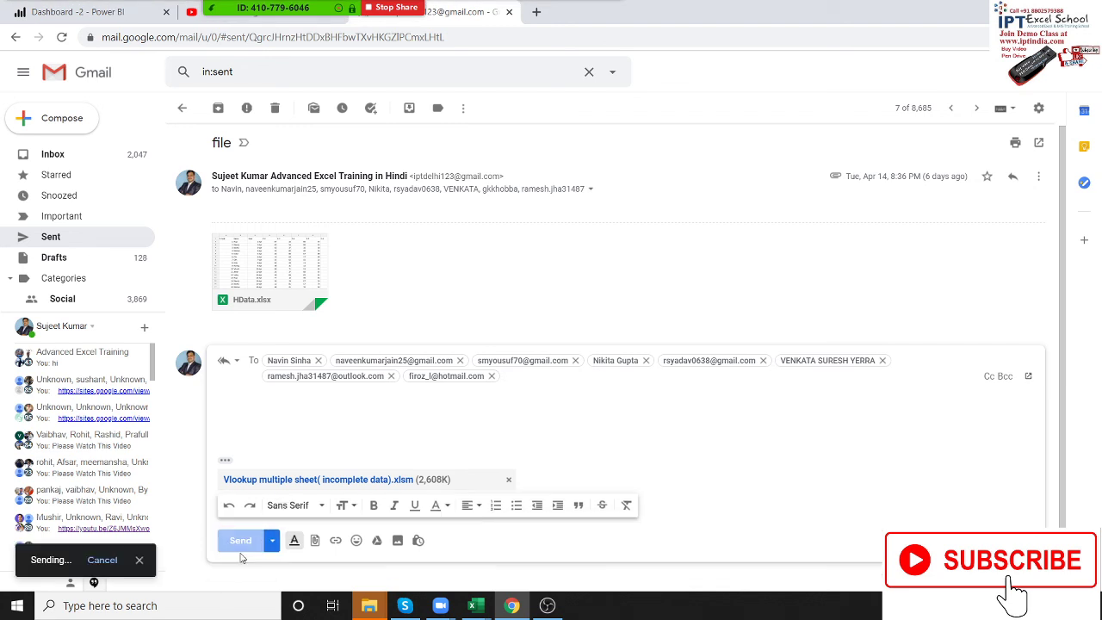
# Step: Glance at the car insurance discount email in the inbox, then return to Excel
pyautogui.click(55, 158)
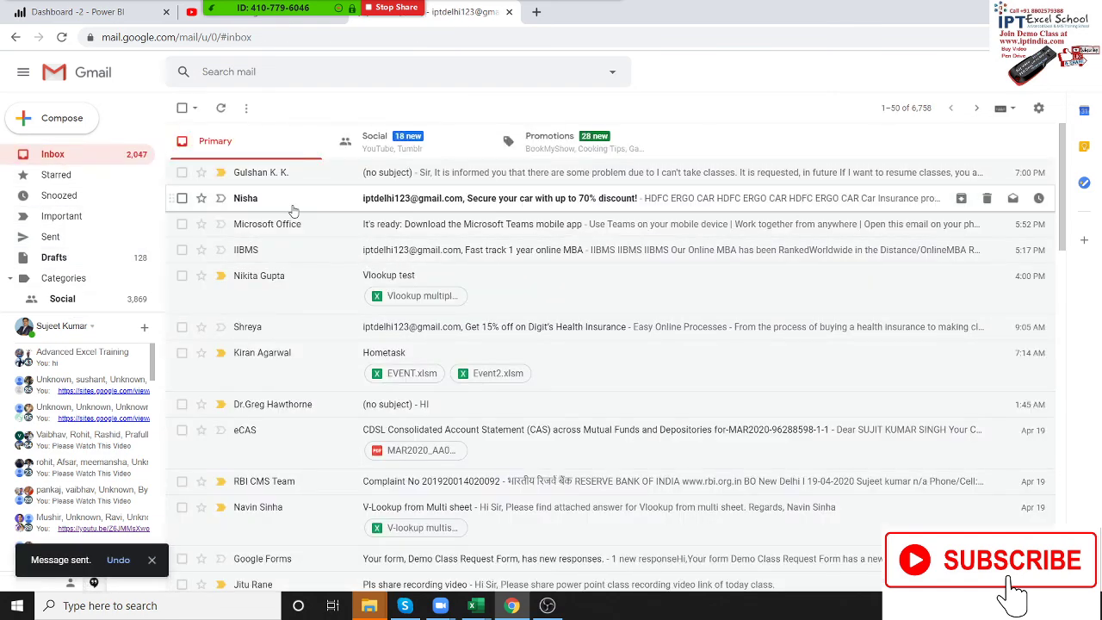
pyautogui.click(293, 204)
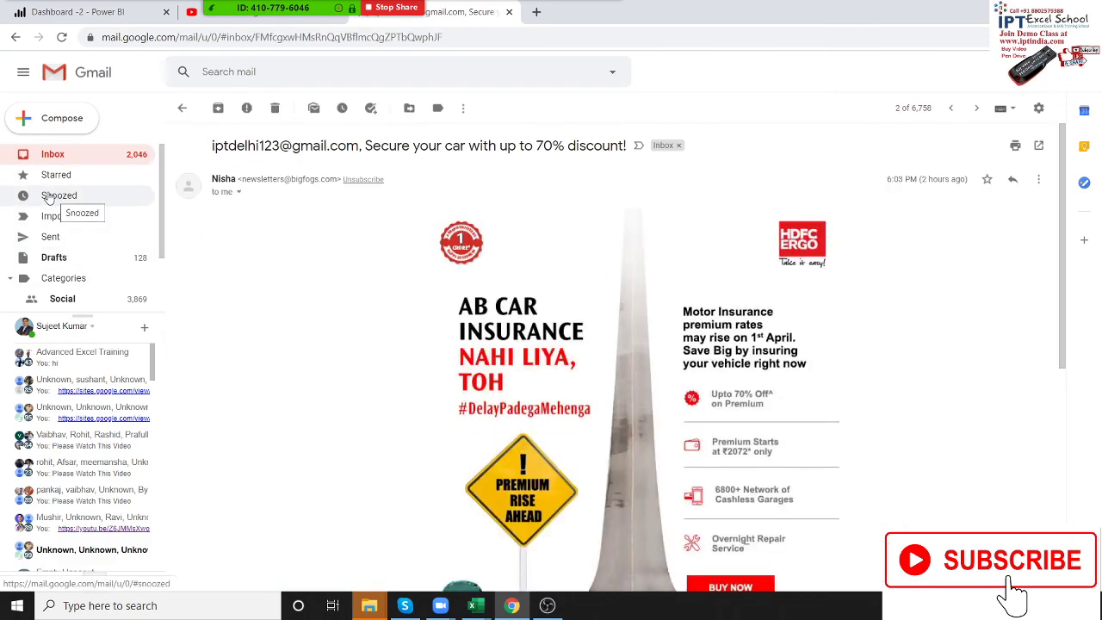
pyautogui.click(139, 162)
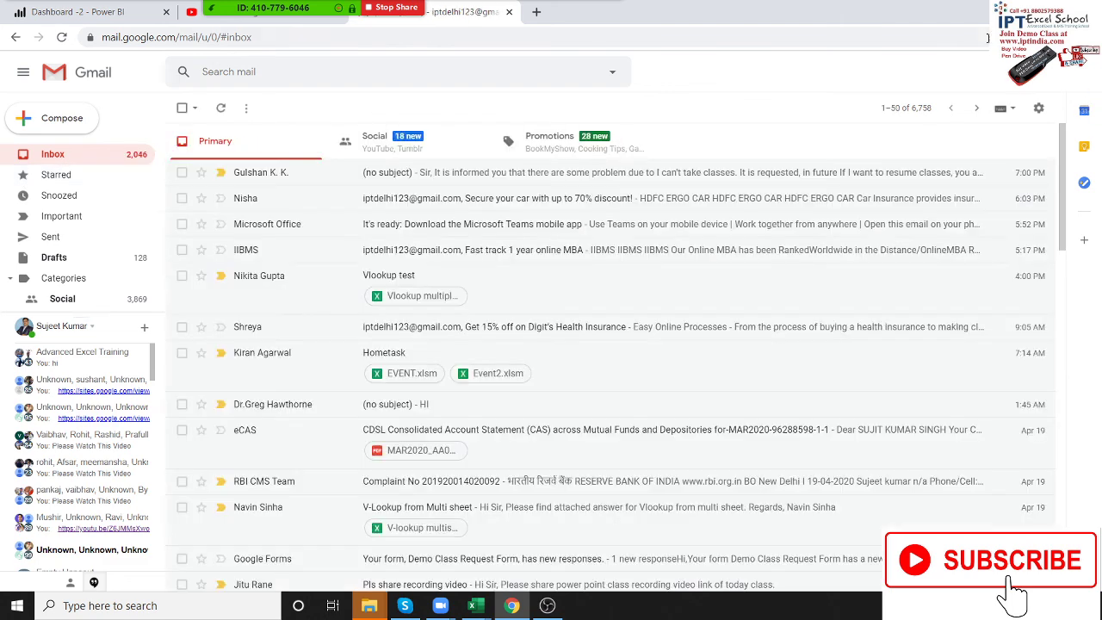
pyautogui.hotkey('alt', 'Tab')
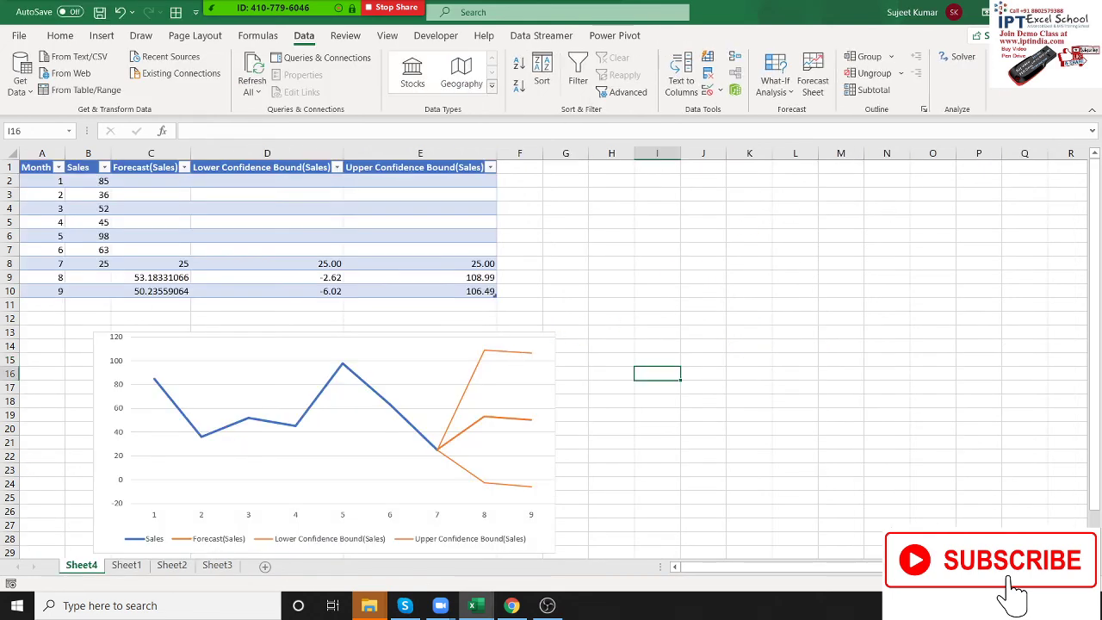
# Step: Close the Book1 forecast workbook with Ctrl+W, choosing Don't Save
pyautogui.hotkey('ctrl', 'w')
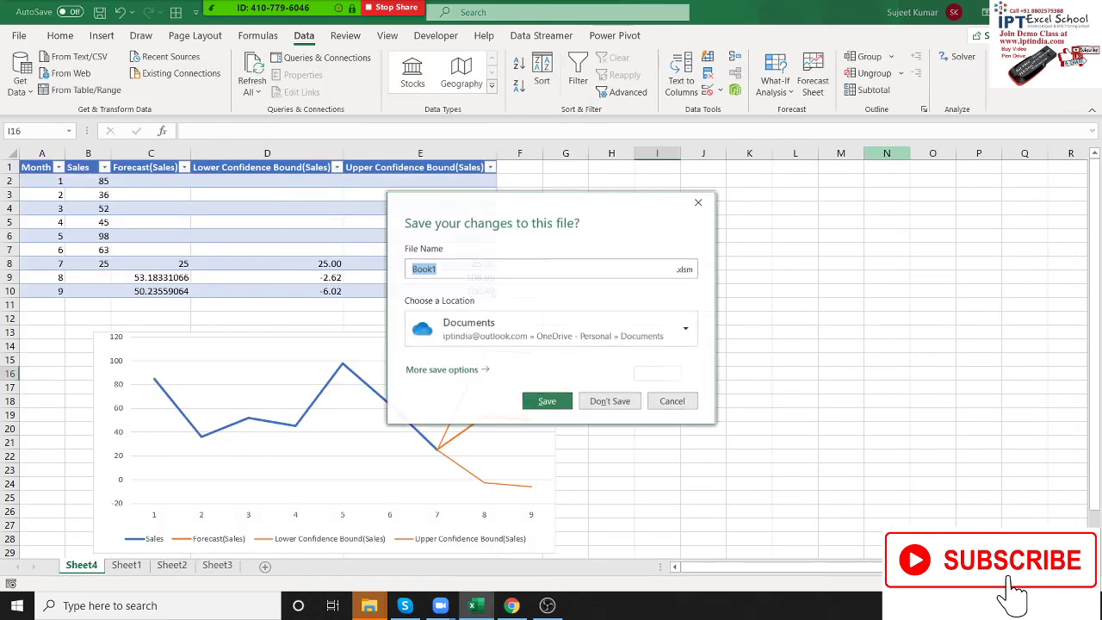
pyautogui.click(607, 400)
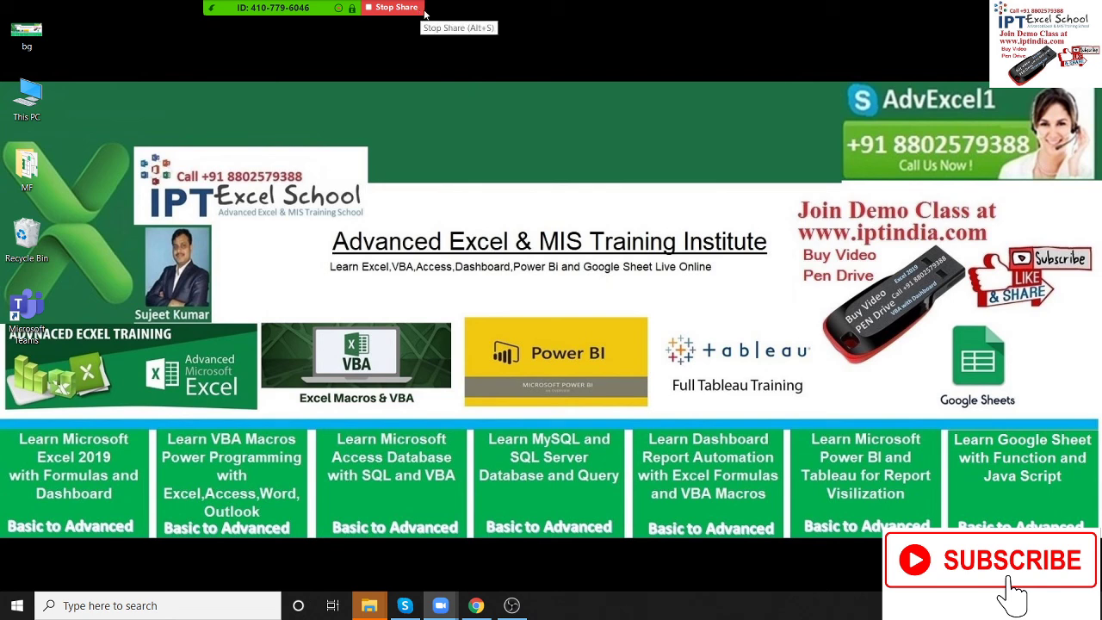
pyautogui.moveTo(424, 14)
pyautogui.click(265, 19)
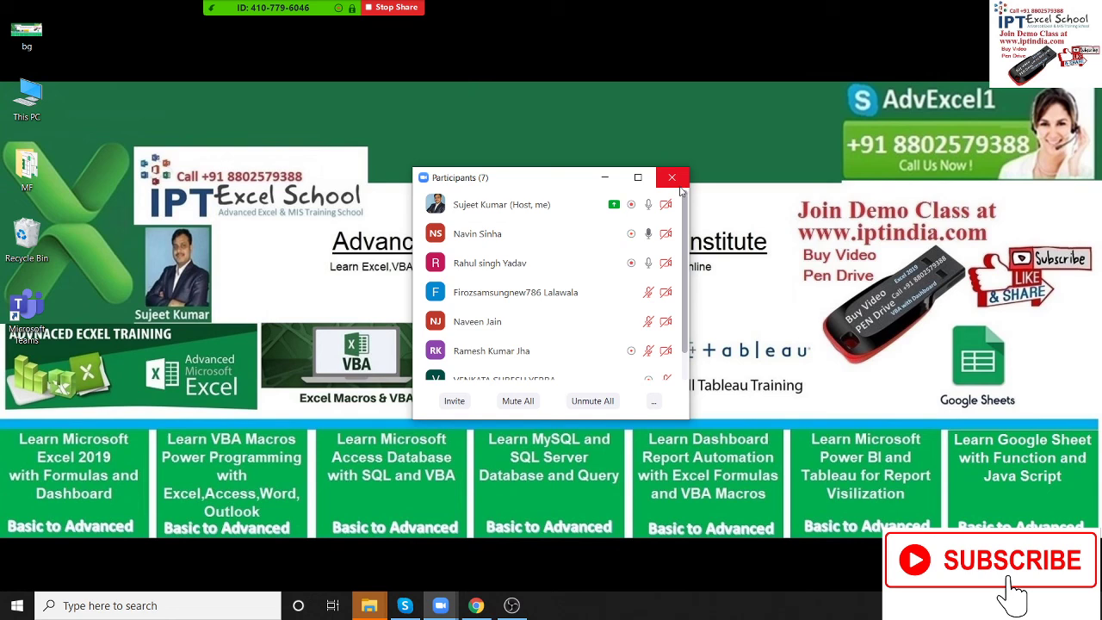
pyautogui.moveTo(675, 256)
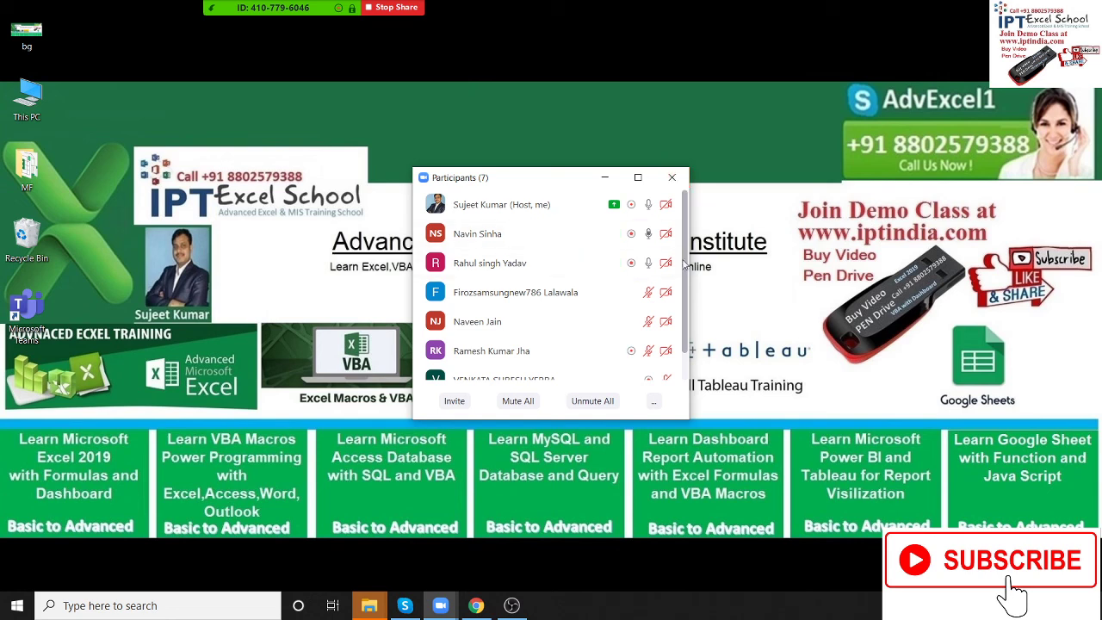
pyautogui.scroll(-1, 680, 263)
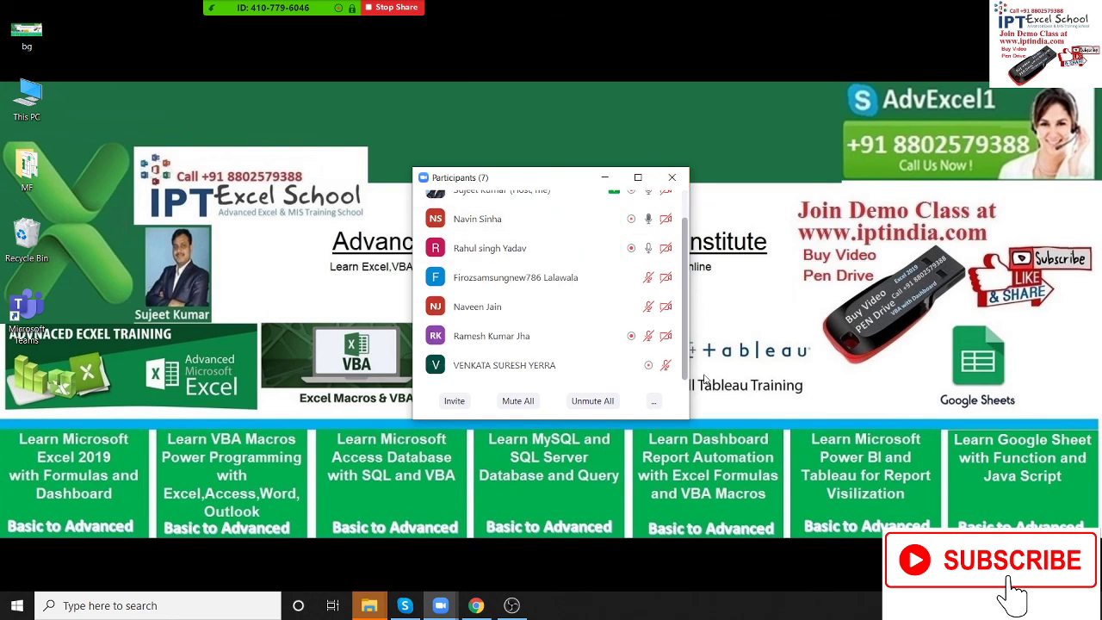
pyautogui.click(672, 177)
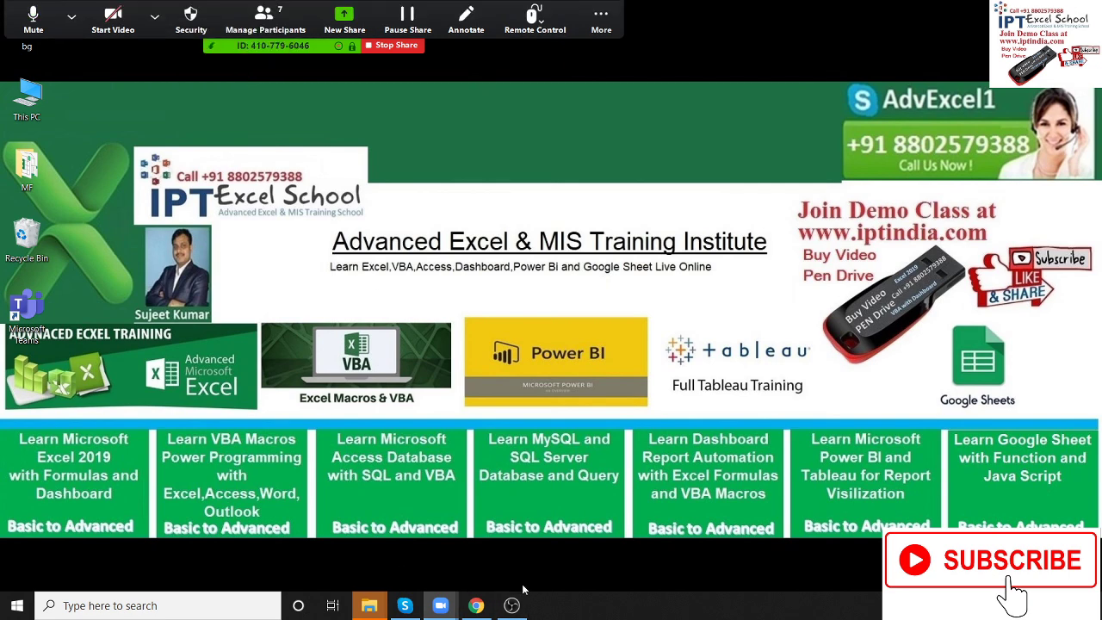